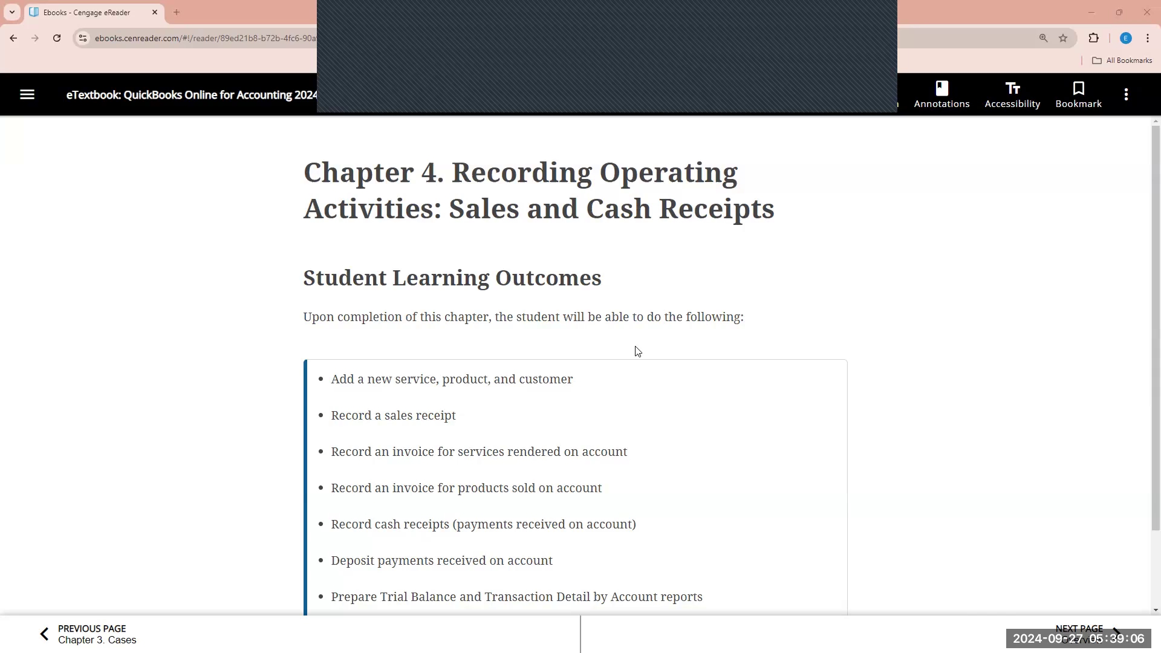
# - Page forward from the Chapter 4 learning outcomes through Overview to Services, Products, and Customers
pyautogui.scroll(-1, 595, 373)
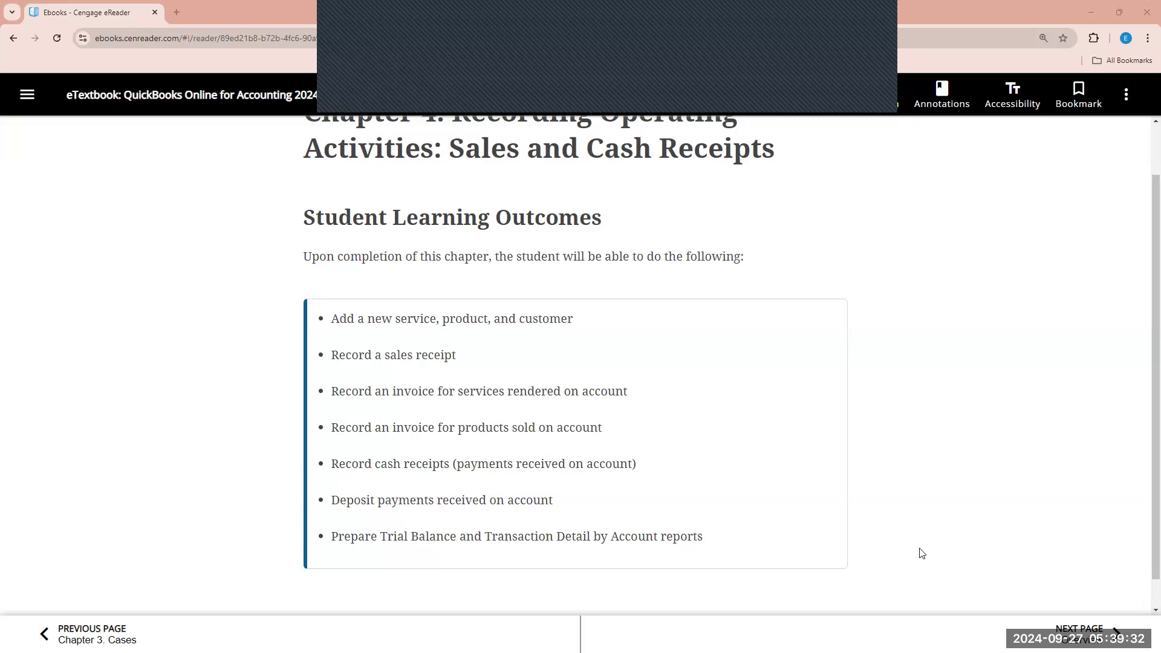
pyautogui.click(1141, 636)
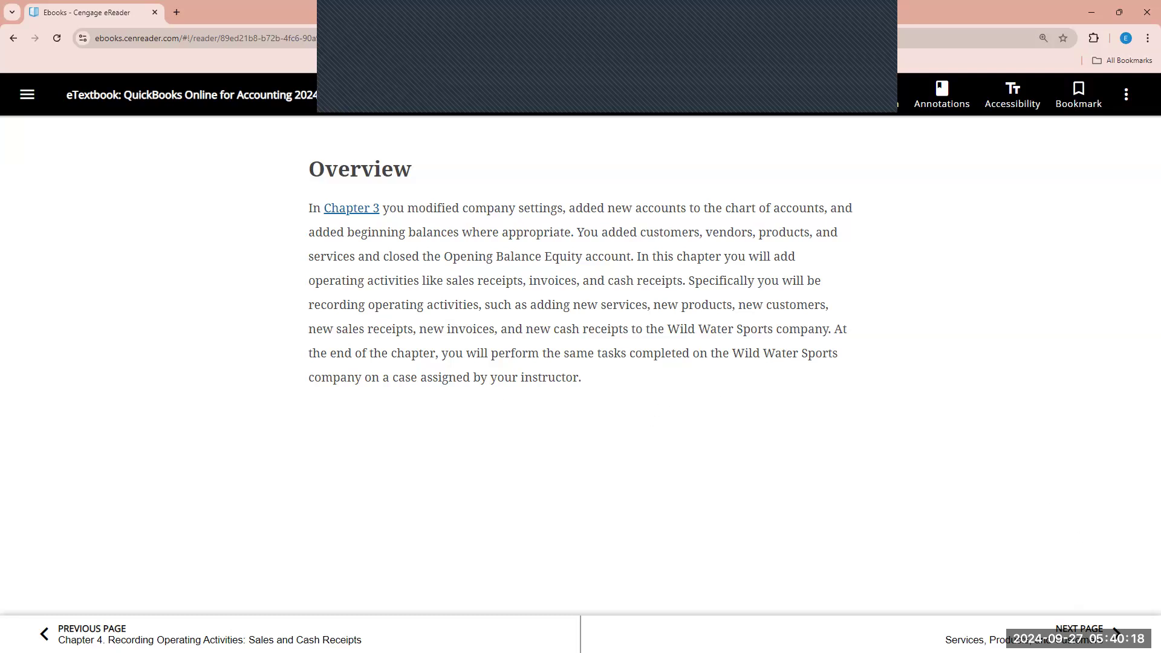
pyautogui.click(1116, 634)
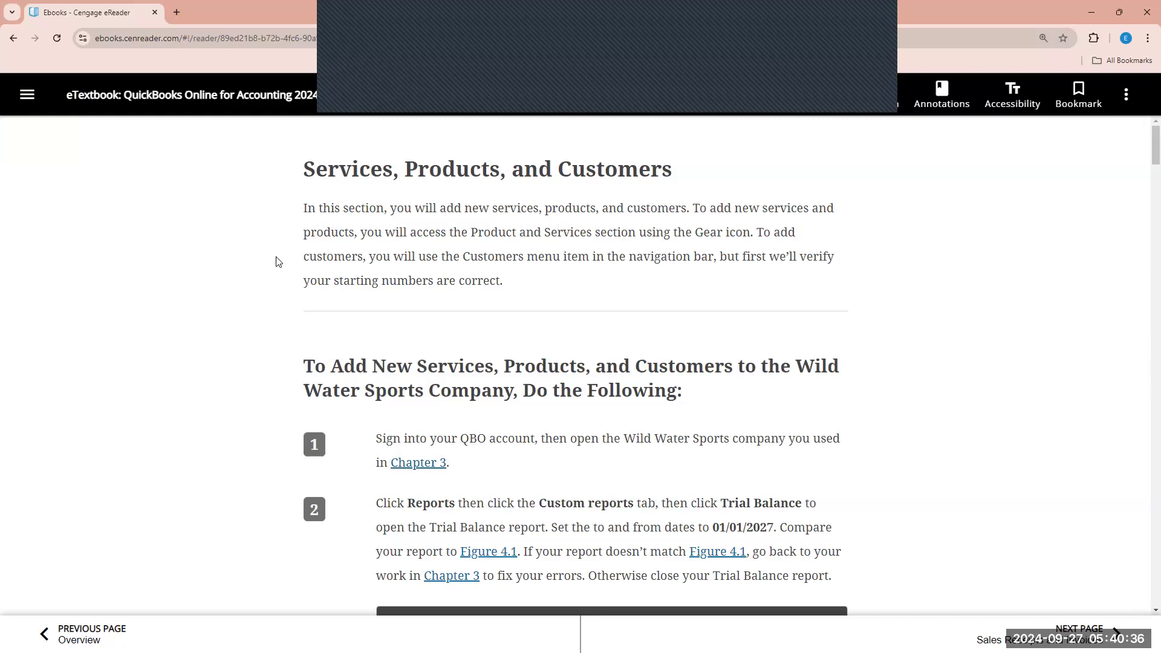
pyautogui.scroll(-1, 418, 344)
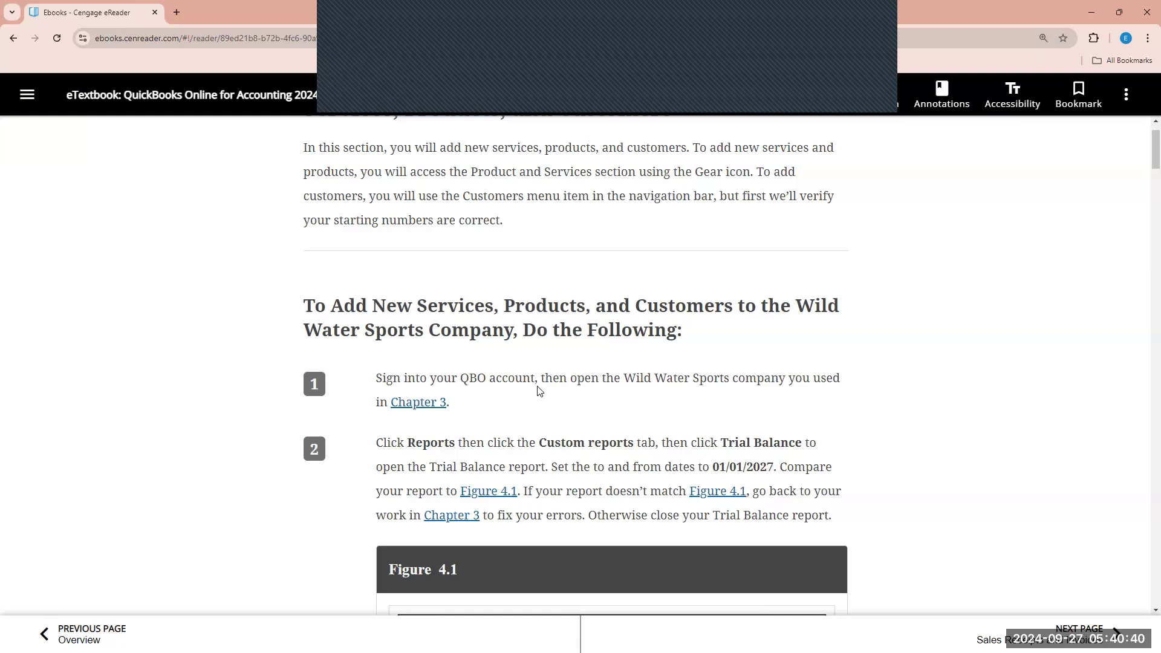
# - Jump to Chapter 3, page on to Company Settings, and open its QuickBooks login link in a new tab
pyautogui.click(427, 407)
pyautogui.scroll(-2, 429, 410)
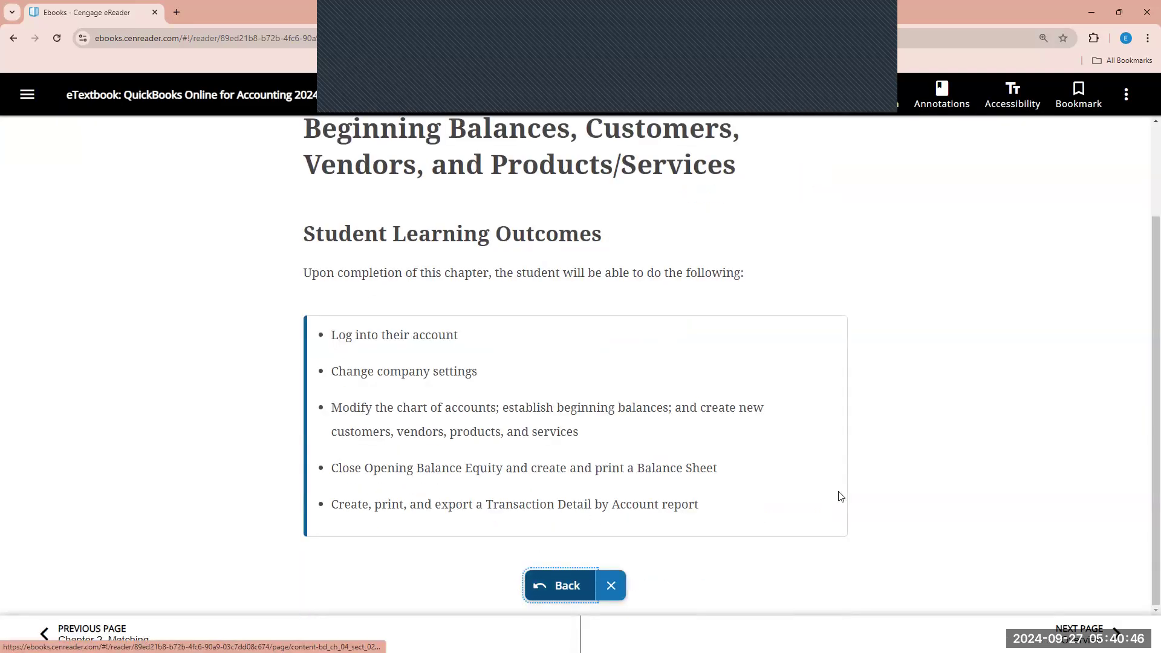
pyautogui.click(1088, 632)
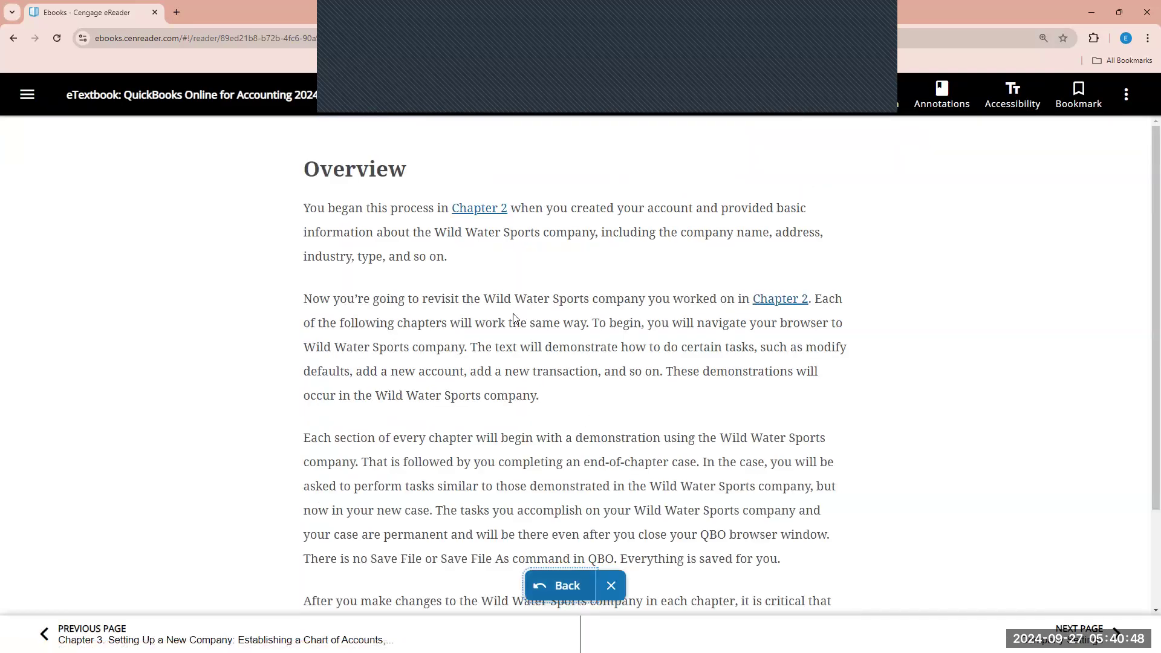
pyautogui.scroll(-2, 819, 546)
pyautogui.click(1086, 634)
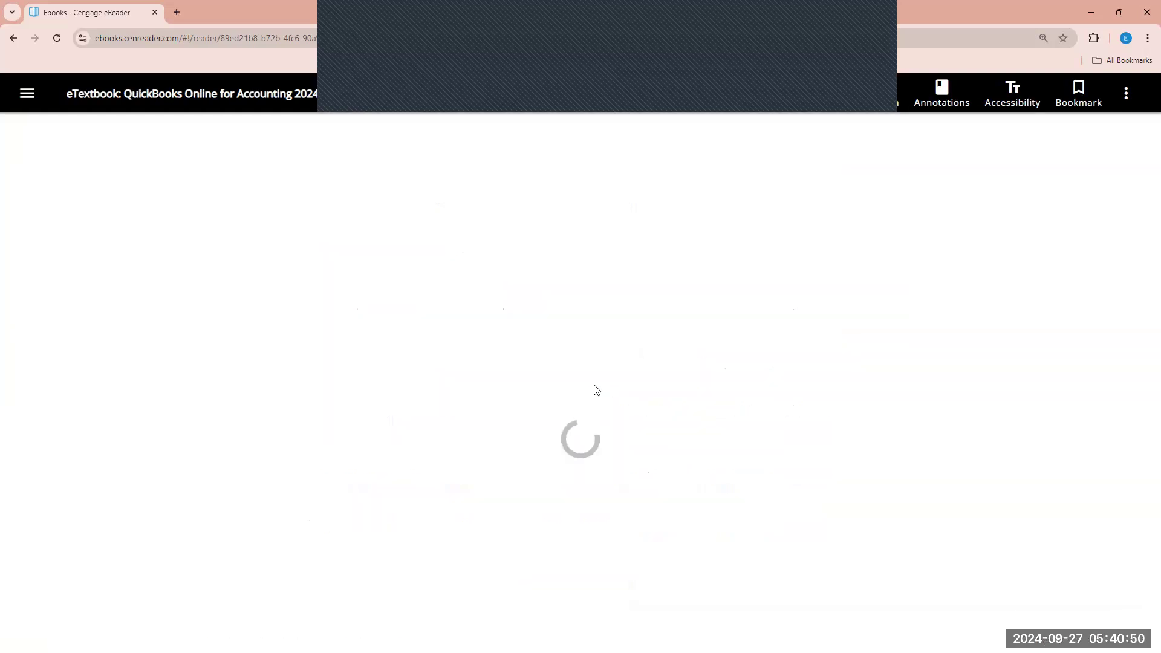
pyautogui.scroll(-1, 560, 387)
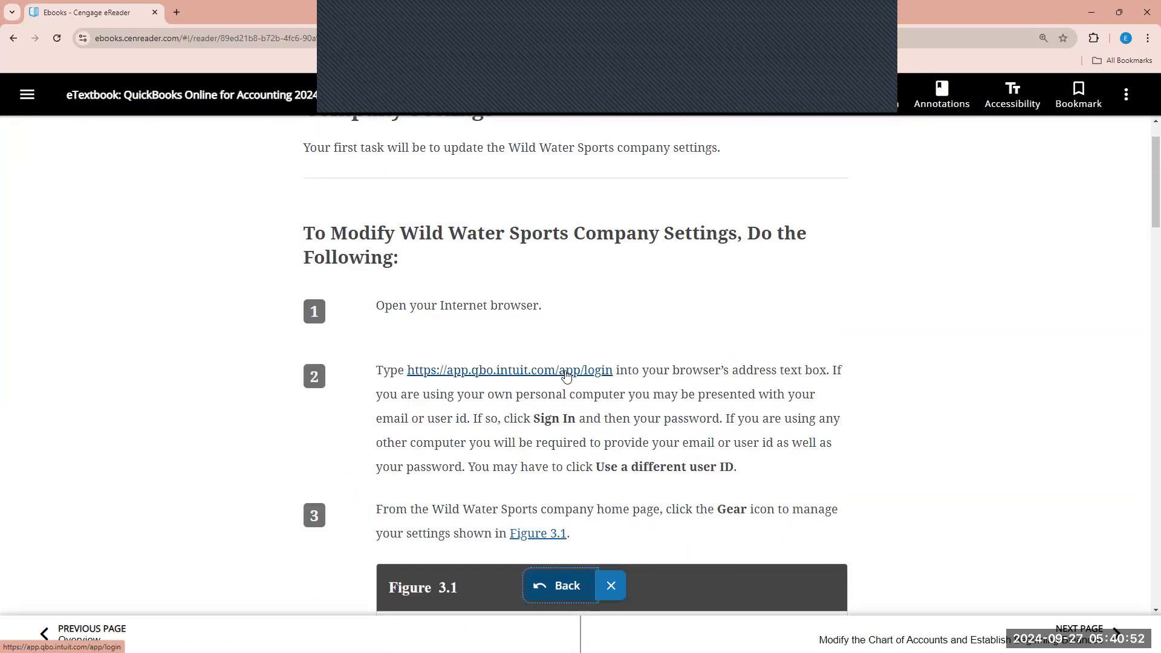
pyautogui.rightClick(566, 375)
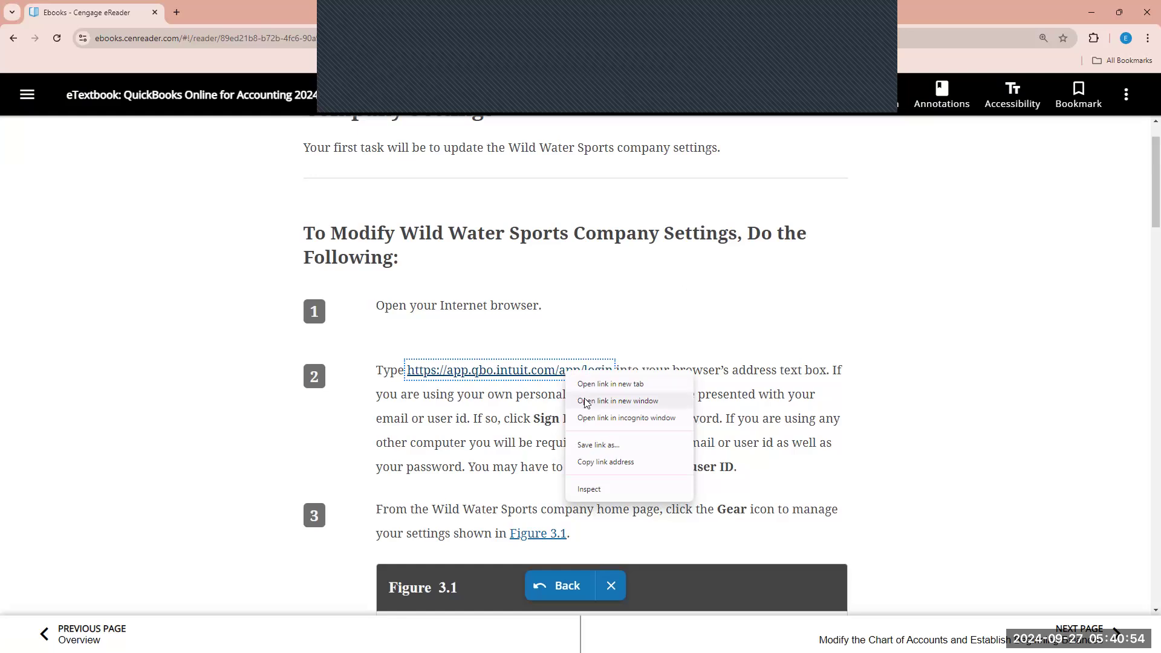
pyautogui.click(522, 375)
# - Sign in with the saved account and its password, declining Chrome's offer to save the password
pyautogui.click(523, 370)
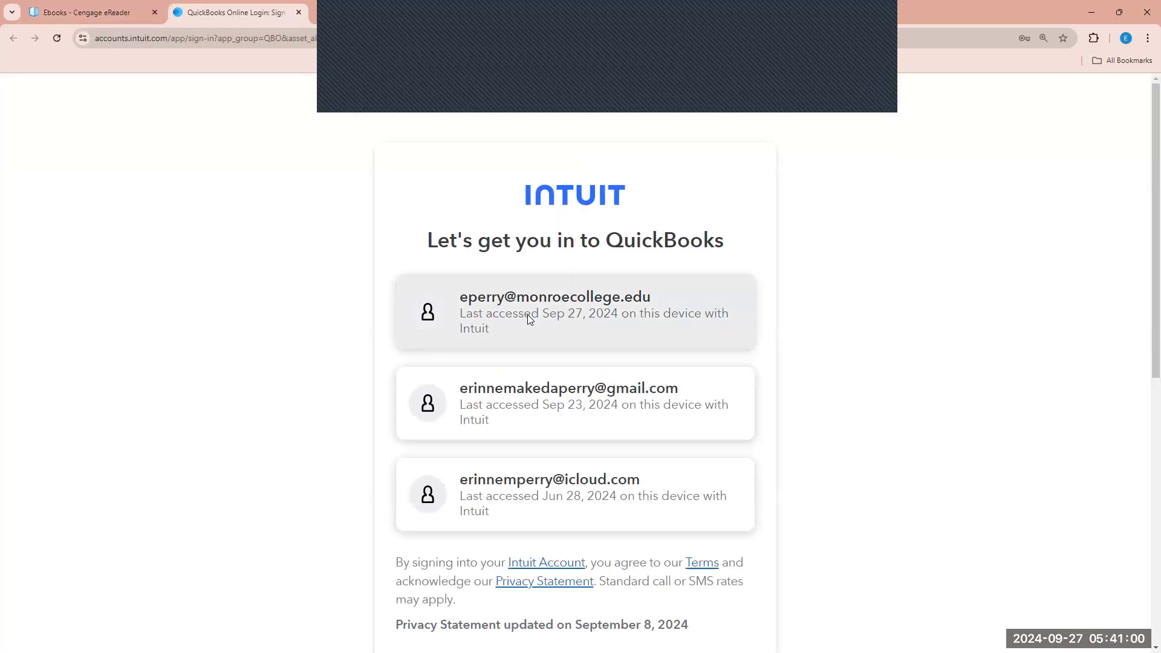
pyautogui.click(518, 393)
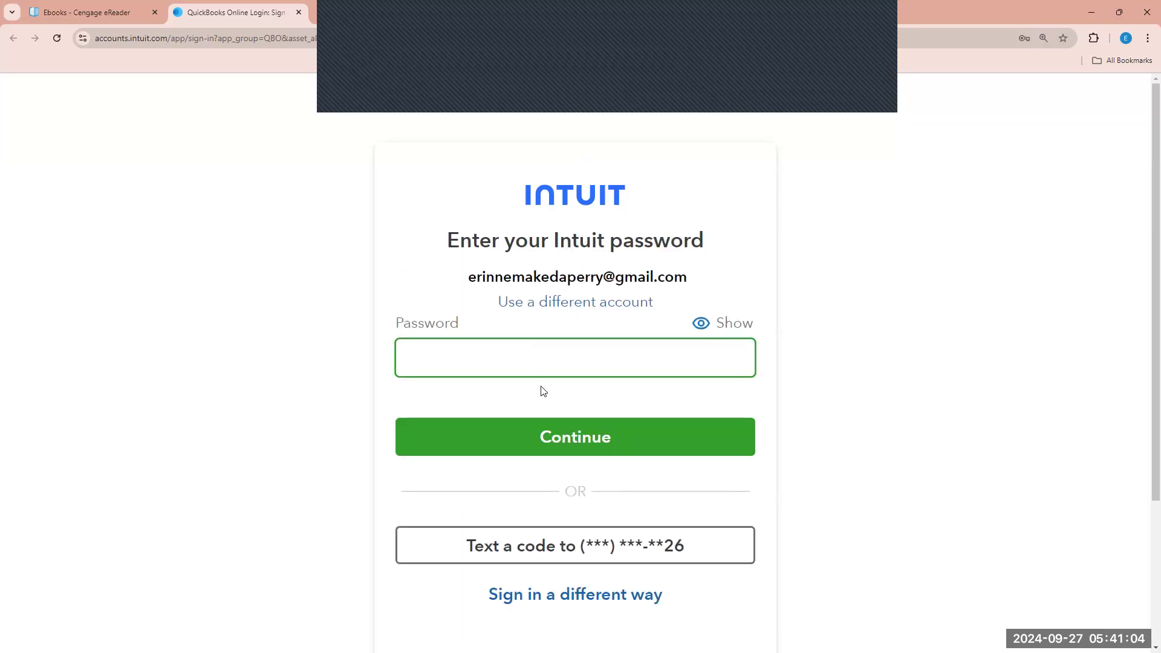
pyautogui.click(549, 351)
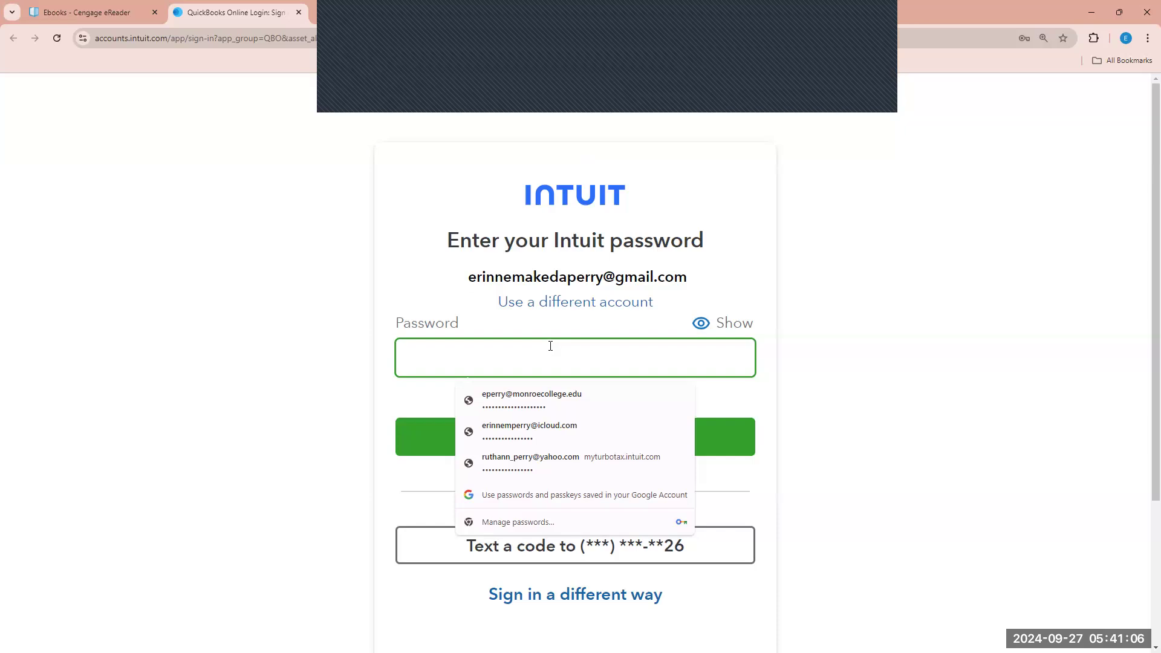
pyautogui.write('****')
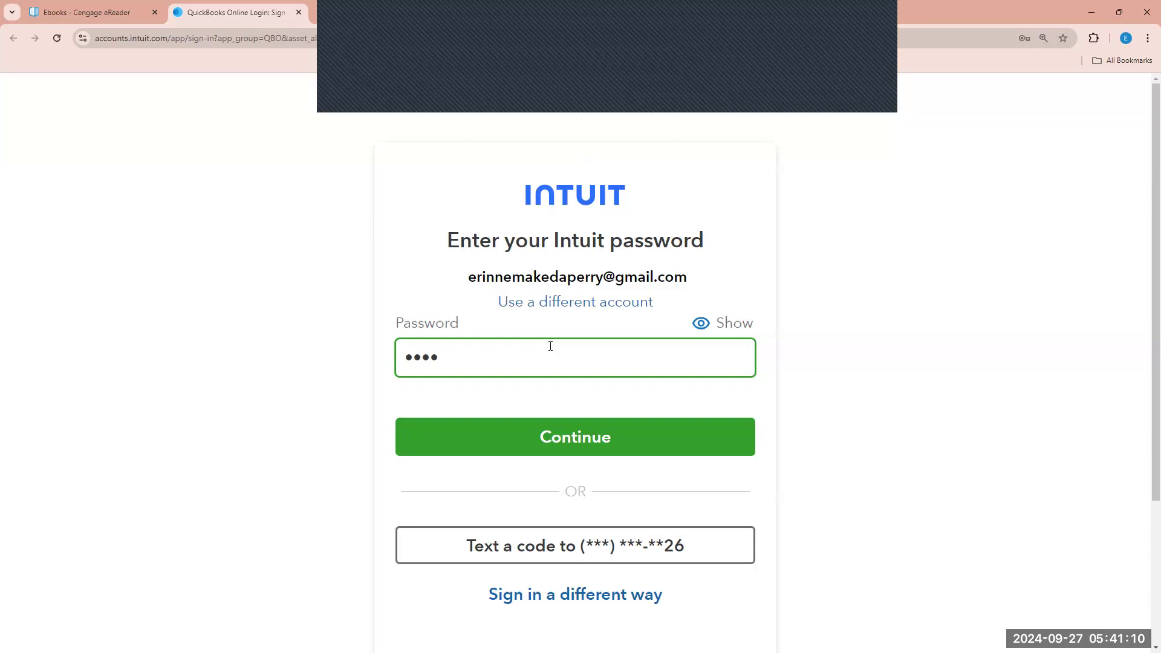
pyautogui.press('BackSpace')
pyautogui.press('BackSpace')
pyautogui.press('BackSpace')
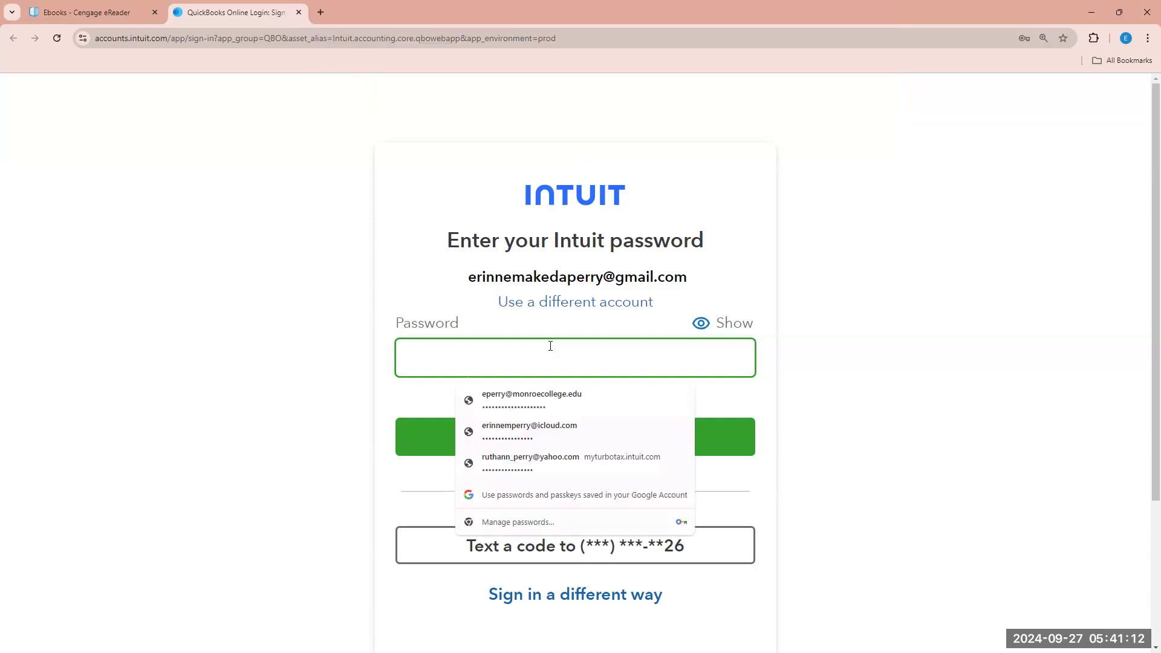
pyautogui.write('*****')
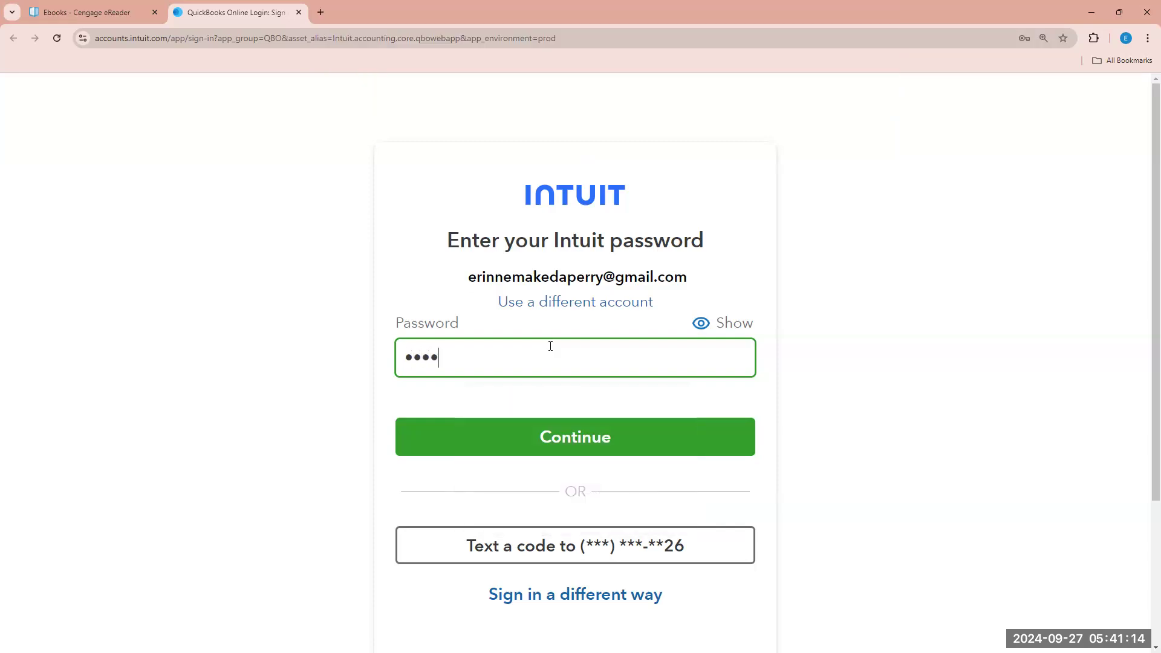
pyautogui.write('****')
pyautogui.press('Return')
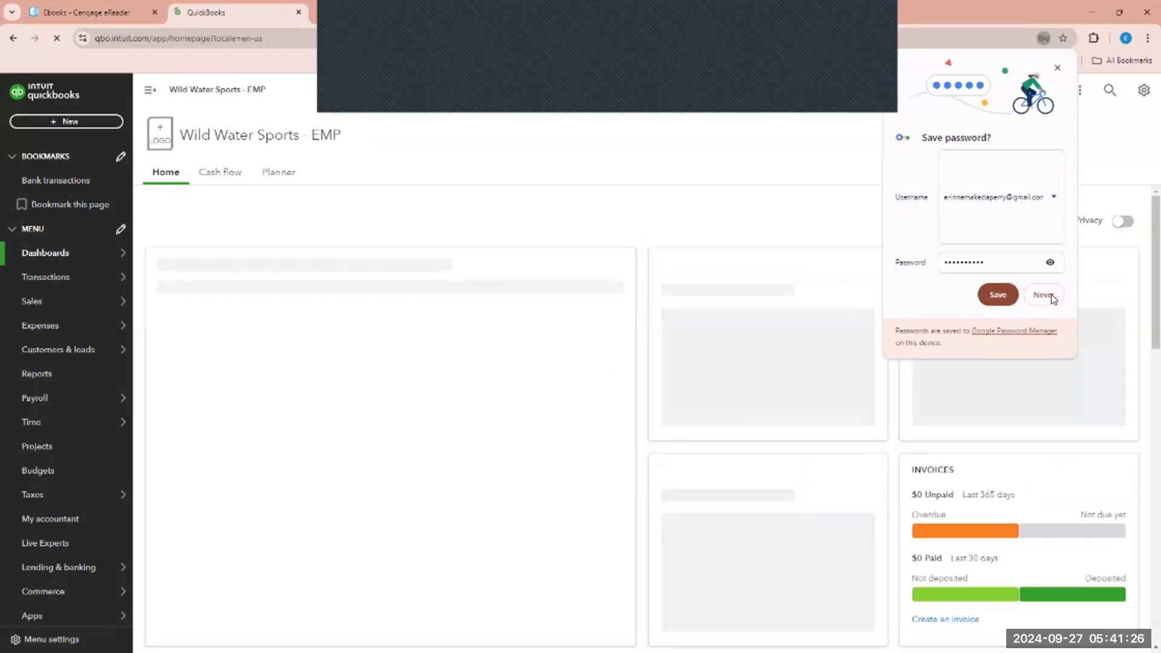
pyautogui.click(1050, 295)
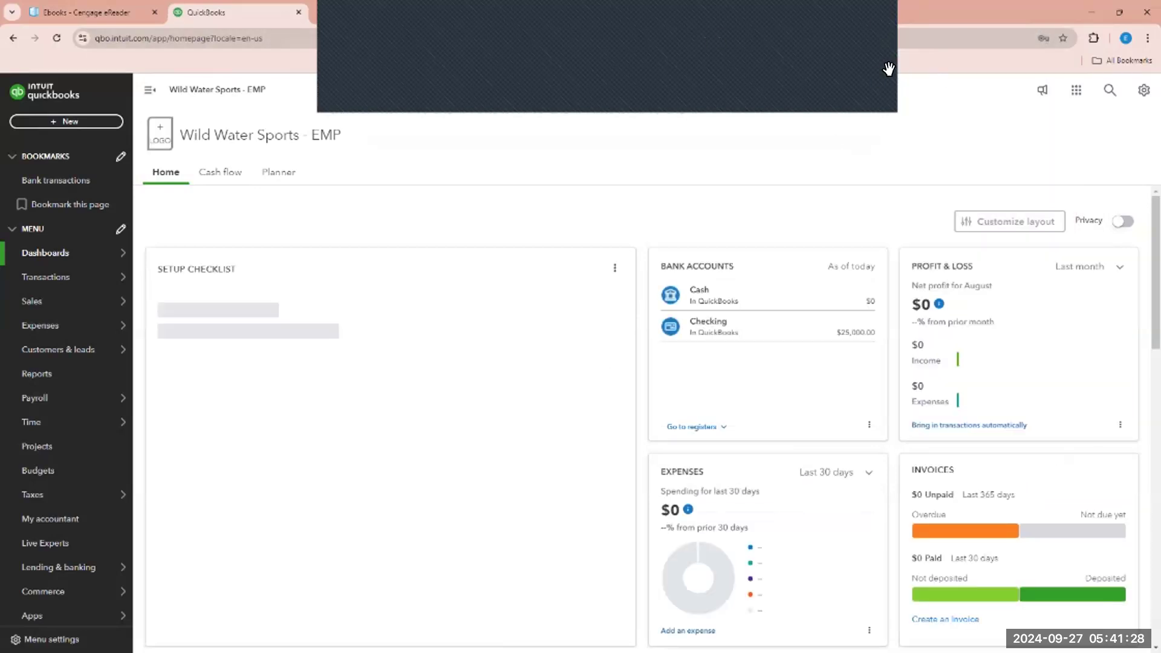
# - Move QuickBooks into its own window and arrange it side by side with the textbook at full height
pyautogui.click(96, 8)
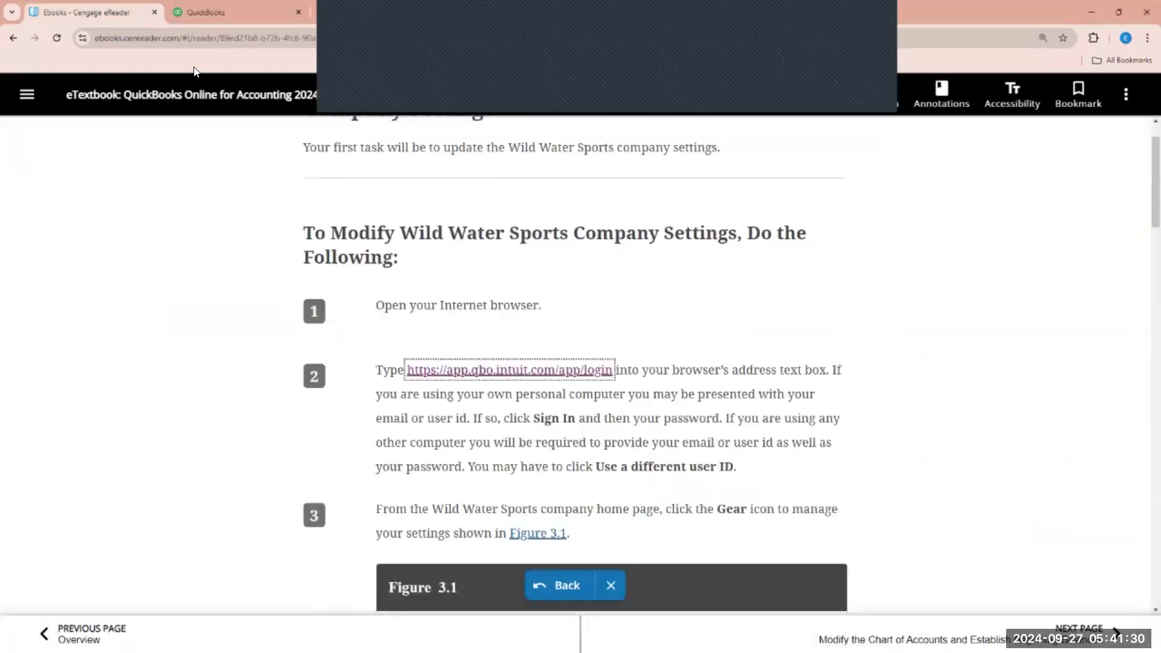
pyautogui.moveTo(226, 15); pyautogui.dragTo(929, 56)
pyautogui.click(1121, 13)
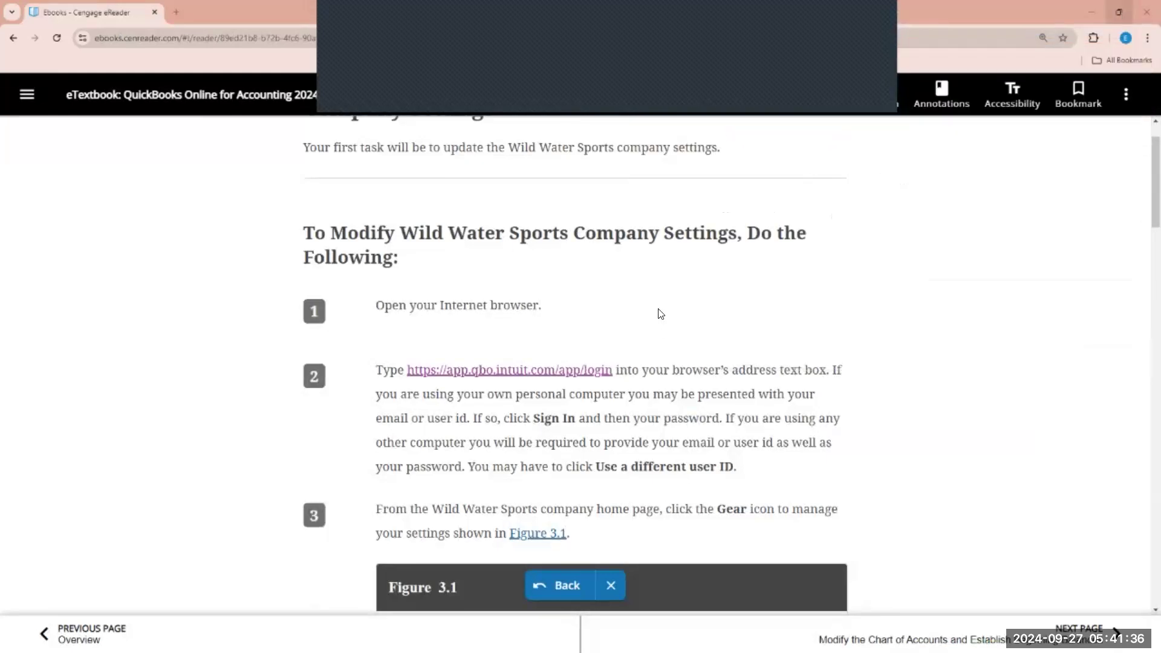
pyautogui.click(1119, 12)
pyautogui.moveTo(710, 303); pyautogui.dragTo(234, 8)
pyautogui.moveTo(254, 318); pyautogui.dragTo(270, 649)
pyautogui.moveTo(865, 370); pyautogui.dragTo(854, 649)
pyautogui.doubleClick(854, 649)
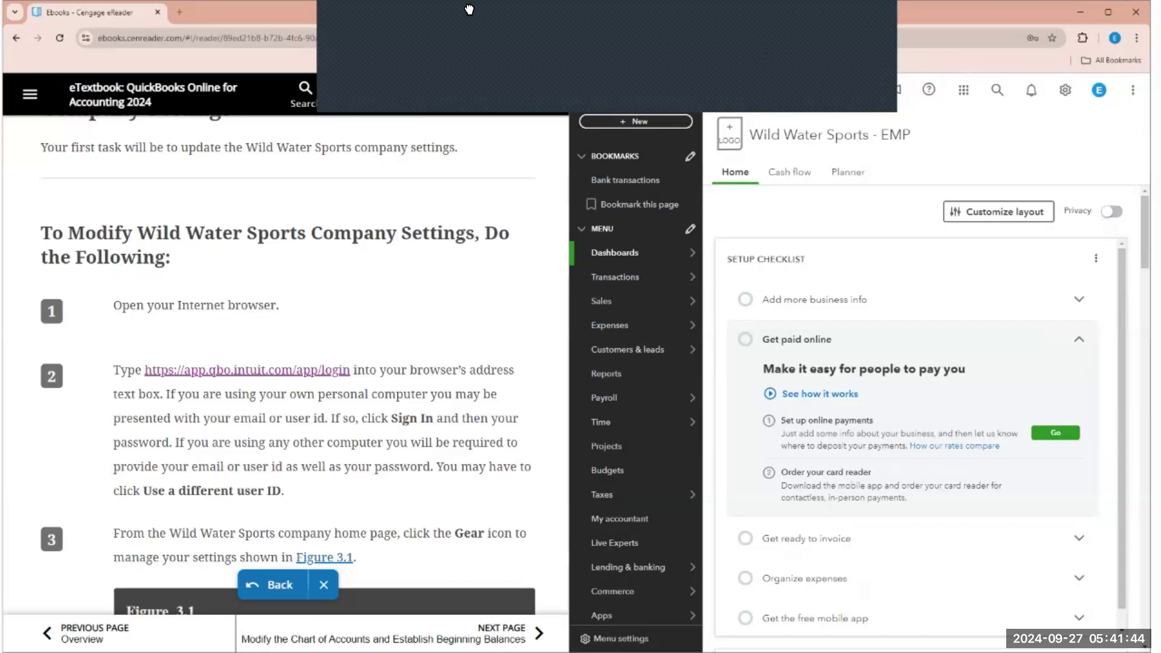
pyautogui.moveTo(429, 10); pyautogui.dragTo(102, 9)
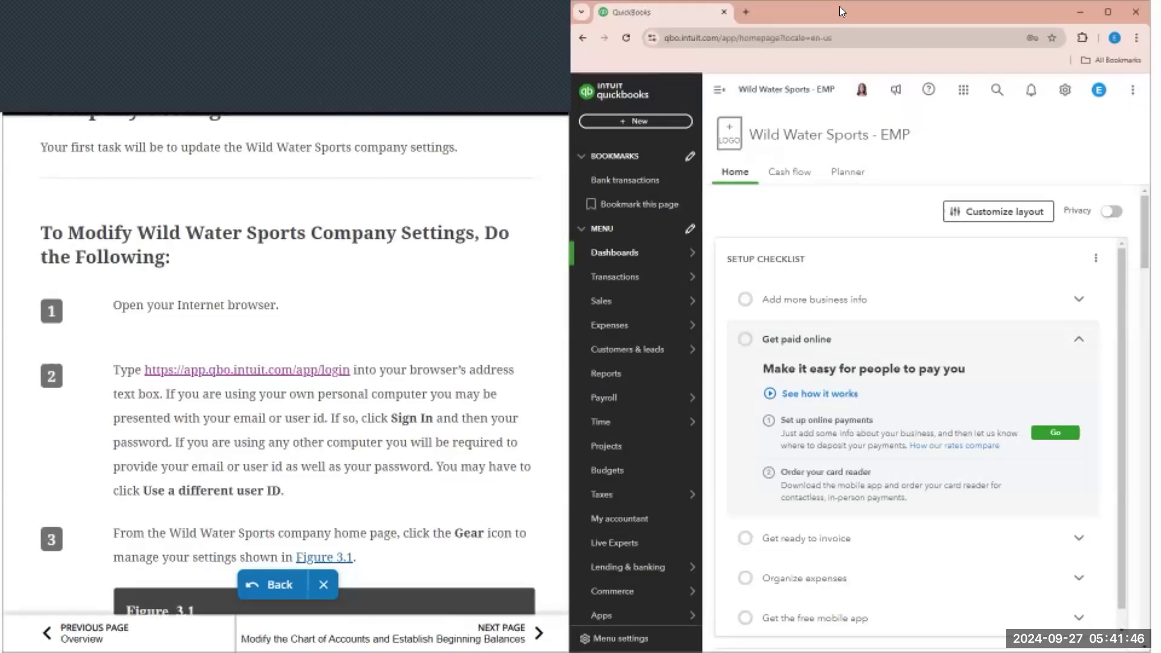
pyautogui.moveTo(822, 16); pyautogui.dragTo(836, 15)
pyautogui.click(493, 221)
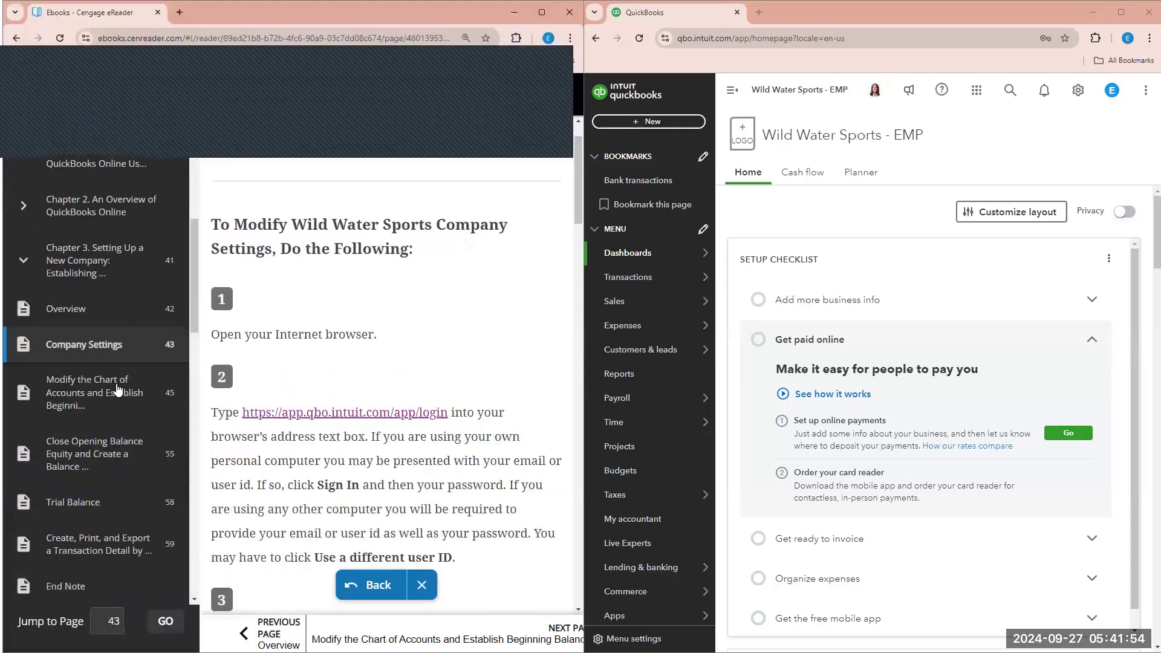
# - Open Chapter 4 from the textbook's table of contents and scroll to the steps
pyautogui.scroll(-1, 112, 353)
pyautogui.scroll(-2, 83, 263)
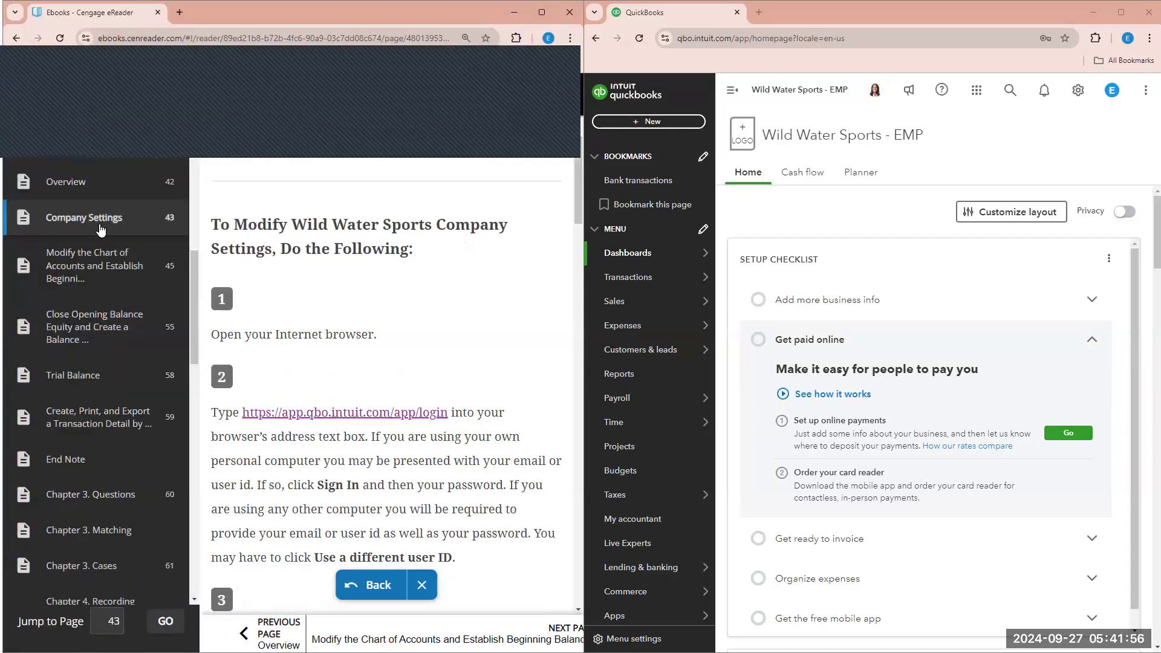
pyautogui.scroll(-6, 102, 232)
pyautogui.click(102, 236)
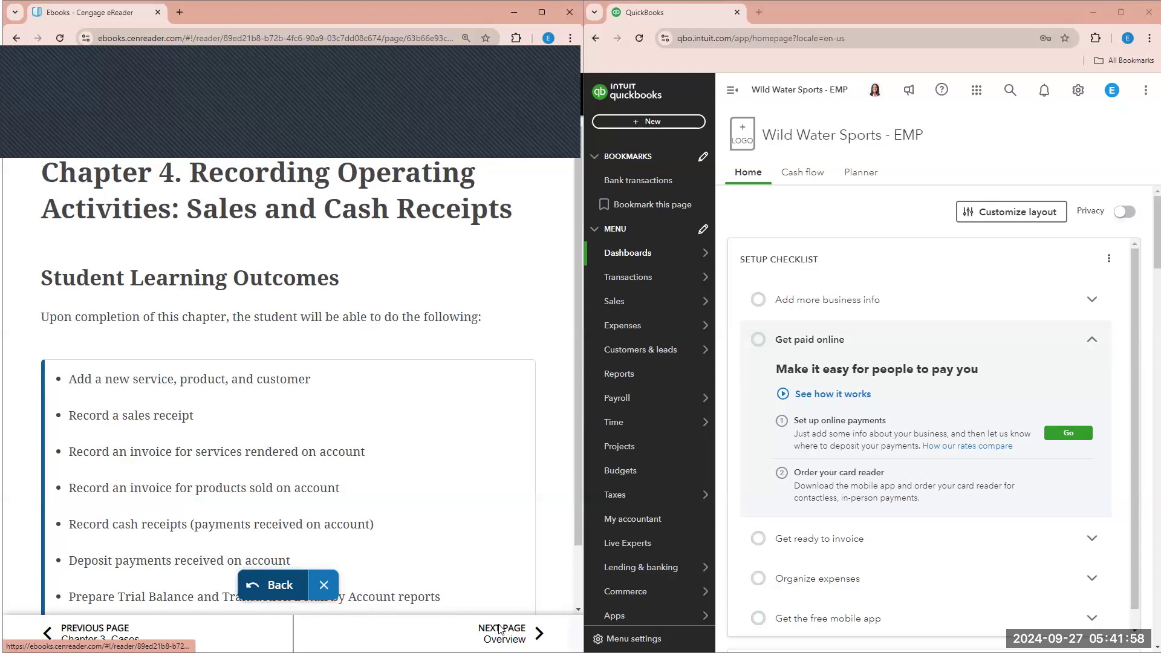
pyautogui.scroll(-15, 394, 419)
pyautogui.scroll(-2, 395, 419)
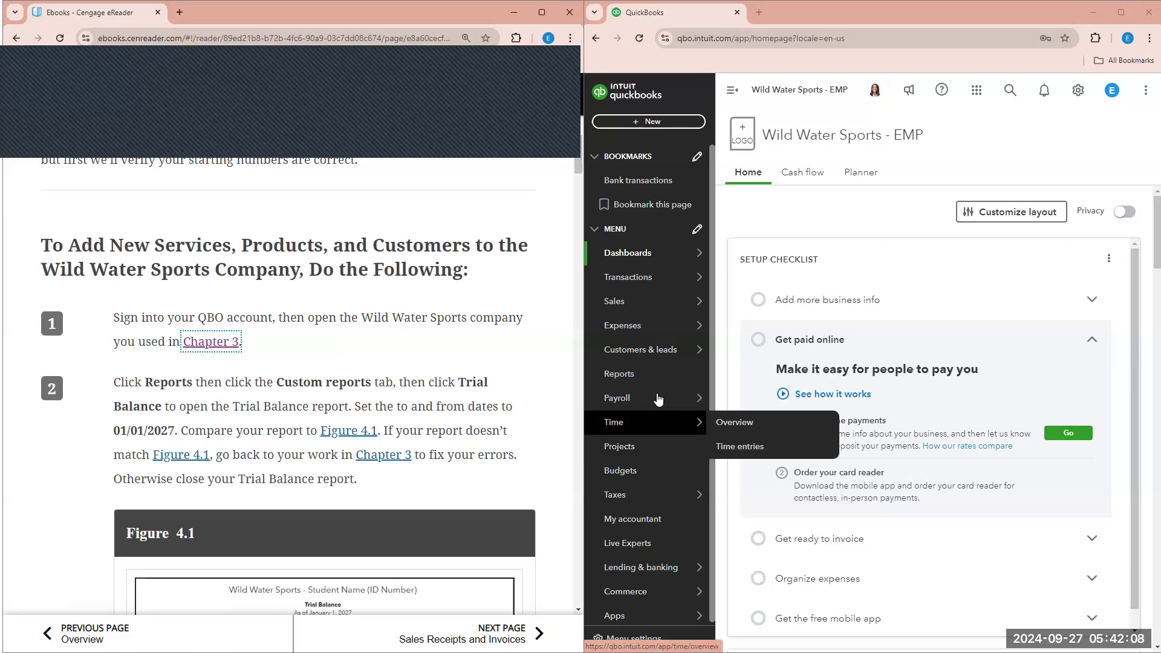
# - Run the Trial Balance report as of 01/01/2027
pyautogui.click(658, 383)
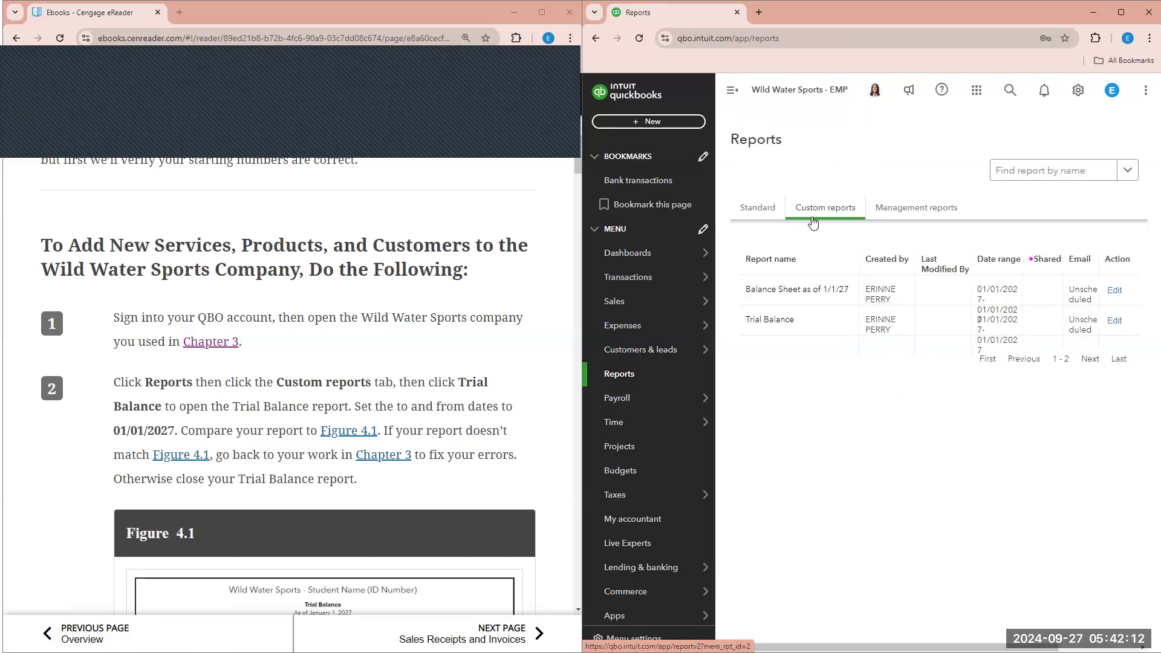
pyautogui.click(778, 325)
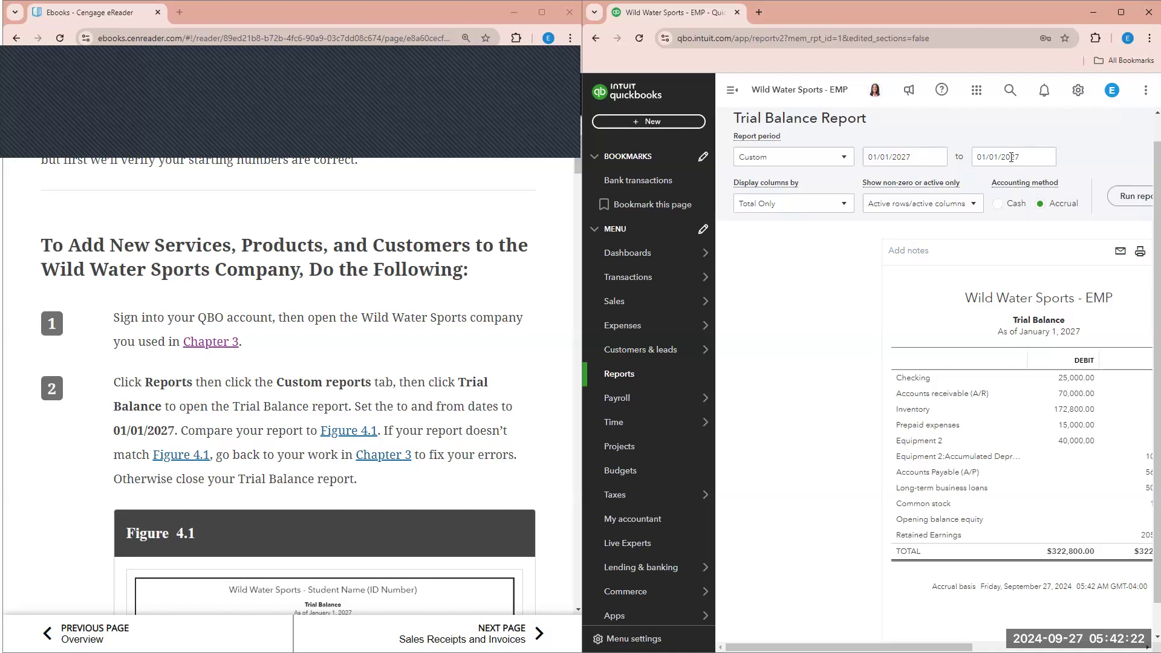
pyautogui.scroll(-1, 414, 367)
pyautogui.scroll(-1, 413, 366)
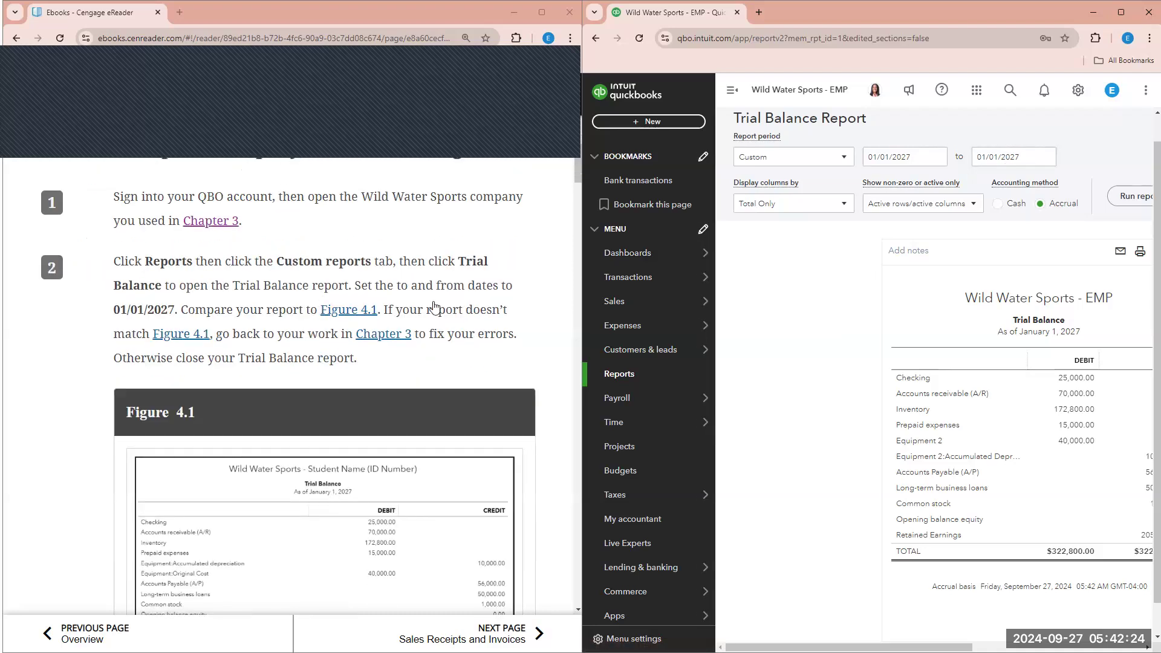
pyautogui.click(1123, 200)
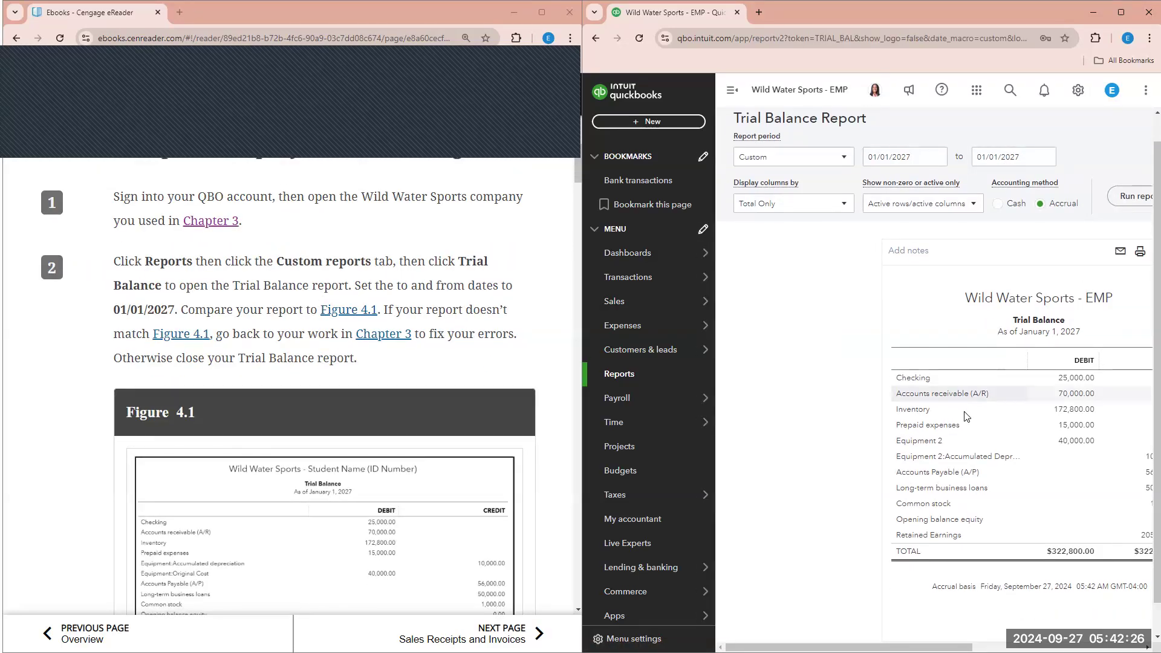
pyautogui.scroll(-1, 968, 418)
pyautogui.scroll(-2, 420, 500)
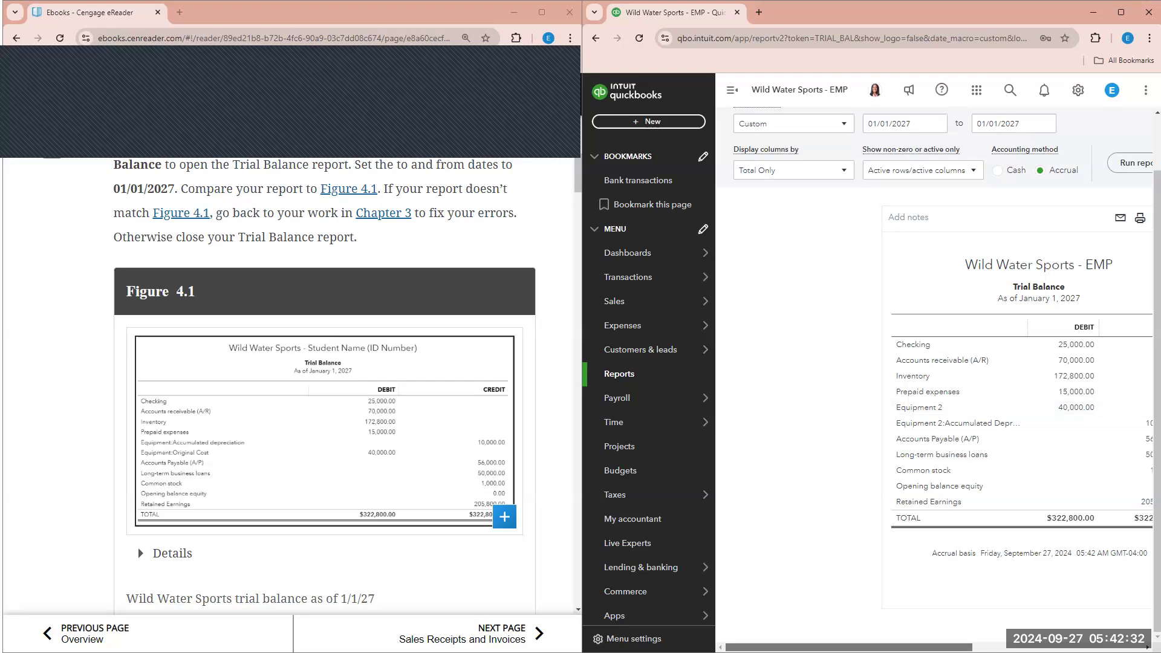
pyautogui.hscroll(4, 943, 330)
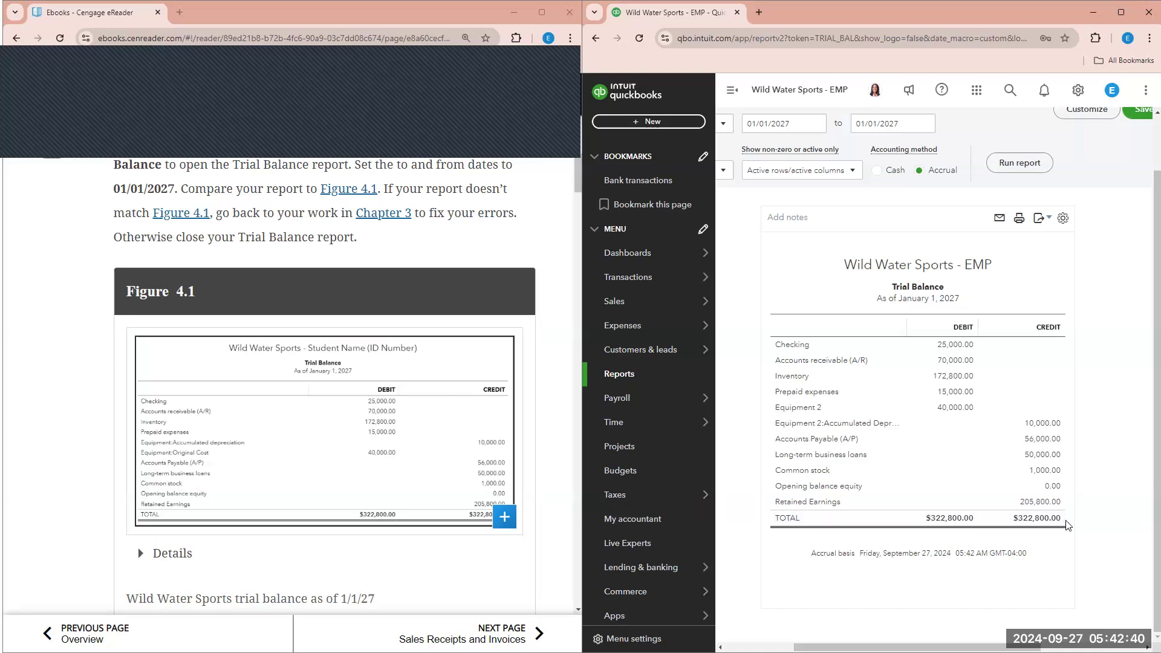
pyautogui.scroll(-2, 415, 474)
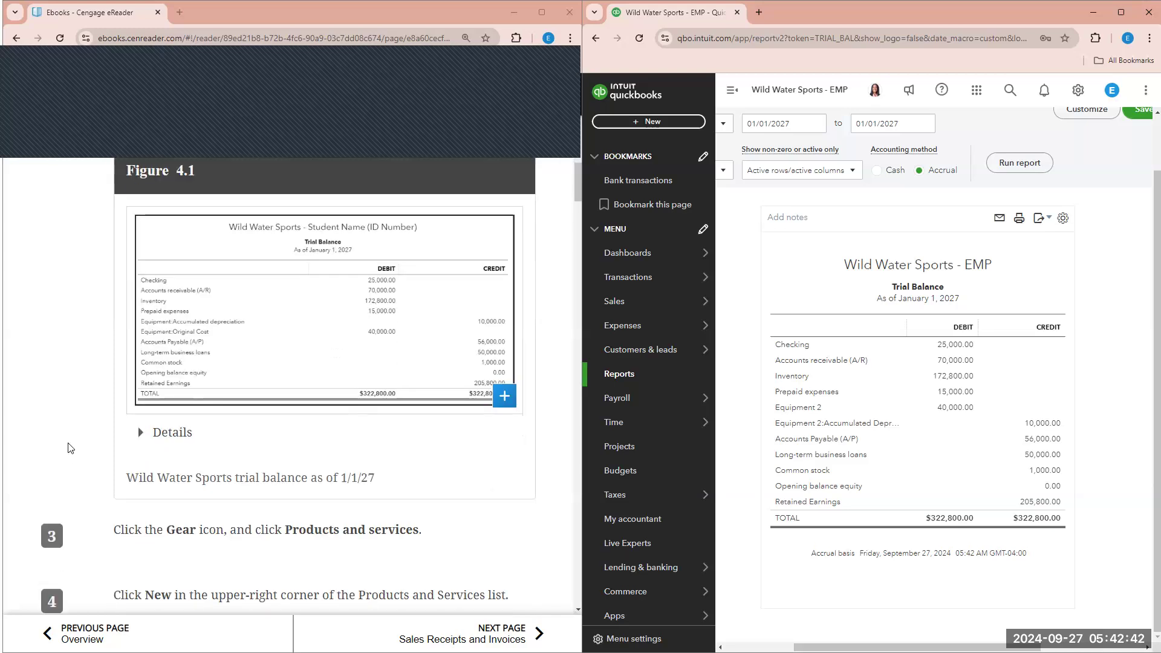
# - Check the textbook's trial balance figure description, hide the navigation sidebar, and open the Gear settings menu
pyautogui.click(151, 432)
pyautogui.scroll(-4, 227, 302)
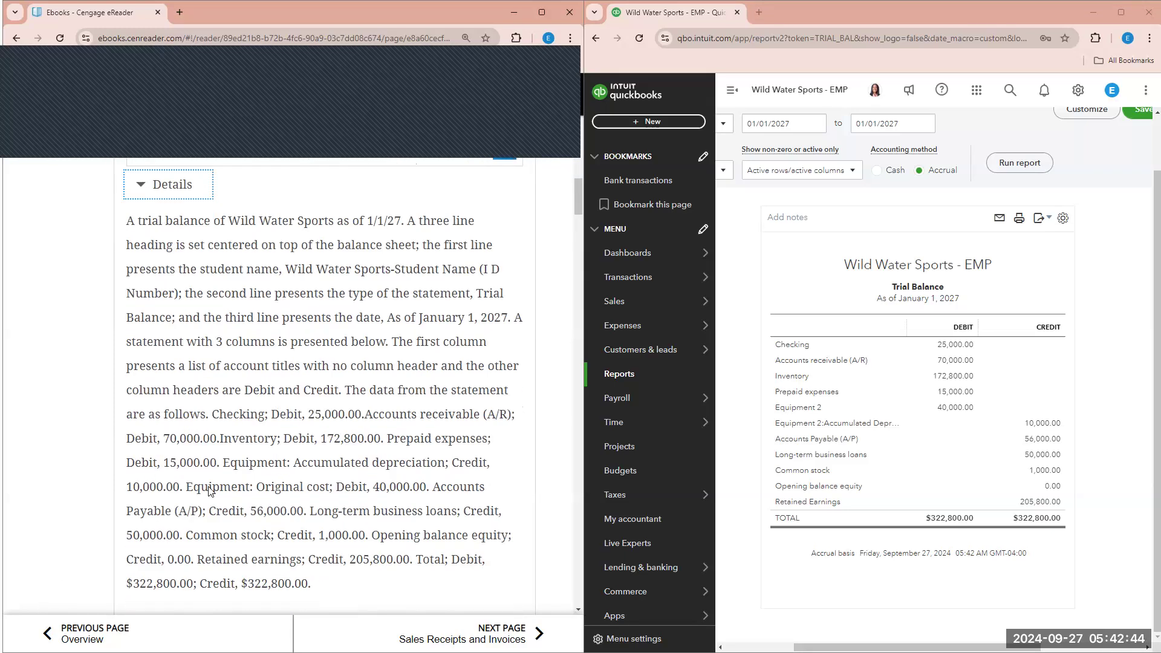
pyautogui.scroll(1, 228, 302)
pyautogui.click(166, 234)
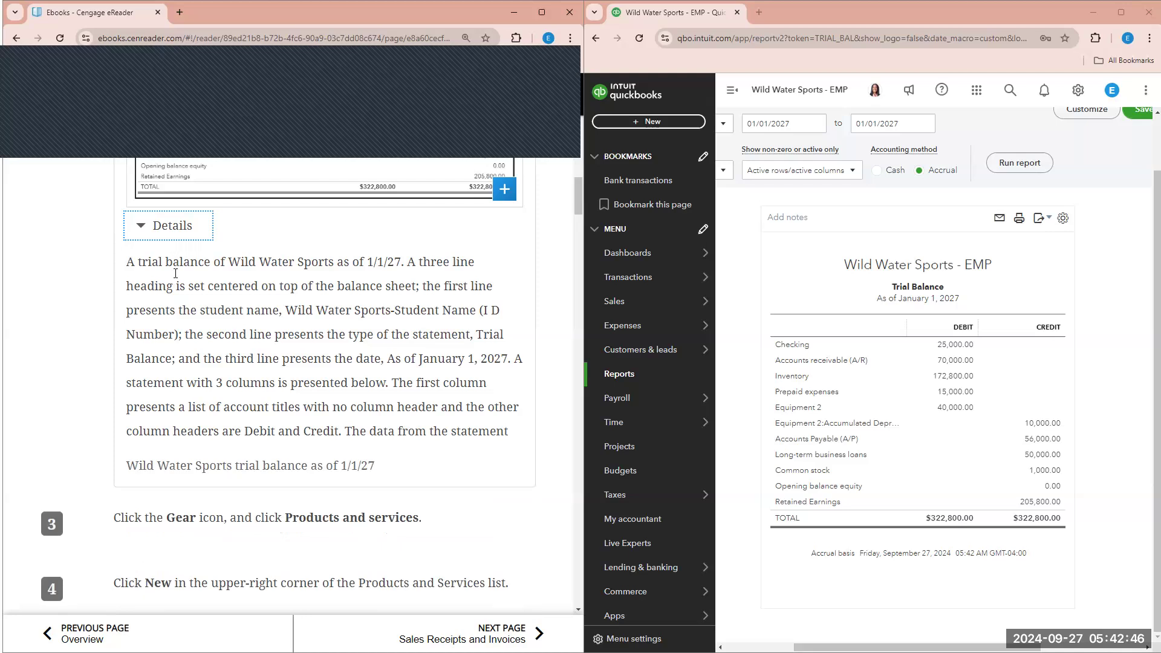
pyautogui.scroll(3, 206, 387)
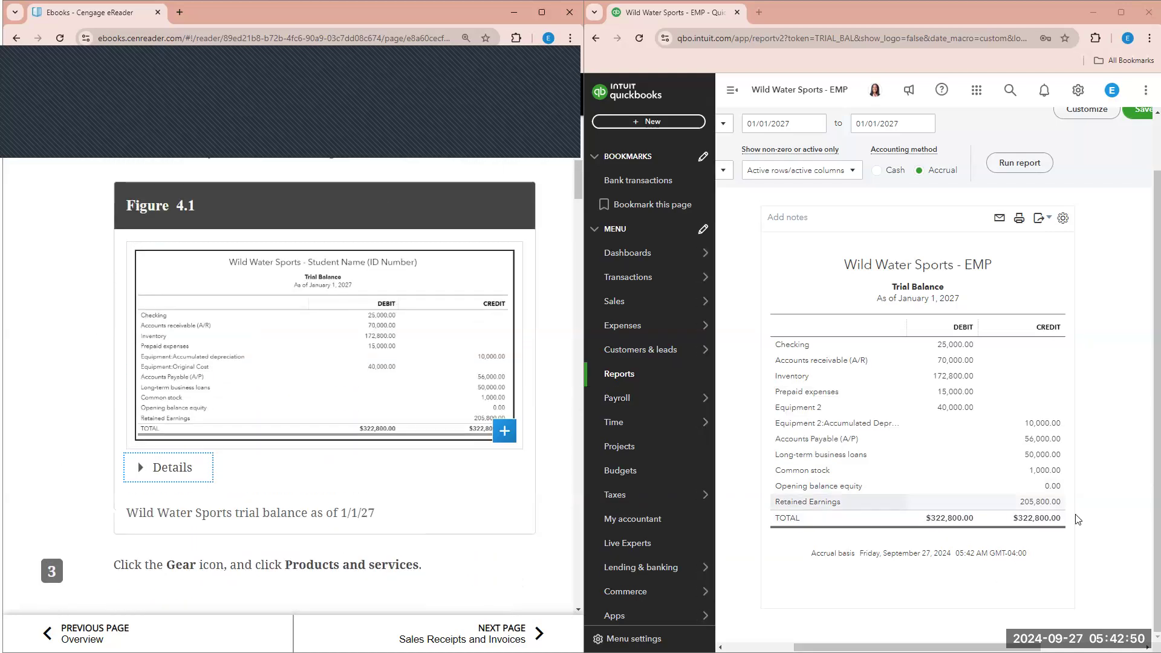
pyautogui.click(726, 98)
pyautogui.scroll(-3, 338, 303)
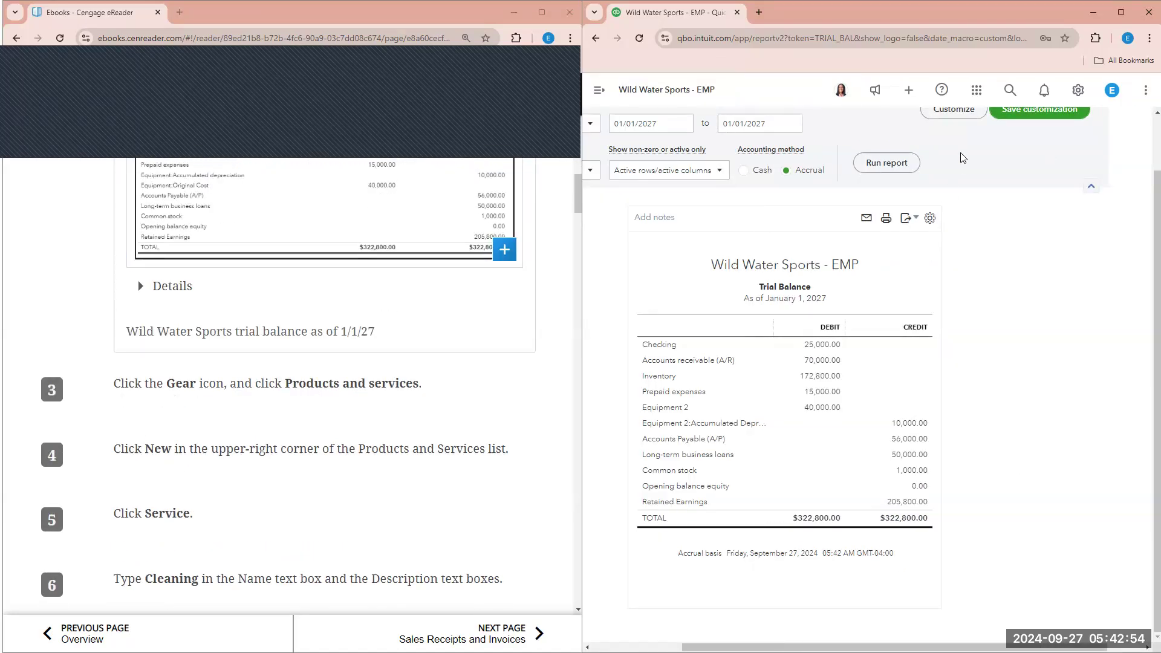
pyautogui.click(1084, 102)
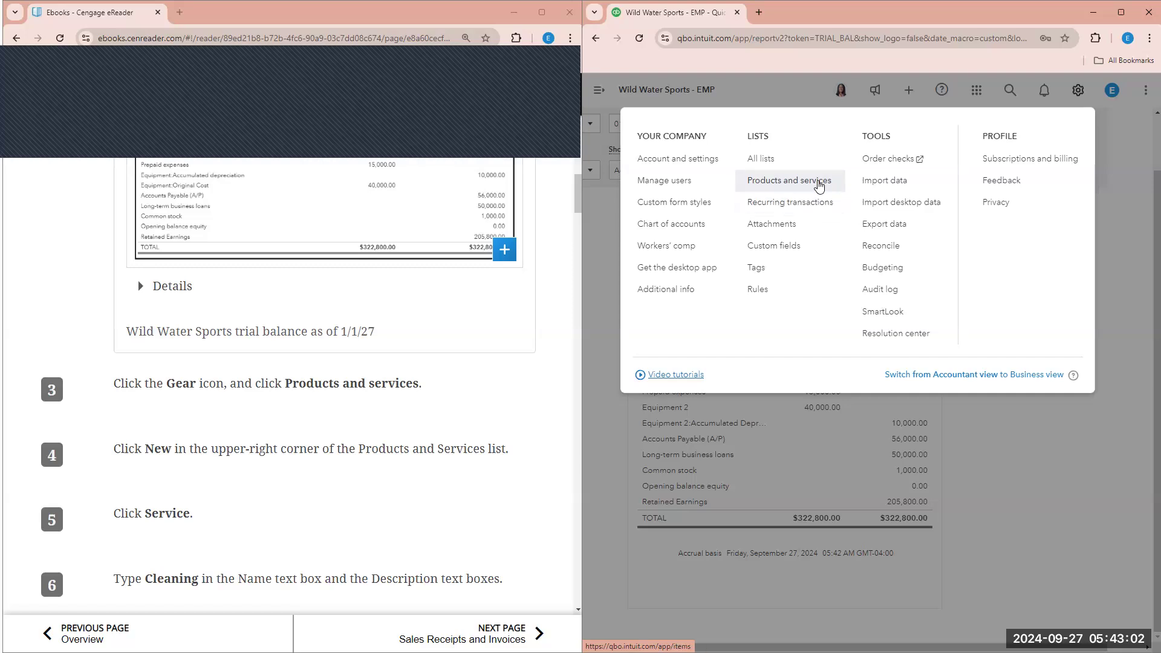
# - Start a new Service item in Products and services named Cleaning
pyautogui.click(819, 186)
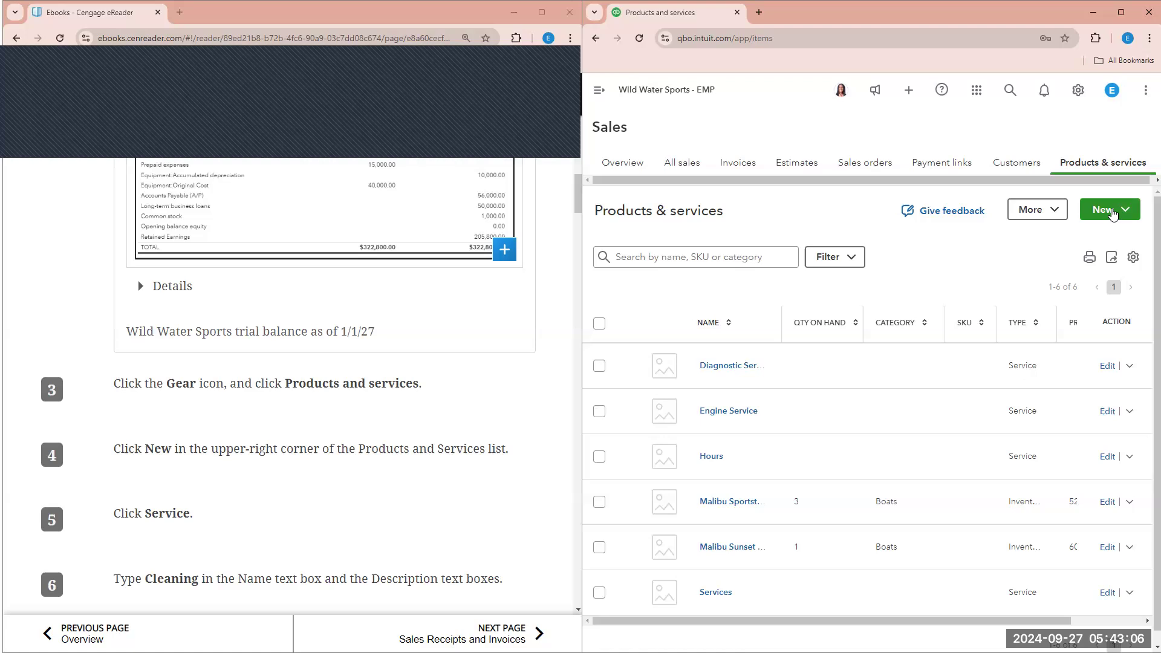
pyautogui.click(1112, 213)
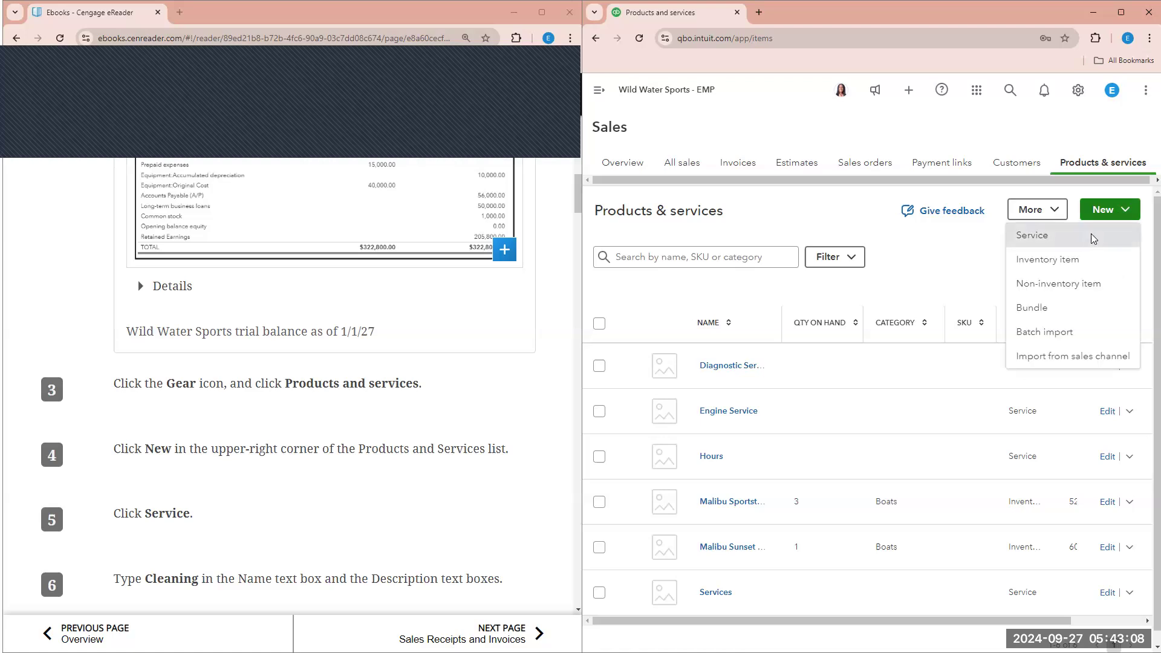
pyautogui.scroll(-3, 445, 302)
pyautogui.click(887, 198)
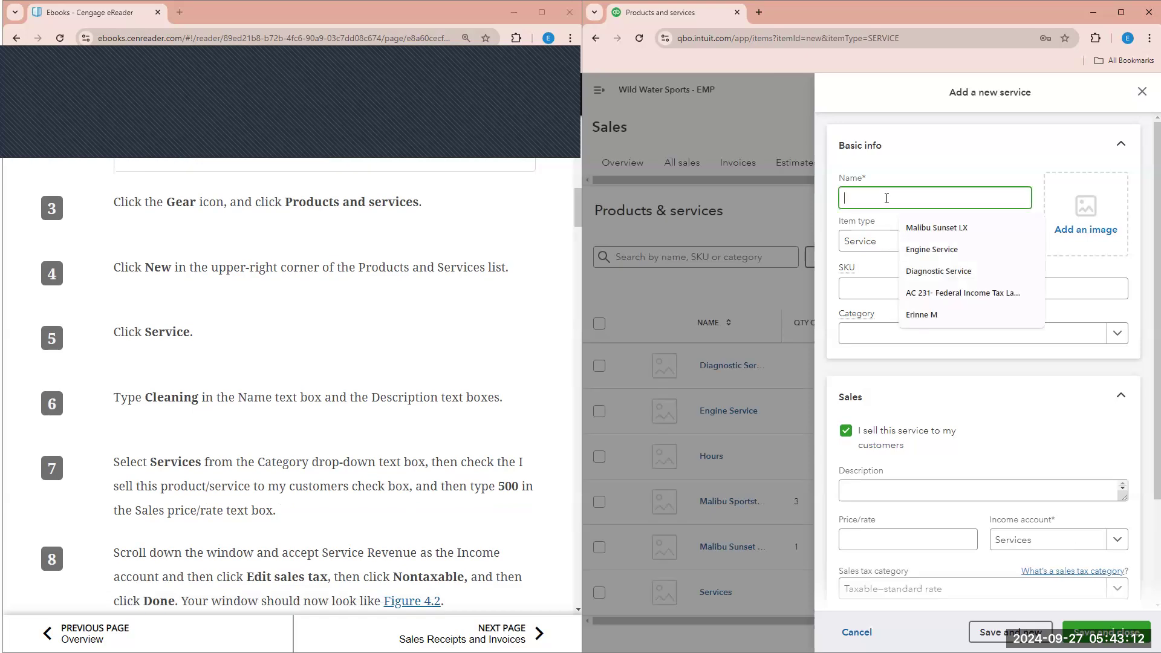
pyautogui.write('Cleaning')
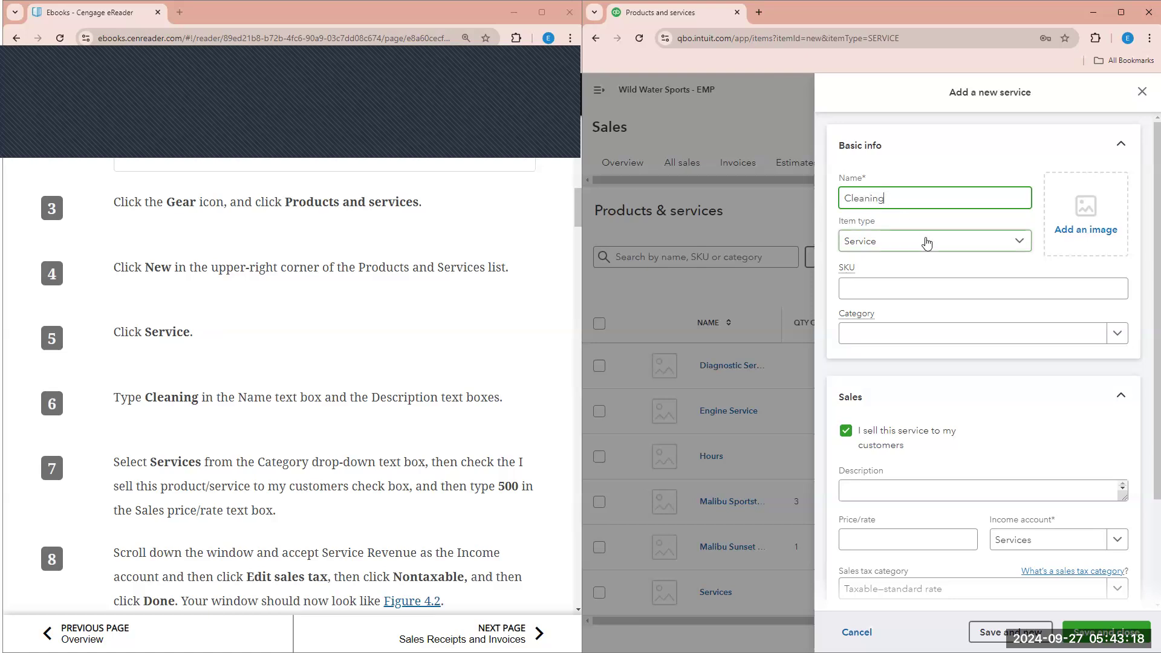
pyautogui.click(967, 242)
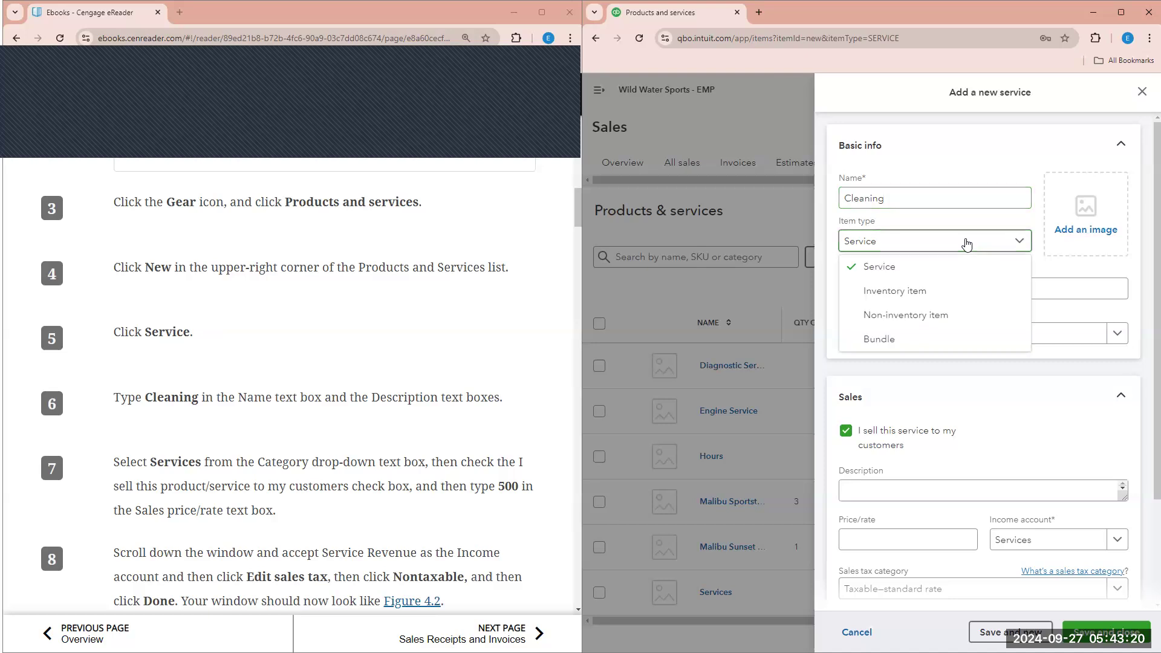
pyautogui.click(967, 259)
pyautogui.scroll(-1, 968, 259)
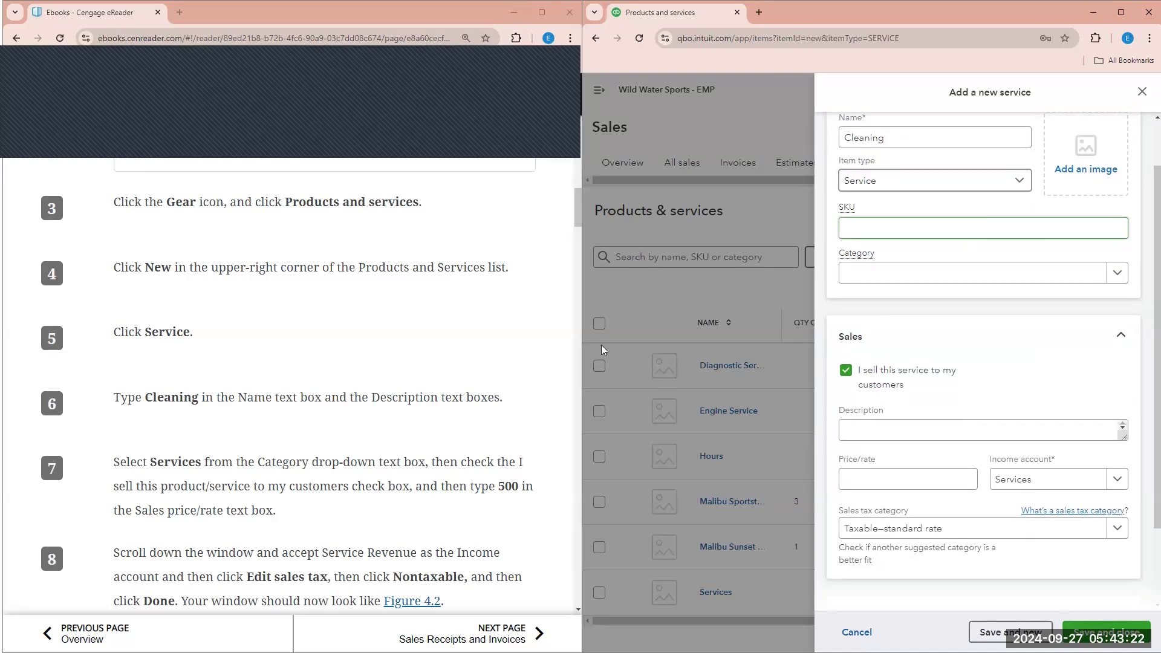
pyautogui.scroll(-1, 495, 407)
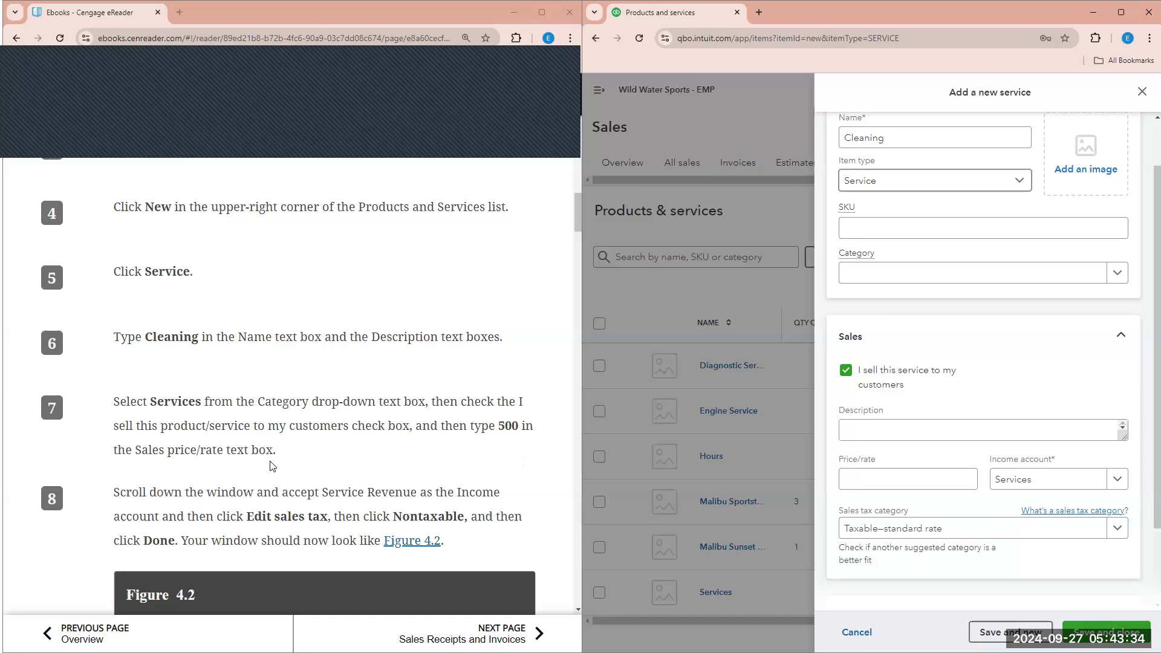
# - Enter price 500, description Cleaning, and Service Revenue as the income account
pyautogui.click(904, 481)
pyautogui.write('500')
pyautogui.click(917, 432)
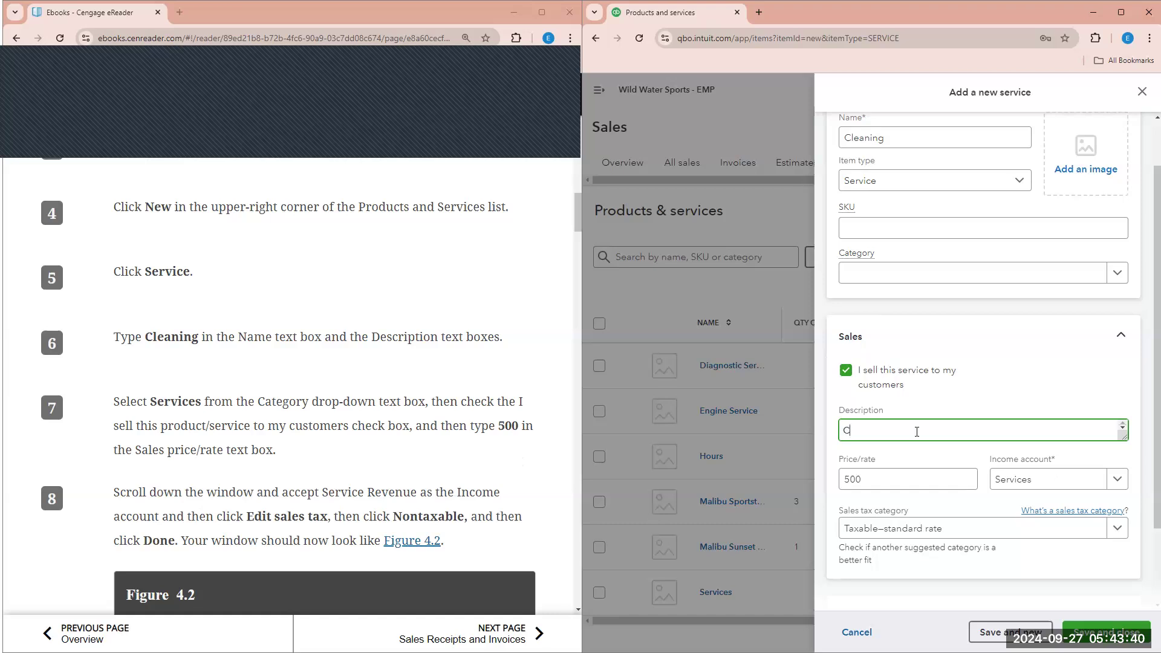
pyautogui.write('Cleaning')
pyautogui.scroll(-3, 157, 450)
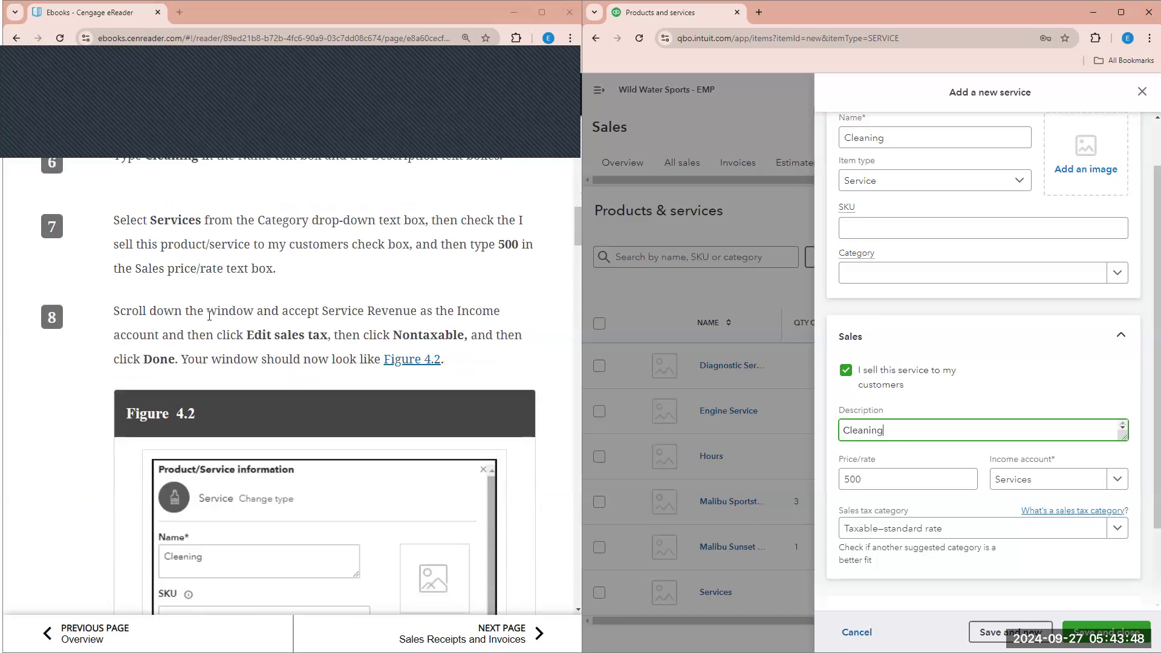
pyautogui.scroll(-1, 349, 292)
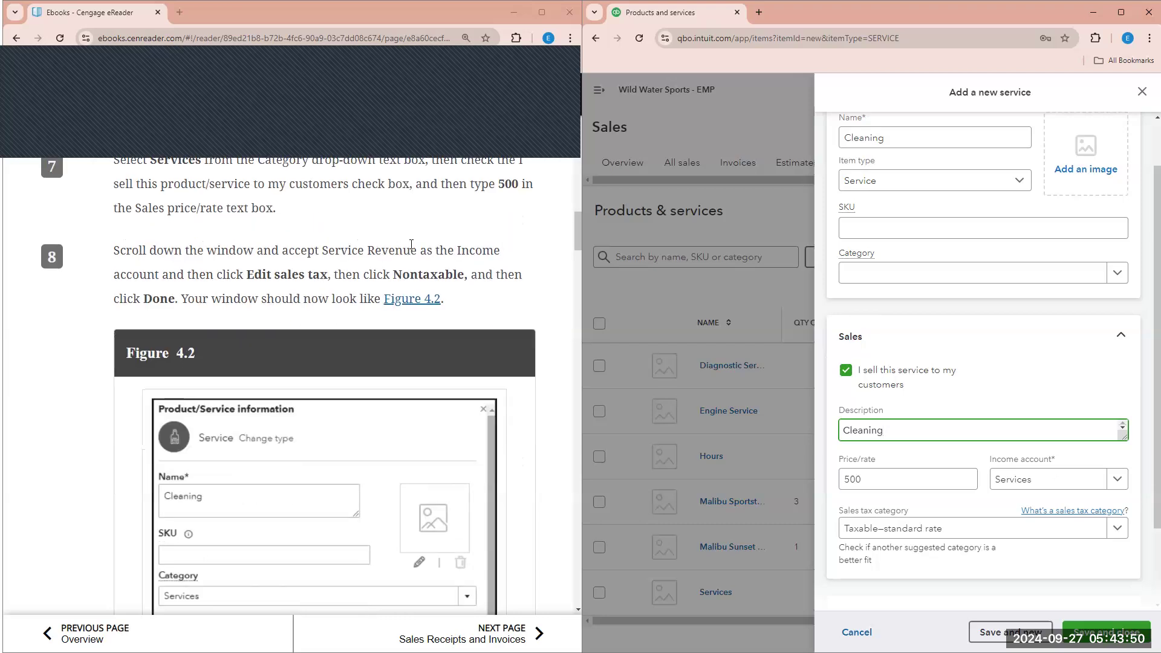
pyautogui.scroll(-1, 1122, 417)
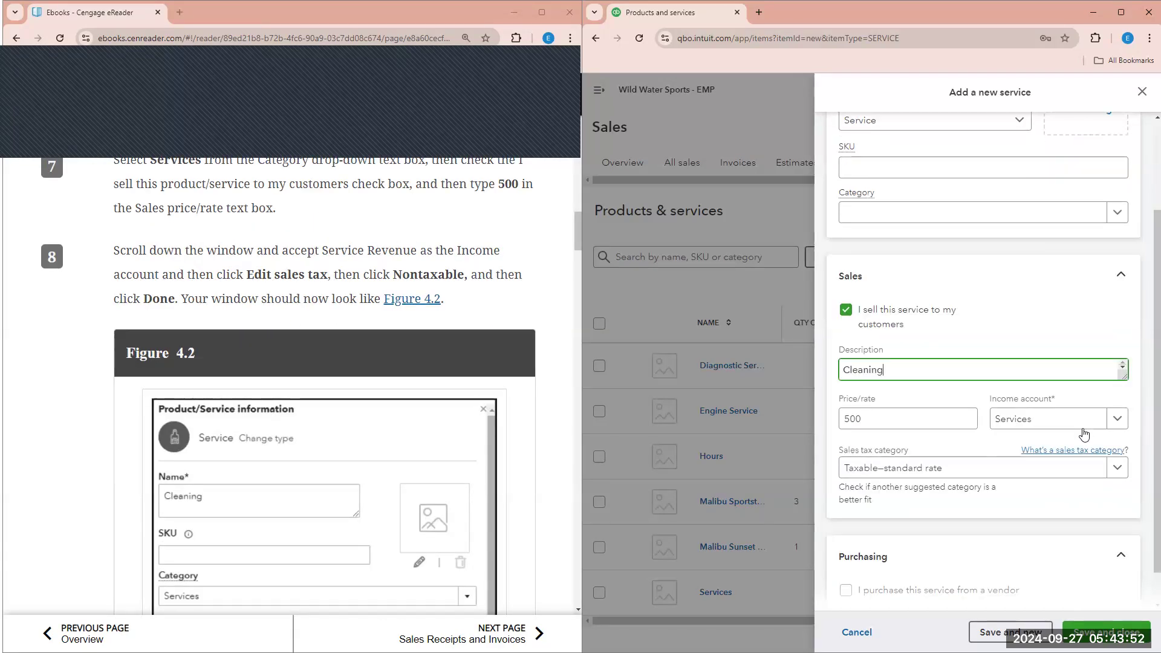
pyautogui.click(1117, 419)
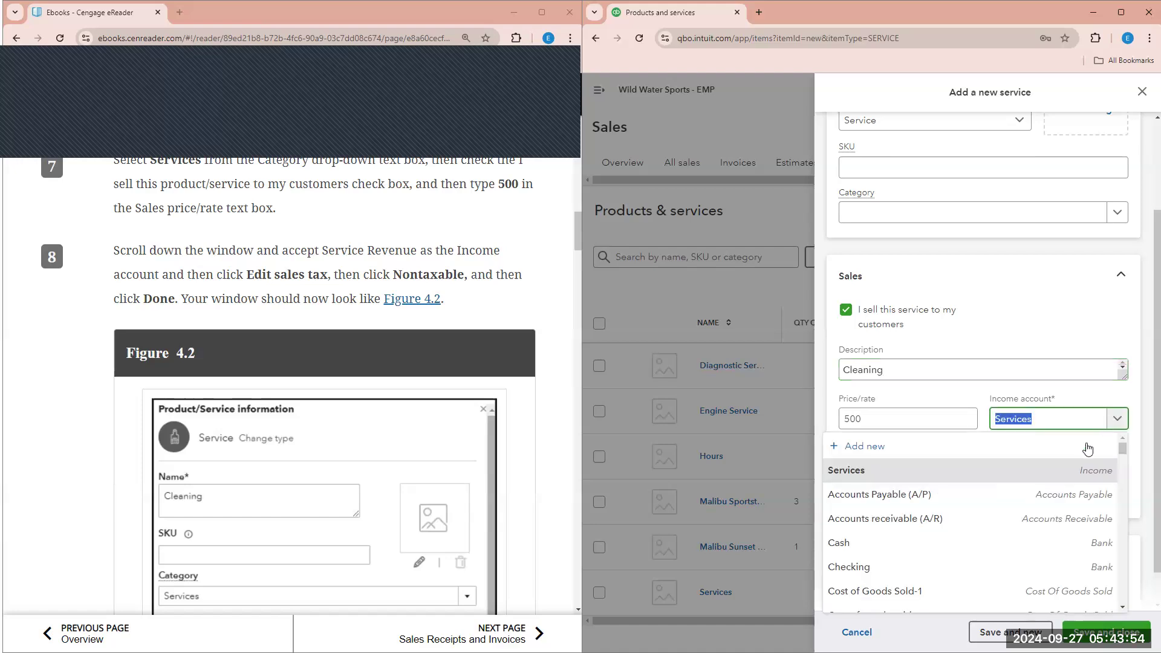
pyautogui.write('serv')
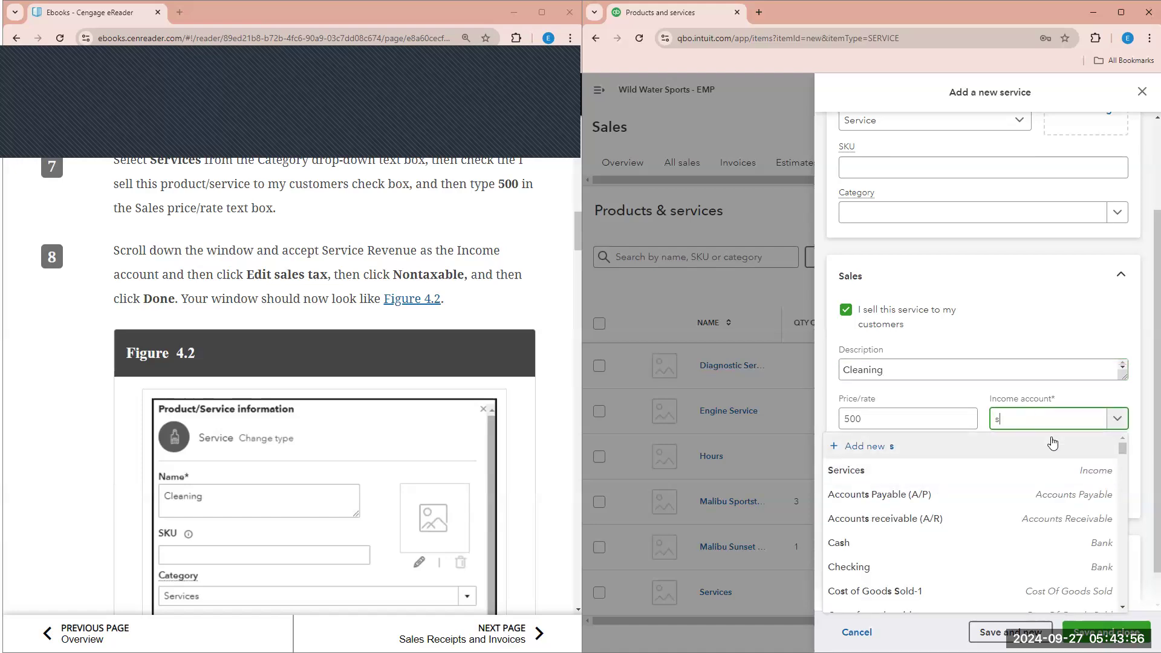
pyautogui.write('ic')
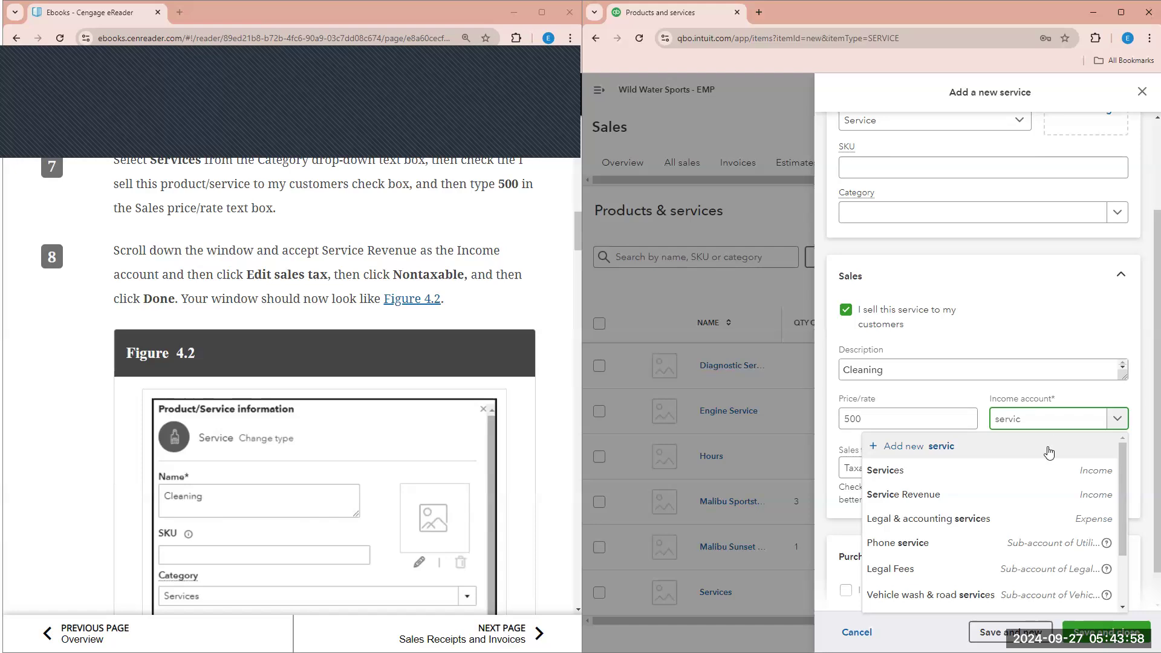
pyautogui.click(987, 499)
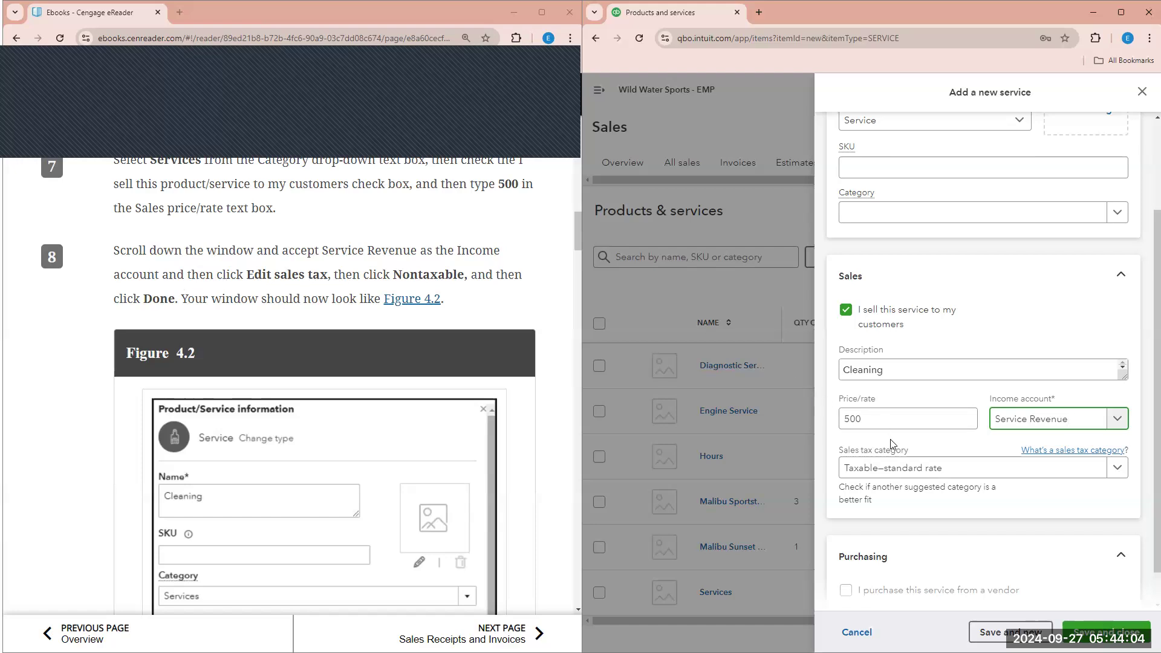
pyautogui.click(1106, 471)
pyautogui.scroll(-1, 992, 403)
# - Mark the Cleaning service Nontaxable and leave its category blank
pyautogui.scroll(-1, 992, 403)
pyautogui.click(893, 404)
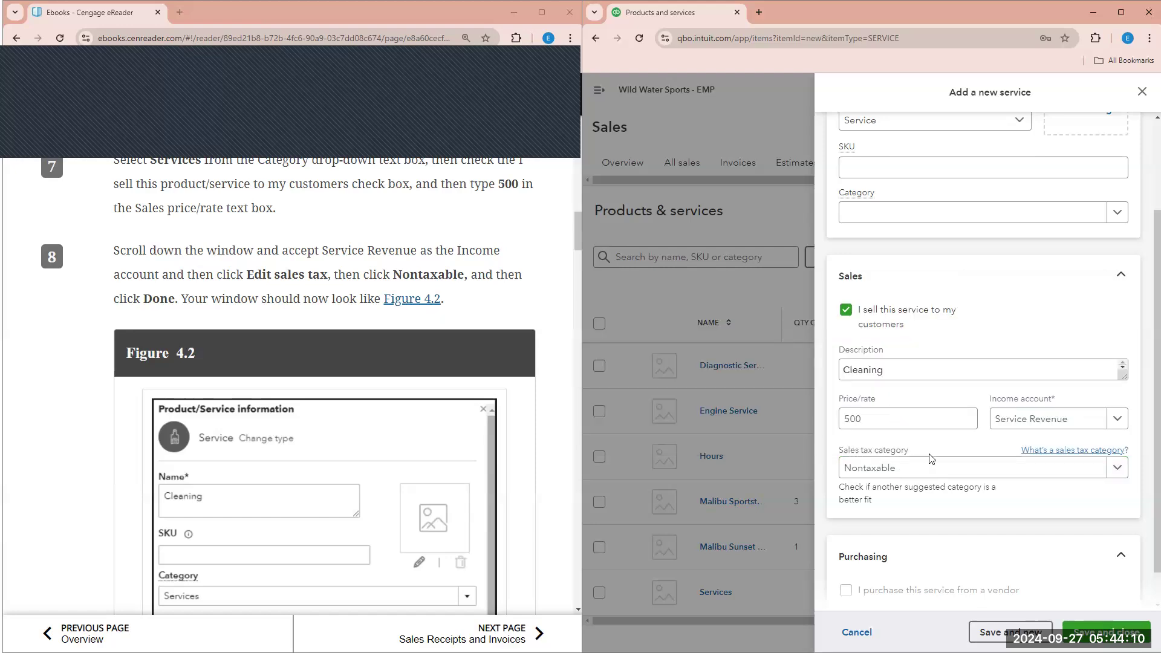
pyautogui.scroll(-1, 932, 459)
pyautogui.scroll(-2, 260, 431)
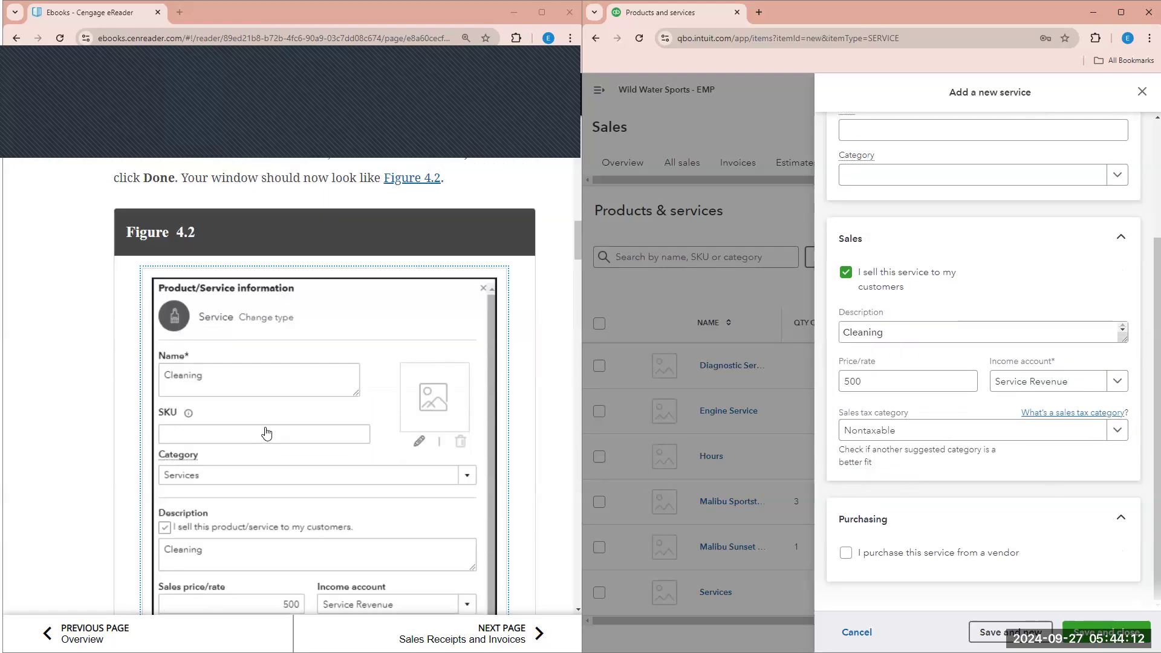
pyautogui.scroll(-1, 271, 430)
pyautogui.scroll(3, 907, 214)
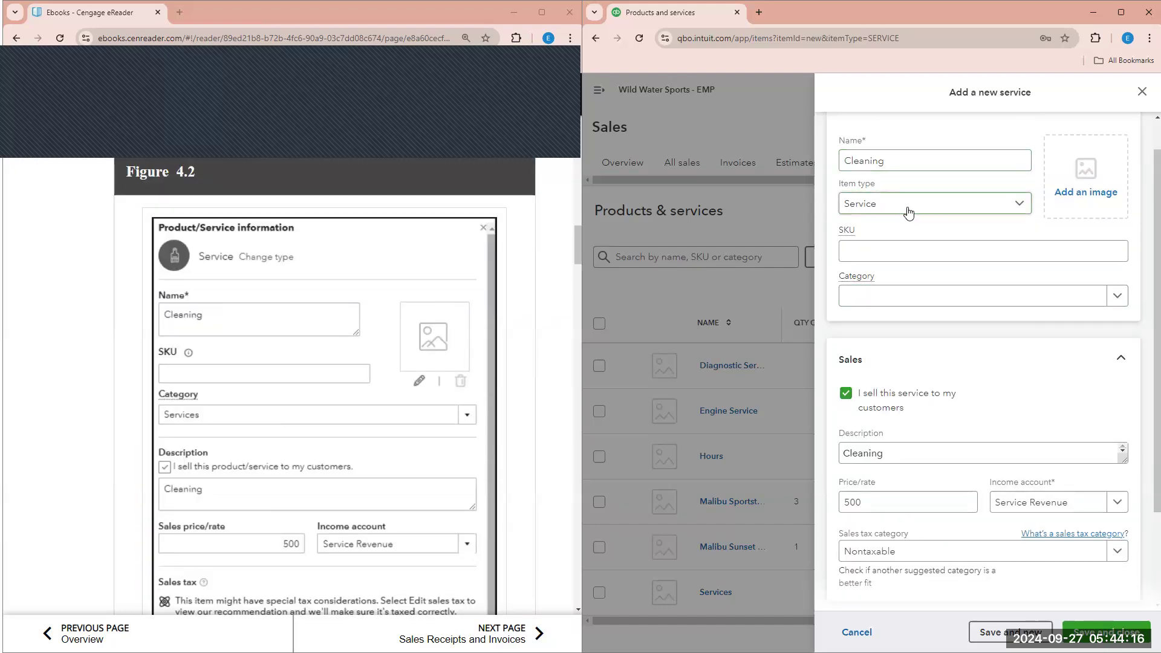
pyautogui.scroll(-1, 908, 242)
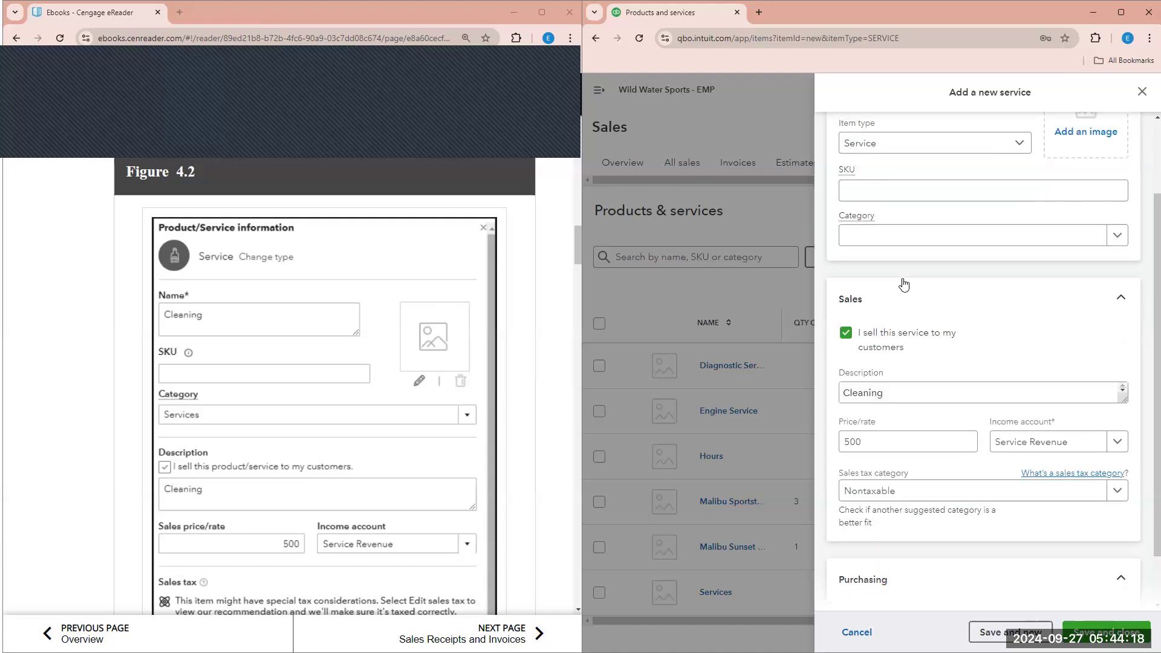
pyautogui.click(980, 235)
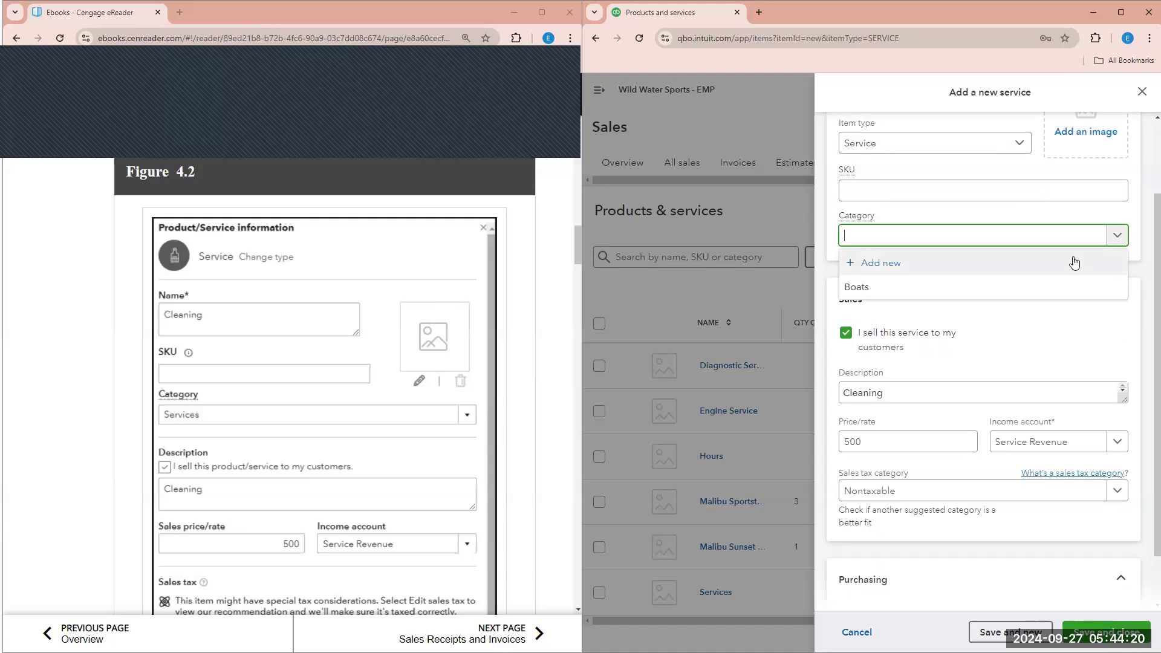
pyautogui.click(1057, 221)
pyautogui.scroll(-1, 916, 304)
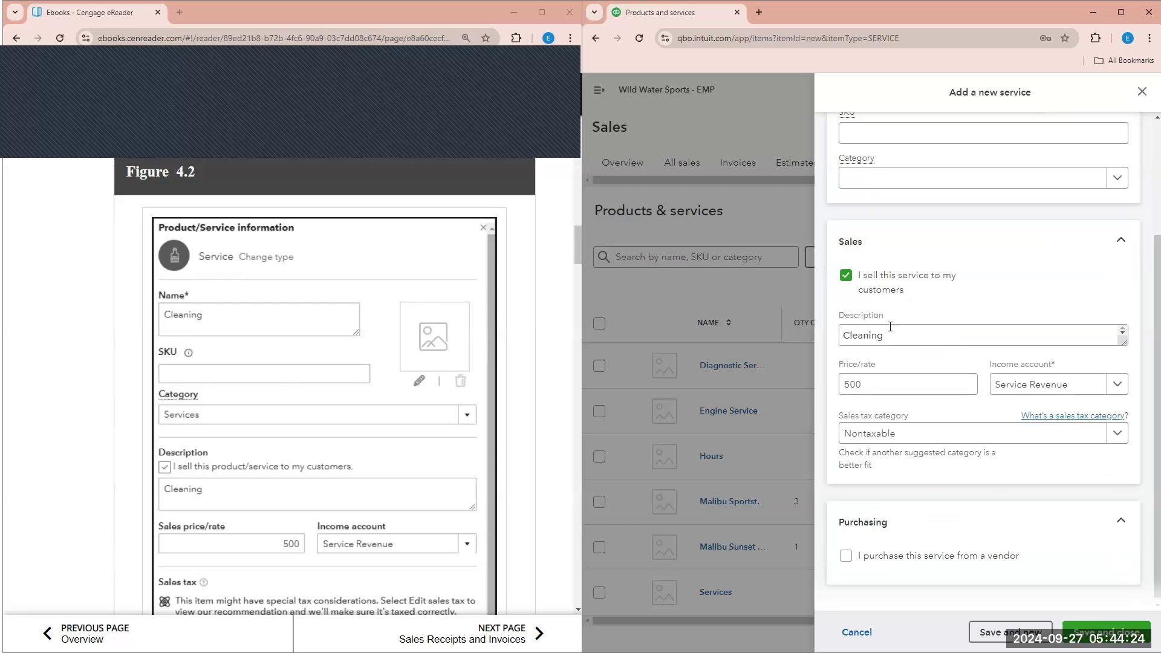
# - Review the Cleaning description and 500 price, then save and close the service
pyautogui.click(865, 334)
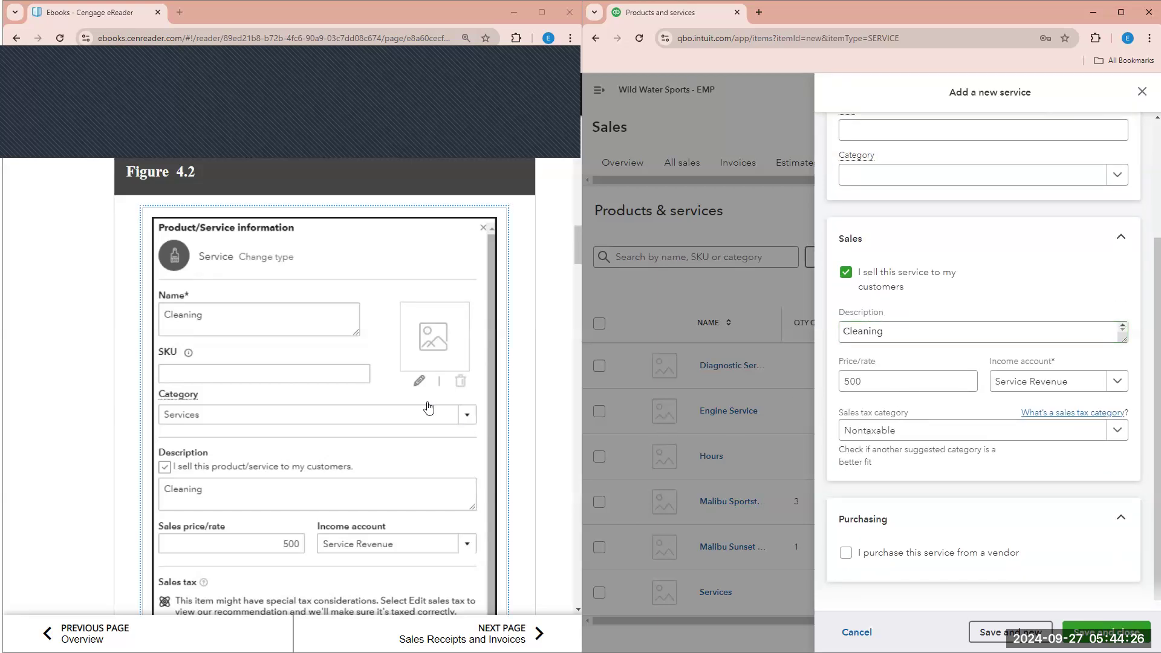
pyautogui.scroll(-2, 429, 408)
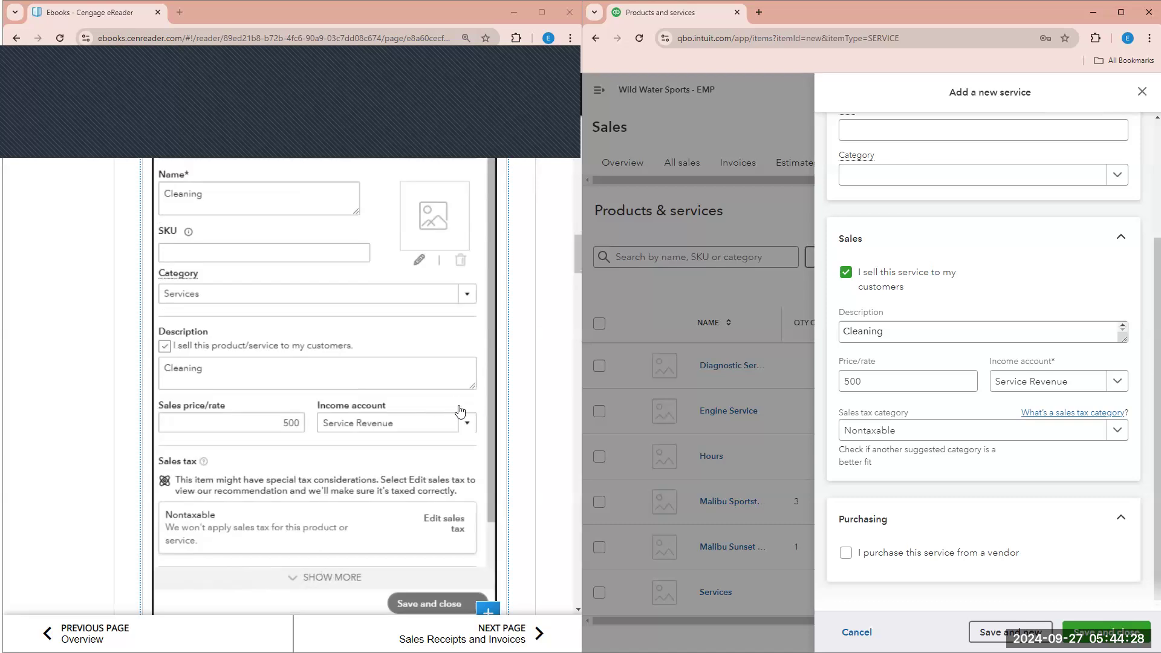
pyautogui.scroll(1, 448, 412)
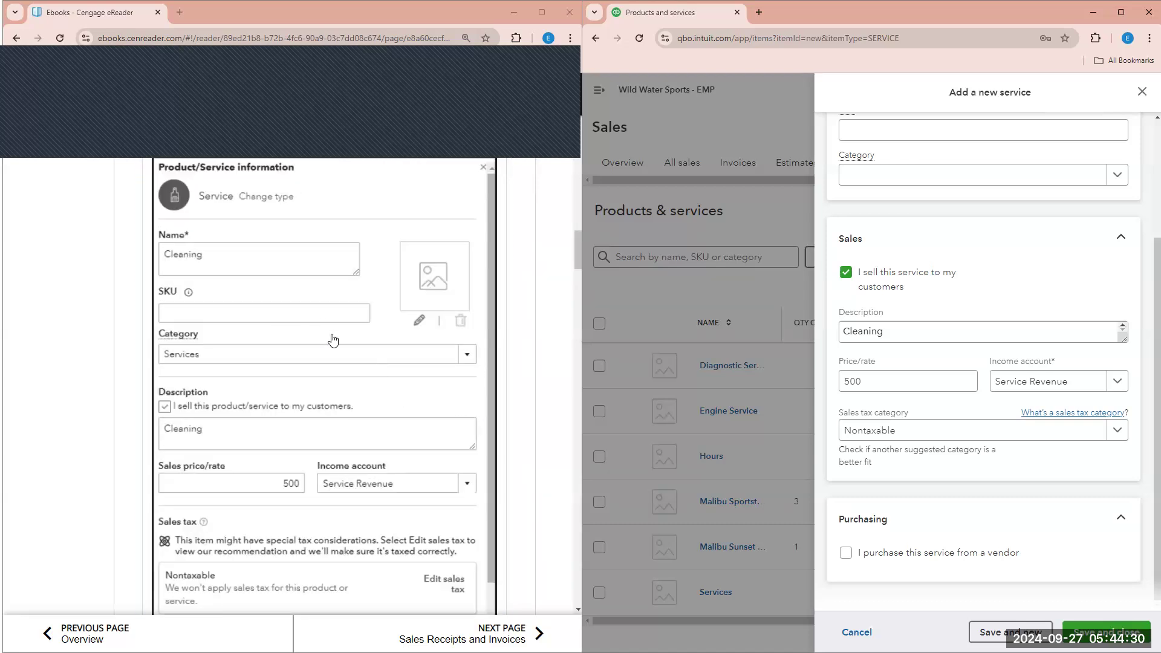
pyautogui.scroll(2, 405, 379)
pyautogui.scroll(1, 1016, 258)
pyautogui.scroll(2, 1016, 258)
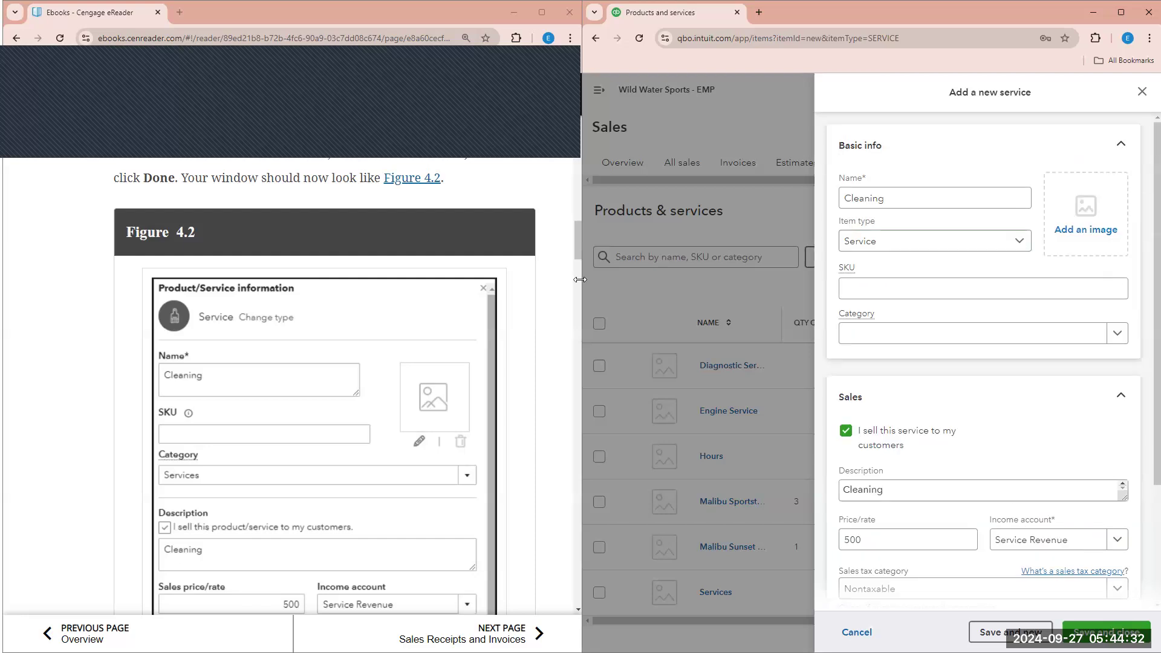
pyautogui.scroll(-1, 518, 297)
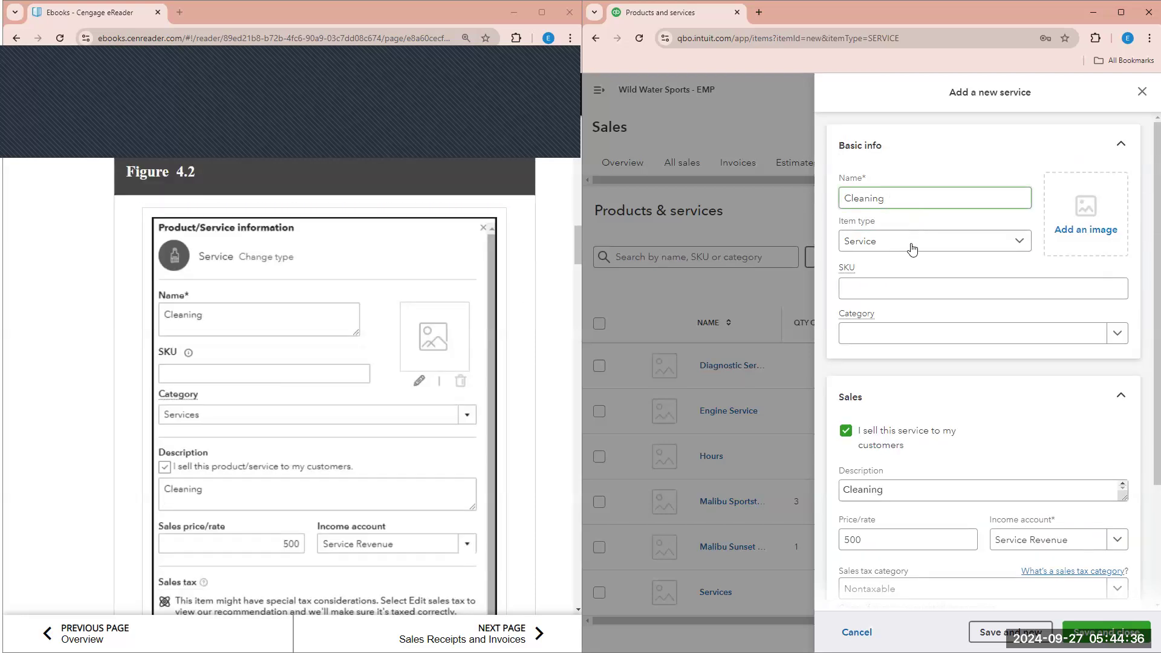
pyautogui.scroll(-2, 912, 249)
pyautogui.click(895, 419)
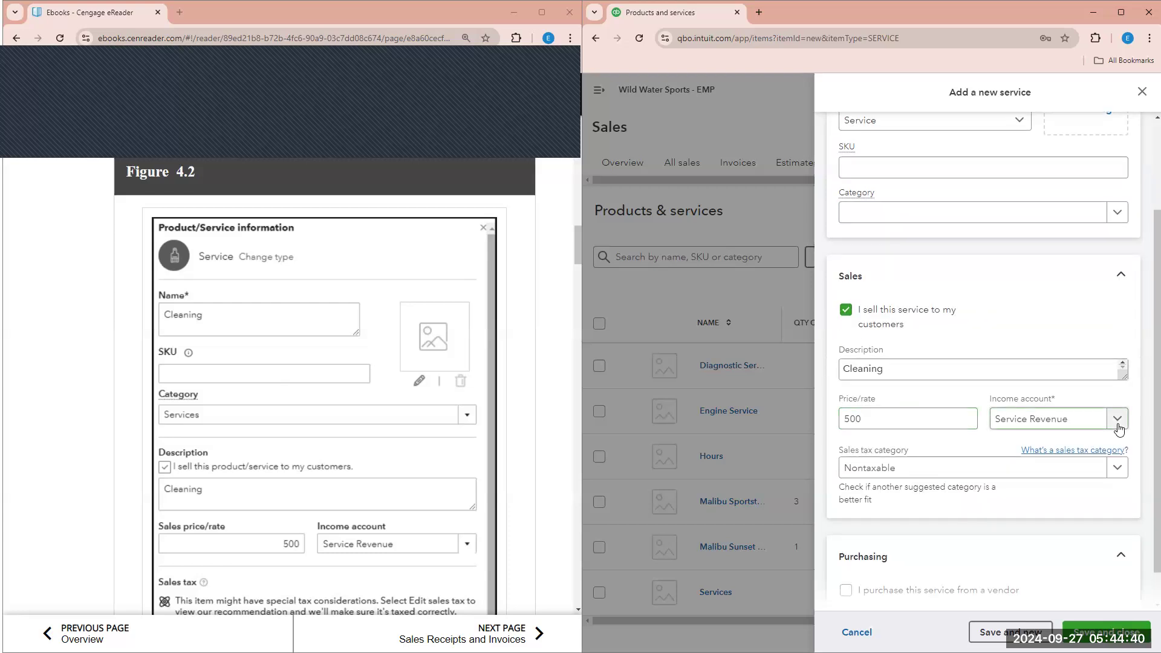
pyautogui.scroll(-1, 954, 450)
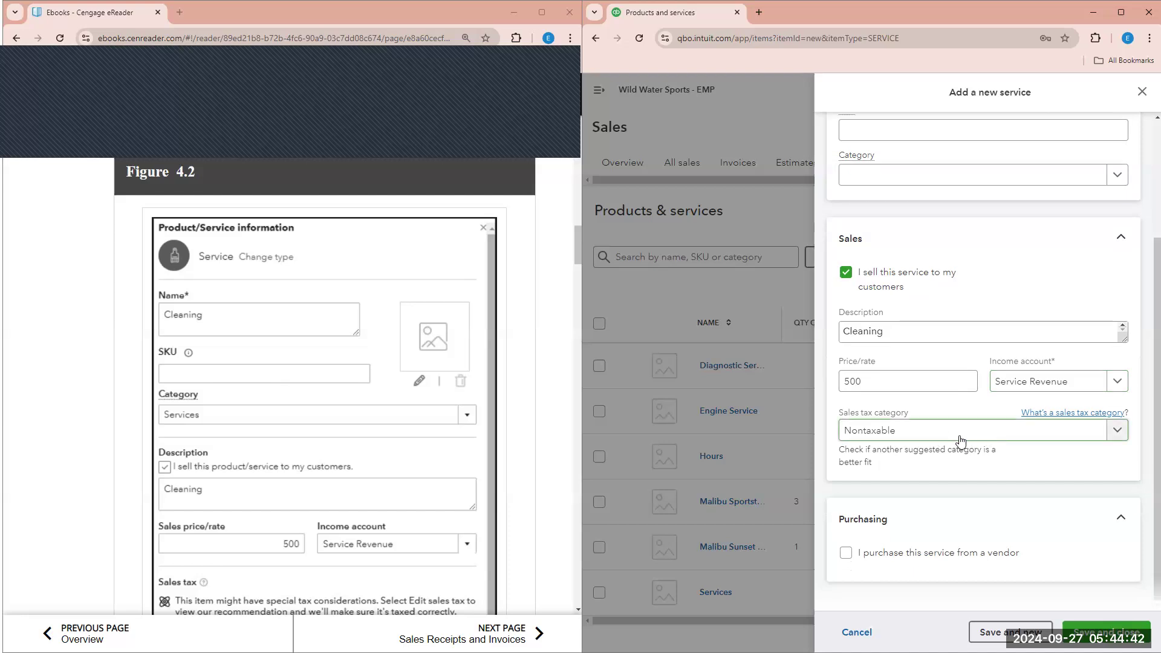
pyautogui.click(1148, 629)
# - Start a new Inventory item from the Products & services New menu
pyautogui.click(395, 286)
pyautogui.scroll(-10, 395, 287)
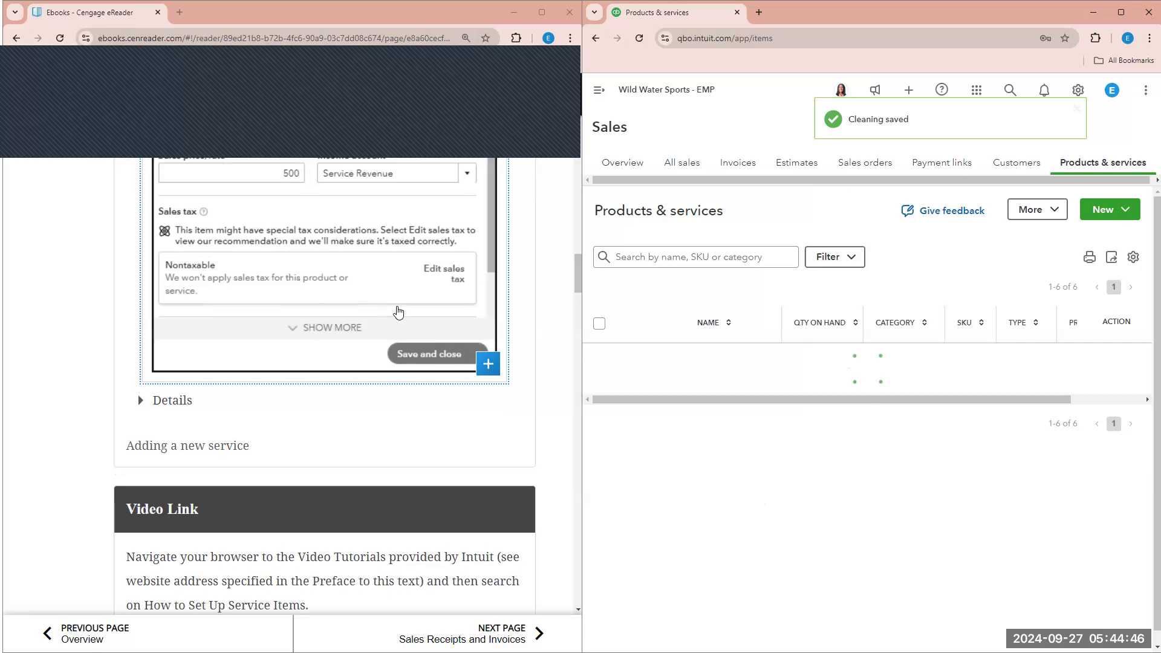
pyautogui.scroll(-1, 282, 391)
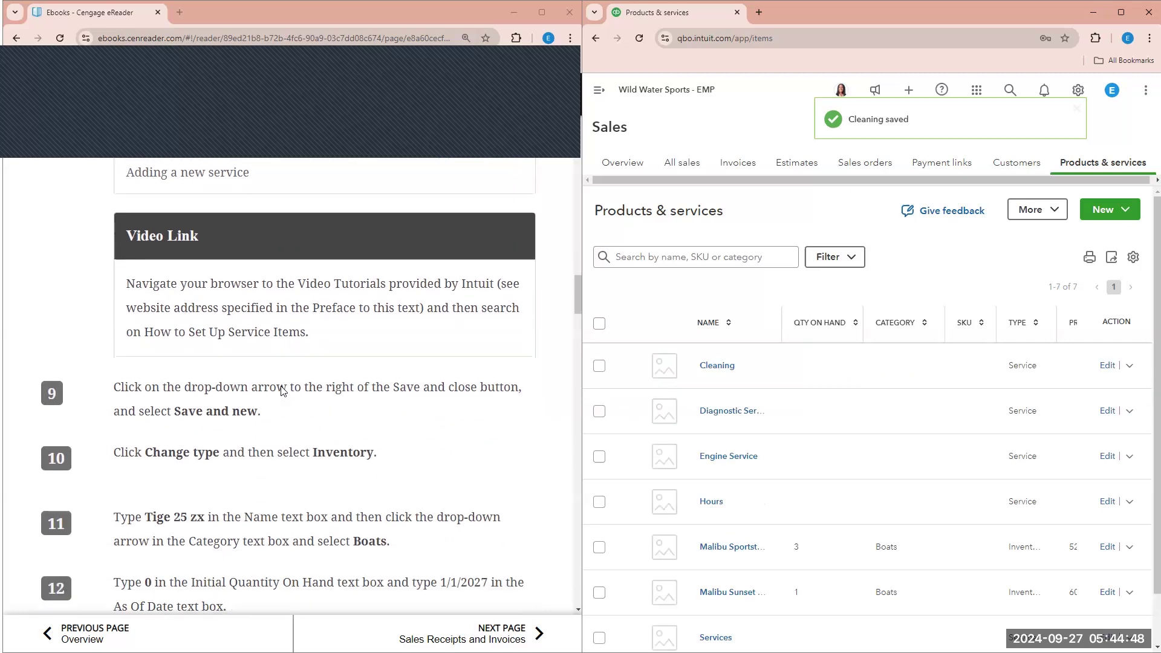
pyautogui.scroll(-1, 161, 383)
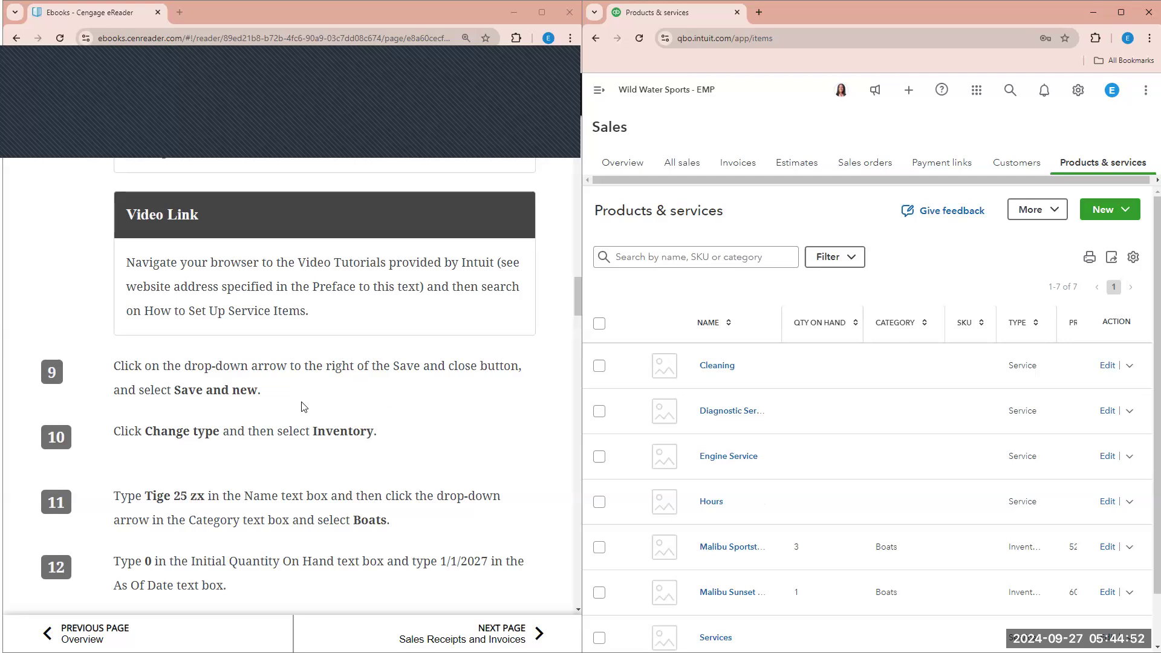
pyautogui.click(1129, 217)
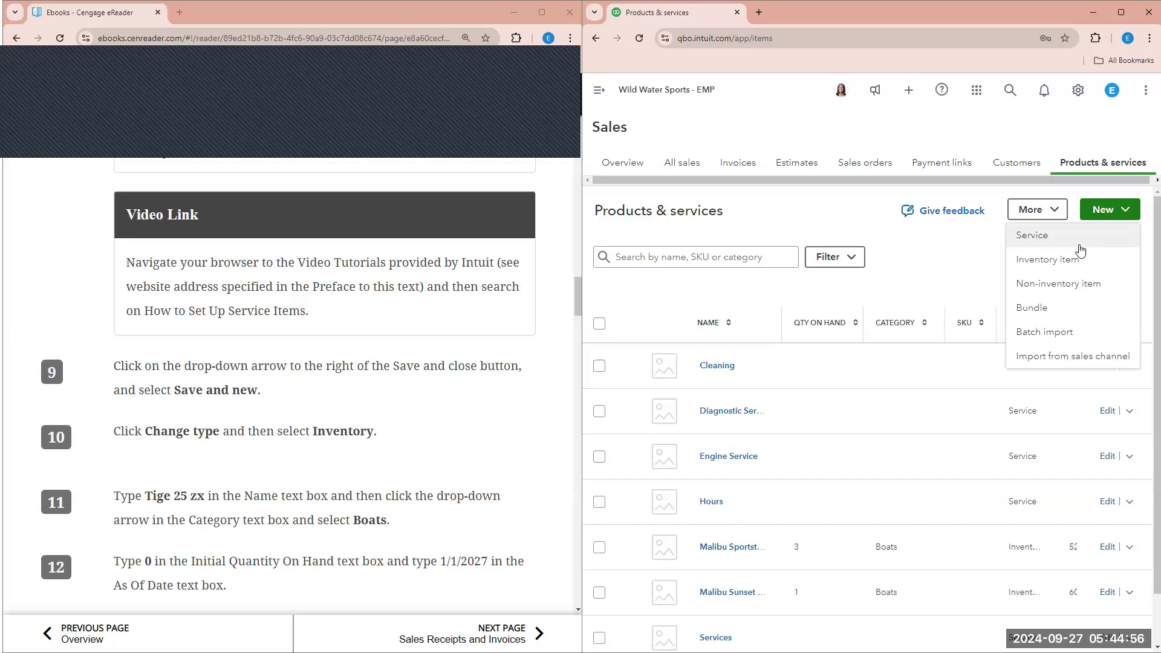
pyautogui.click(1082, 265)
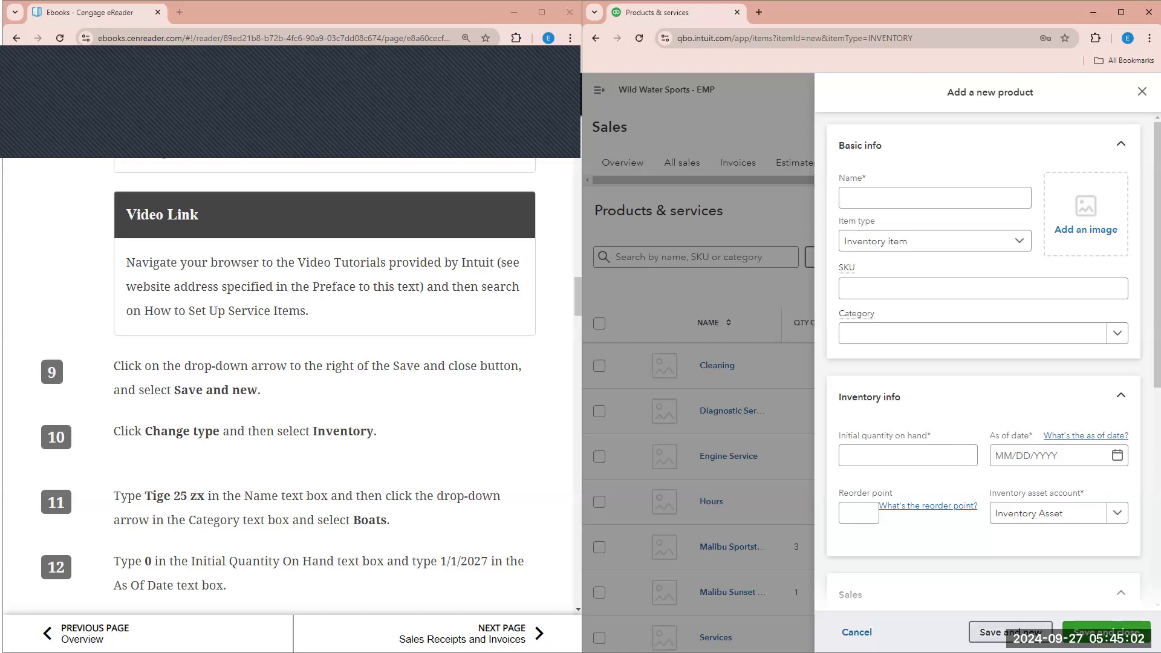
# - Name the product Tige 25 zx and put it in the Boats category
pyautogui.click(882, 197)
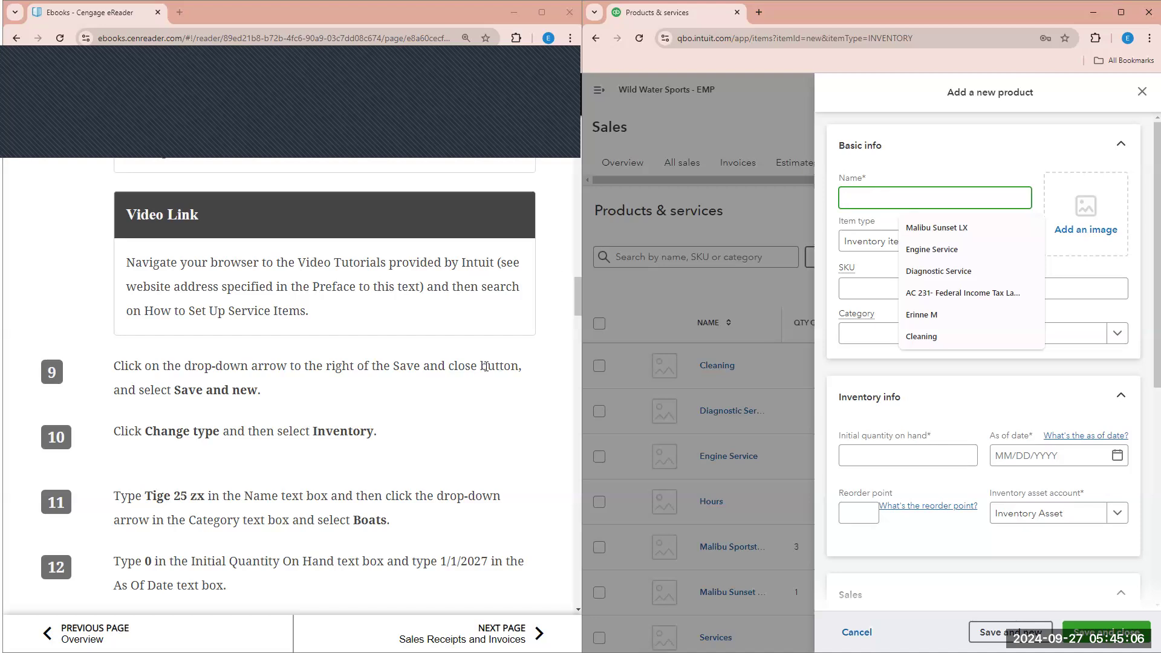
pyautogui.scroll(-1, 466, 386)
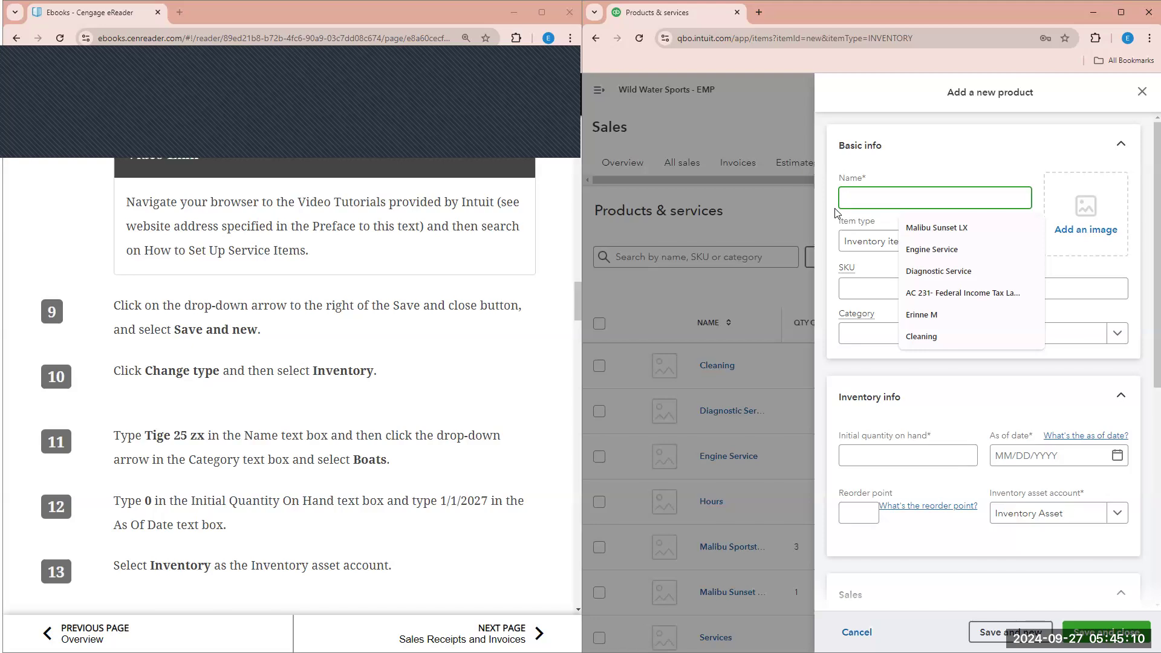
pyautogui.write('T')
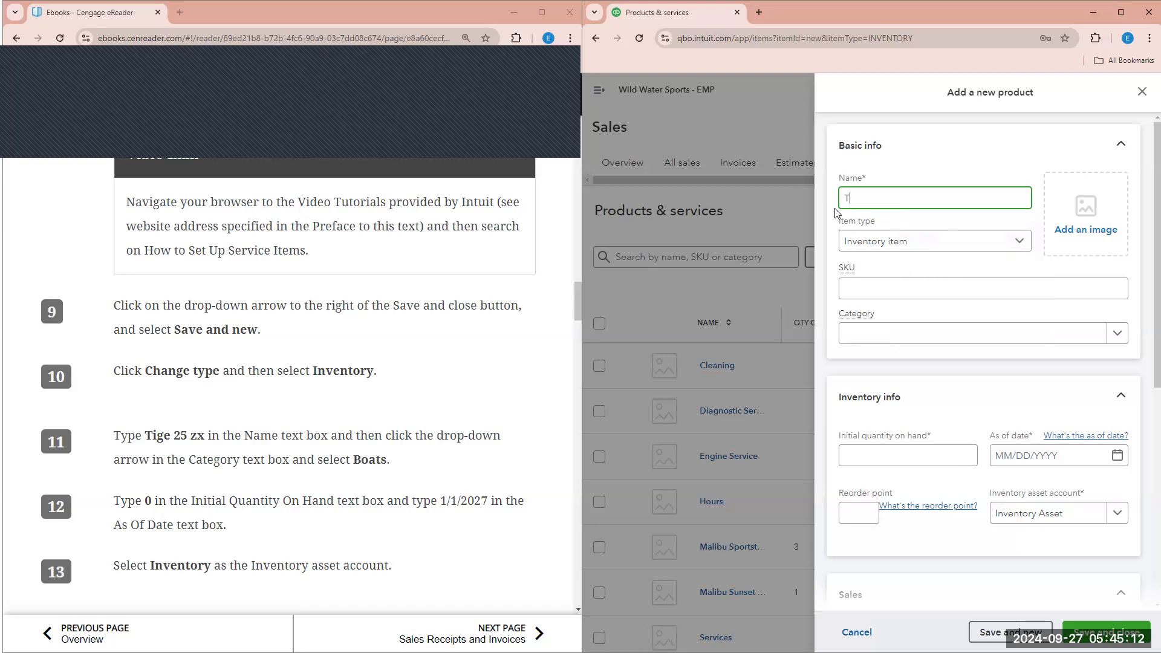
pyautogui.write('ige 25 zx')
pyautogui.click(1117, 334)
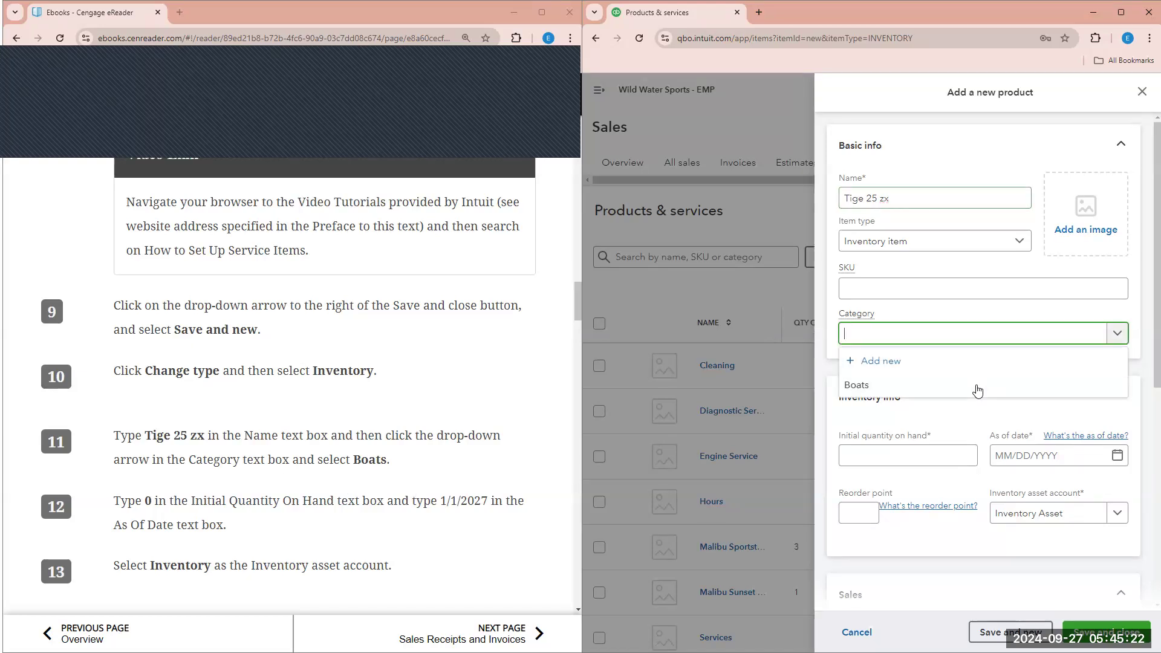
pyautogui.click(859, 387)
pyautogui.scroll(-1, 475, 437)
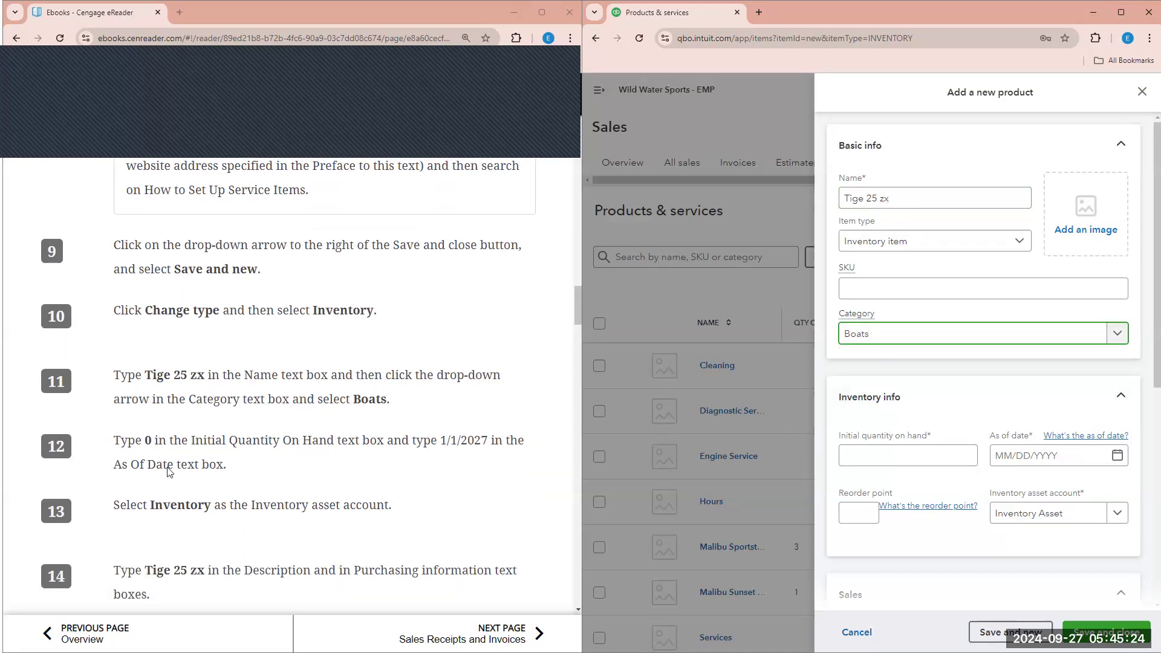
# - Set initial quantity 0 as of 01/01/2027 with Inventory as the asset account
pyautogui.click(894, 459)
pyautogui.write('0')
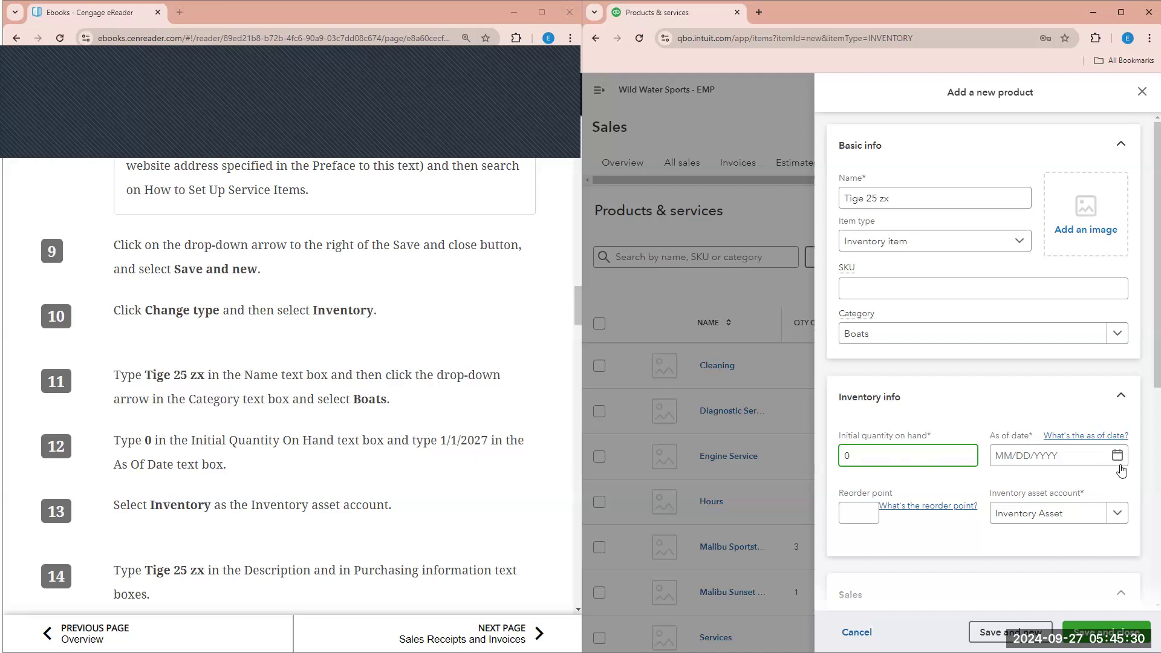
pyautogui.click(1096, 466)
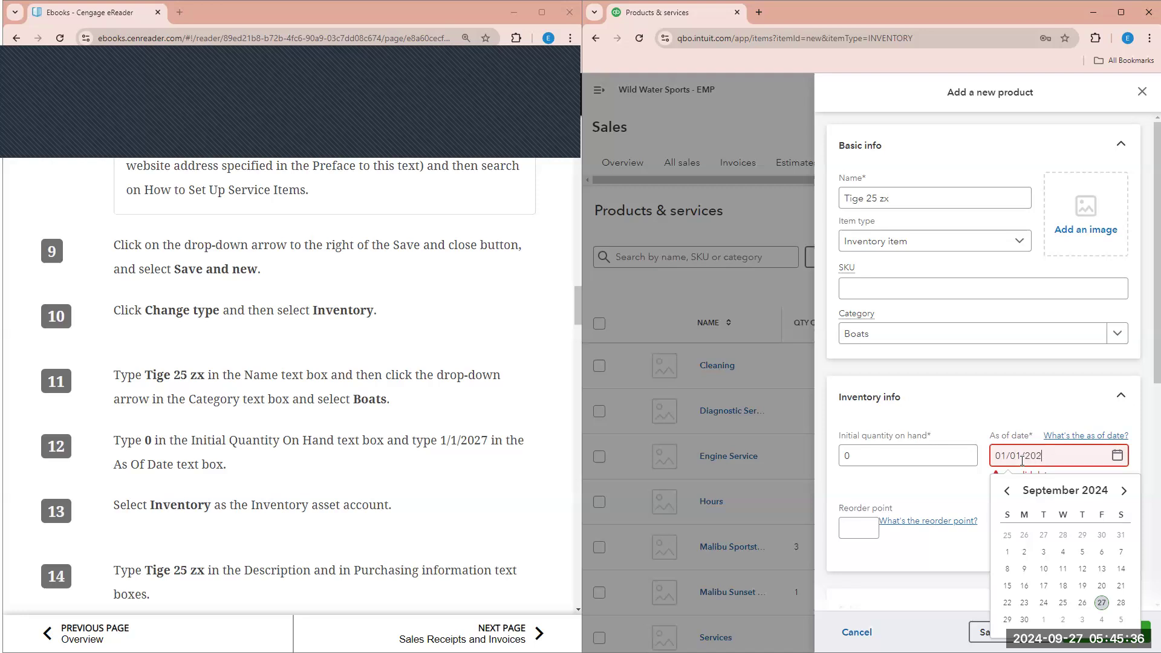
pyautogui.write('7')
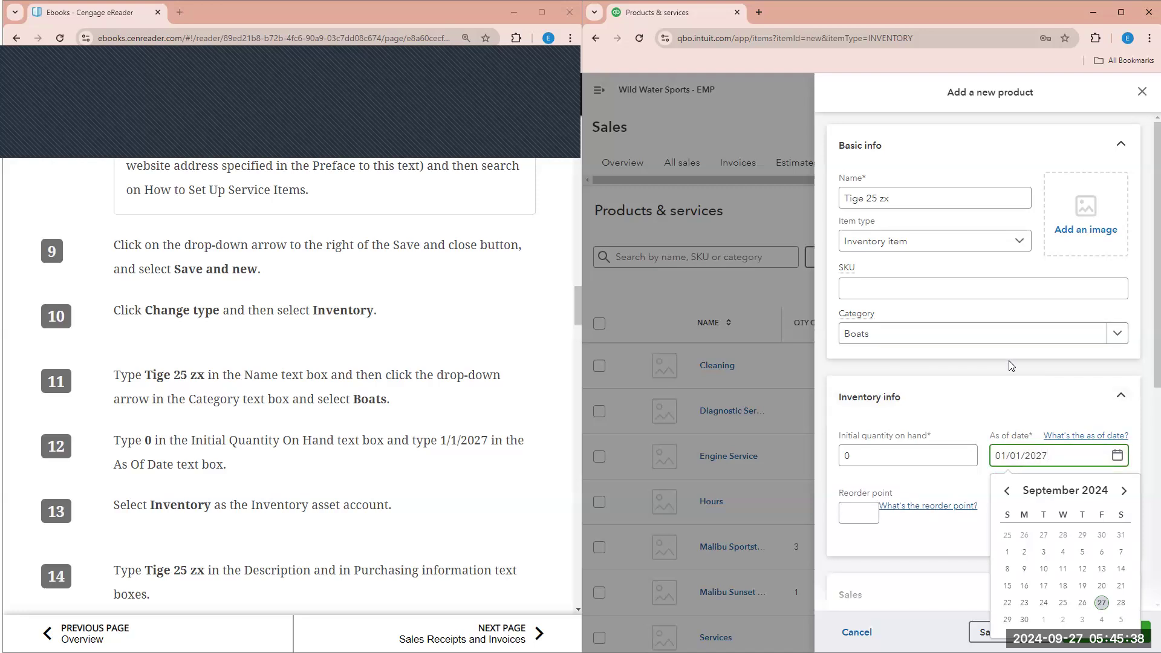
pyautogui.click(1012, 364)
pyautogui.scroll(-1, 574, 487)
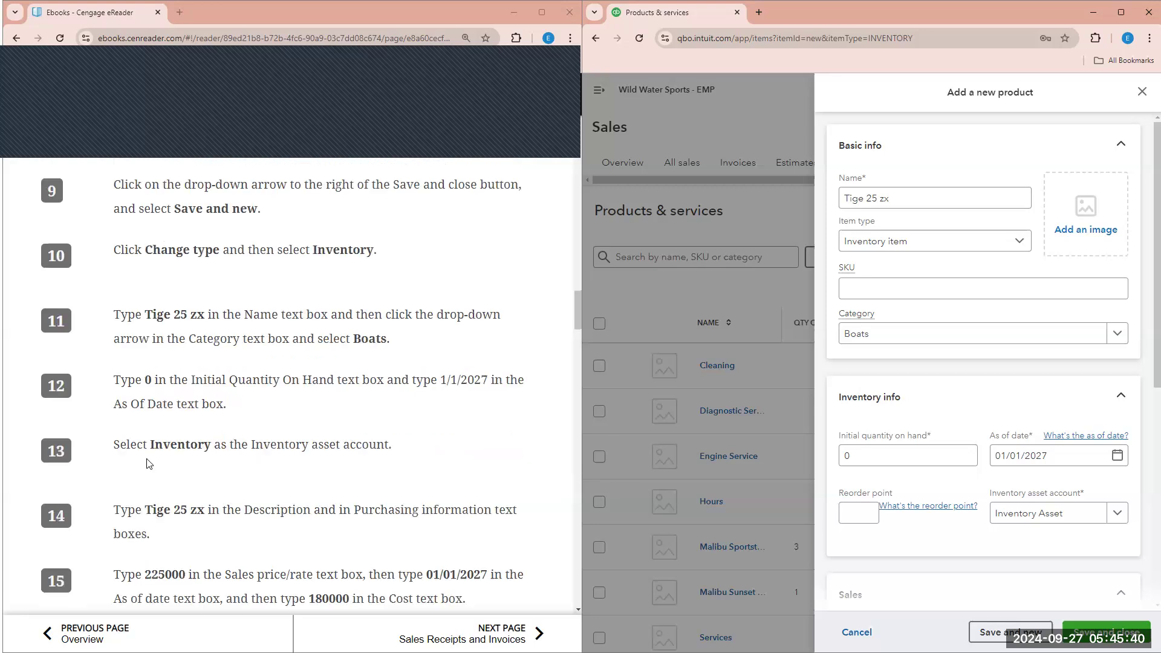
pyautogui.click(1118, 513)
pyautogui.click(1062, 567)
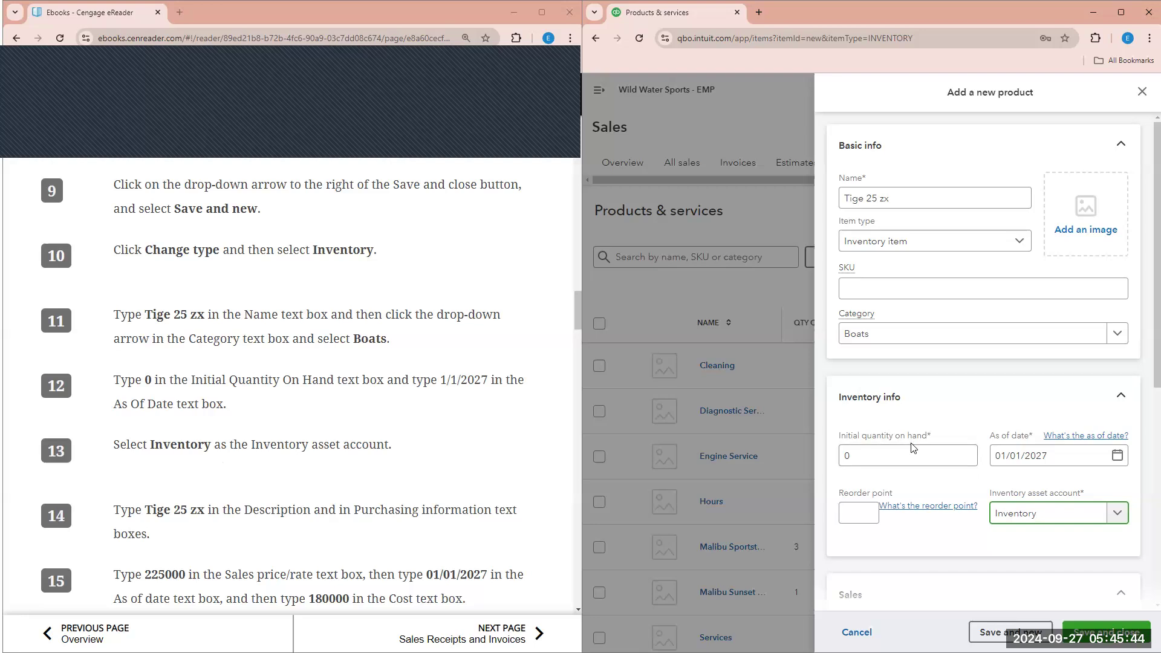
# - Fill in Tige 25 zx as the product's sales and purchase descriptions
pyautogui.scroll(-2, 914, 448)
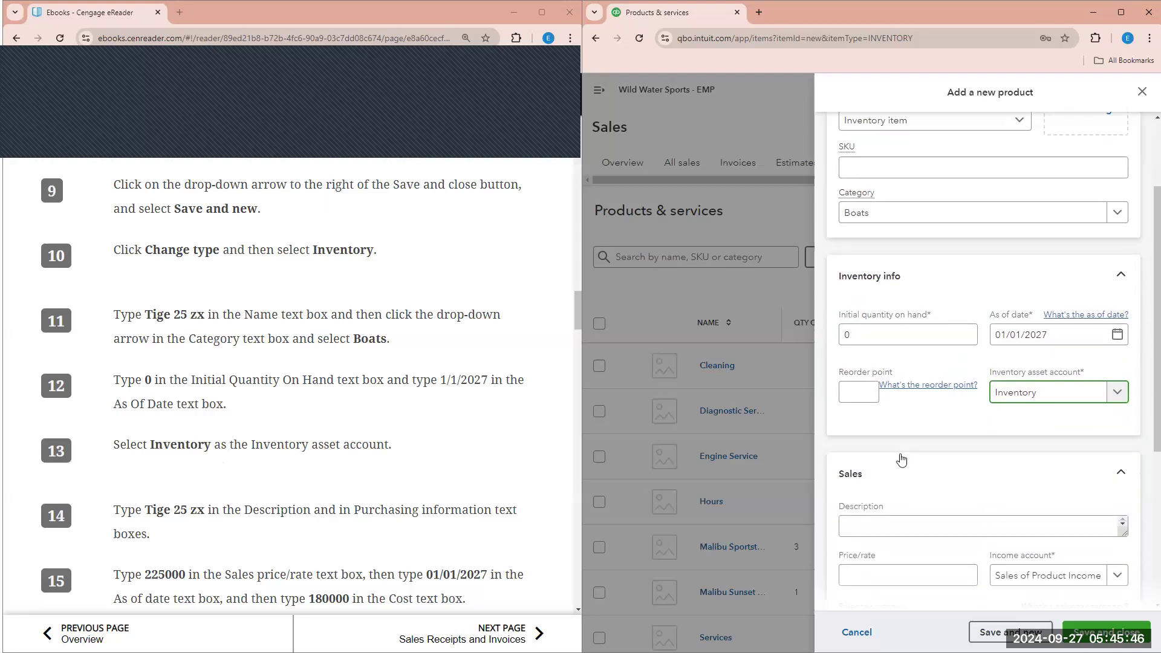
pyautogui.scroll(-2, 903, 420)
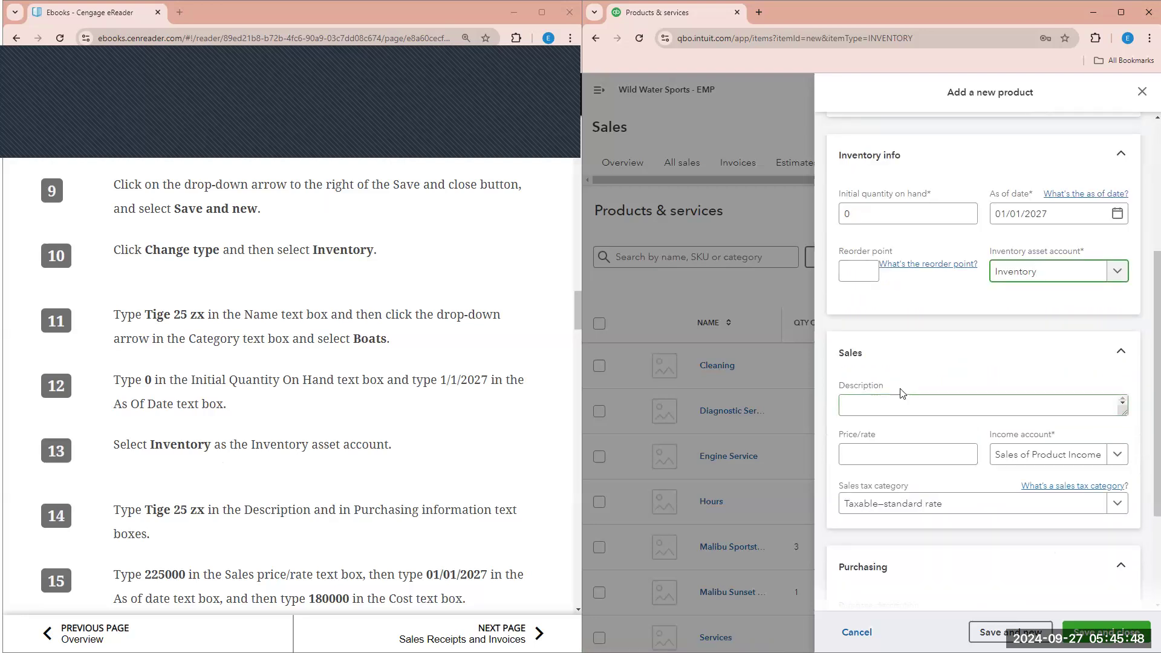
pyautogui.scroll(-1, 903, 391)
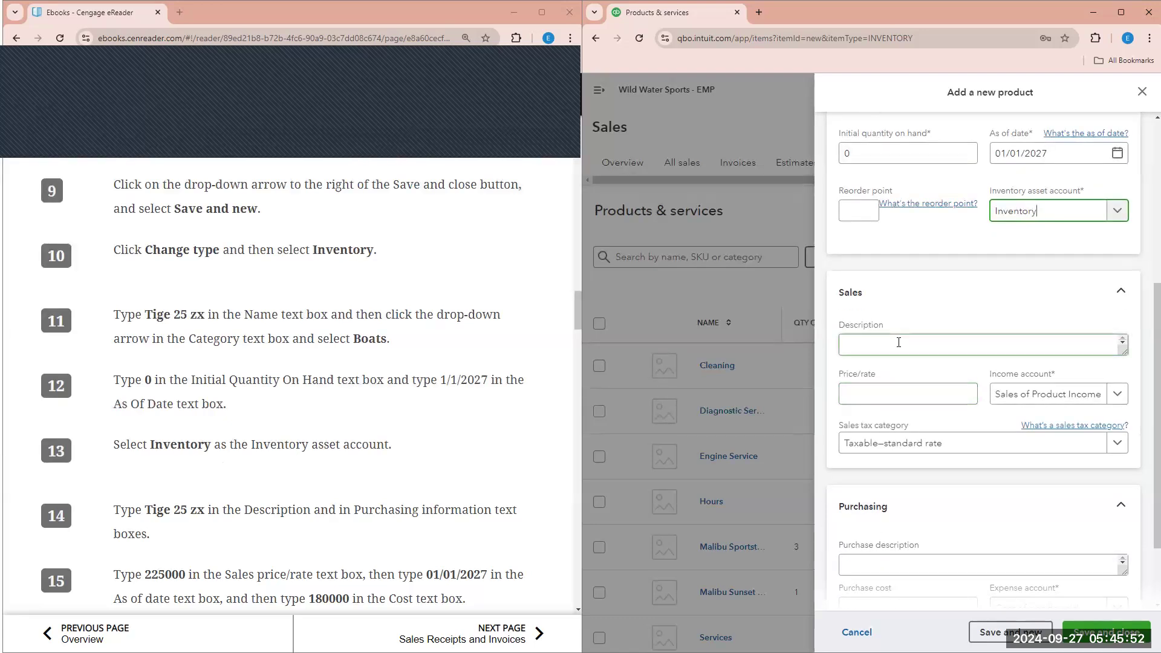
pyautogui.scroll(-1, 324, 476)
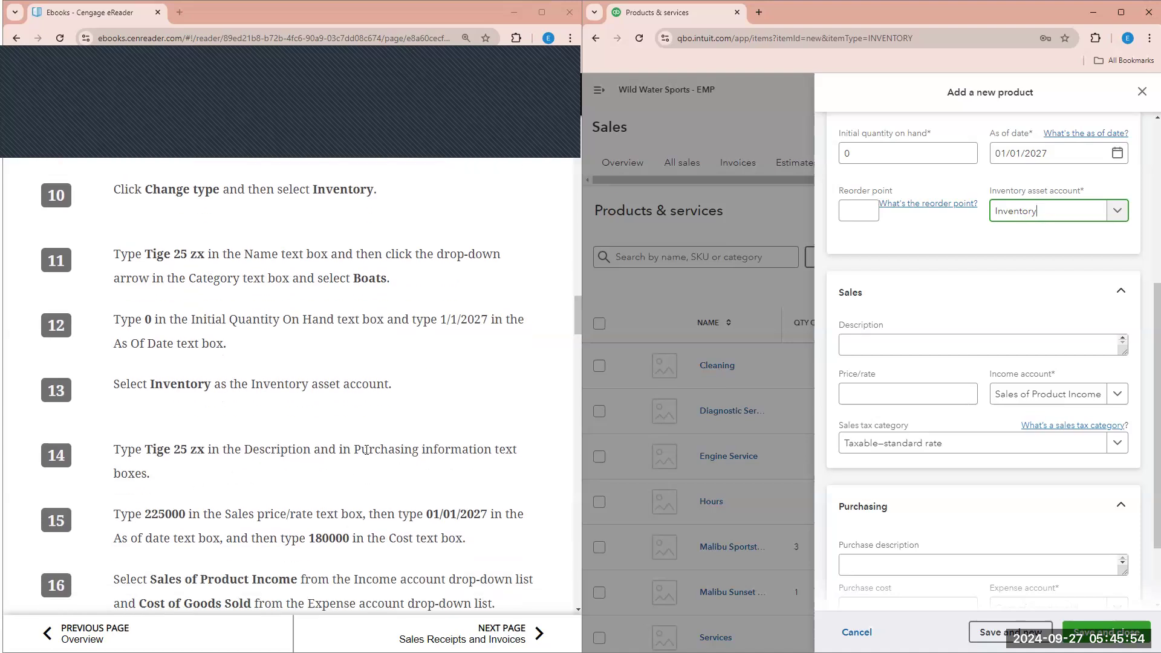
pyautogui.scroll(-1, 935, 533)
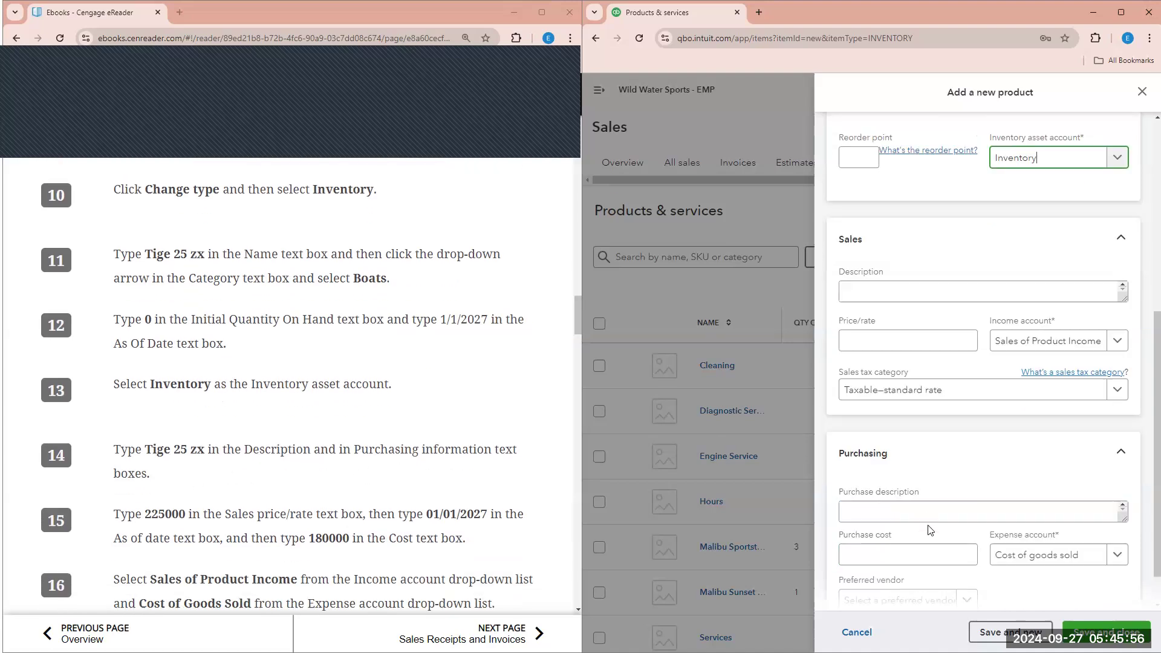
pyautogui.click(929, 505)
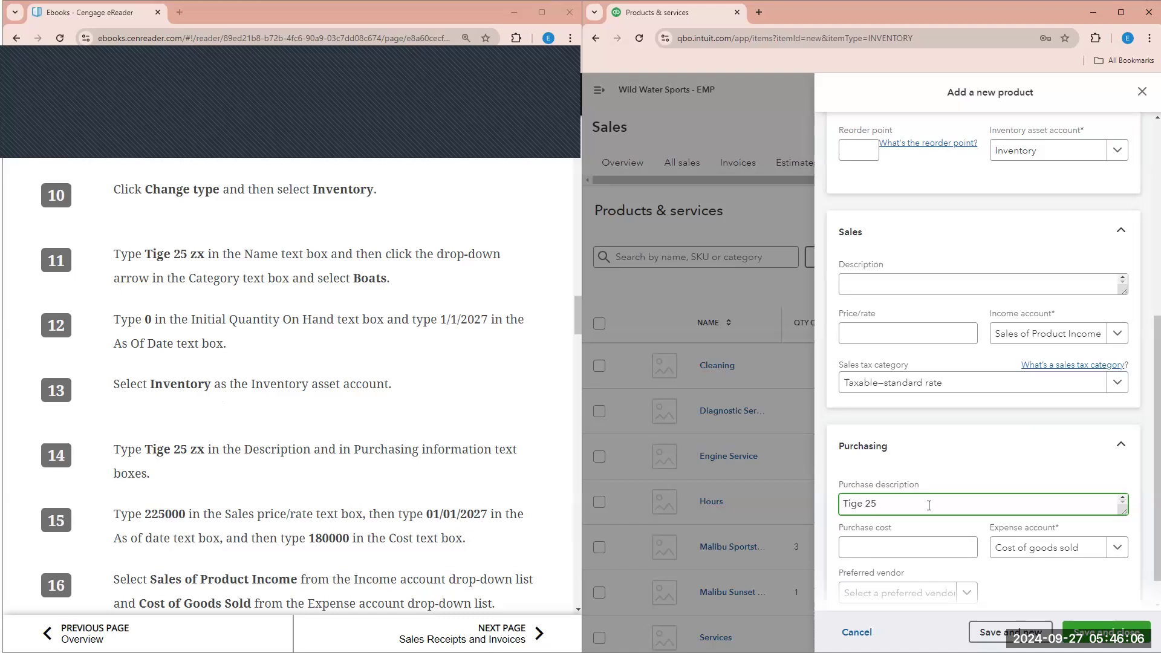
pyautogui.scroll(-1, 929, 503)
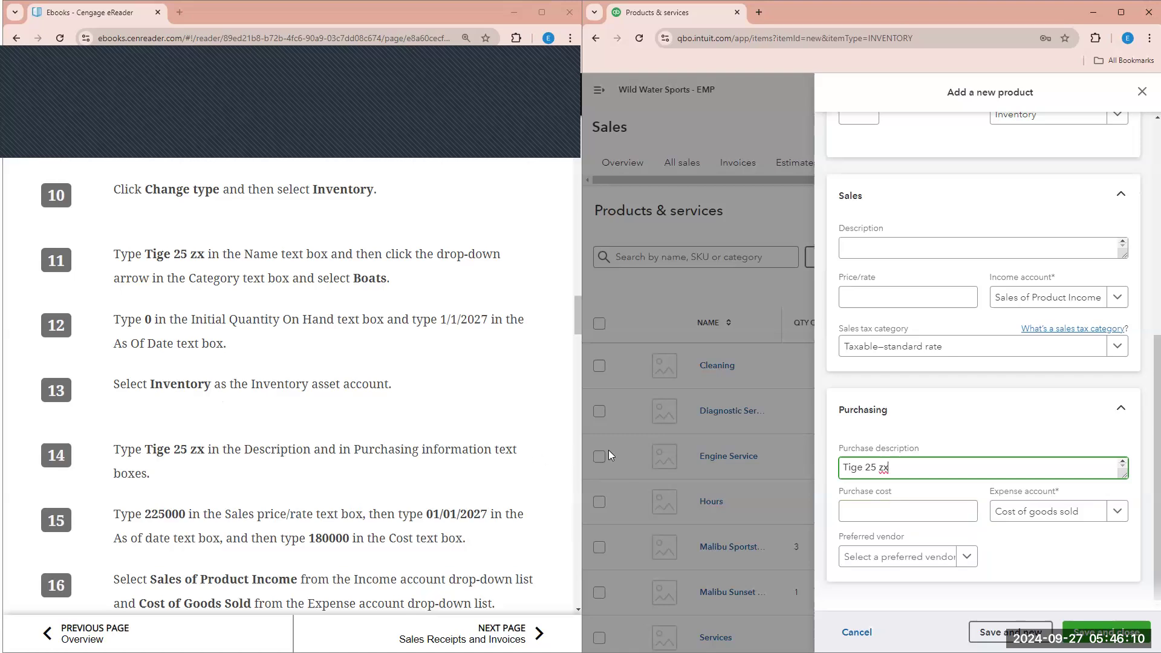
pyautogui.click(906, 248)
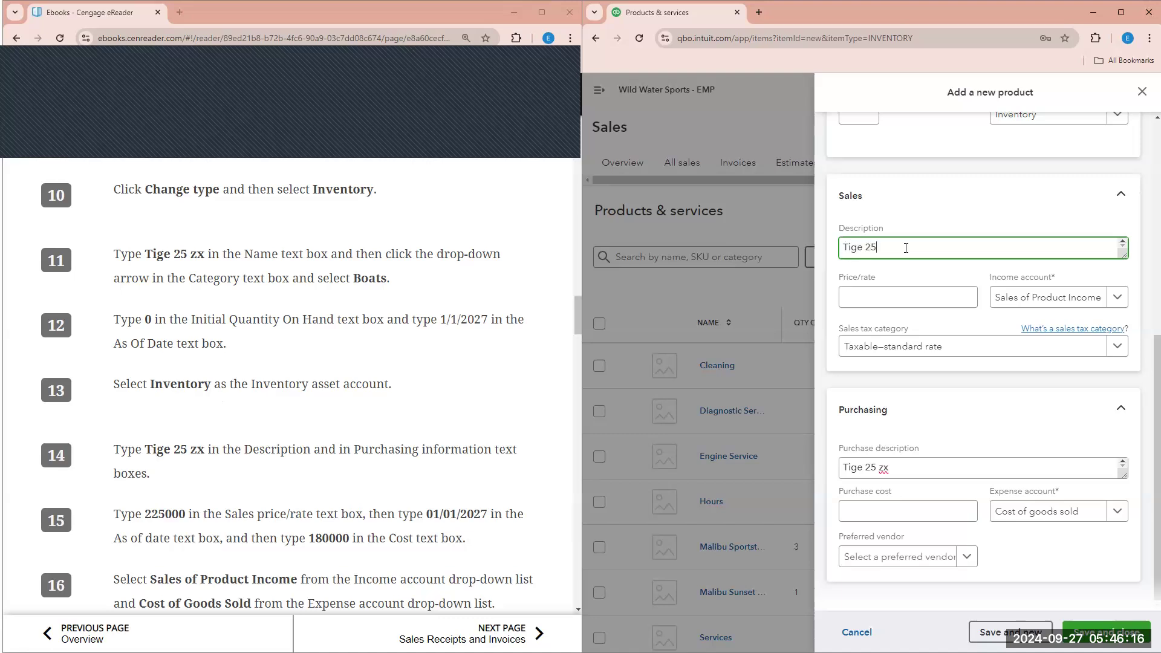
pyautogui.write('Tige 25 zx')
# - Set the sales price to 225000 and the purchase cost to 180000
pyautogui.click(932, 295)
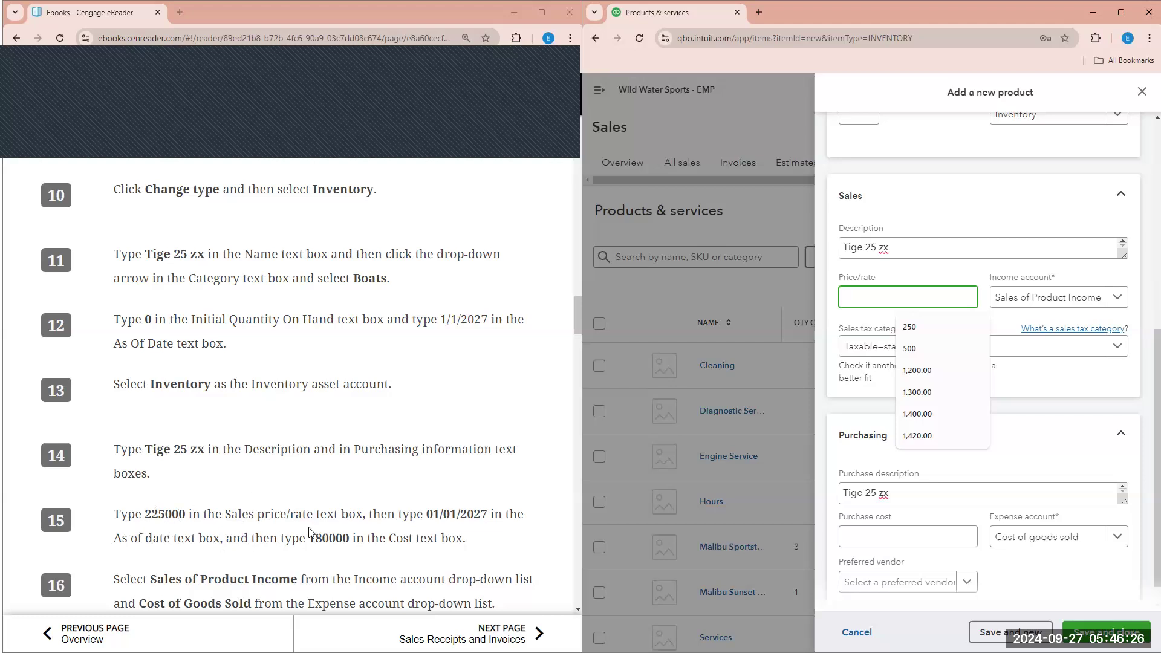
pyautogui.write('225000')
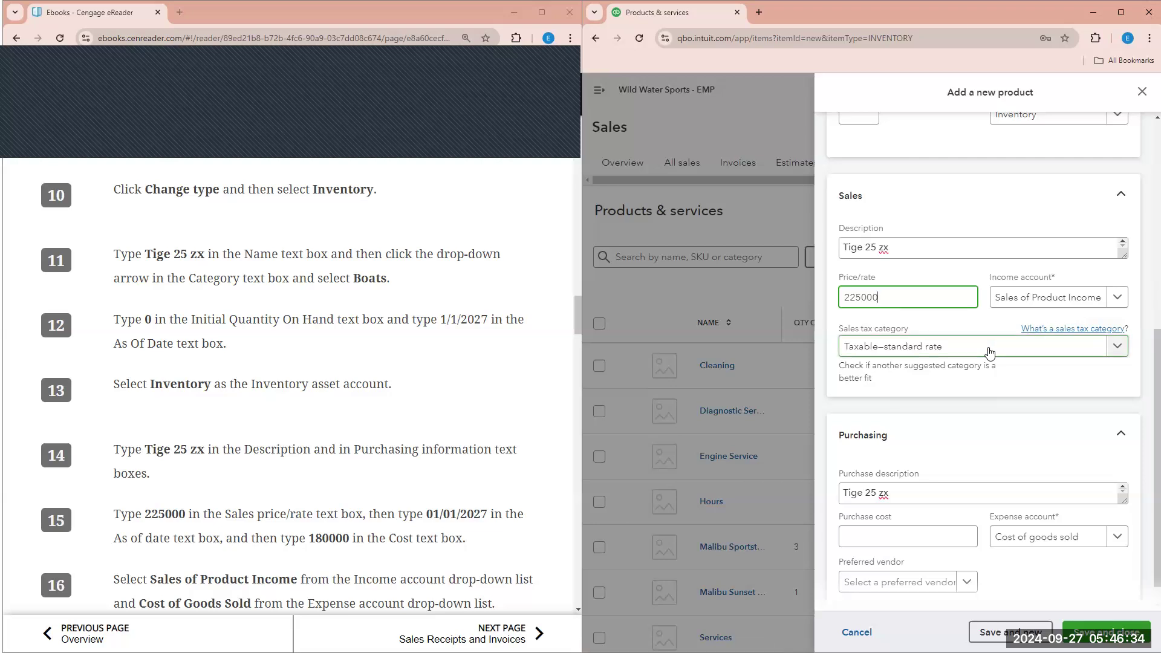
pyautogui.click(892, 539)
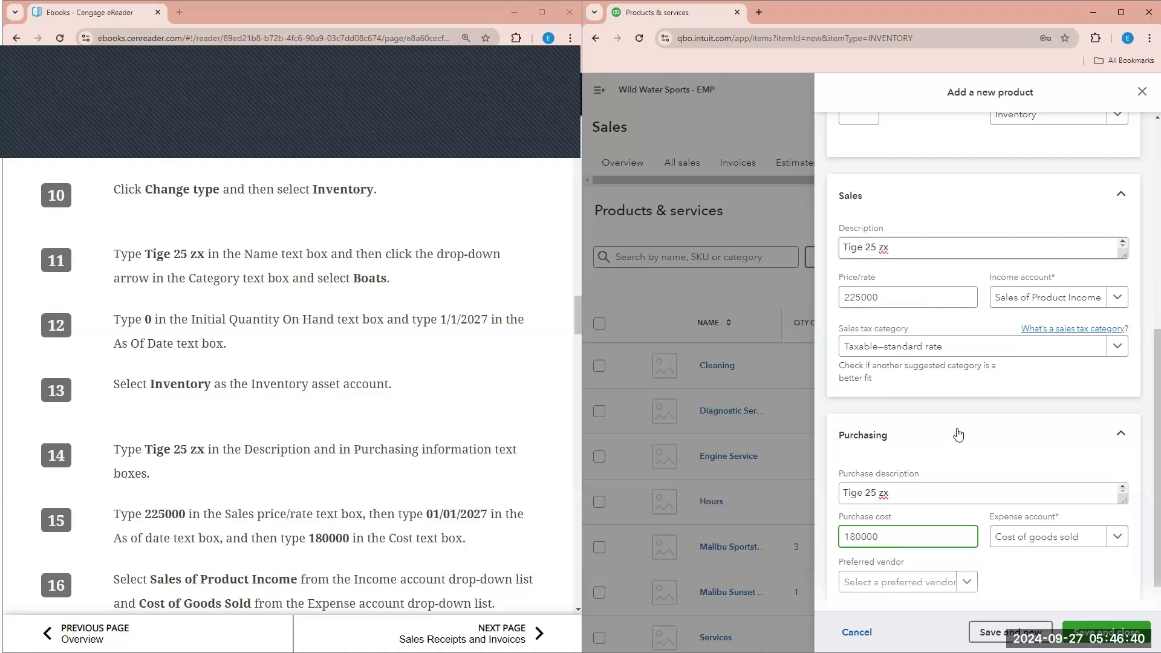
pyautogui.click(861, 439)
pyautogui.scroll(5, 915, 388)
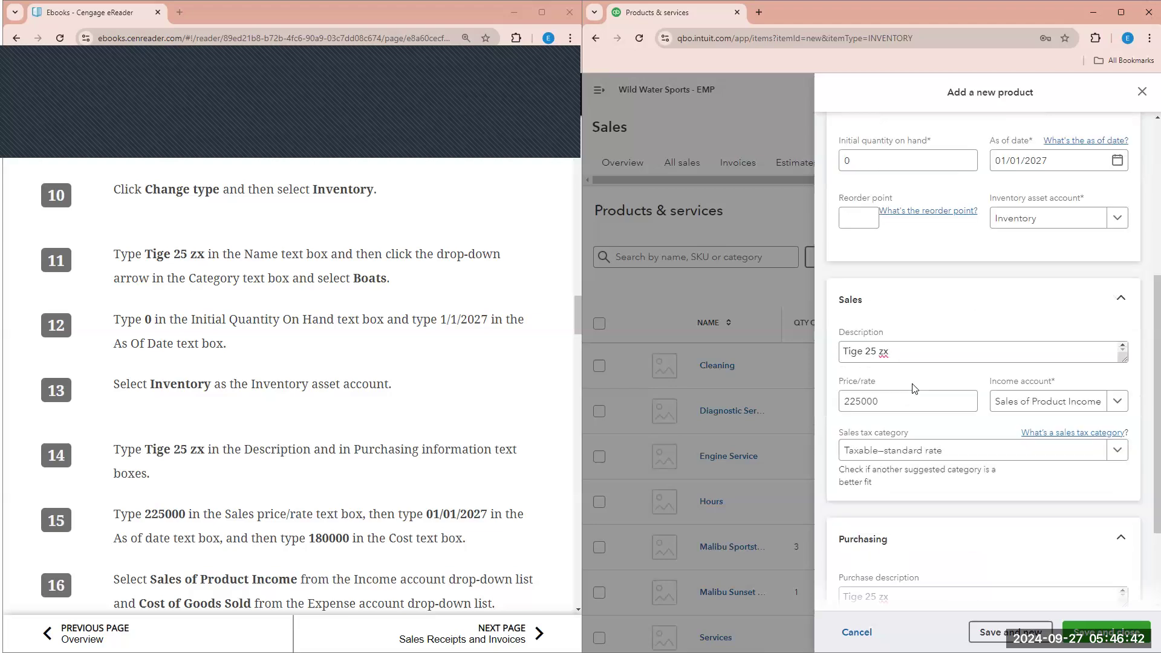
pyautogui.scroll(-2, 913, 387)
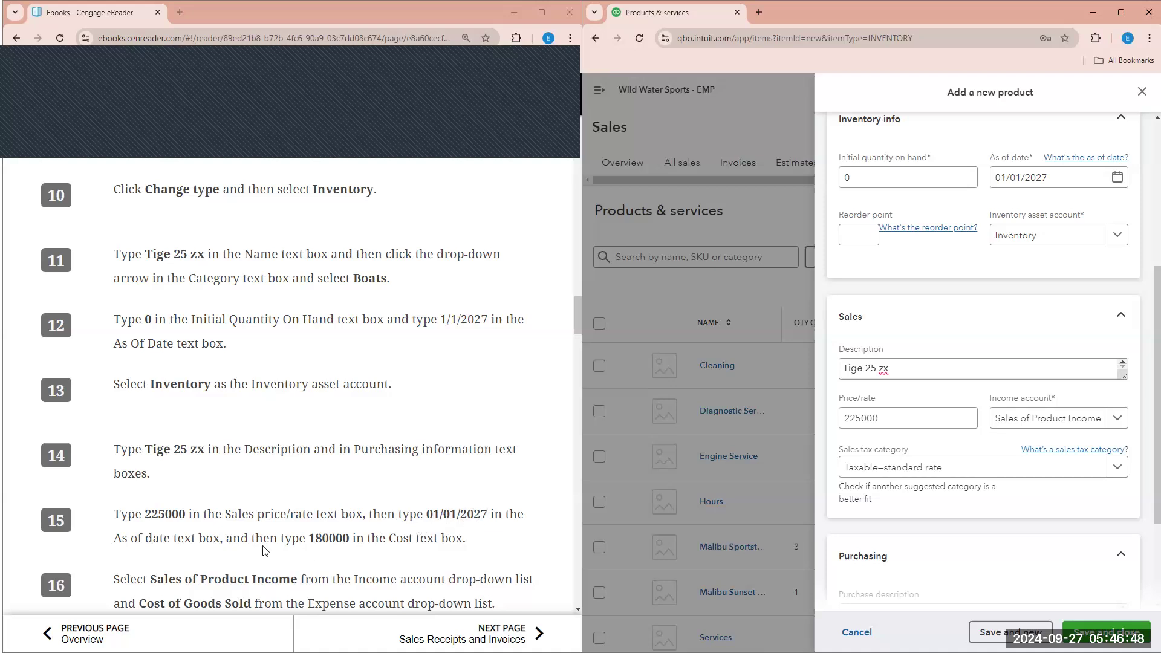
pyautogui.scroll(-3, 1029, 550)
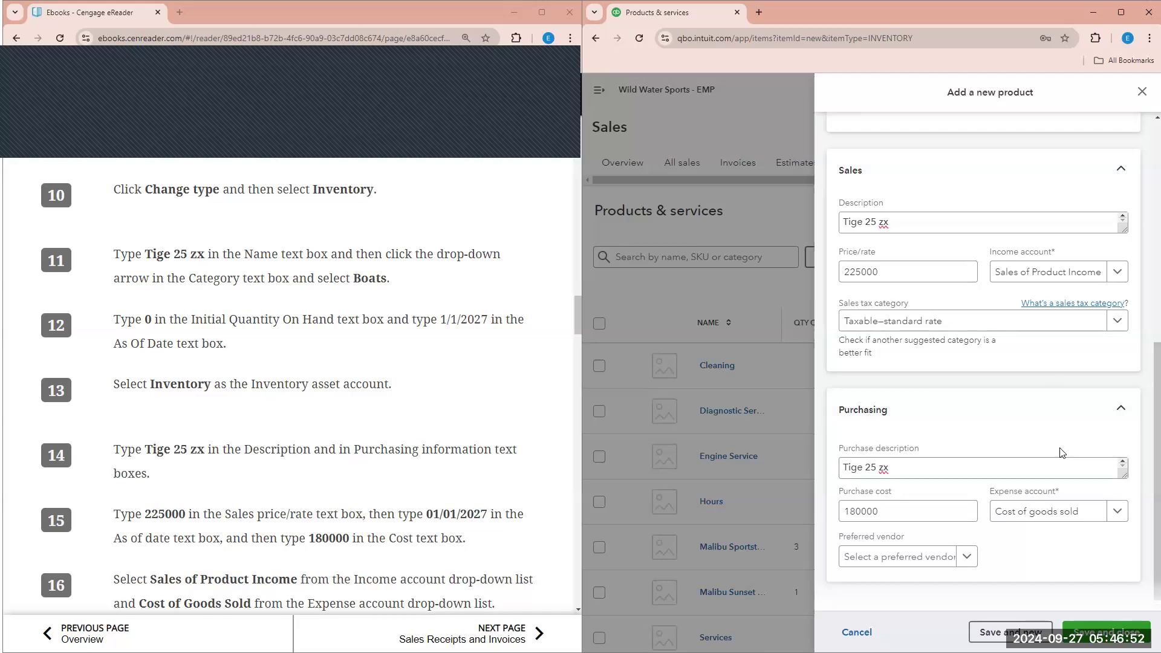
pyautogui.scroll(6, 1025, 398)
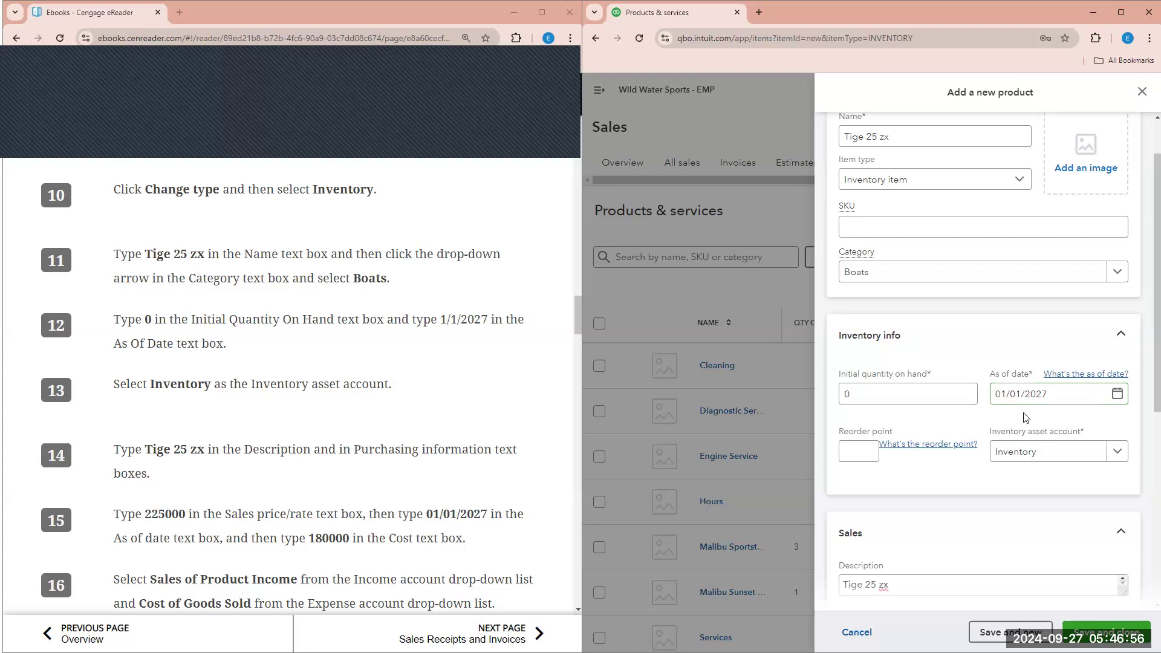
pyautogui.scroll(-2, 530, 432)
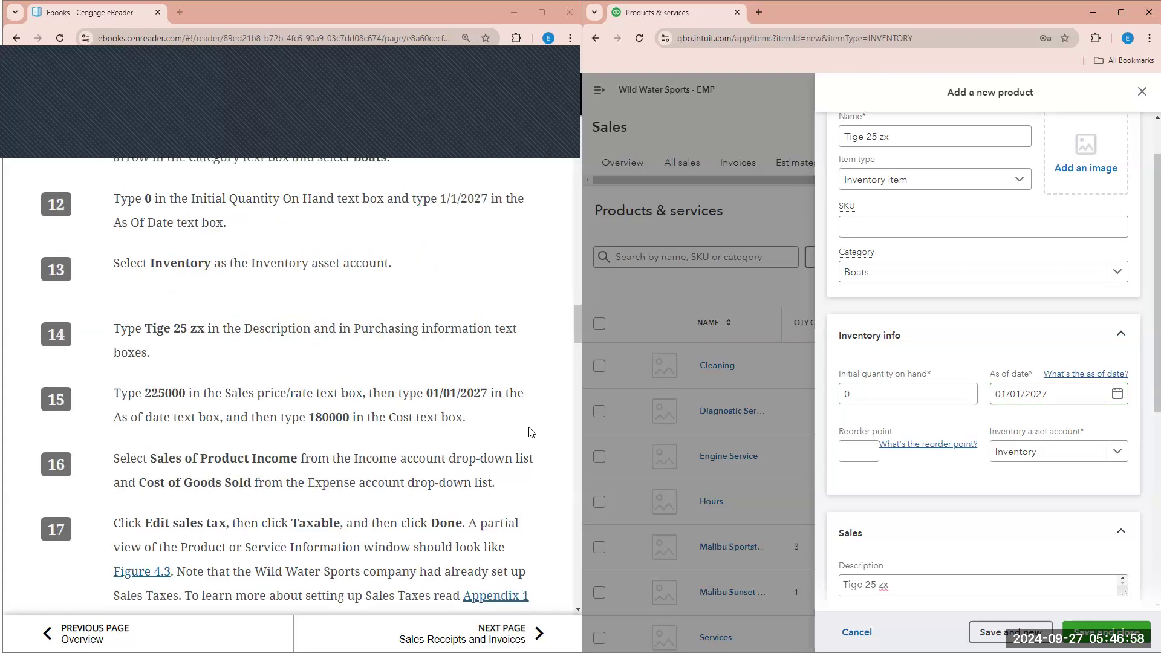
pyautogui.scroll(-1, 530, 432)
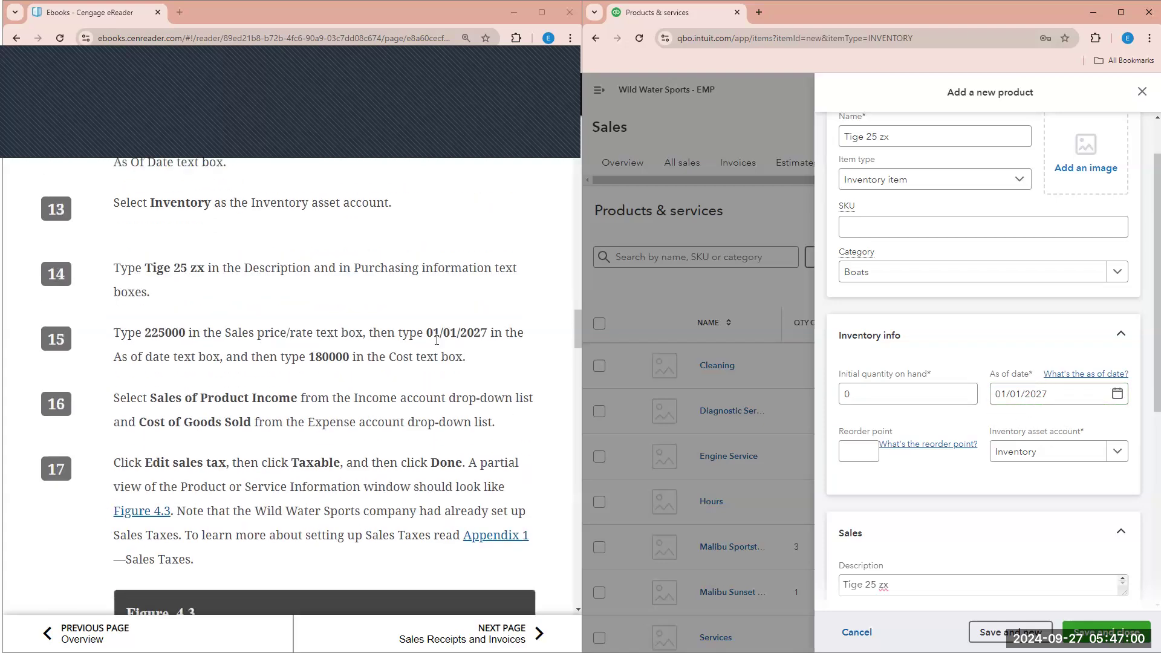
pyautogui.scroll(-4, 1024, 482)
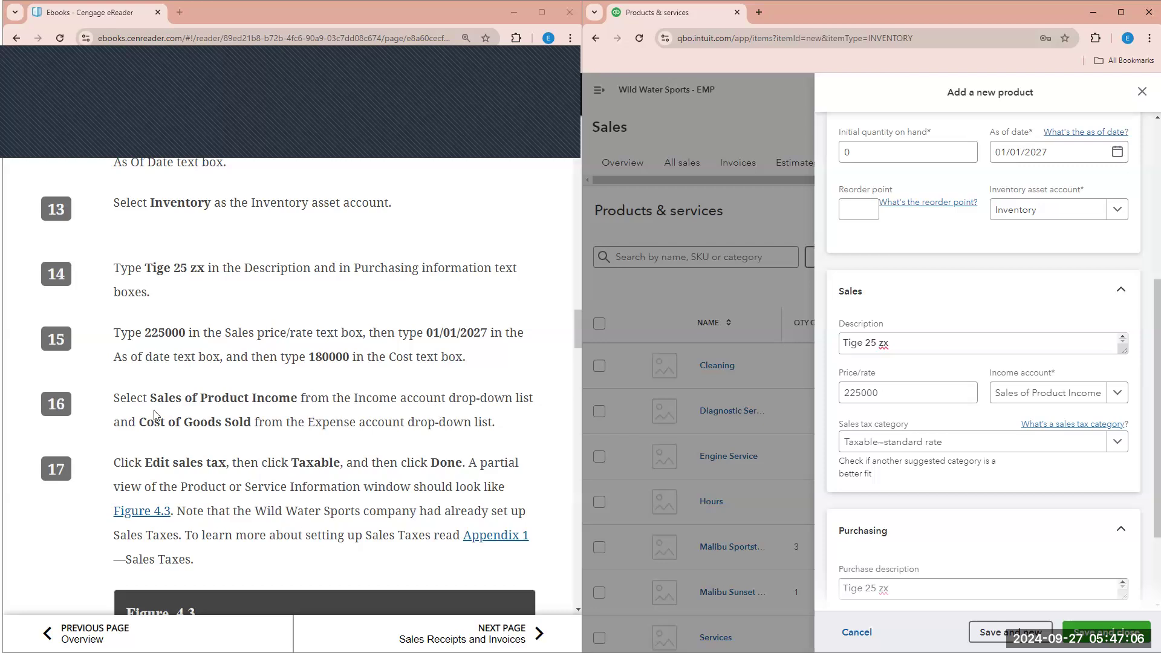
# - Set Tige 25 zx's income account to Sales of Product Income and expense account to Cost of goods sold
pyautogui.click(1118, 395)
pyautogui.click(1100, 471)
pyautogui.scroll(-2, 1101, 471)
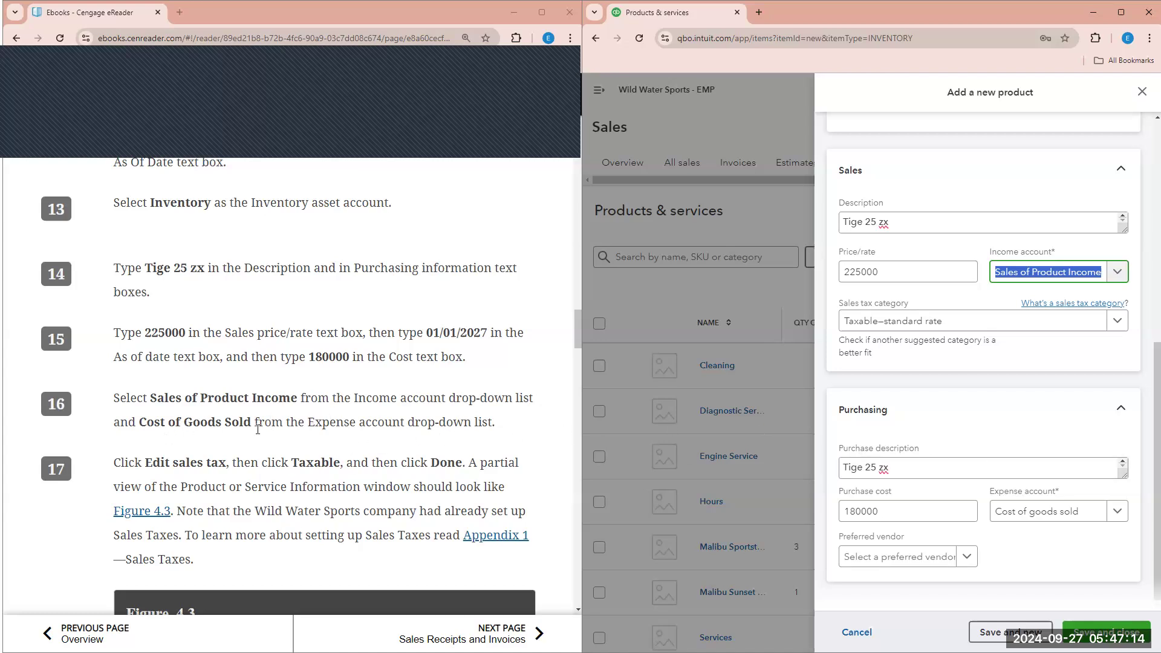
pyautogui.click(1118, 511)
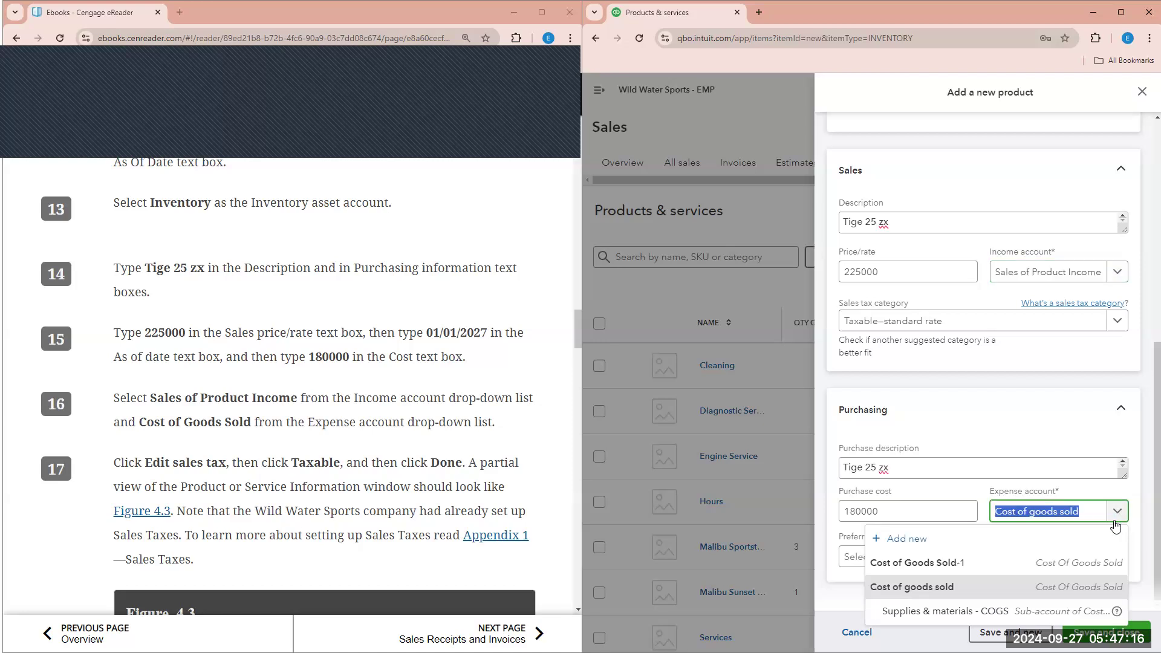
pyautogui.click(1079, 587)
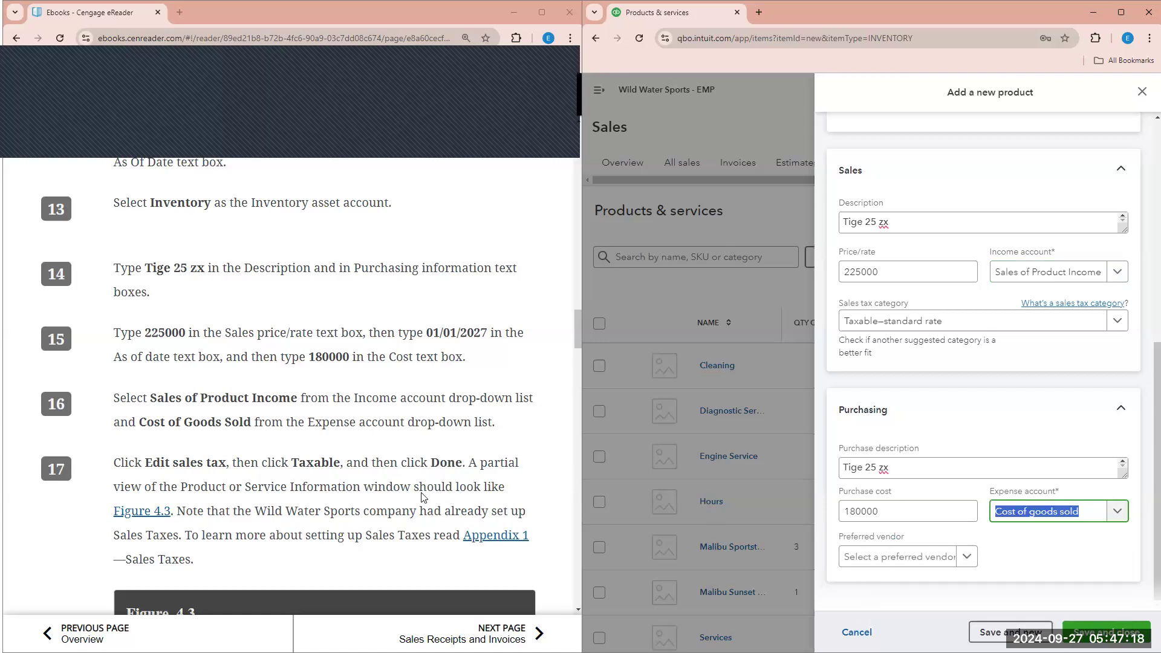
pyautogui.scroll(-1, 422, 498)
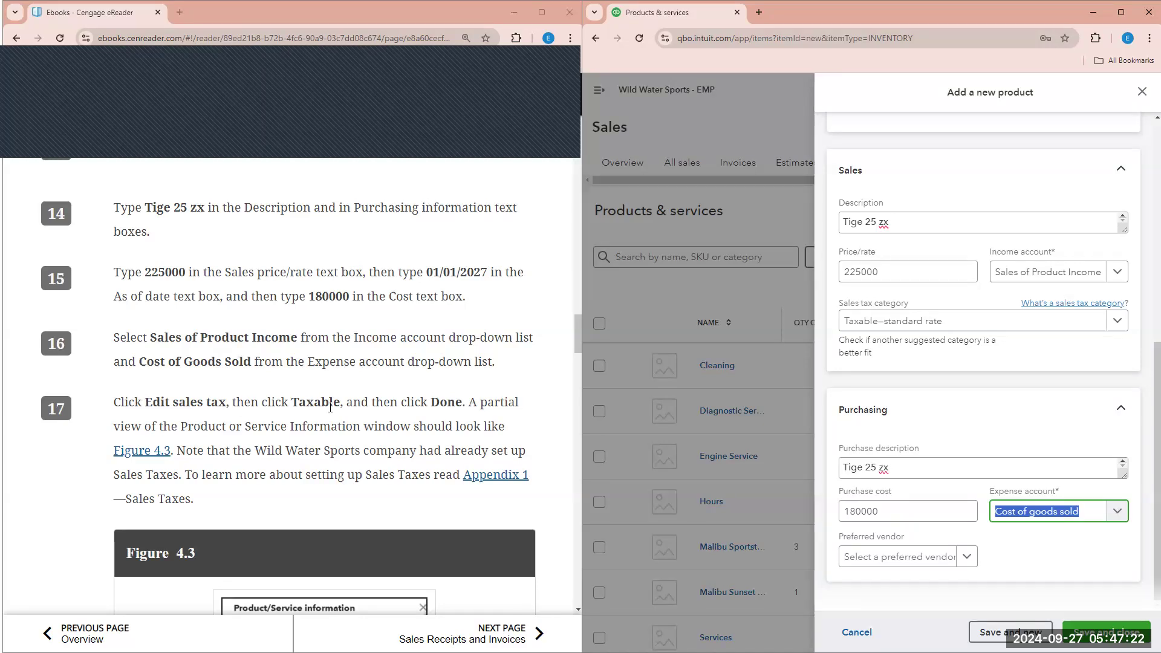
# - Confirm the sales tax category stays Taxable–standard rate
pyautogui.click(1124, 331)
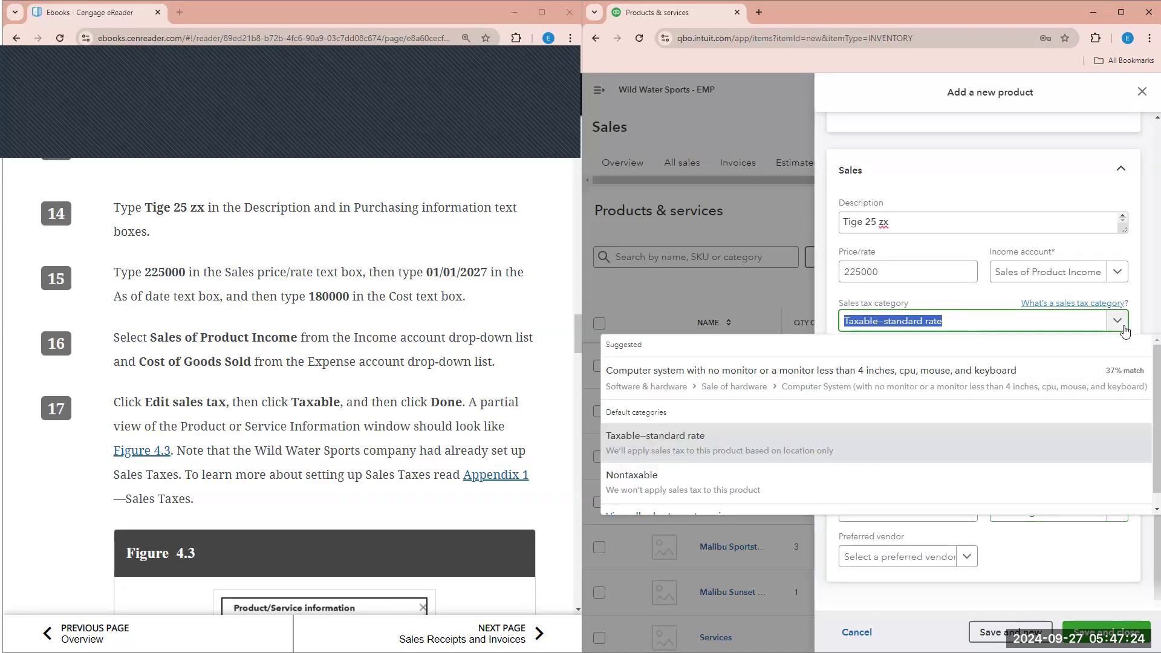
pyautogui.scroll(-1, 678, 469)
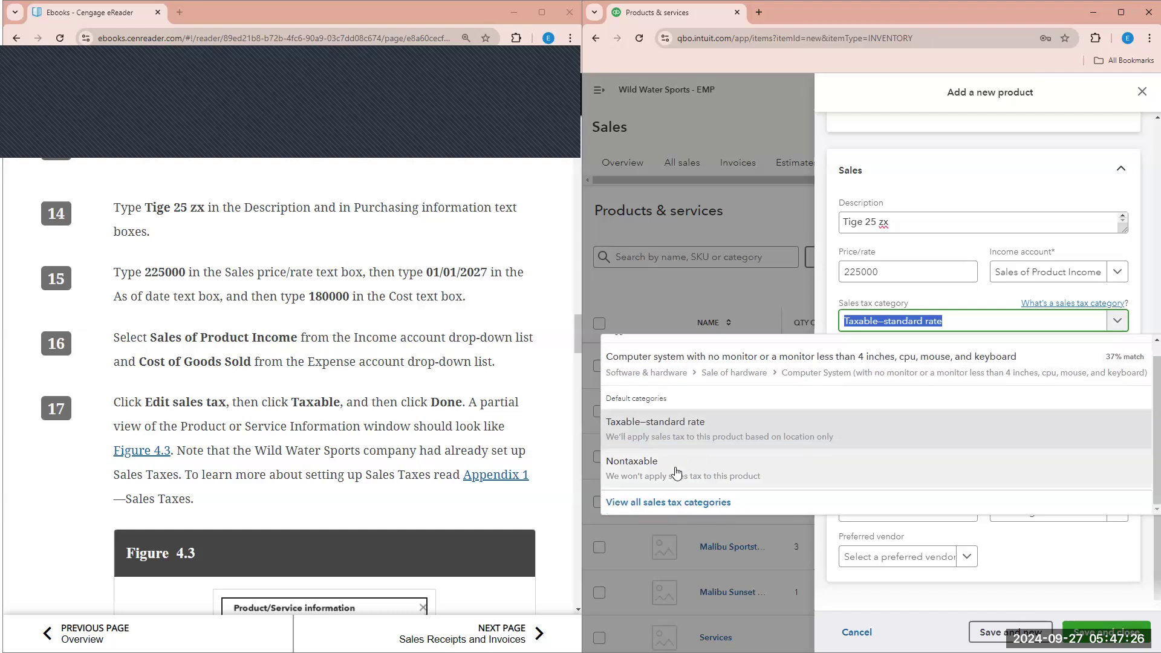
pyautogui.scroll(1, 678, 470)
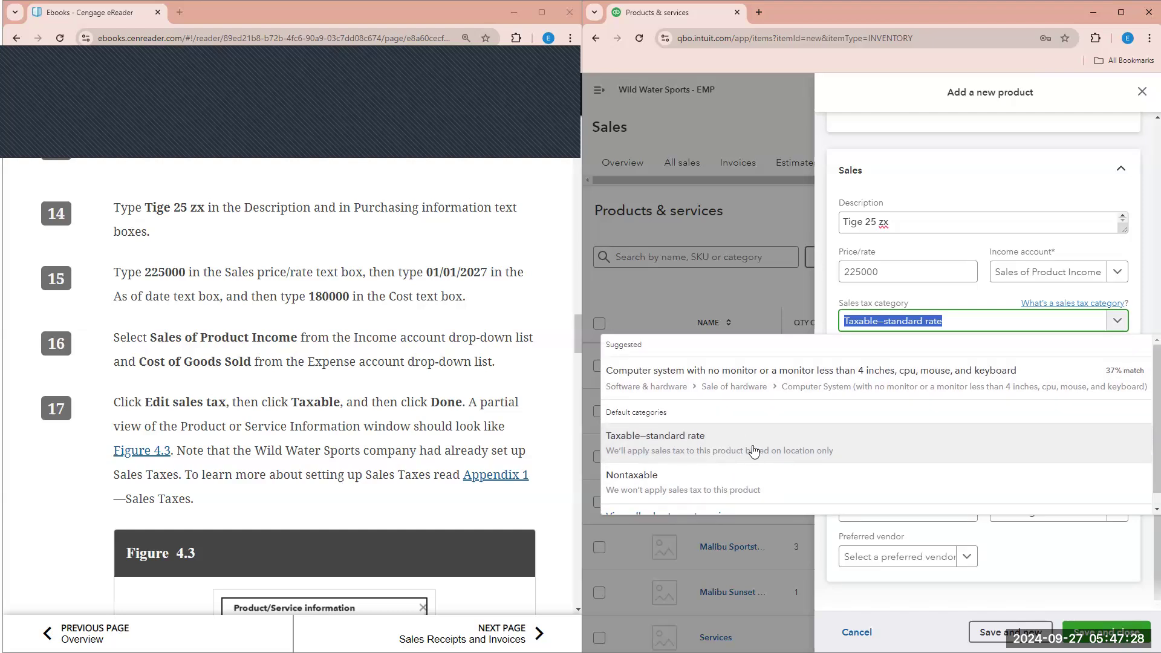
pyautogui.click(1145, 315)
pyautogui.scroll(-1, 411, 422)
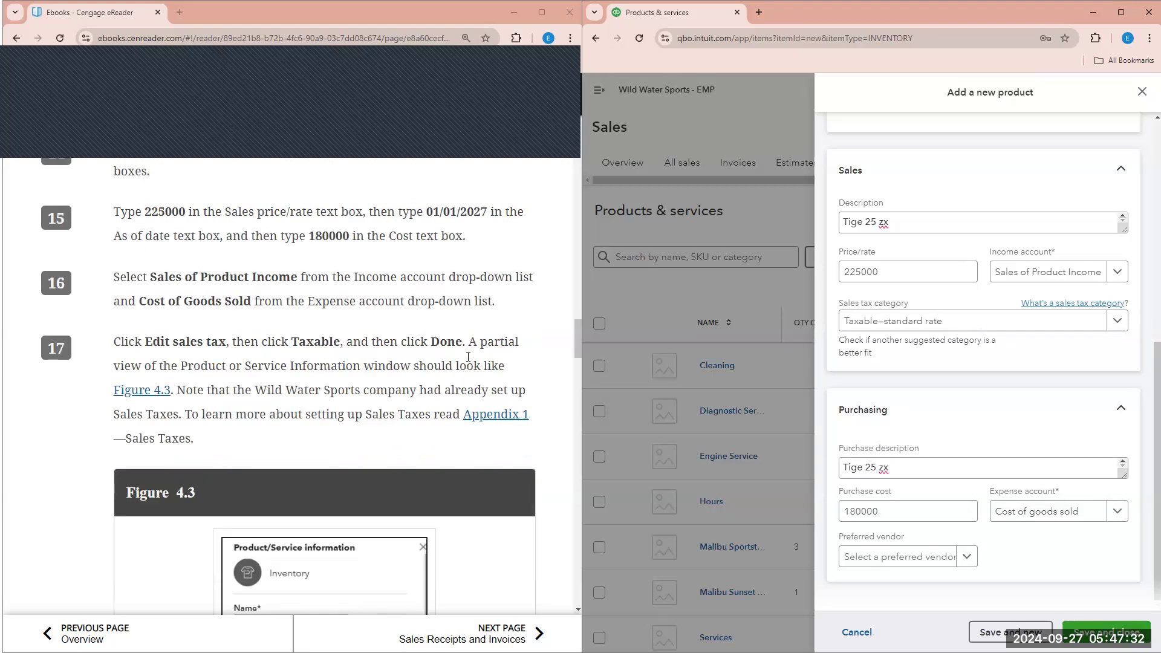
pyautogui.scroll(-1, 483, 346)
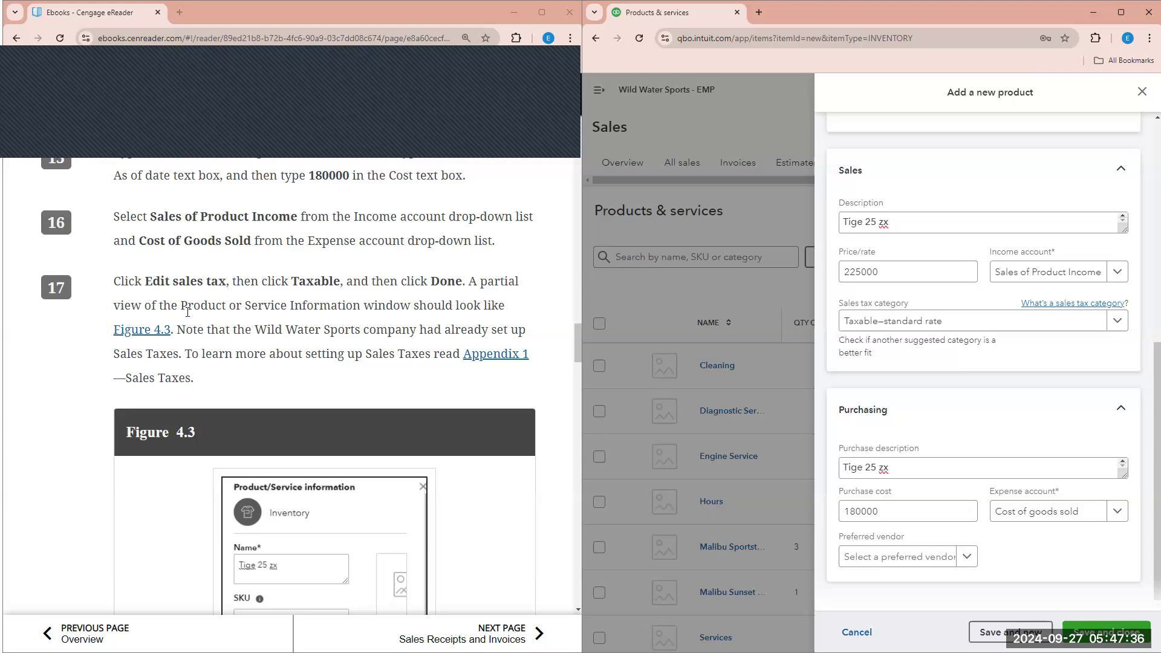
pyautogui.scroll(-1, 301, 262)
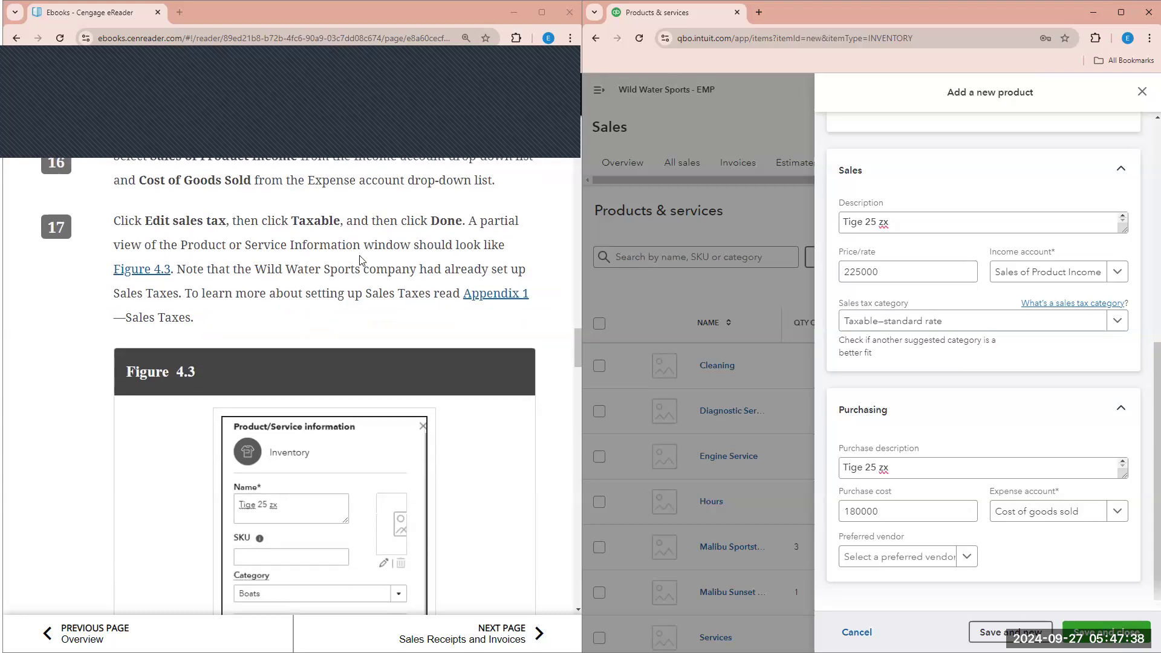
pyautogui.scroll(-1, 360, 260)
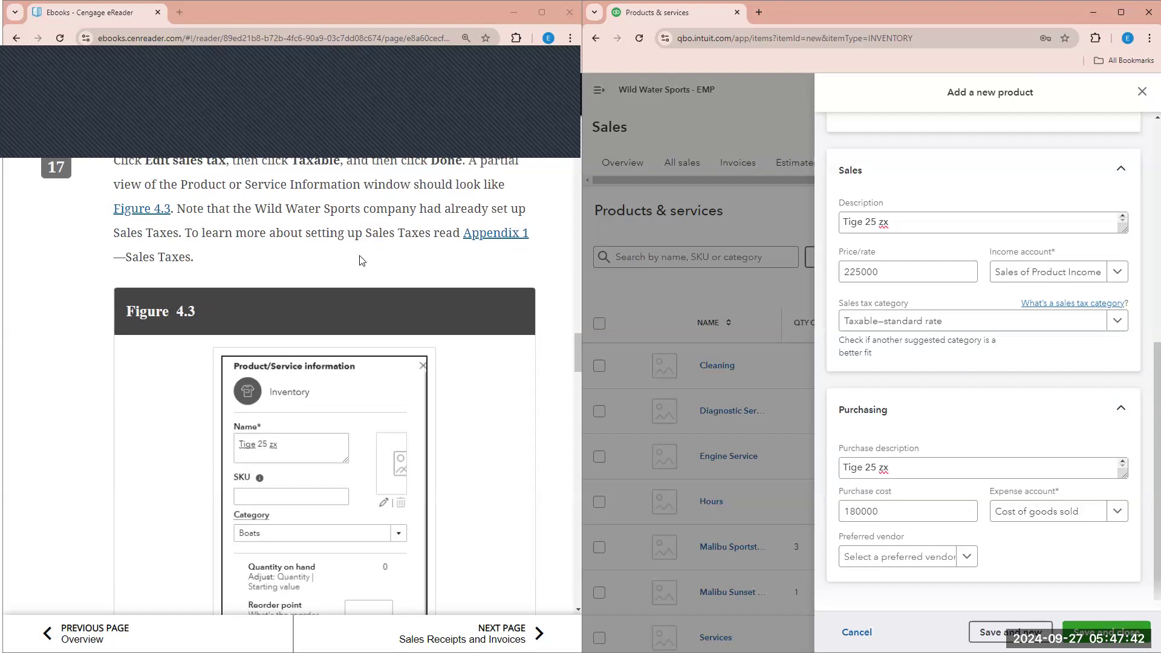
pyautogui.scroll(-2, 360, 261)
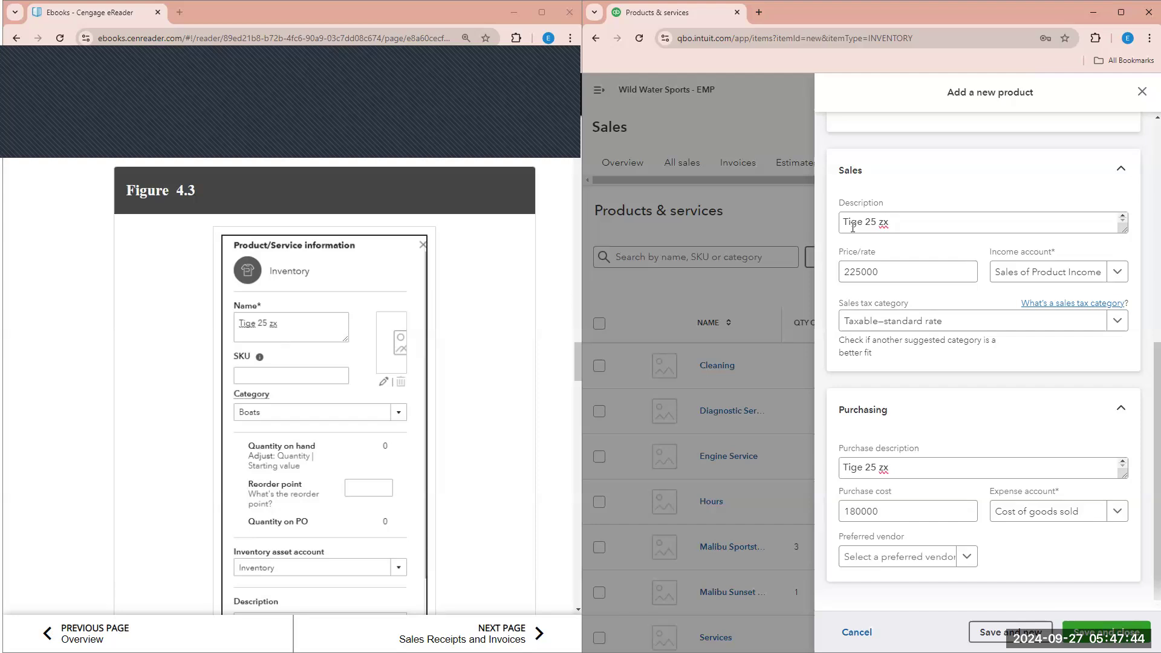
pyautogui.scroll(7, 931, 230)
pyautogui.click(914, 199)
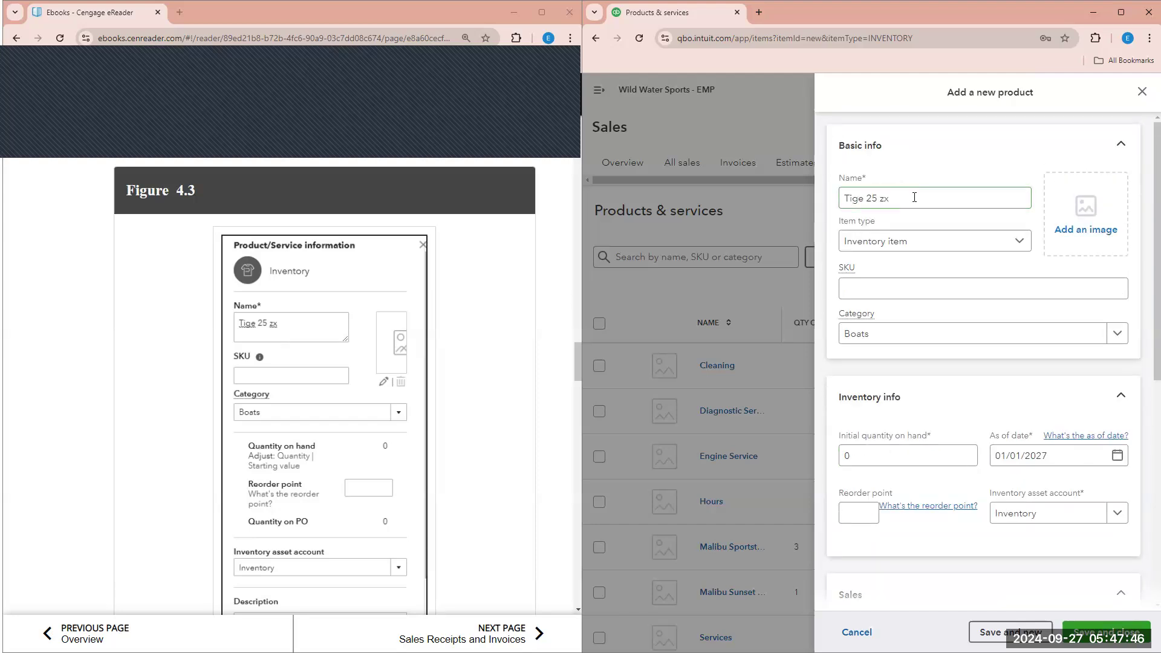
pyautogui.click(923, 249)
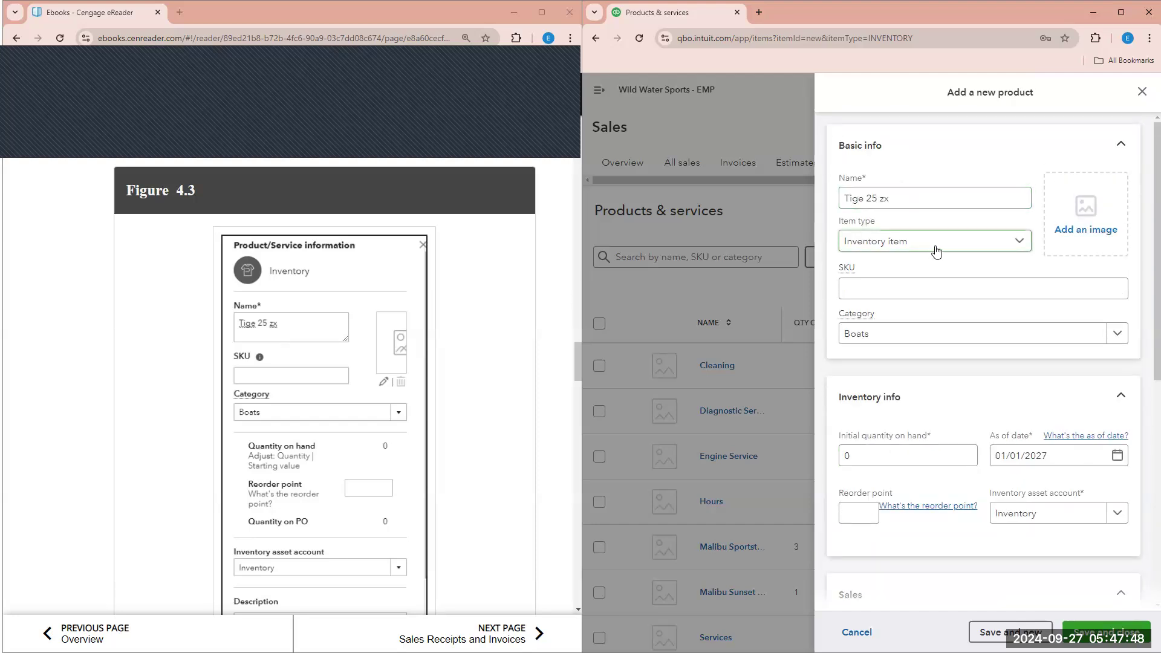
pyautogui.scroll(-2, 928, 350)
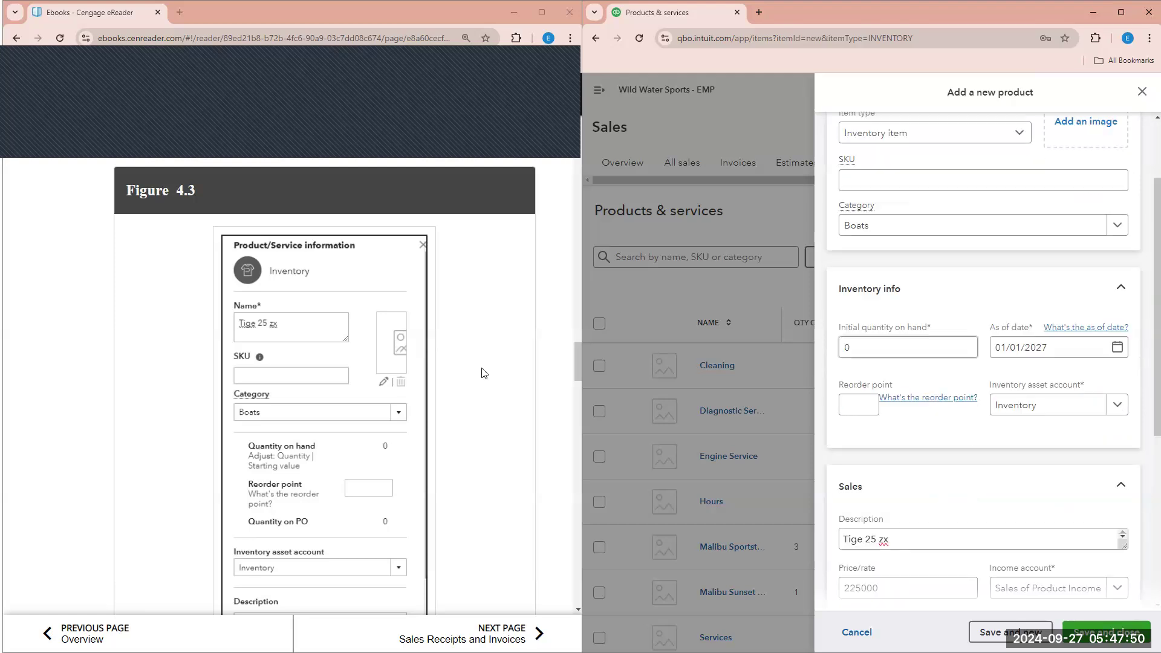
pyautogui.scroll(-2, 487, 372)
pyautogui.click(872, 343)
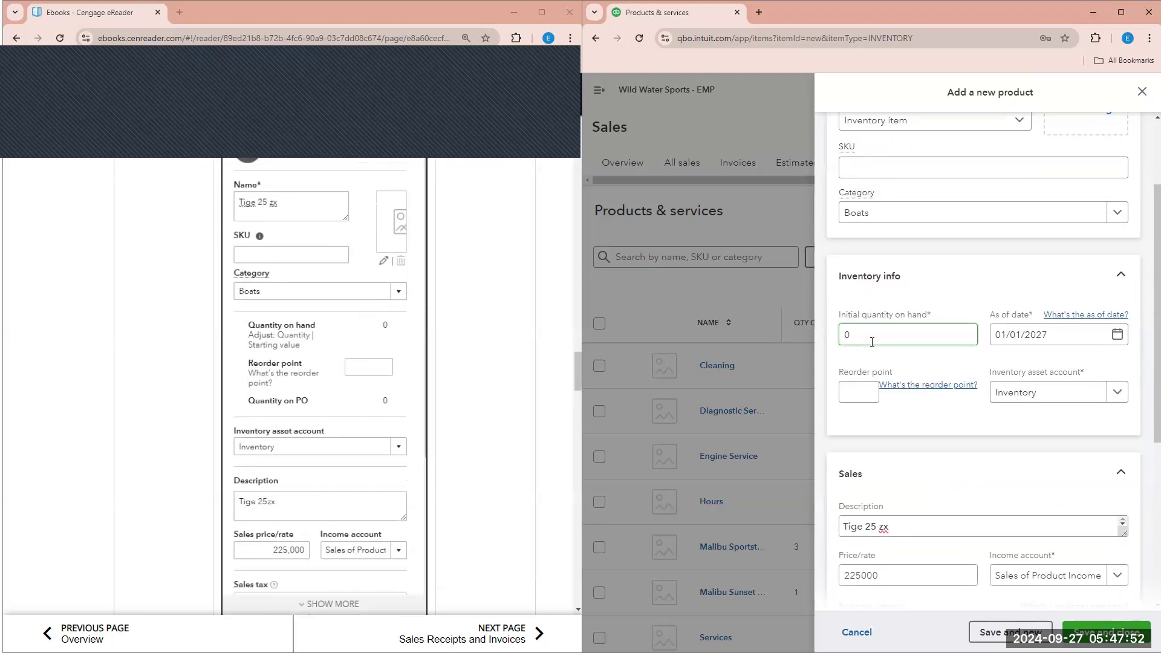
pyautogui.scroll(-1, 526, 399)
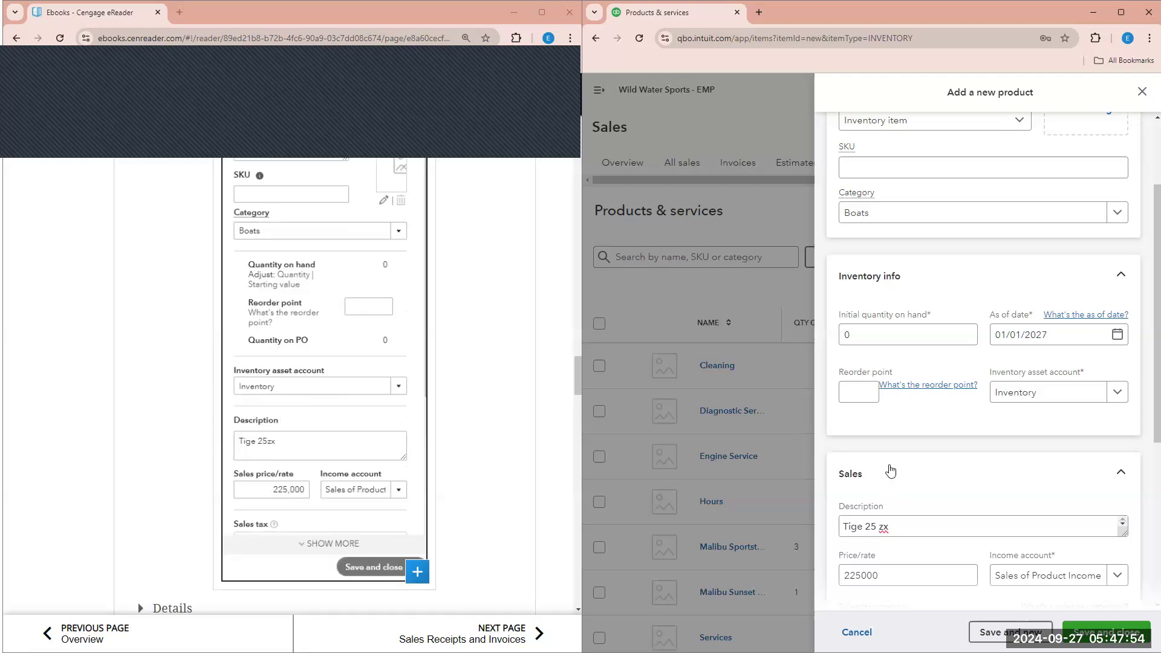
pyautogui.scroll(-1, 888, 435)
pyautogui.scroll(-3, 887, 396)
pyautogui.click(893, 337)
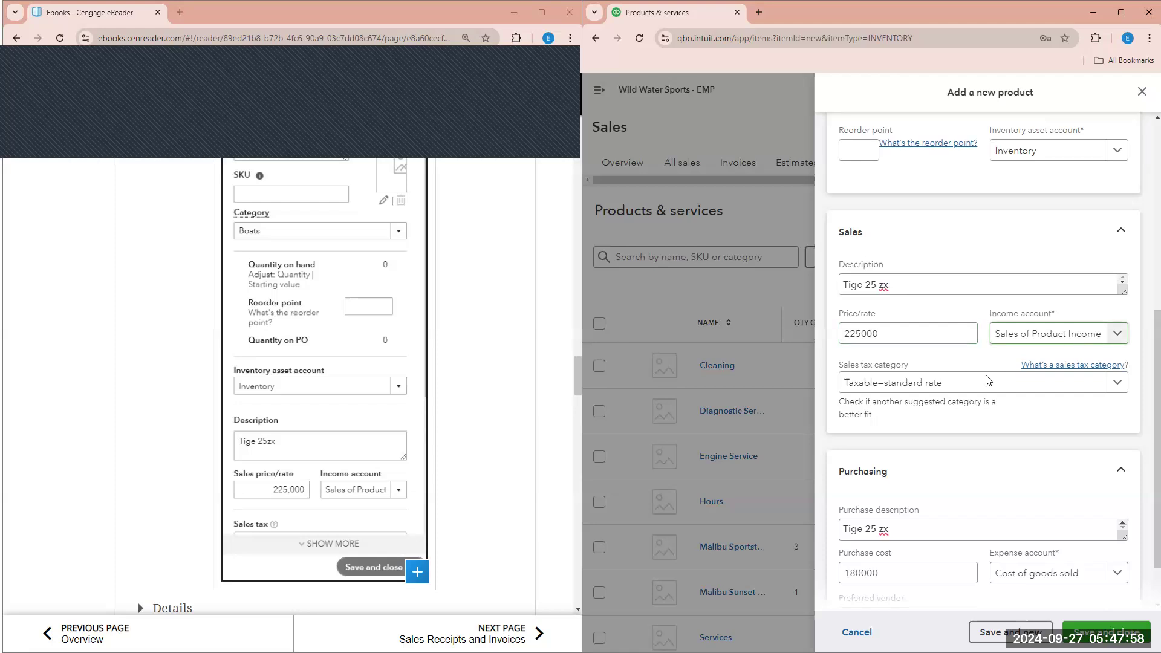
pyautogui.scroll(-1, 894, 387)
pyautogui.scroll(-2, 508, 436)
pyautogui.scroll(-8, 493, 424)
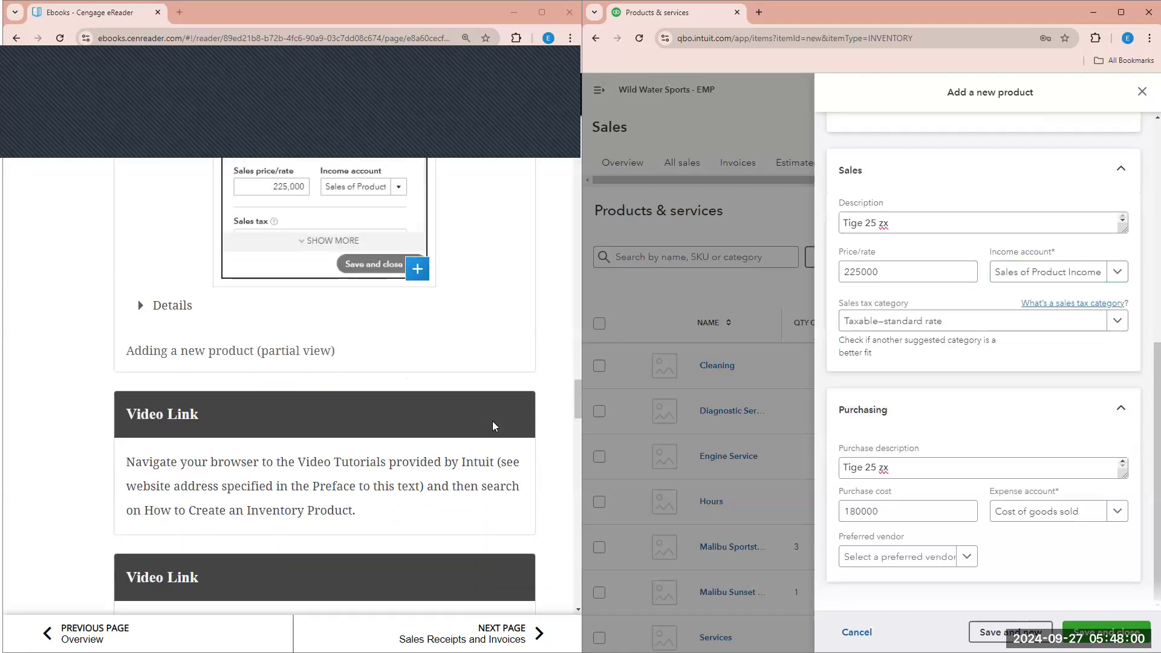
pyautogui.scroll(-2, 495, 426)
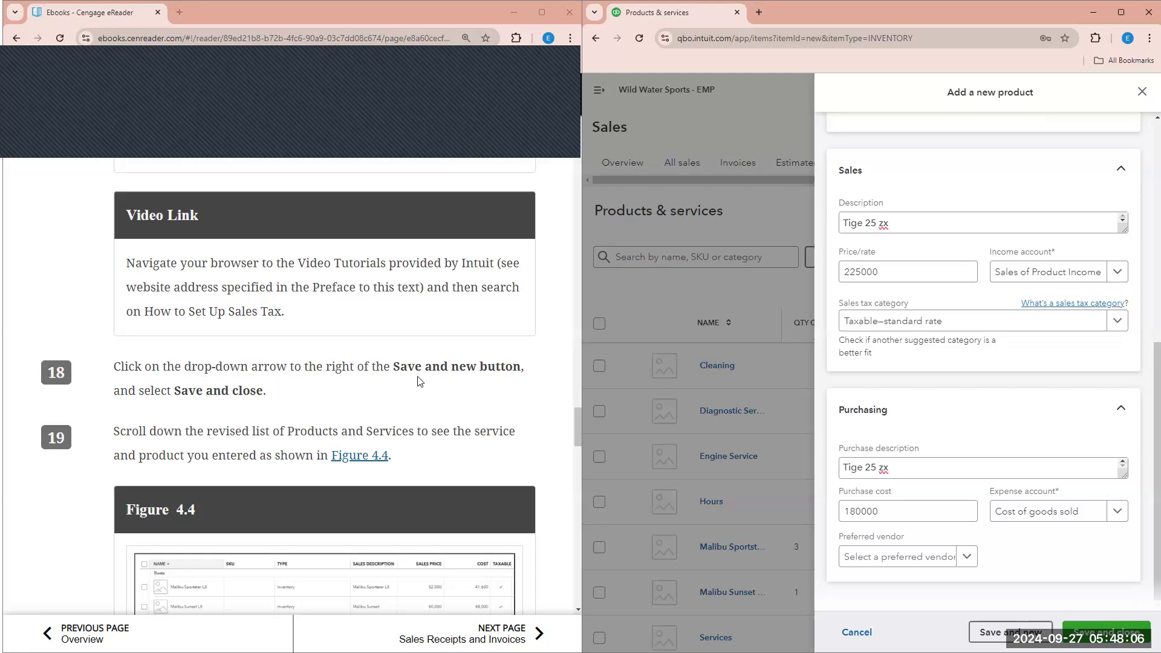
pyautogui.scroll(-1, 202, 312)
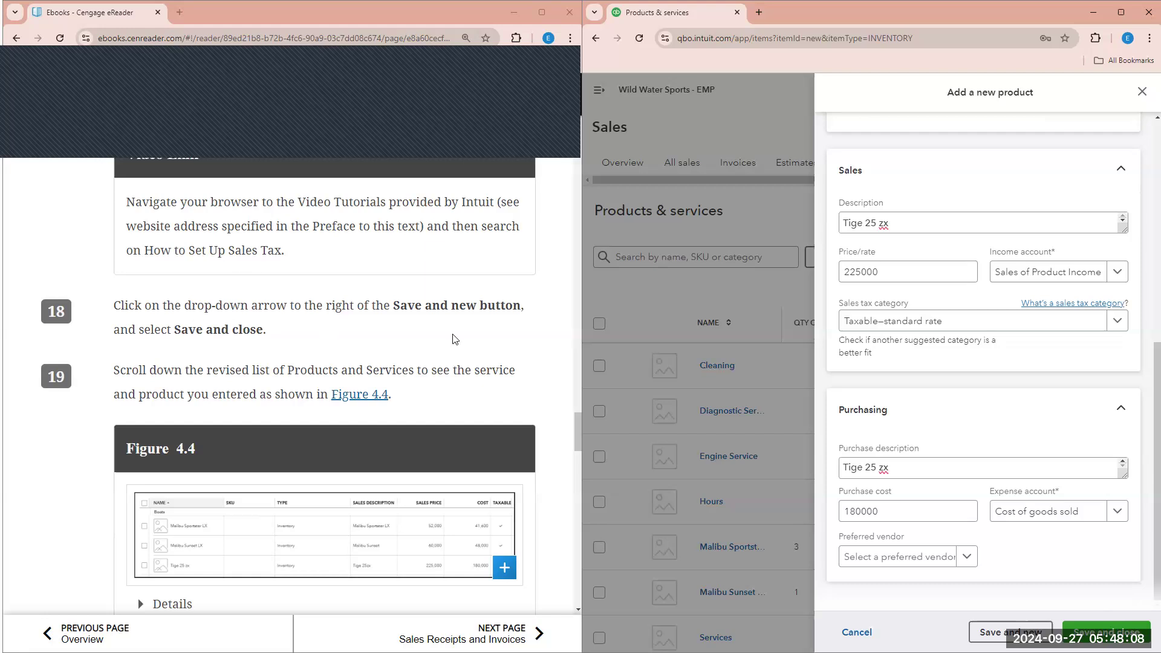
pyautogui.scroll(-2, 456, 339)
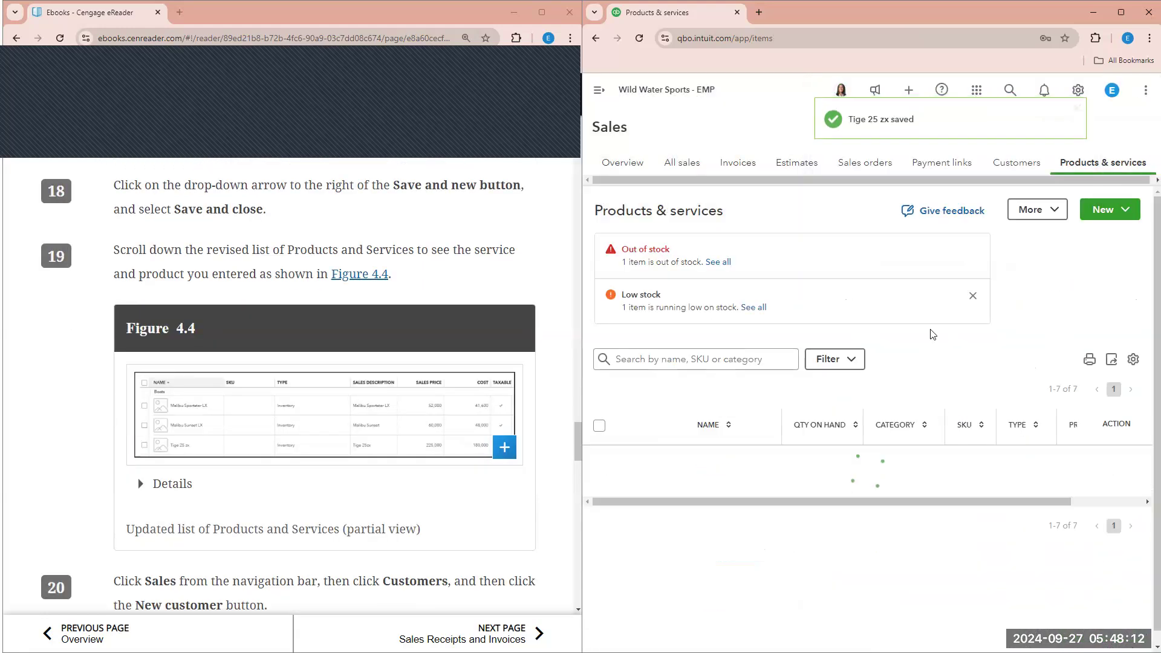
# - Dismiss the Low stock alert and scroll the Products & services list to the Tige 25 zx row
pyautogui.click(973, 295)
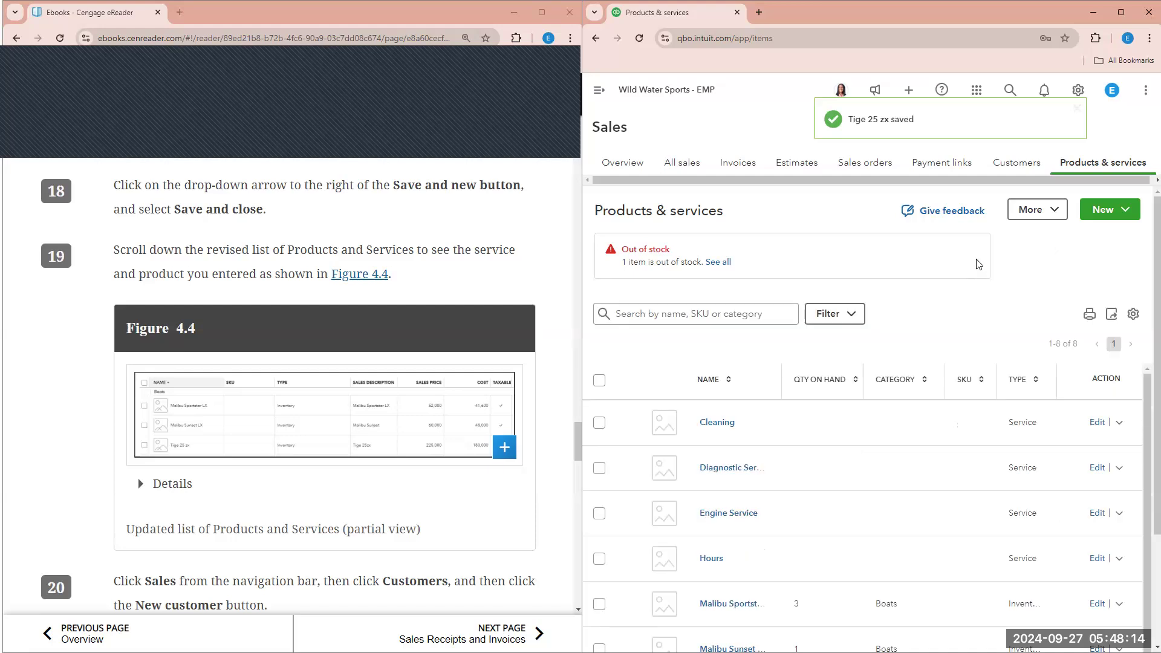
pyautogui.scroll(-1, 897, 337)
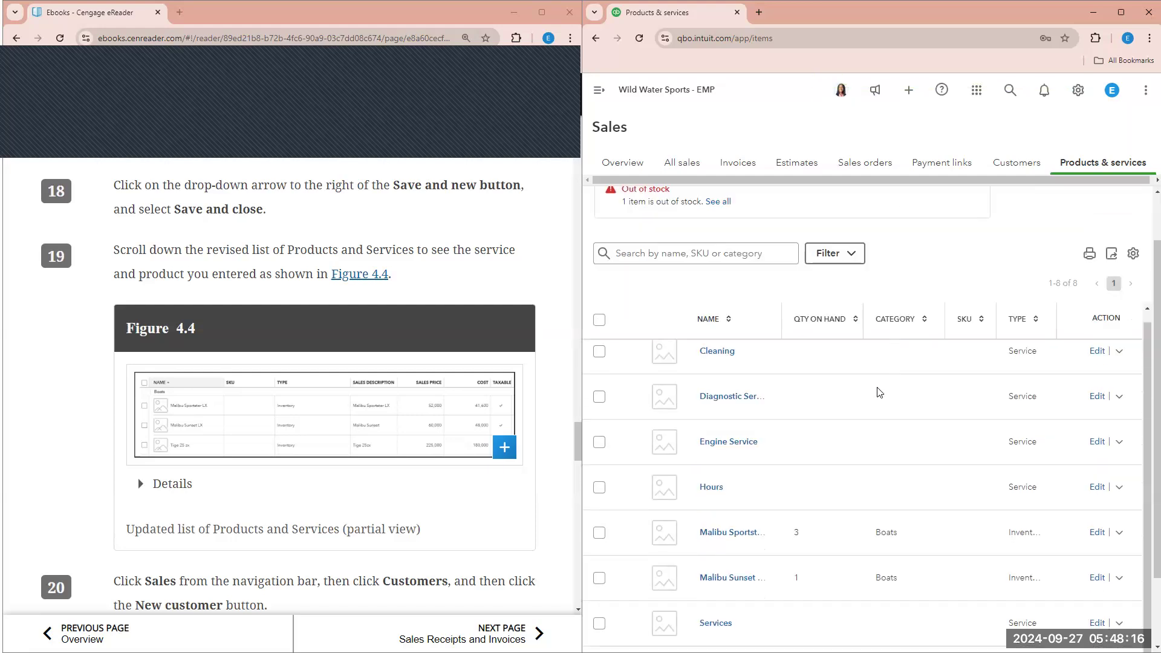
pyautogui.scroll(-2, 879, 394)
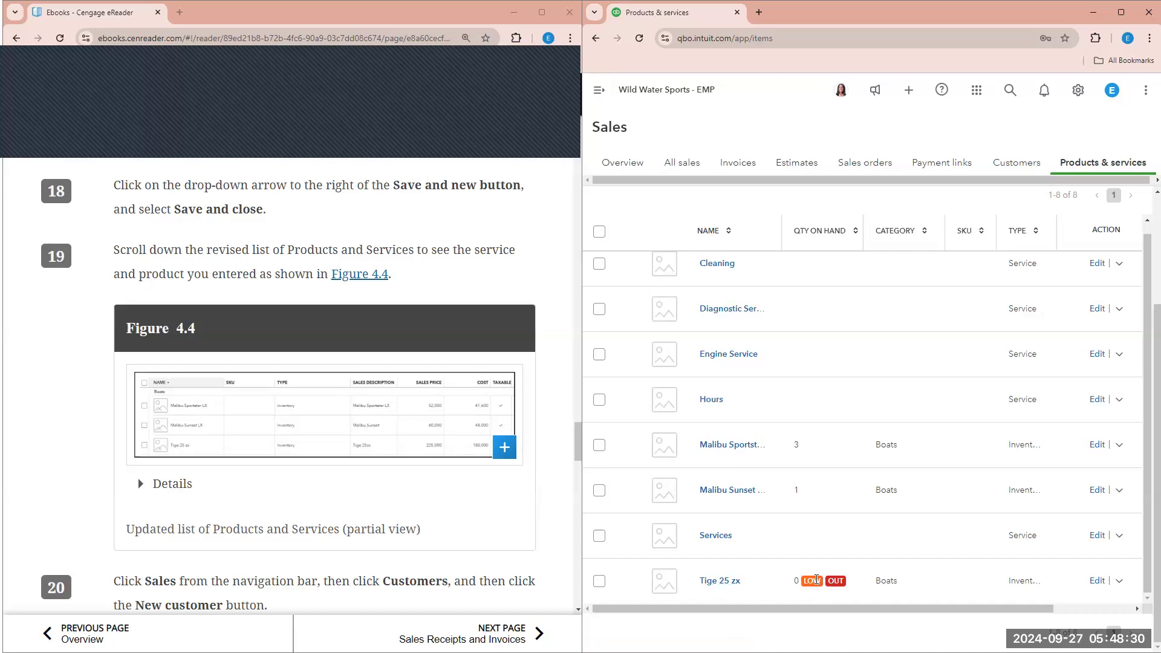
pyautogui.click(130, 463)
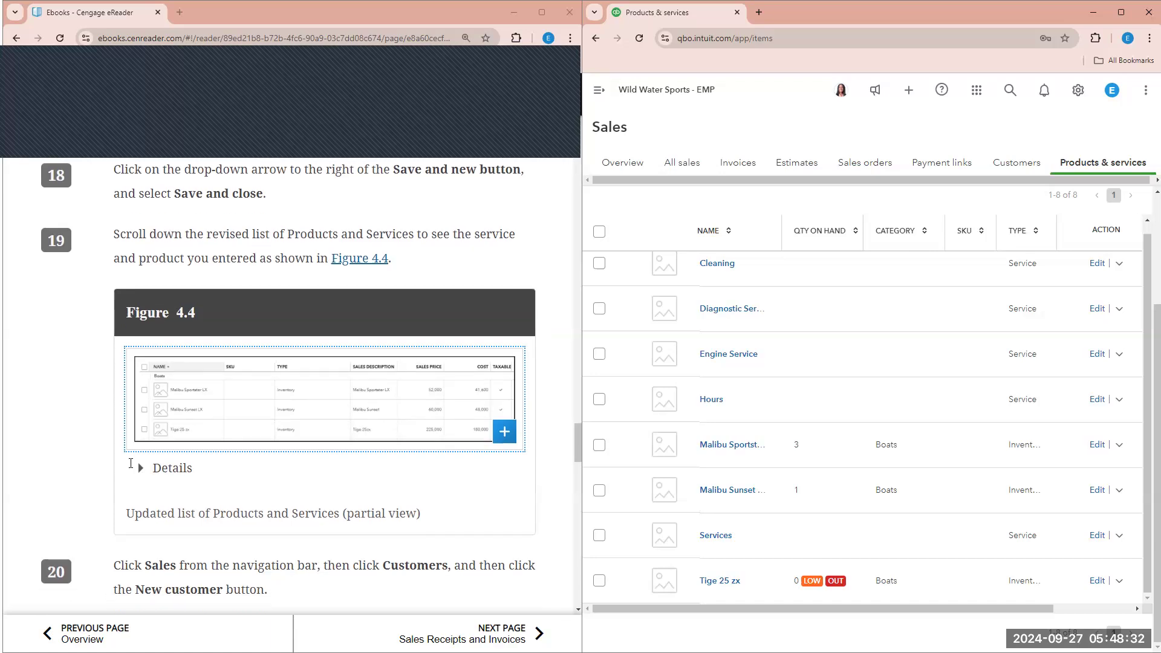
pyautogui.scroll(-2, 131, 463)
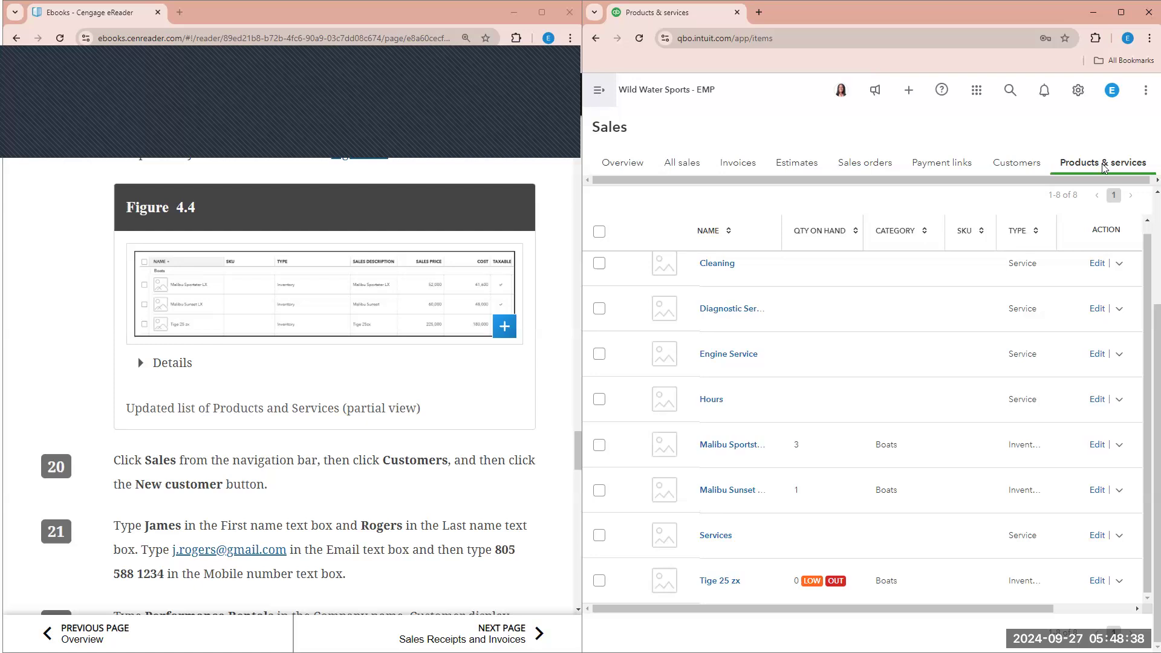
# - Go to the Customers list and start a new customer
pyautogui.click(600, 91)
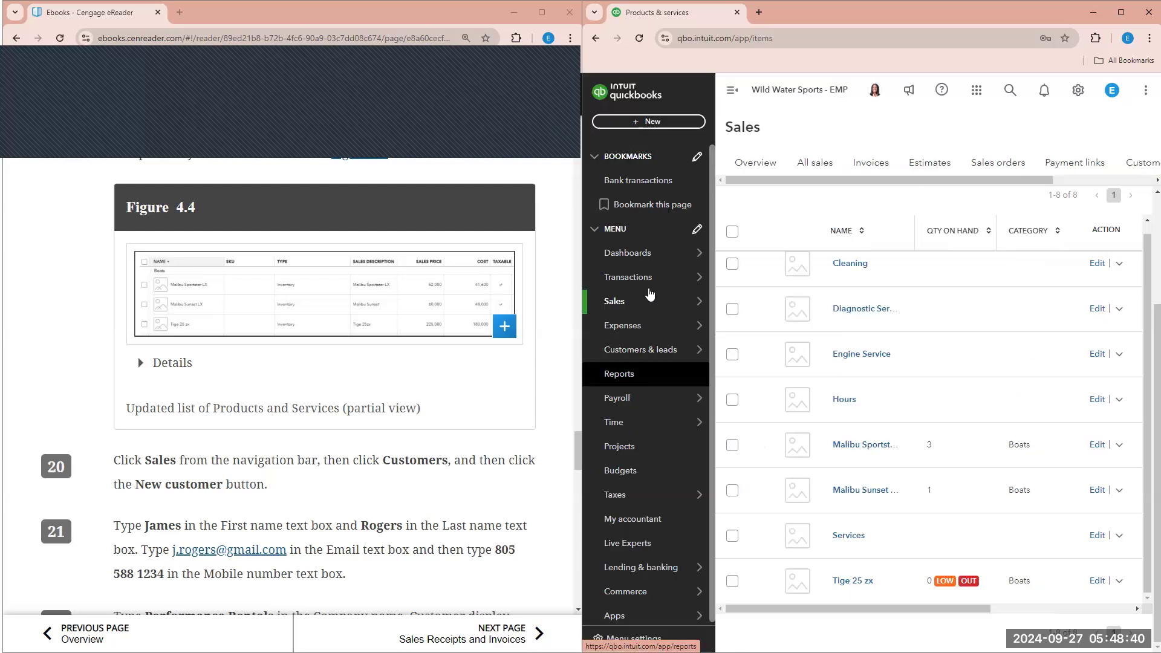
pyautogui.moveTo(656, 303)
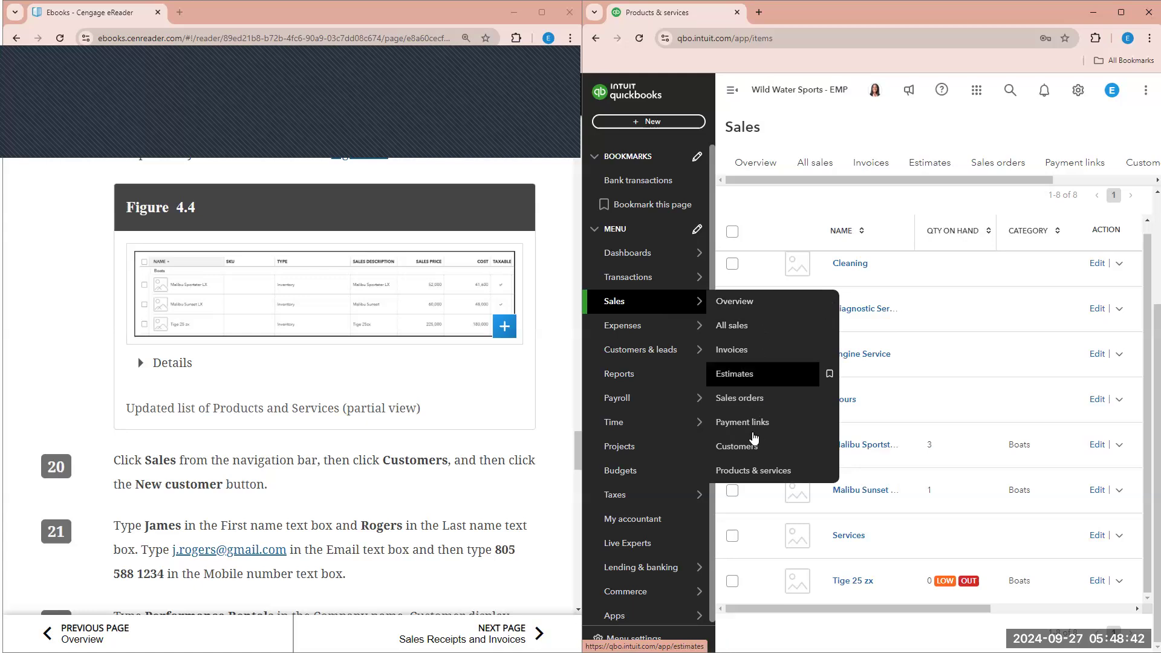
pyautogui.click(750, 448)
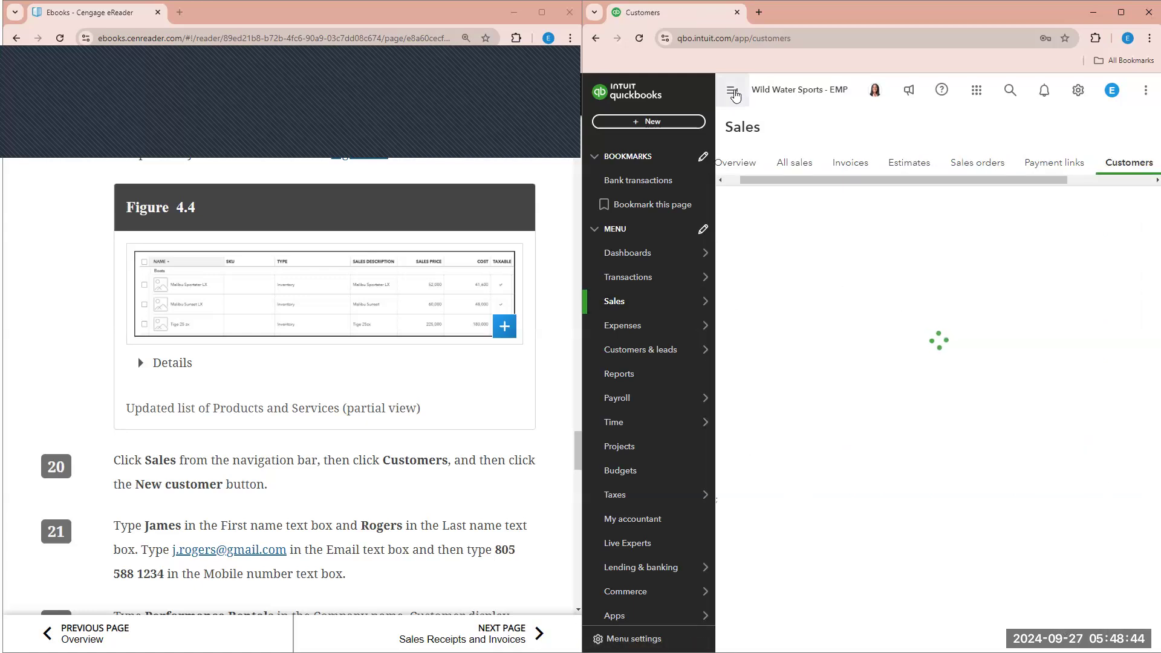
pyautogui.click(733, 90)
pyautogui.scroll(-3, 426, 420)
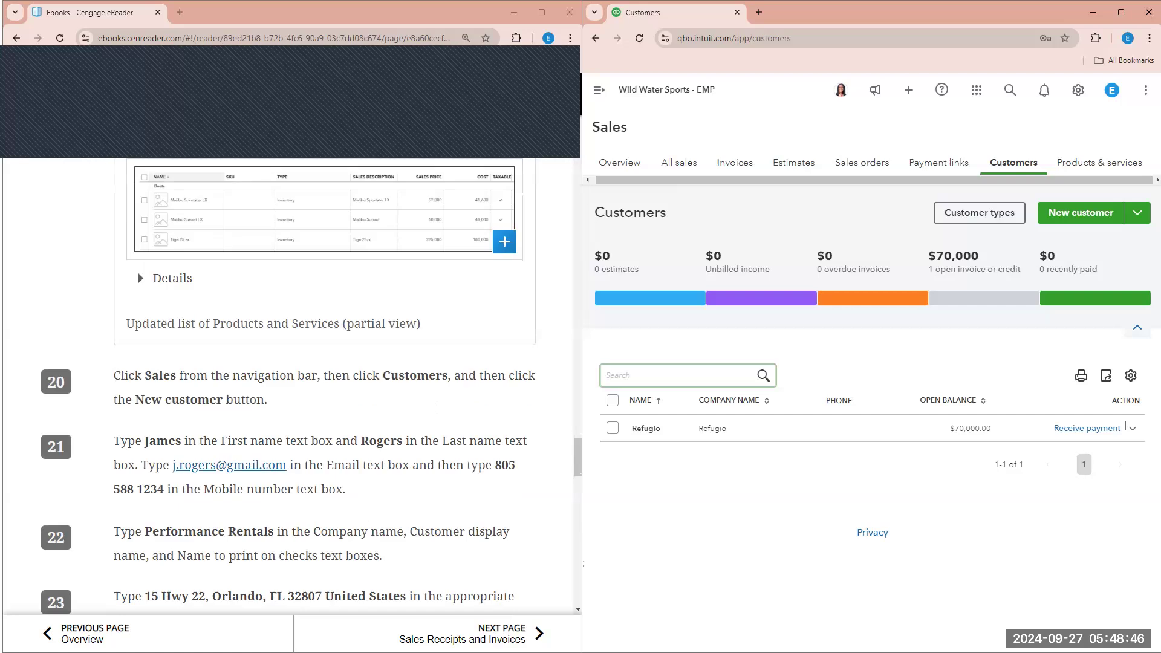
pyautogui.click(1075, 207)
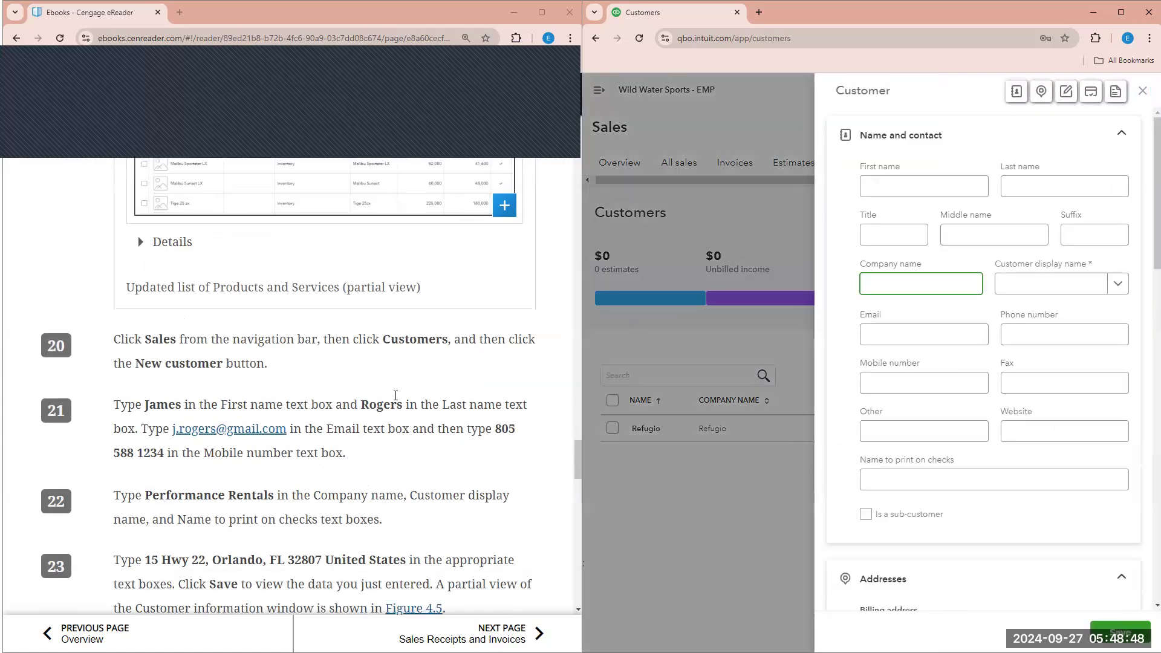
# - Enter the contact's first and last name
pyautogui.click(904, 183)
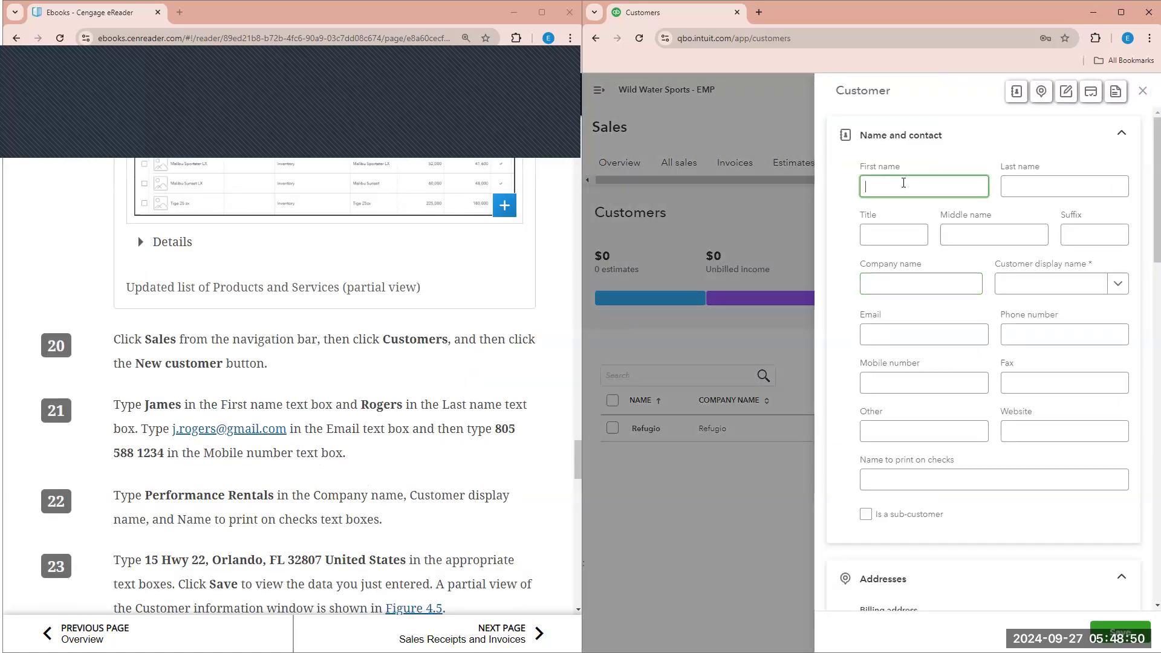
pyautogui.press('Tab')
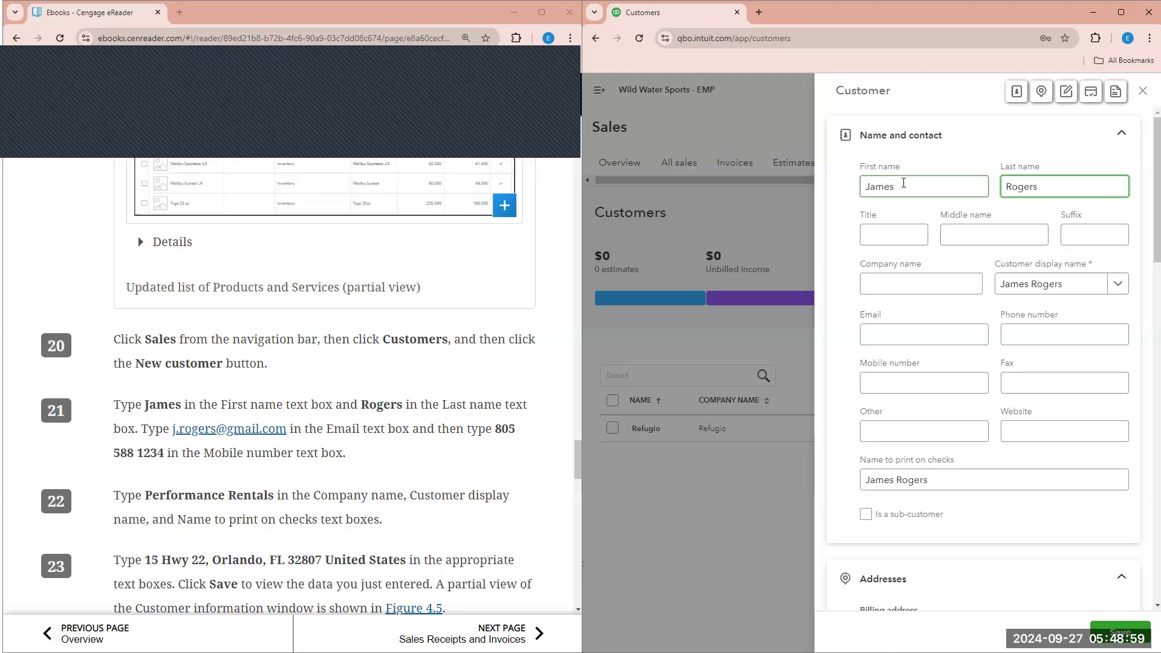
pyautogui.press('Tab')
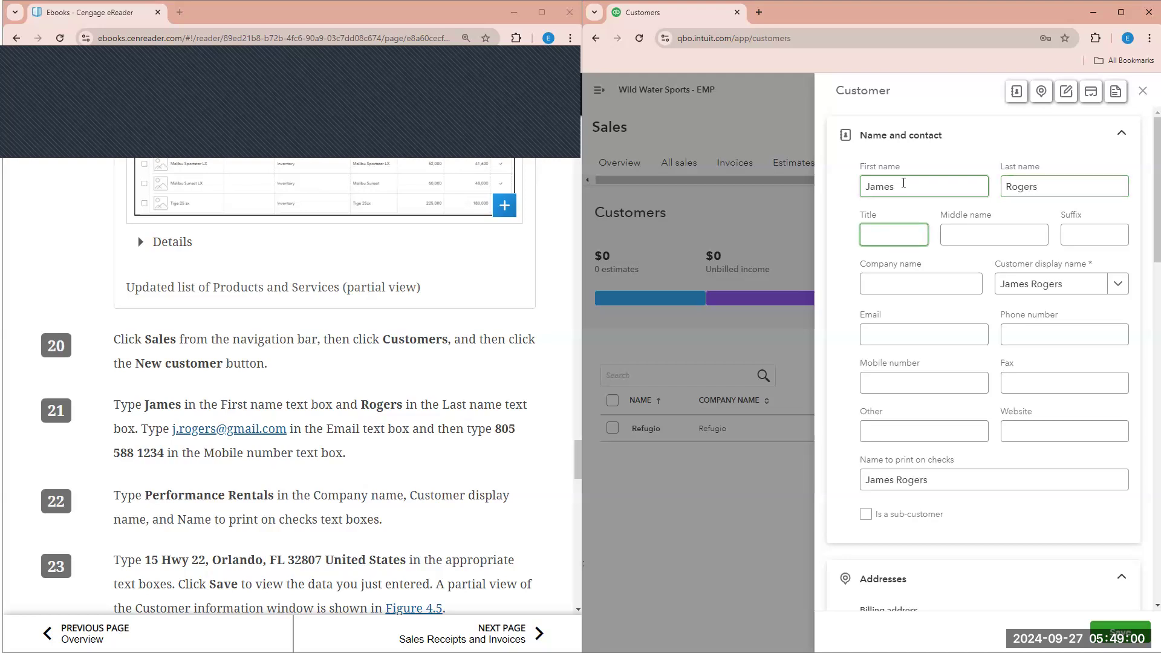
# - Fill in the contact's e-mail address and mobile number
pyautogui.click(910, 333)
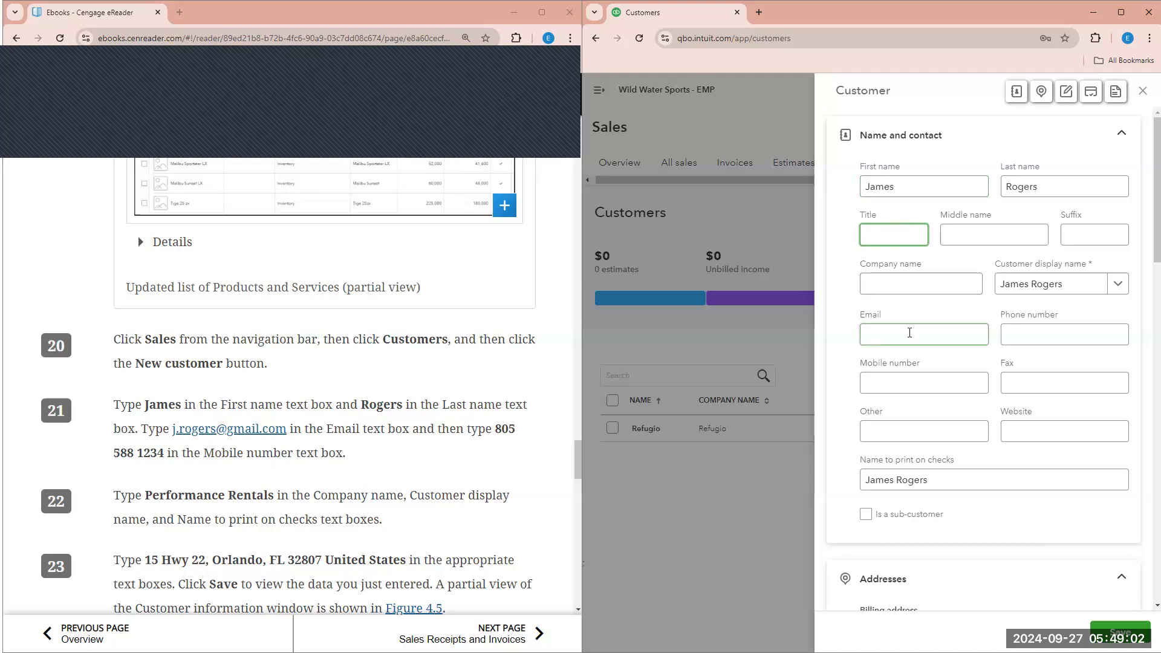
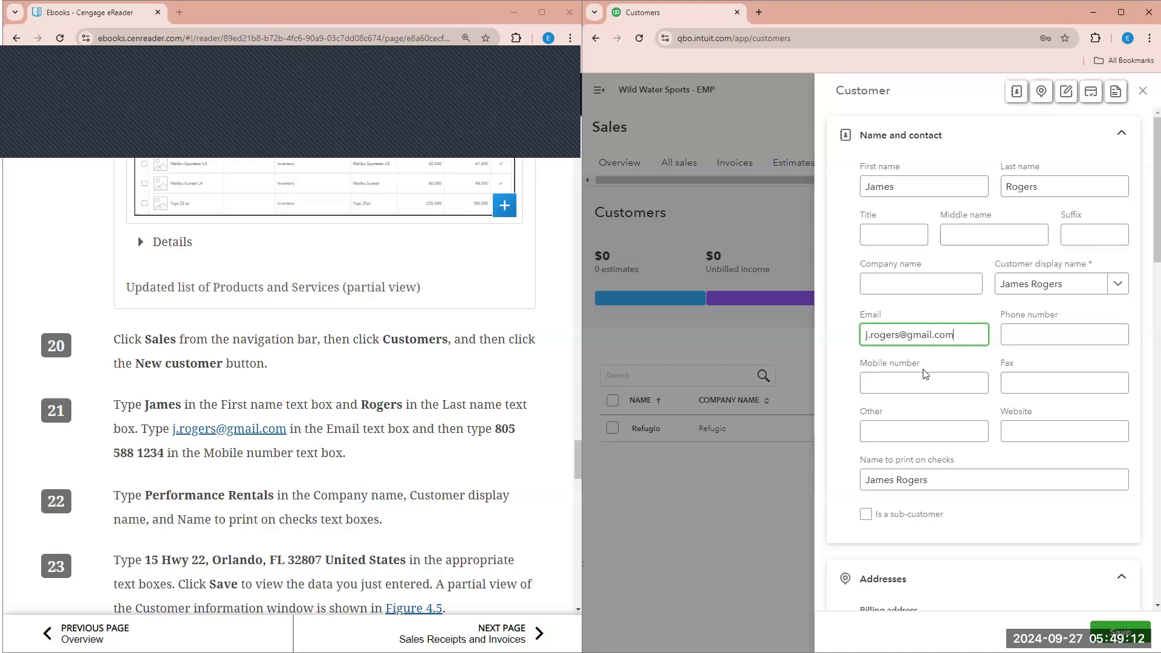
pyautogui.click(898, 383)
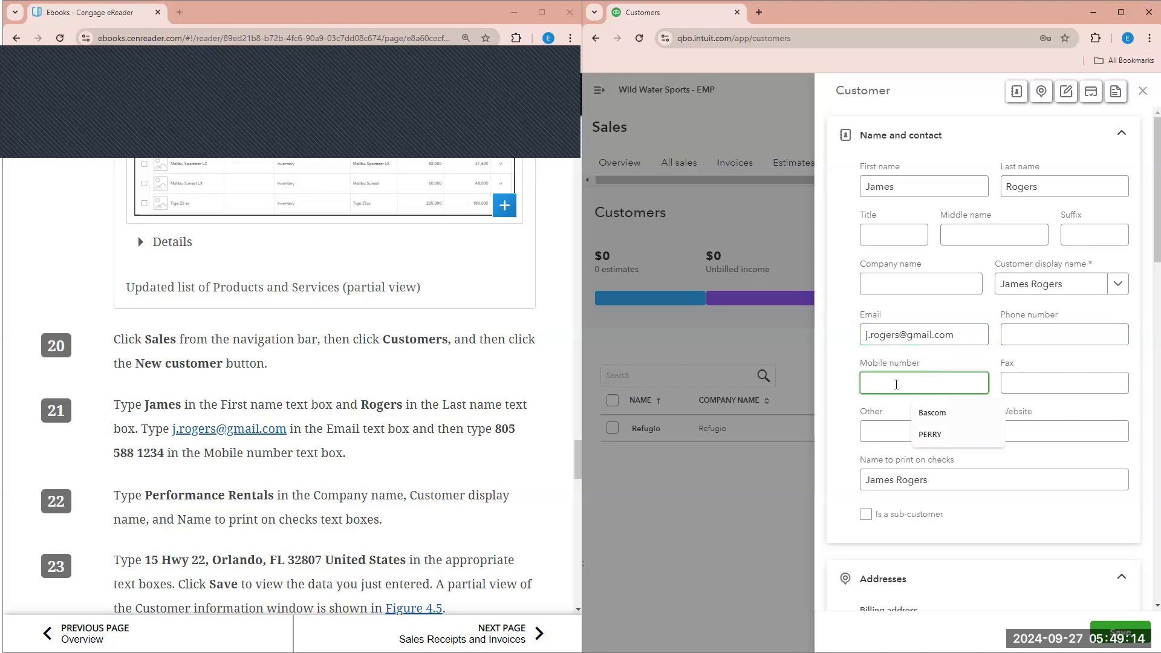
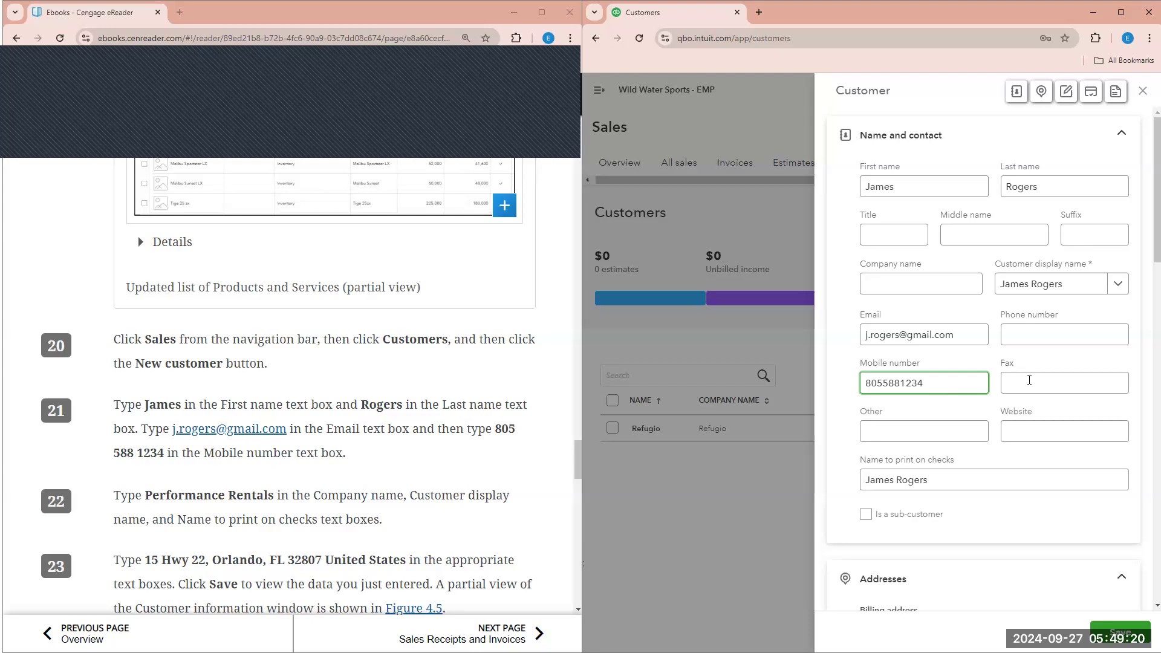
pyautogui.click(1030, 380)
pyautogui.click(945, 436)
pyautogui.scroll(-1, 1027, 430)
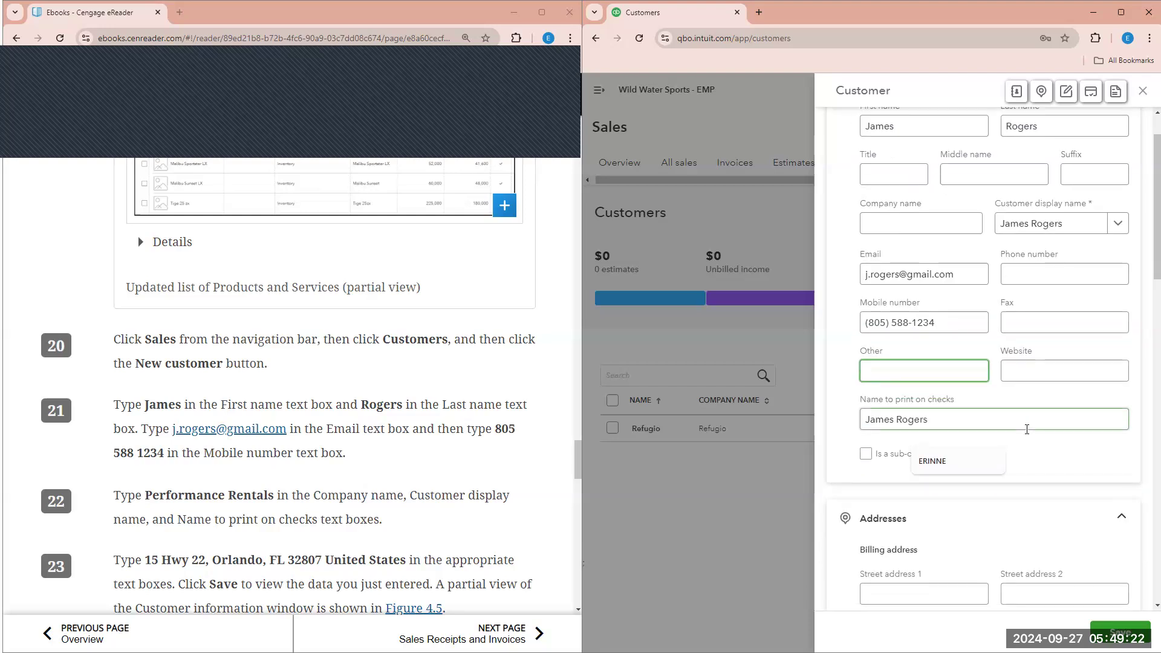
pyautogui.click(1027, 429)
pyautogui.scroll(1, 964, 298)
# - Enter Performance Rentals as the company name
pyautogui.click(963, 286)
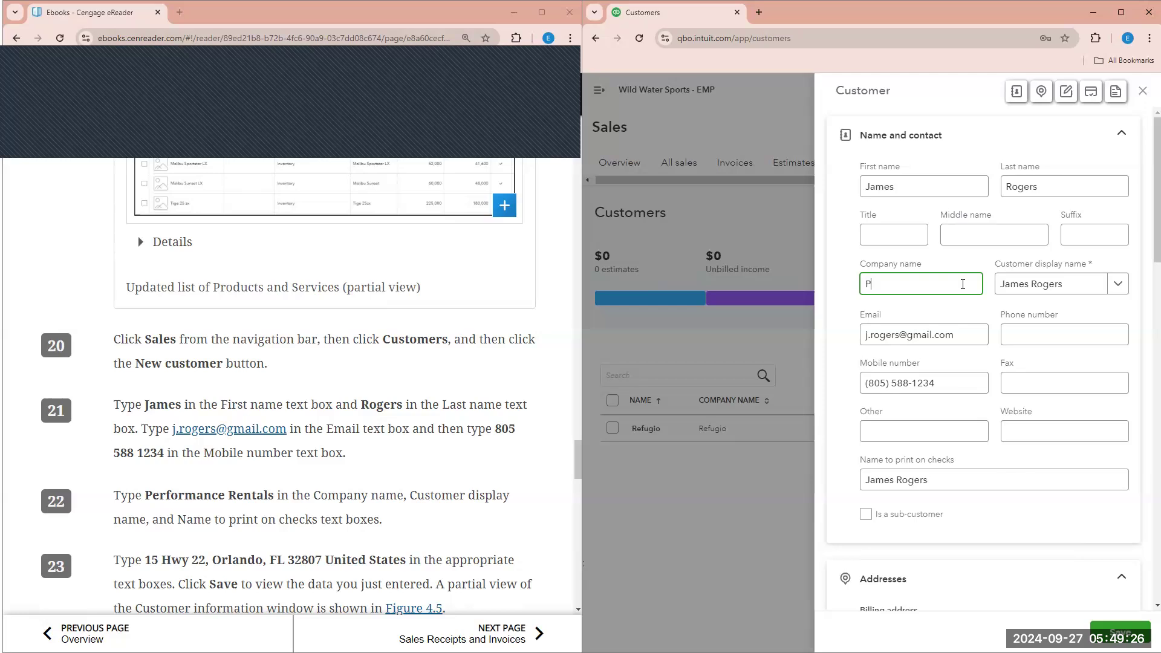
pyautogui.write('Performance Rentals')
pyautogui.click(1031, 338)
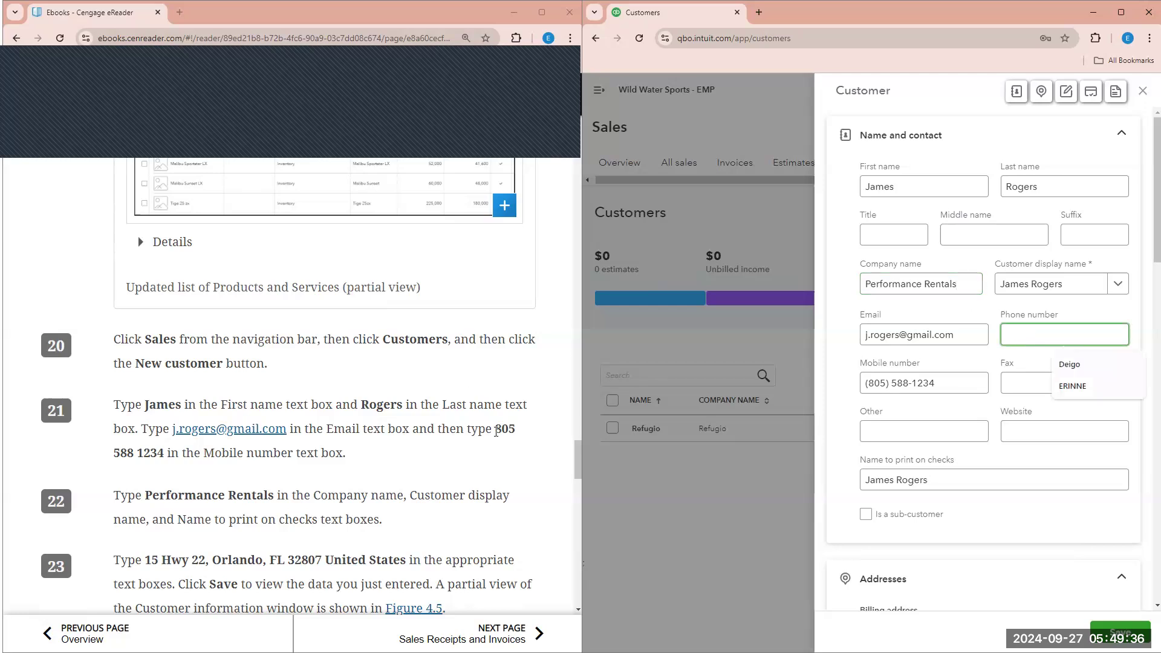
pyautogui.click(496, 431)
pyautogui.scroll(-2, 496, 430)
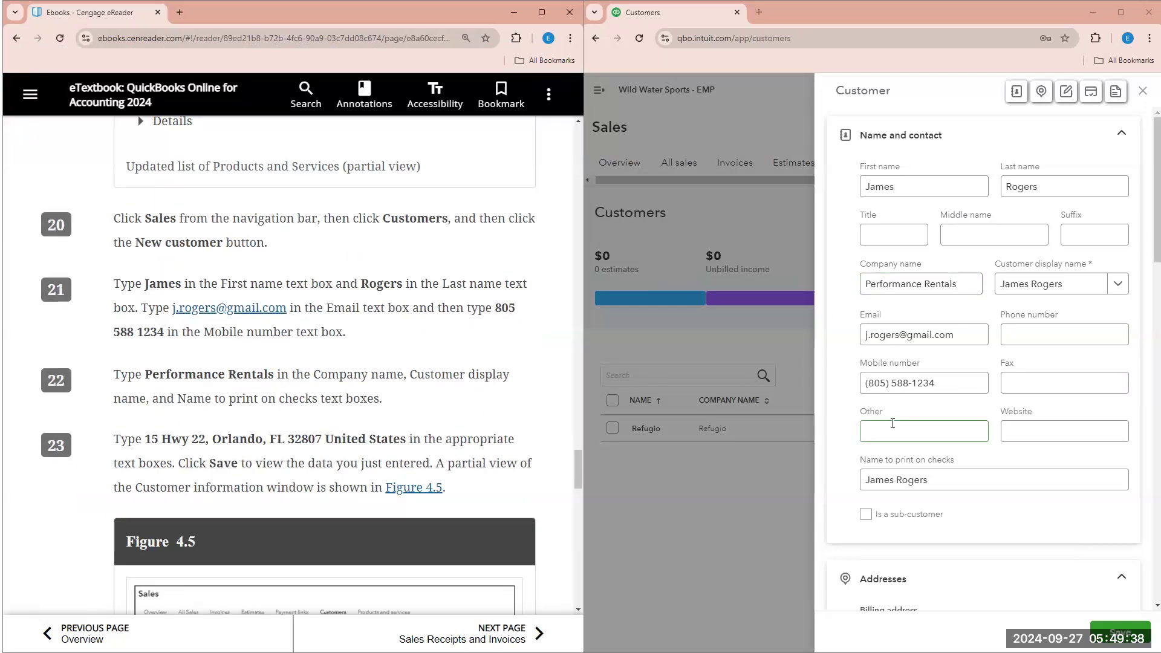
pyautogui.scroll(-2, 905, 534)
# - Enter the billing street address and city
pyautogui.click(904, 537)
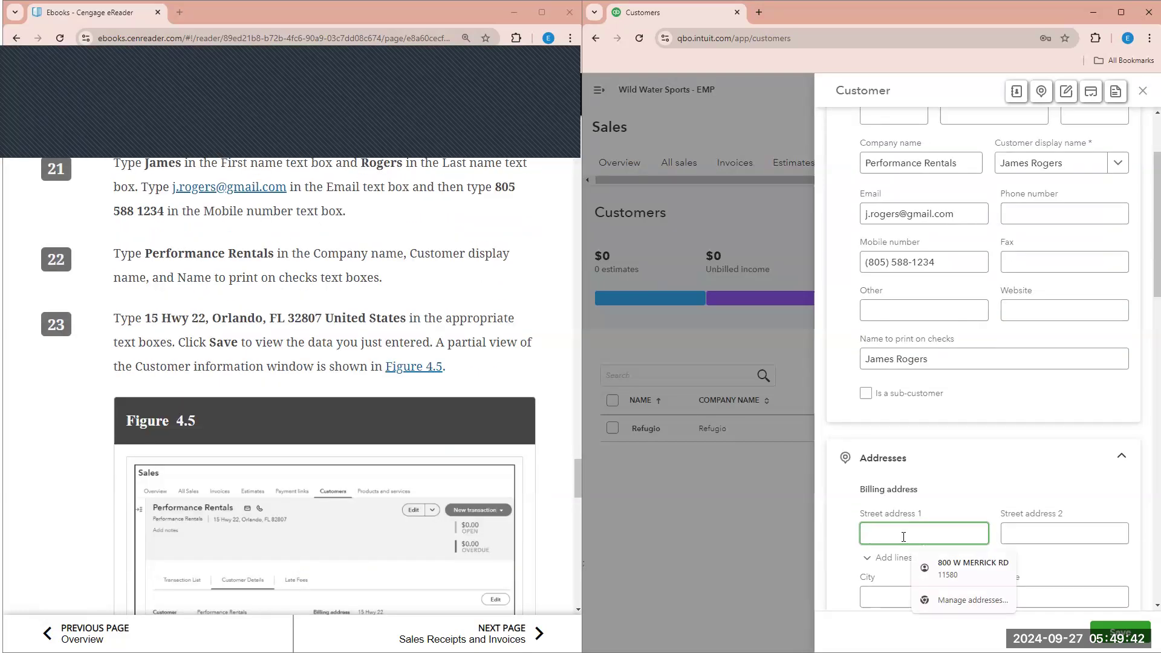
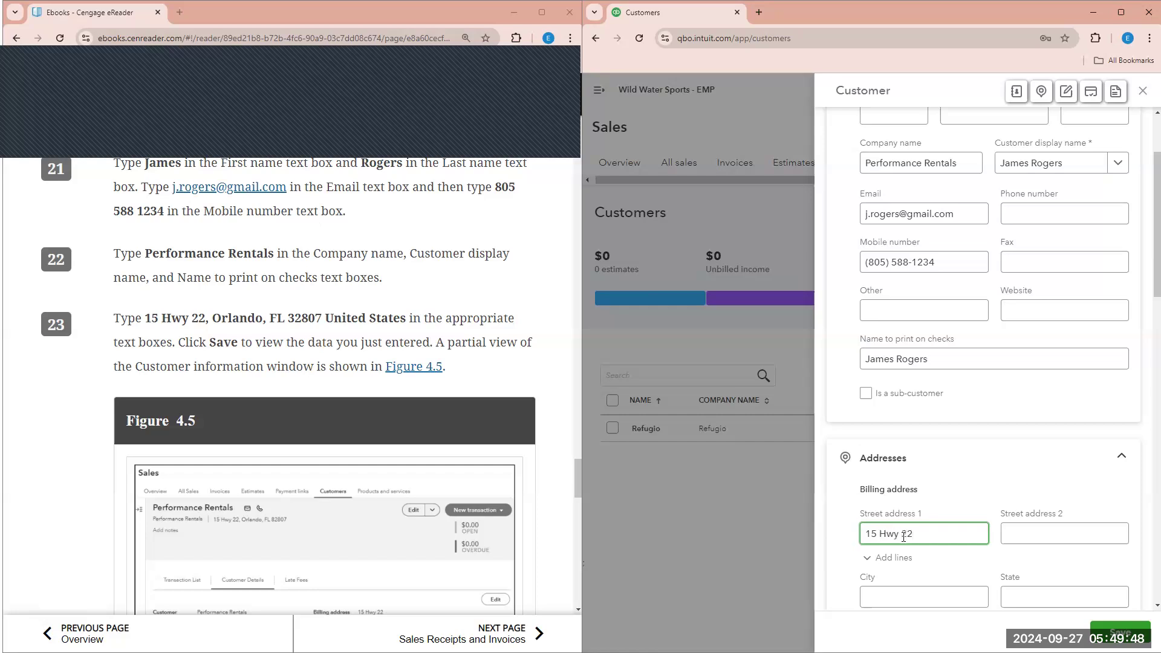
pyautogui.scroll(-1, 913, 537)
pyautogui.click(927, 537)
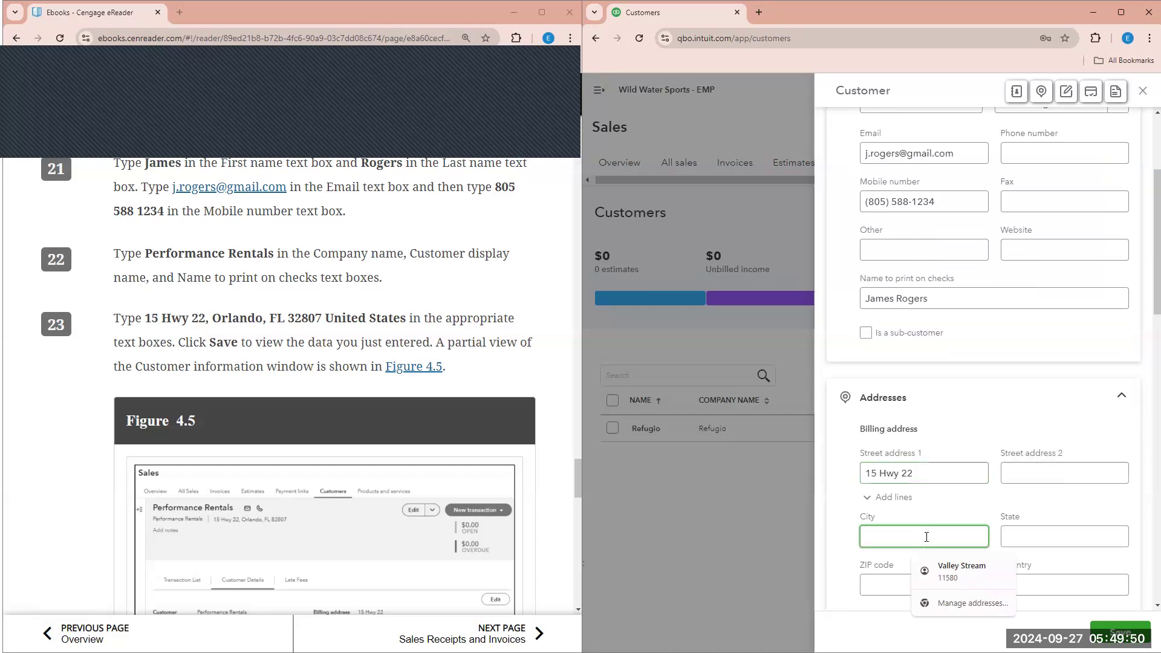
pyautogui.write('O')
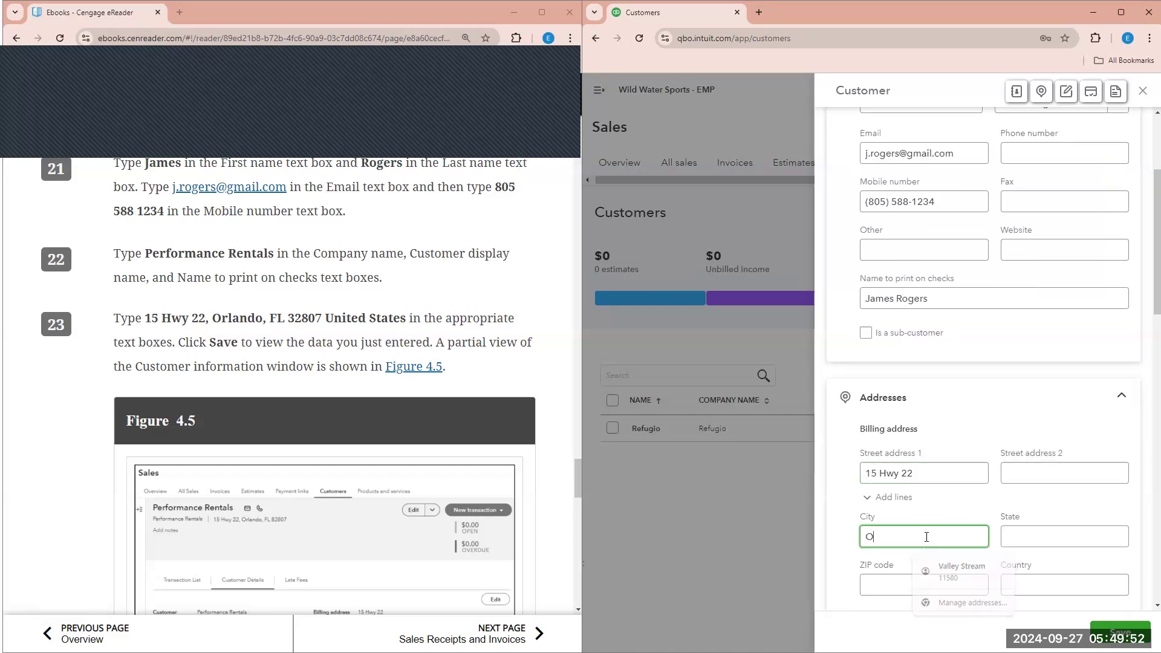
pyautogui.write('rlando')
# - Enter the billing state and ZIP code, and set the country to United States
pyautogui.press('Tab')
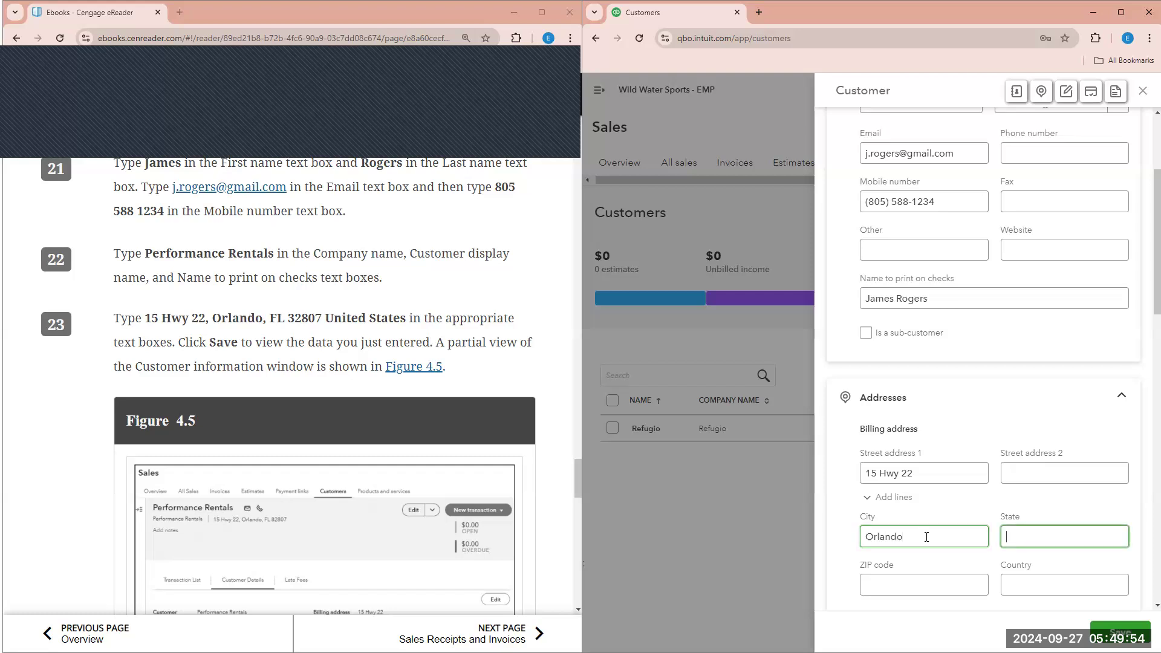
pyautogui.write('FL')
pyautogui.press('Tab')
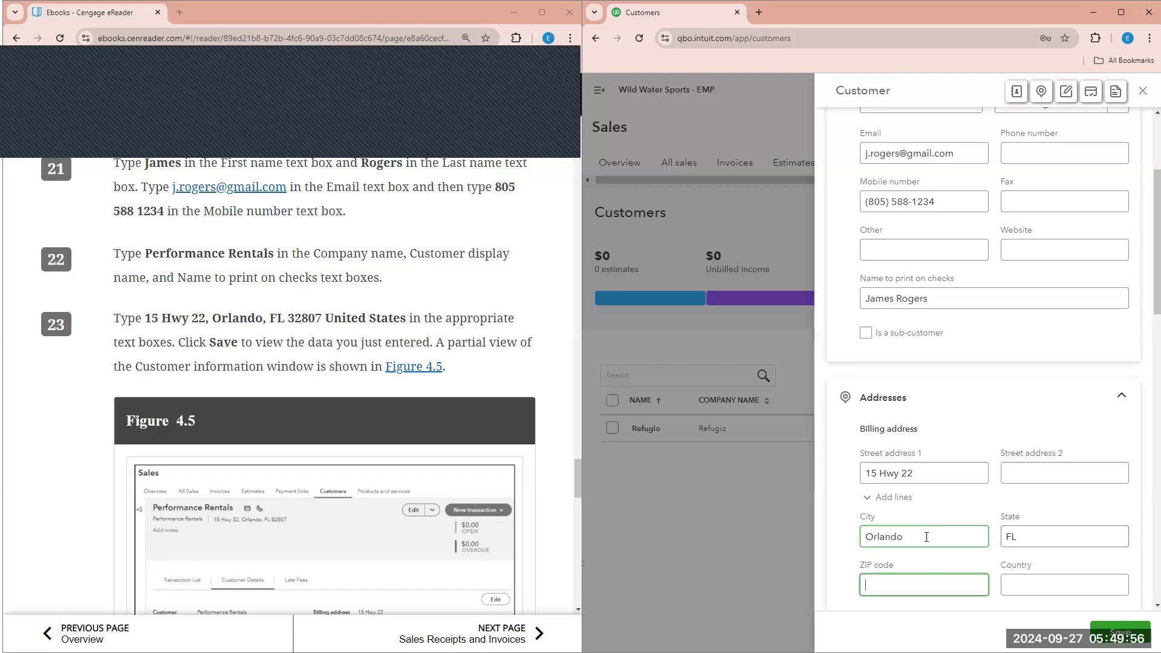
pyautogui.write('32807')
pyautogui.press('Tab')
pyautogui.write('Unit')
pyautogui.press('BackSpace')
pyautogui.press('BackSpace')
pyautogui.press('BackSpace')
pyautogui.write('nited States')
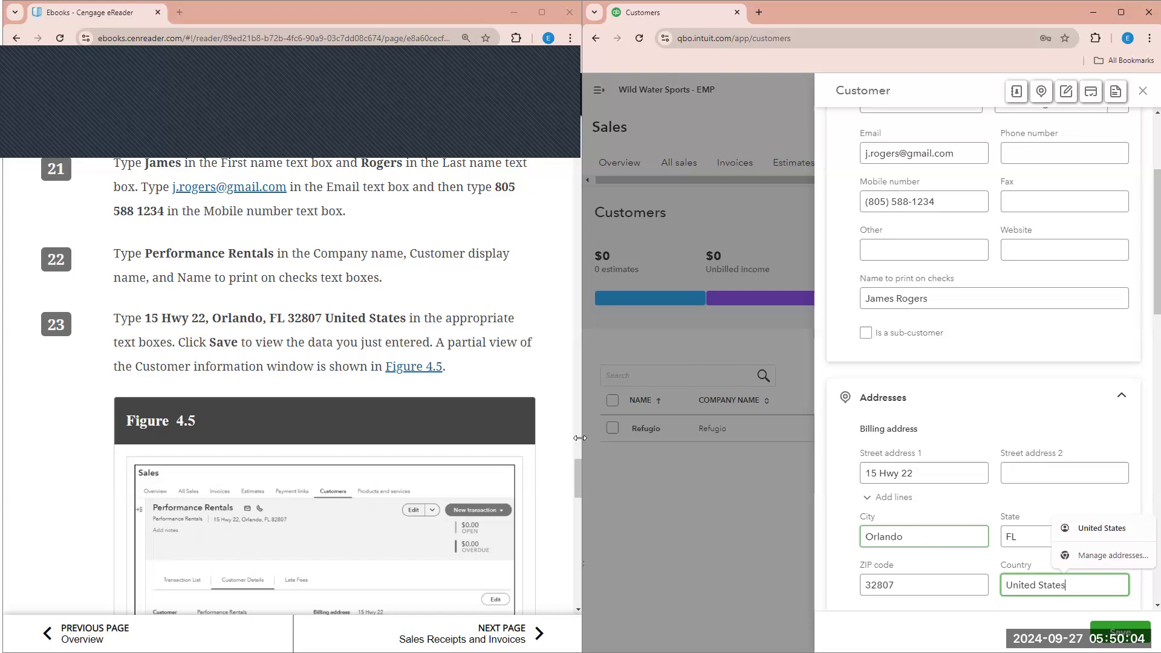
pyautogui.scroll(-3, 495, 447)
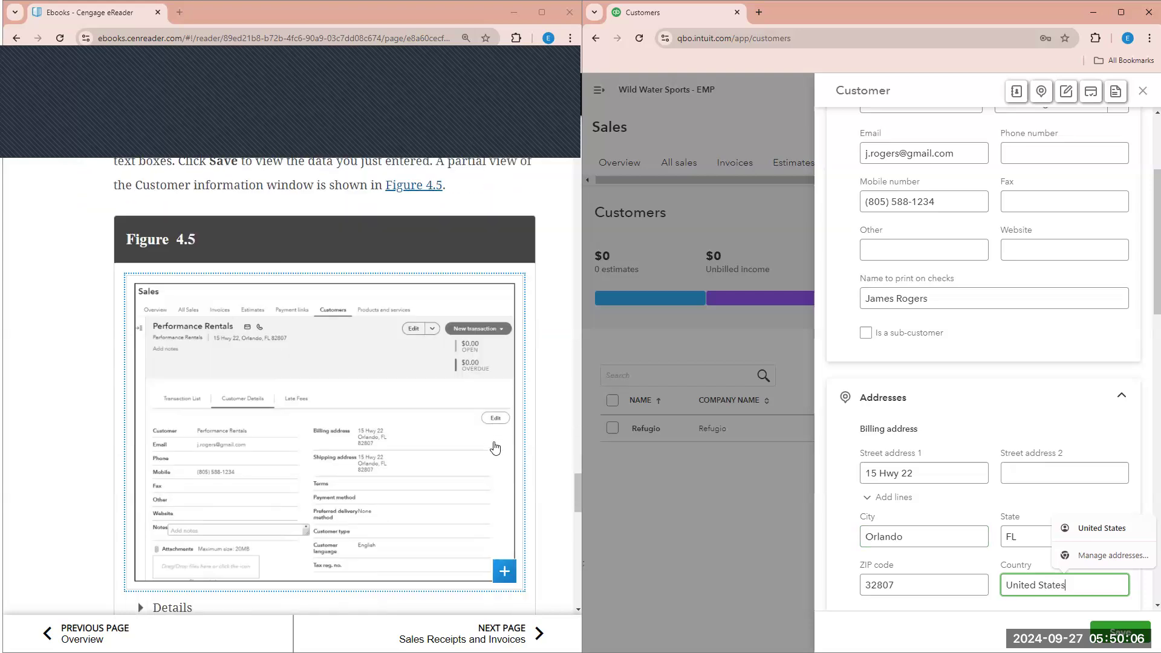
pyautogui.scroll(3, 1043, 534)
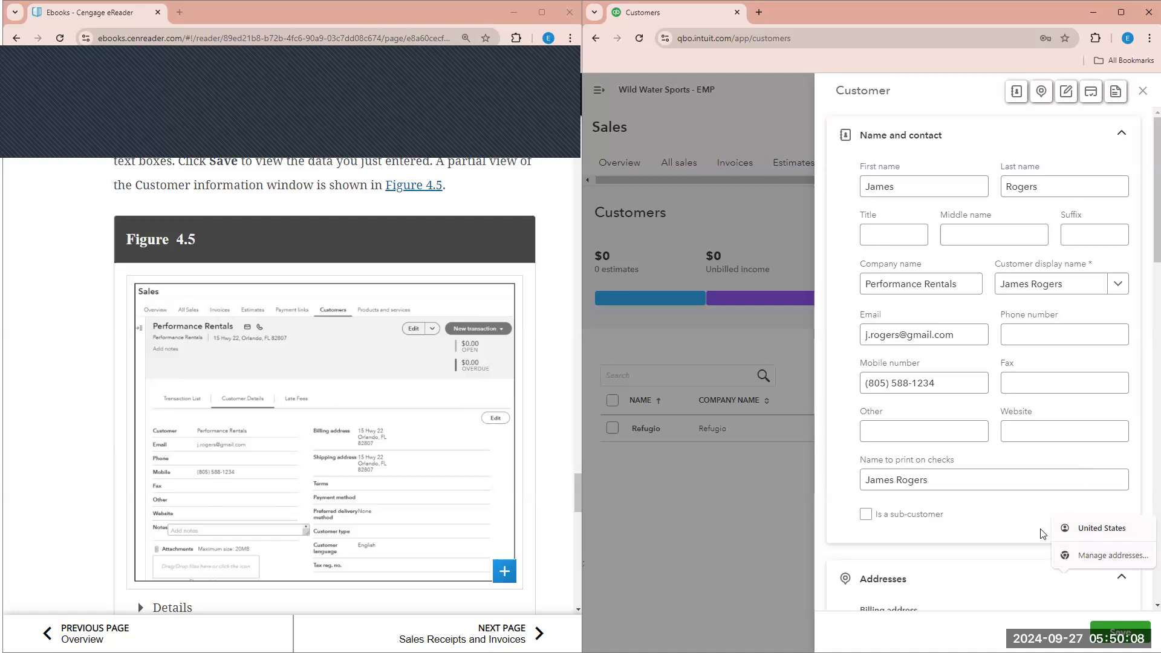
# - Set the customer display name to Performance Rentals
pyautogui.click(907, 177)
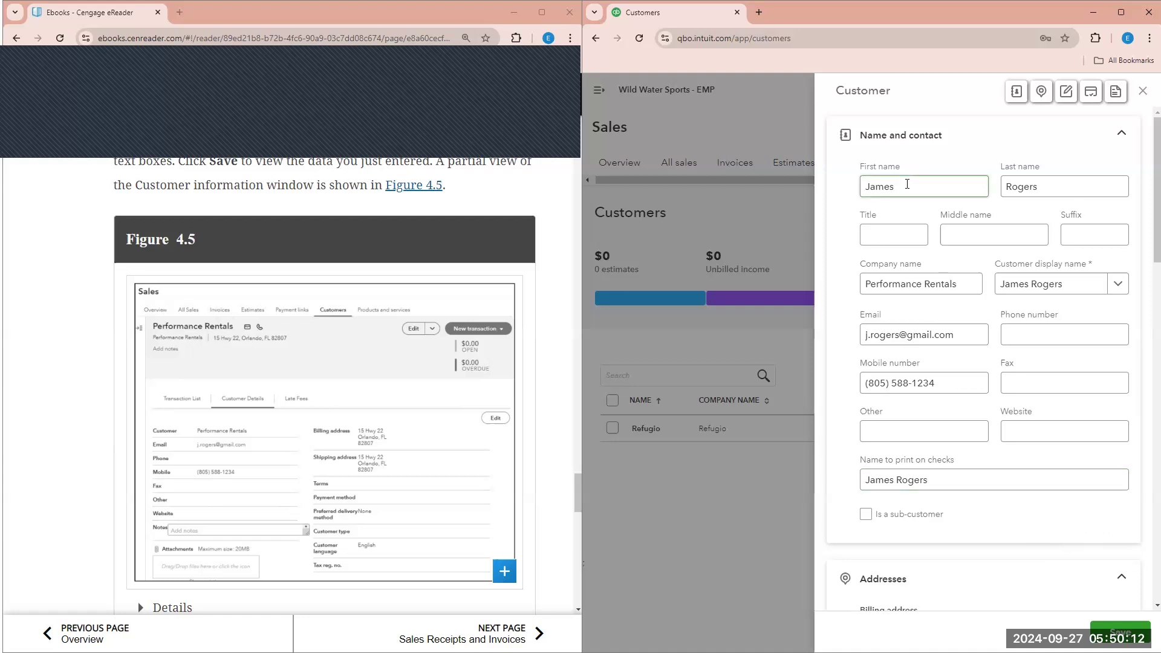
pyautogui.click(1063, 185)
pyautogui.click(1092, 289)
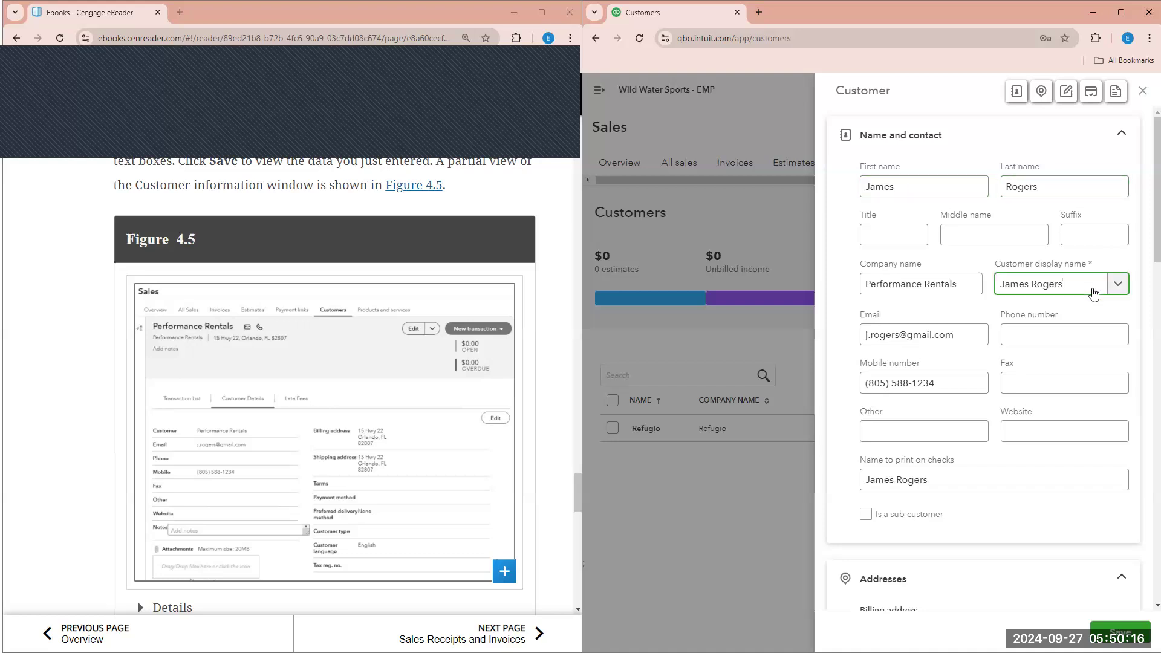
pyautogui.click(1087, 308)
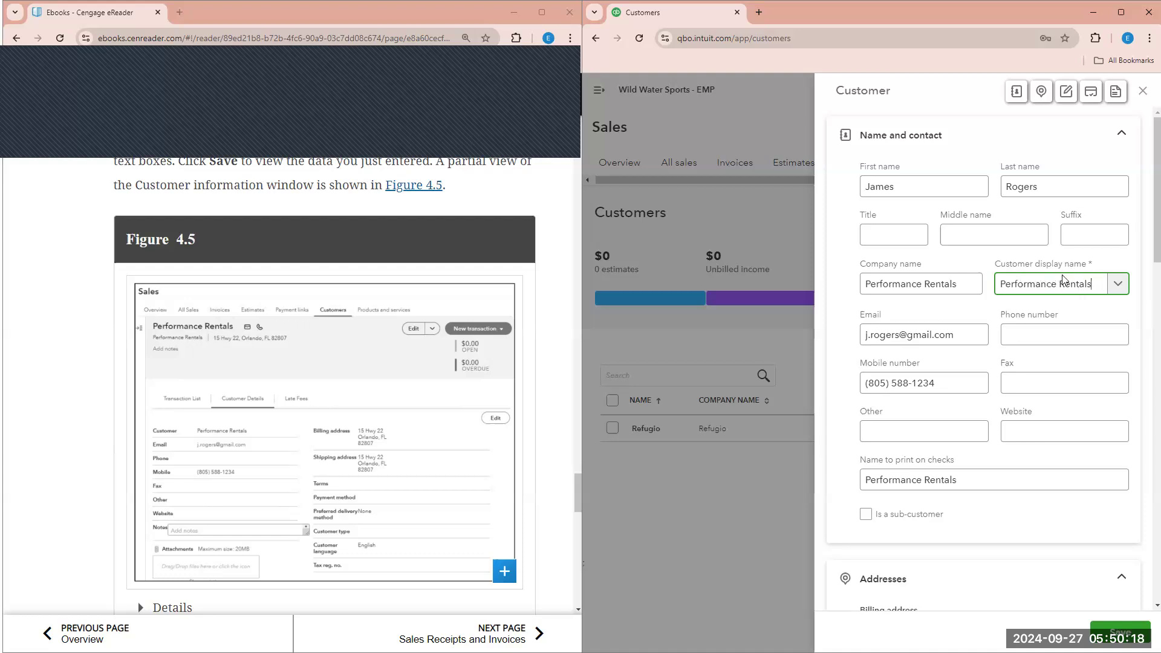
# - Review the first name, last name, company, e-mail and mobile number entries
pyautogui.click(887, 190)
pyautogui.click(1095, 185)
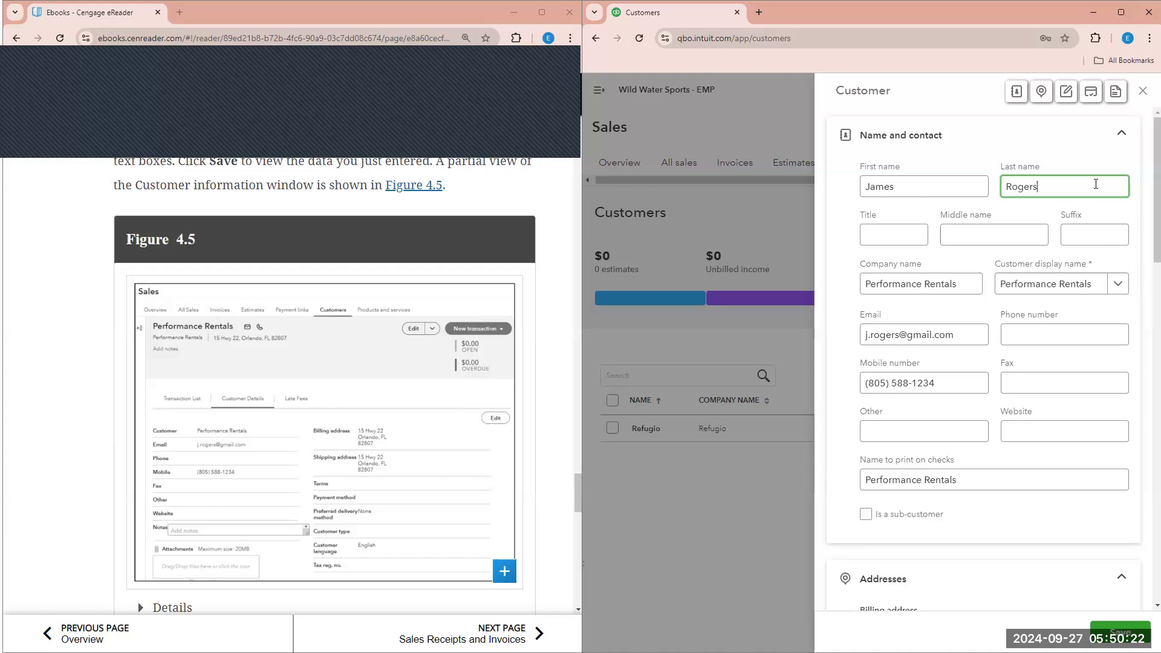
pyautogui.click(972, 278)
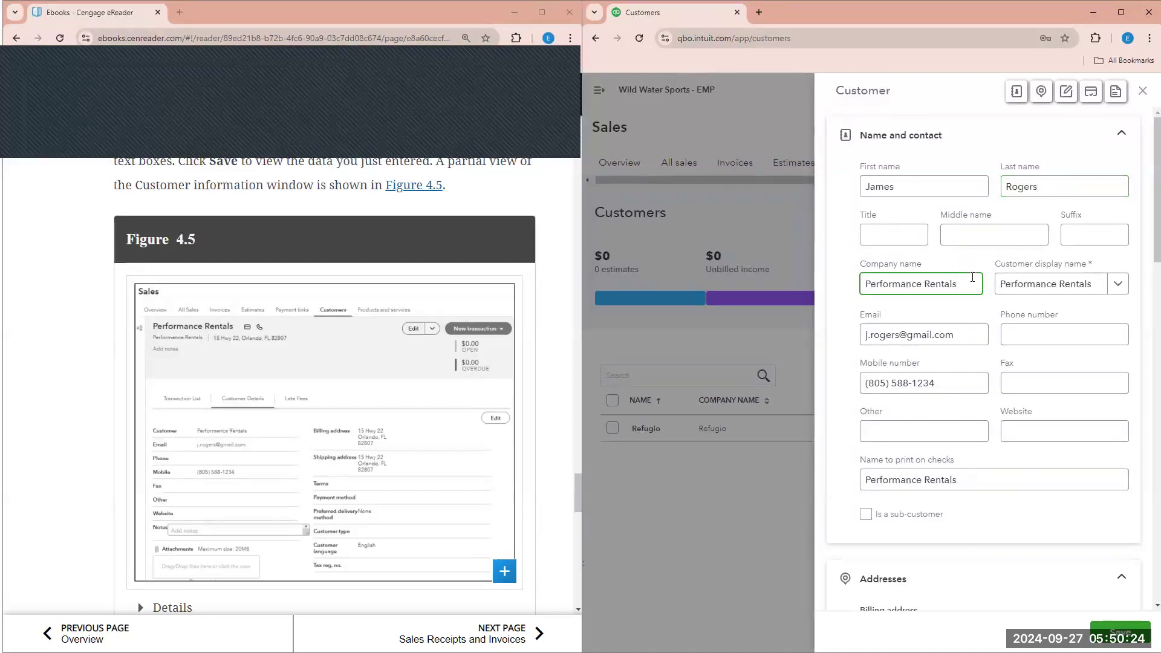
pyautogui.click(958, 333)
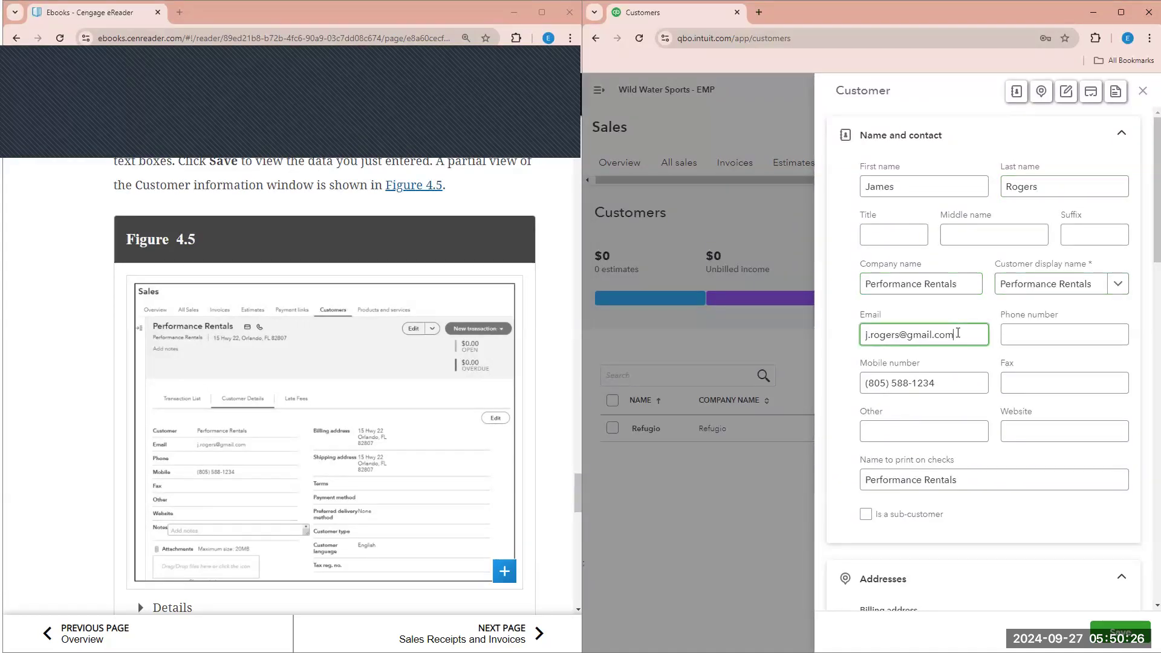
pyautogui.click(949, 384)
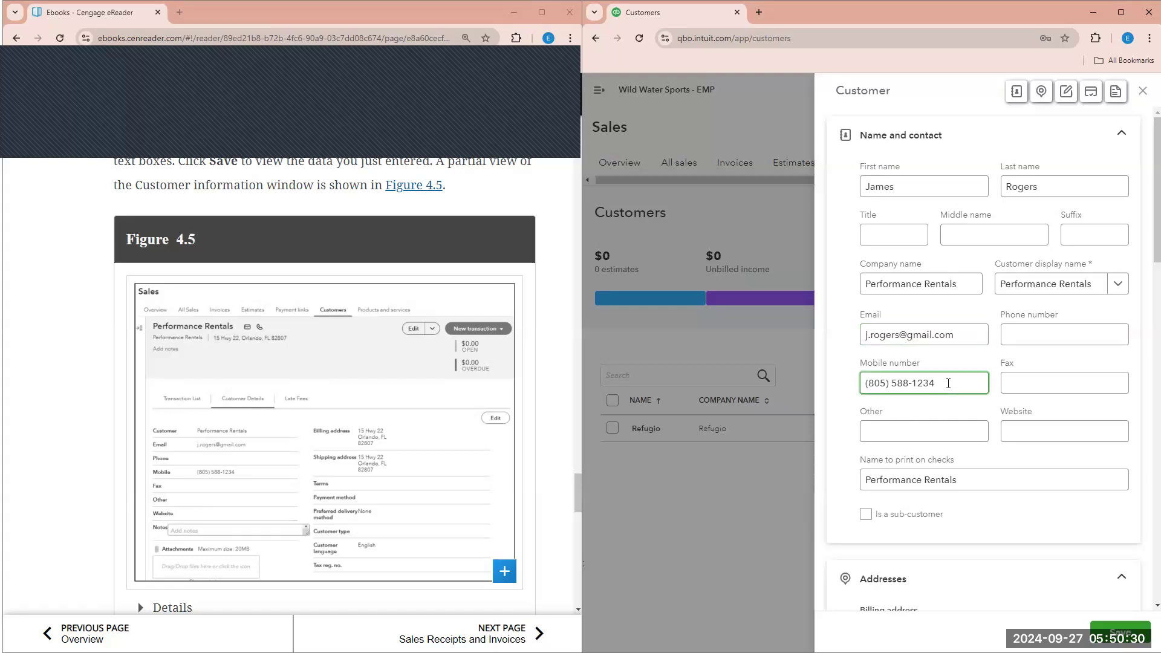
pyautogui.scroll(-6, 948, 383)
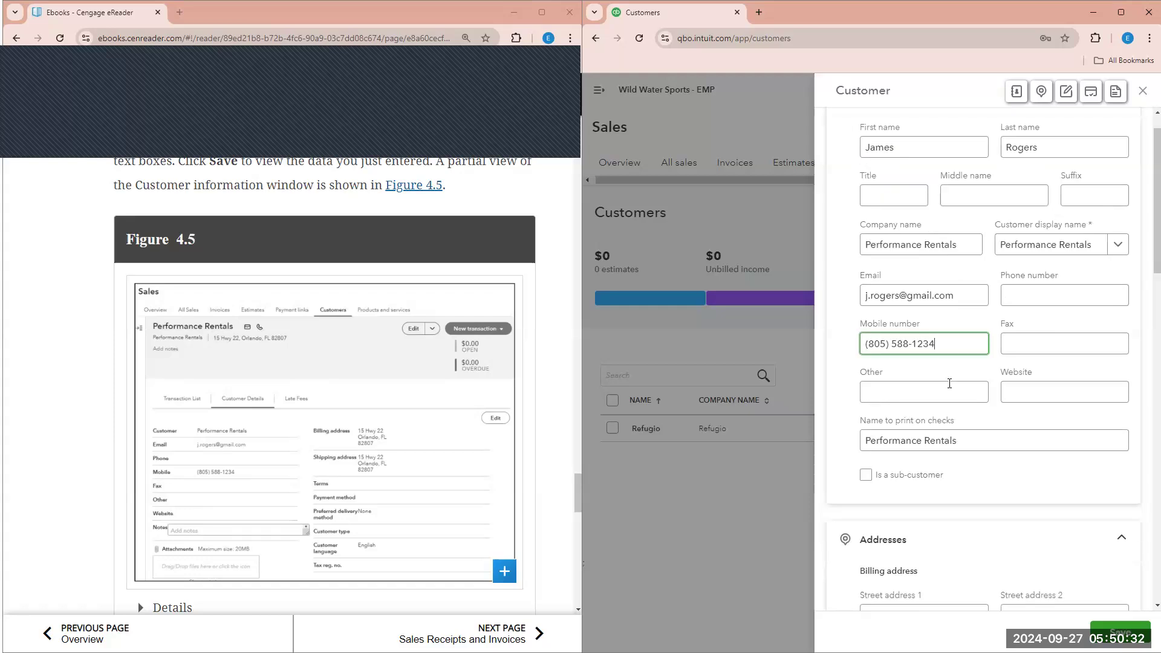
pyautogui.scroll(-1, 952, 322)
# - Check the billing street address and scroll down to the Payments section
pyautogui.click(929, 237)
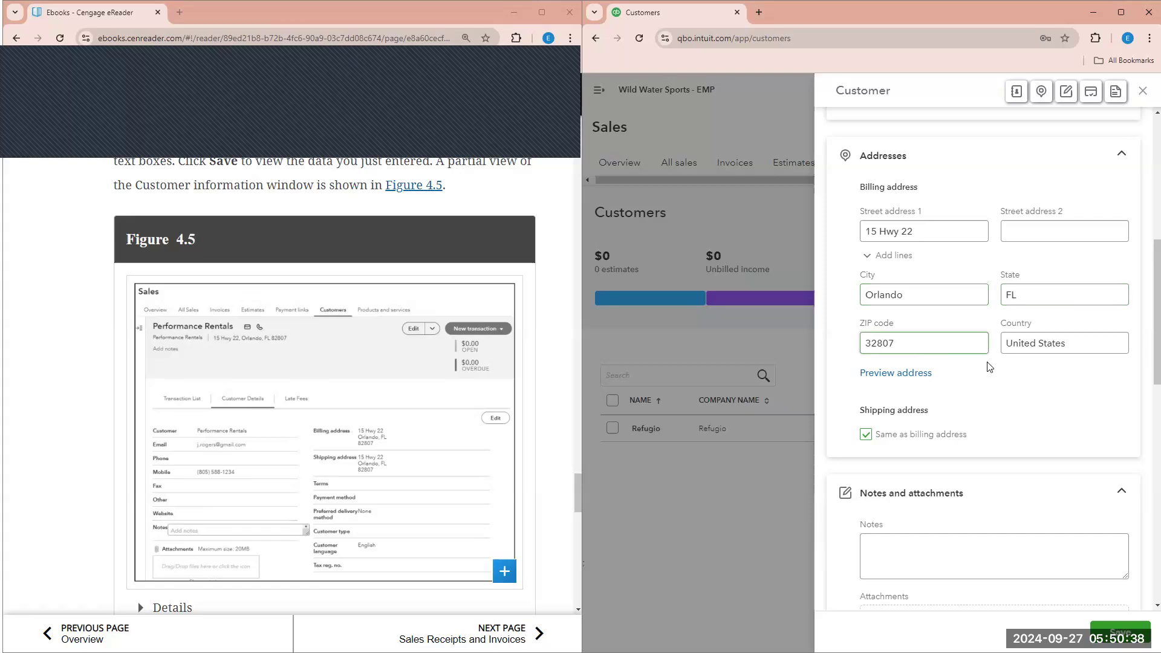
pyautogui.scroll(-2, 466, 392)
pyautogui.scroll(-1, 917, 404)
pyautogui.scroll(-12, 917, 405)
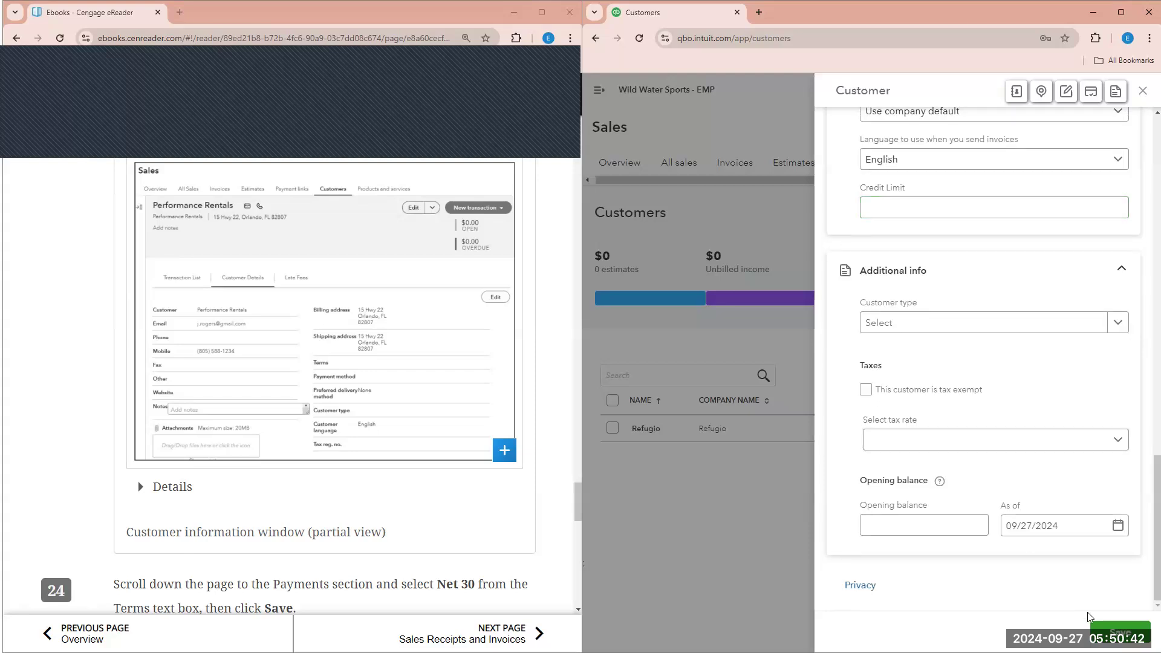
pyautogui.scroll(-3, 389, 459)
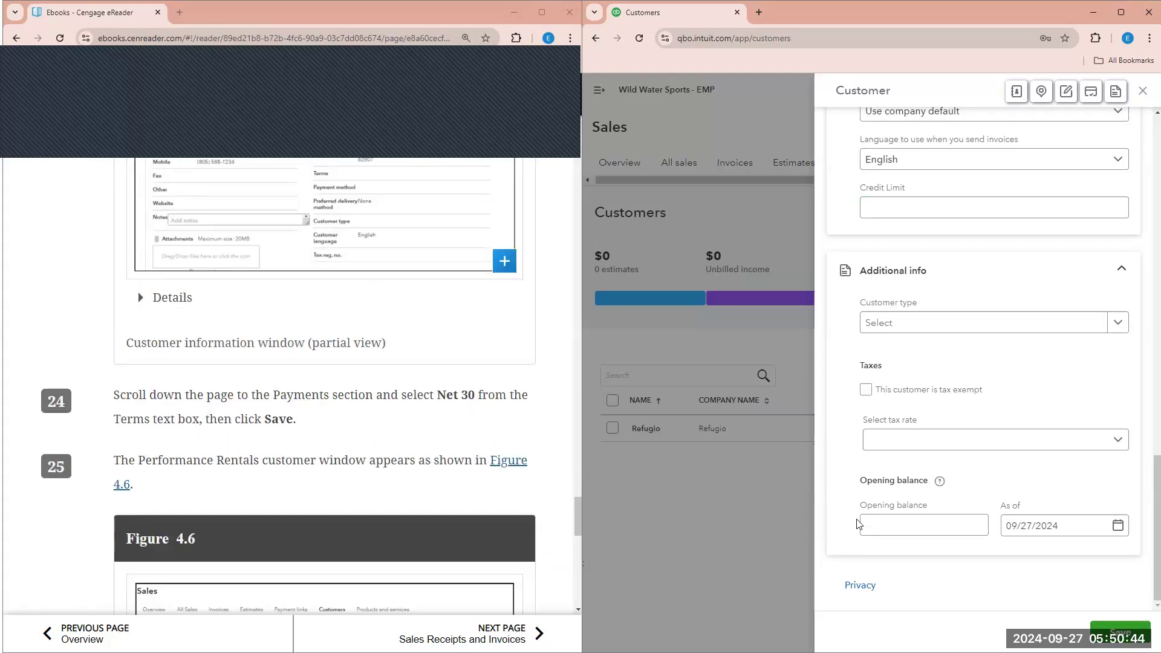
pyautogui.scroll(-2, 508, 481)
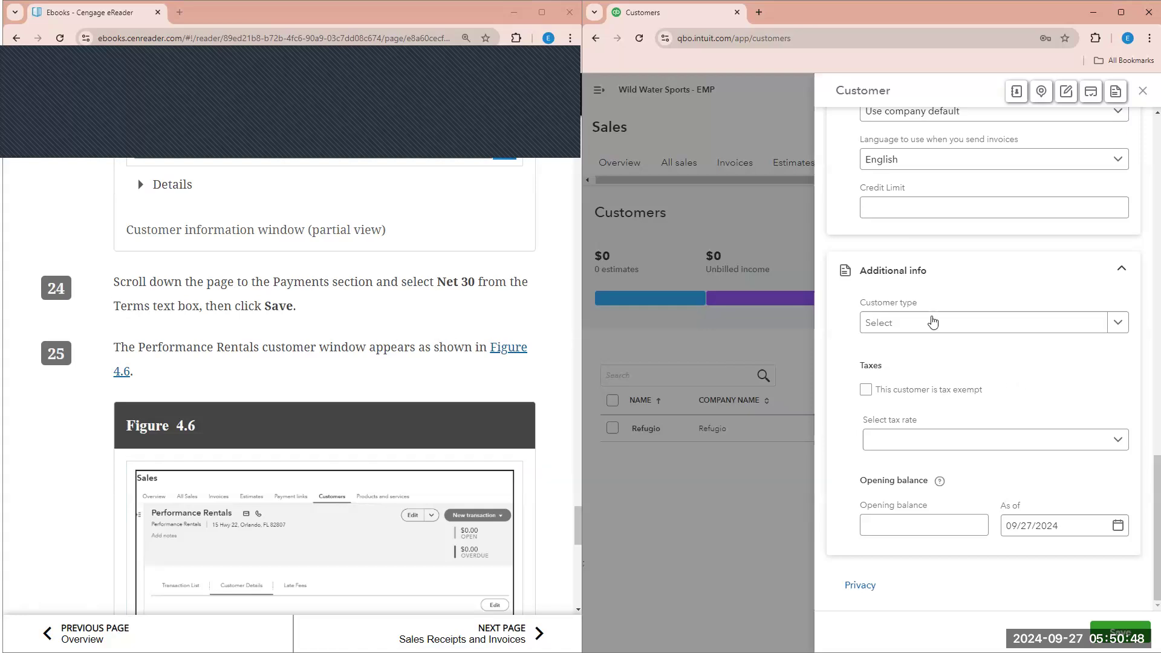
pyautogui.scroll(6, 931, 322)
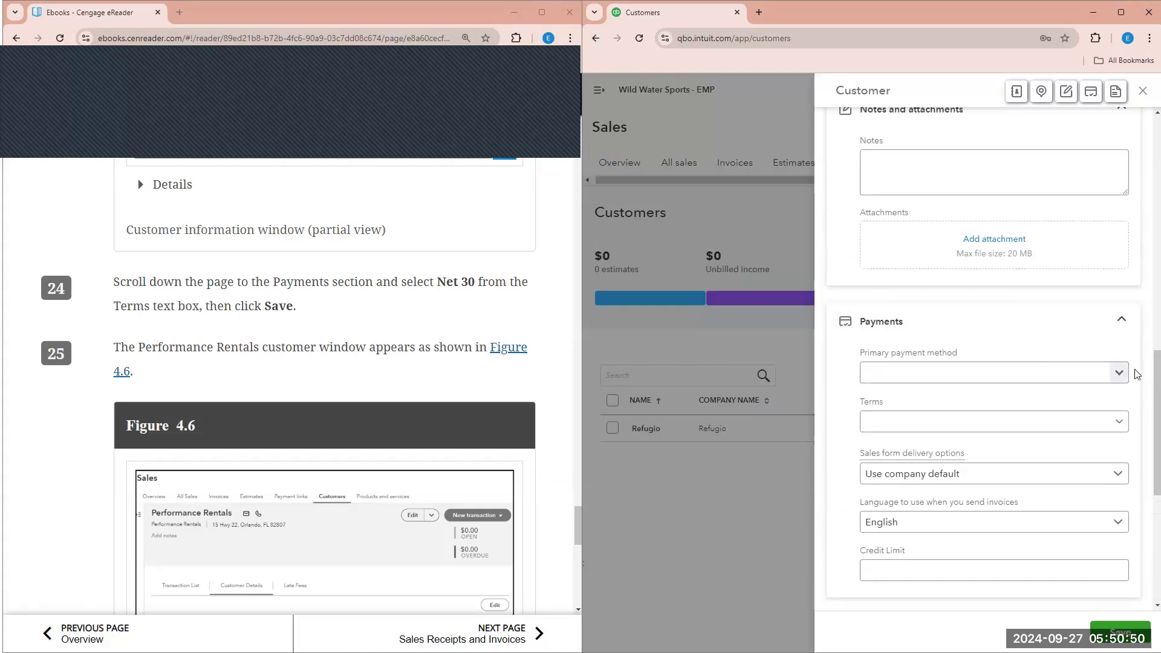
# - Set the customer's payment terms to Net 30
pyautogui.click(1122, 423)
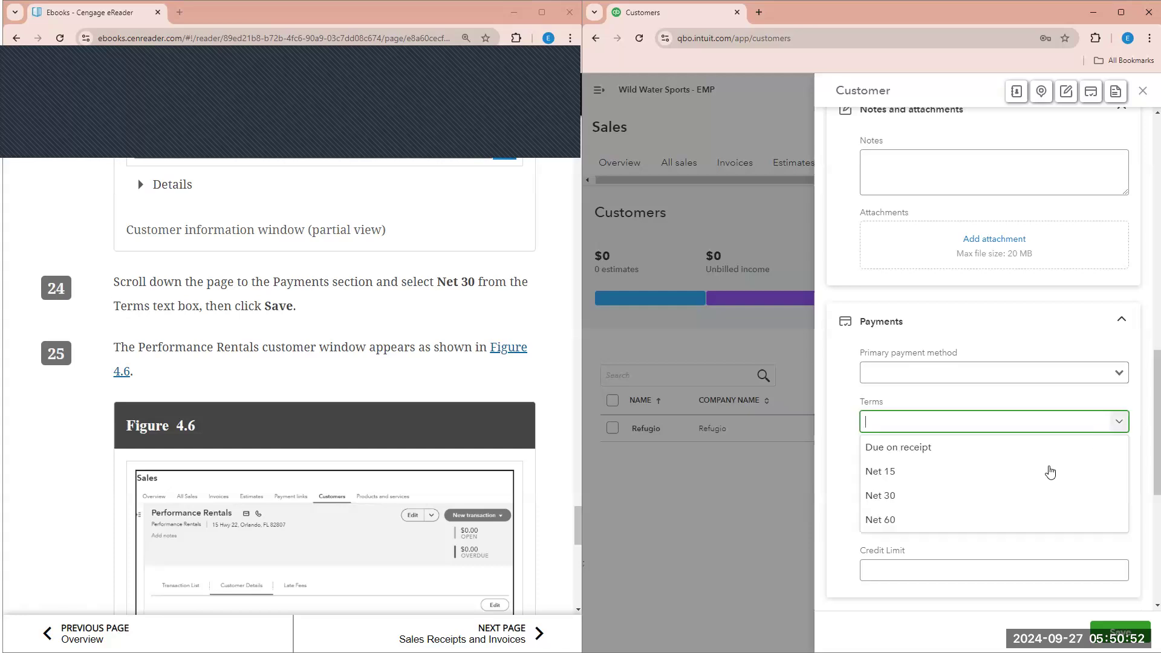
pyautogui.click(1008, 499)
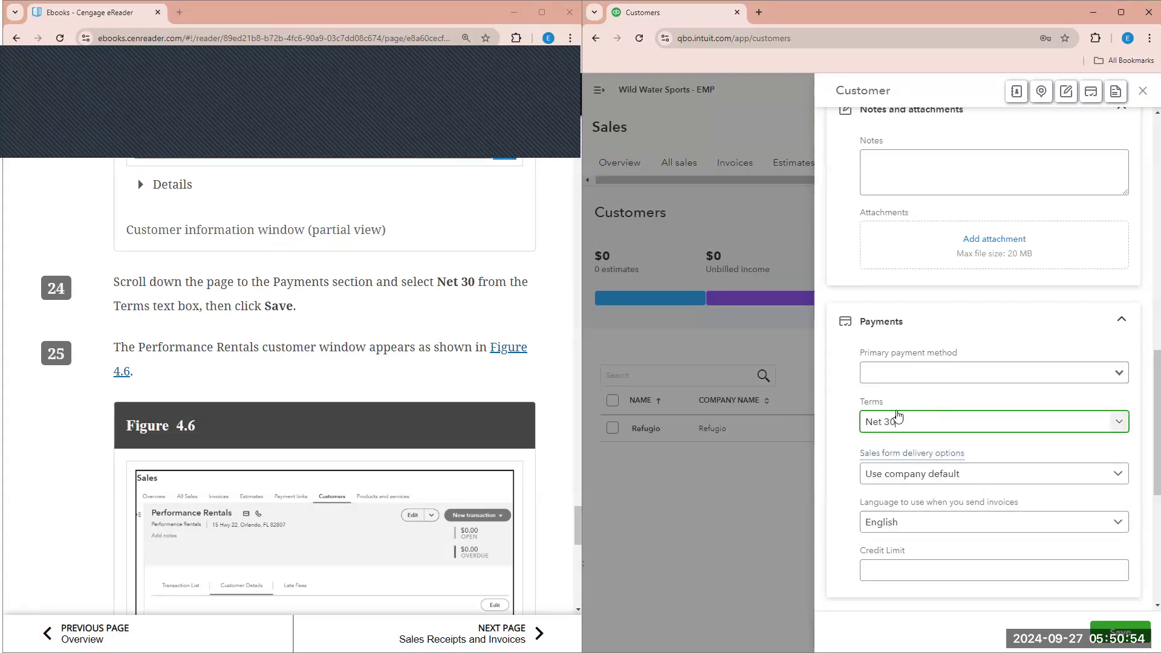
pyautogui.scroll(-3, 341, 306)
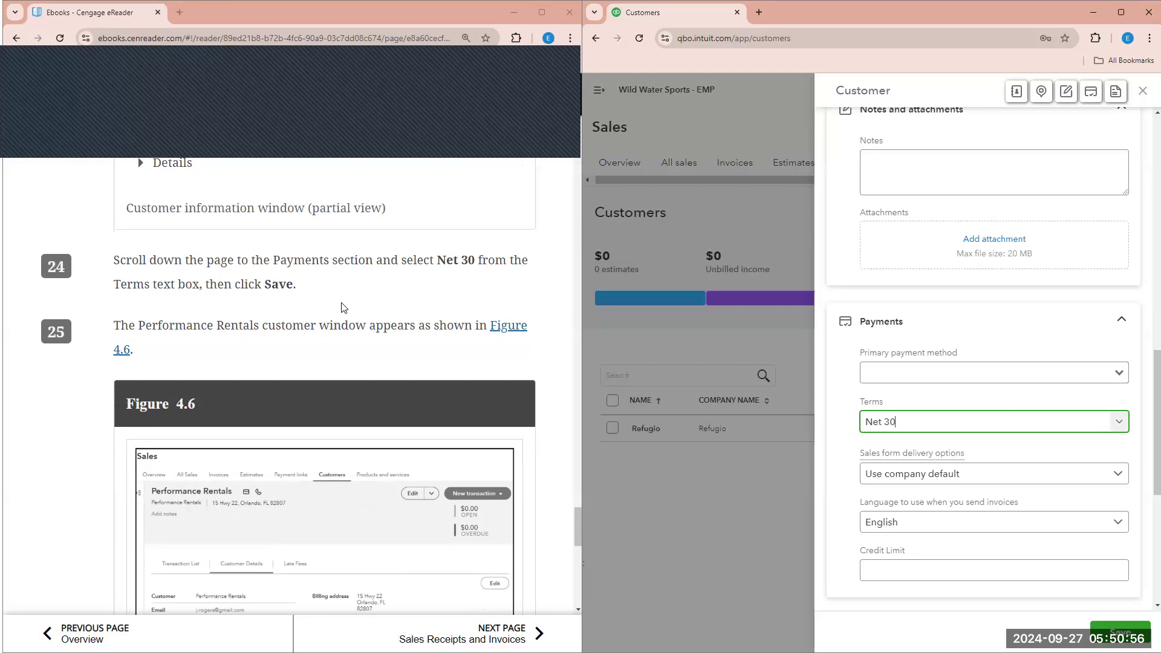
pyautogui.scroll(-2, 341, 305)
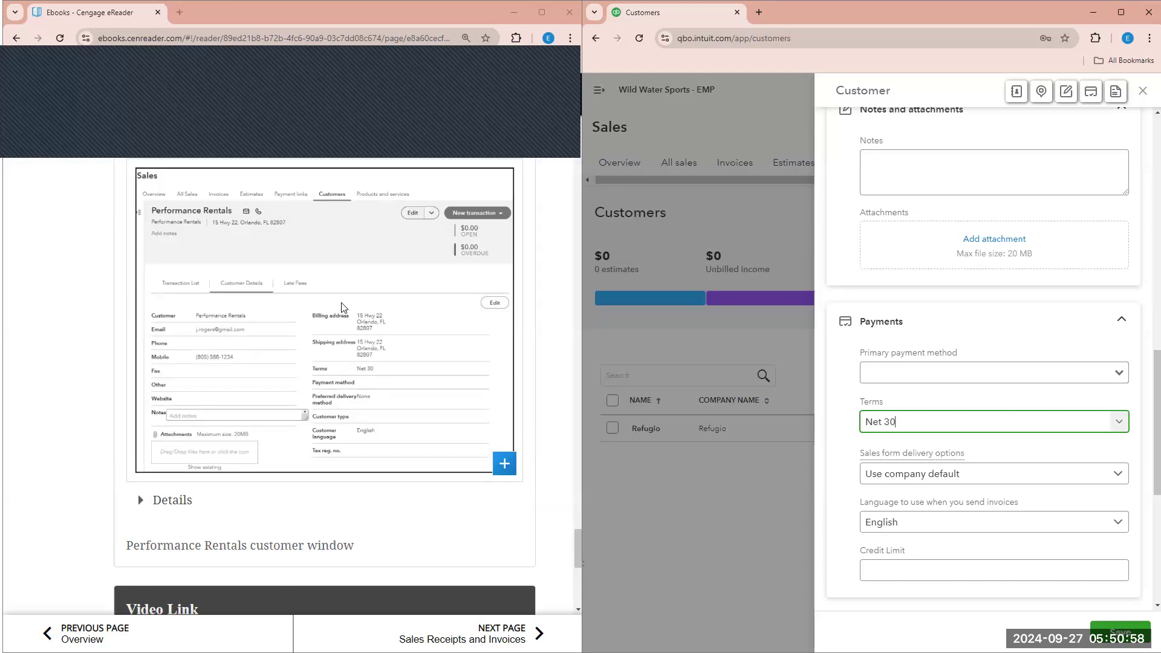
pyautogui.scroll(3, 293, 298)
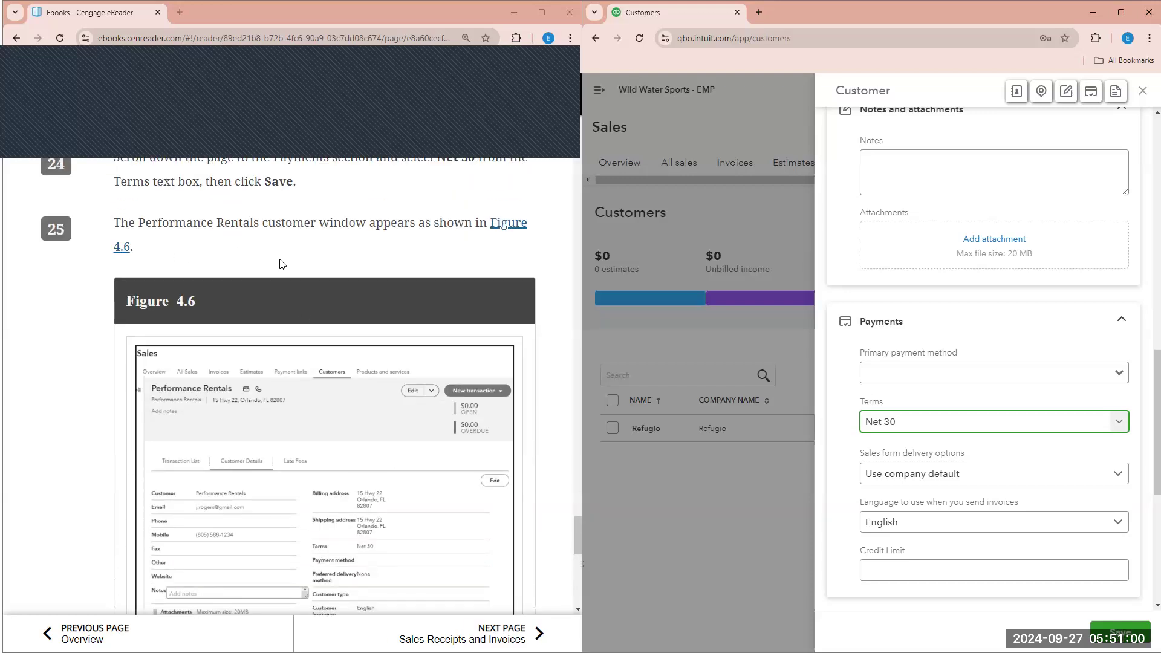
pyautogui.scroll(-4, 280, 263)
pyautogui.scroll(-5, 280, 264)
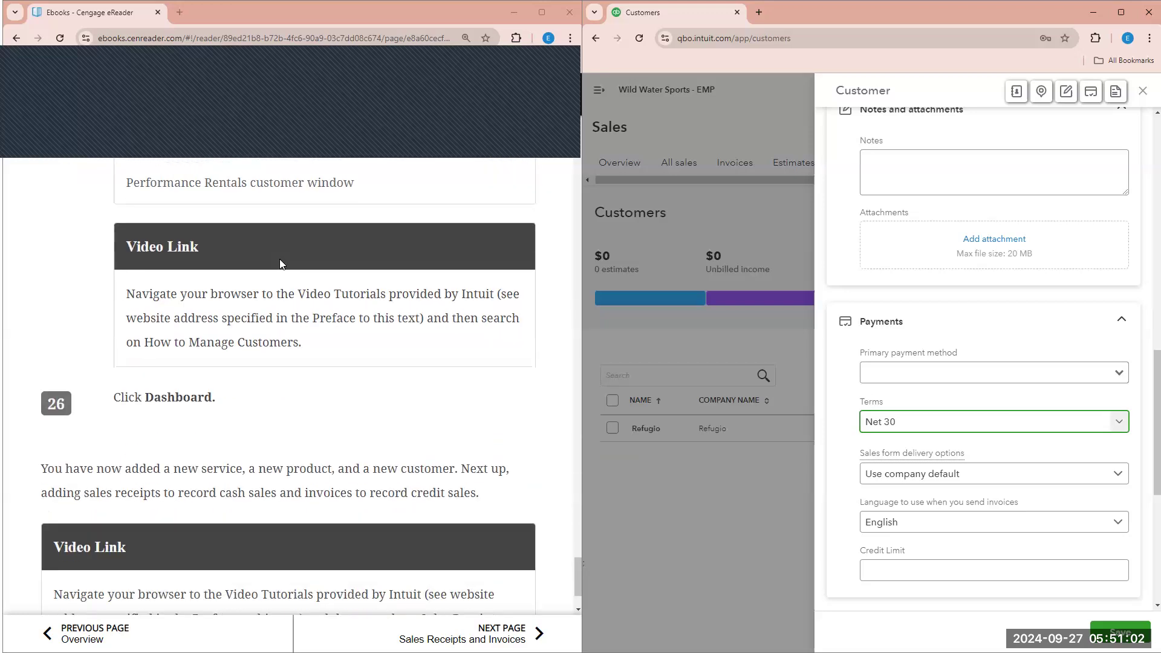
pyautogui.scroll(-2, 399, 490)
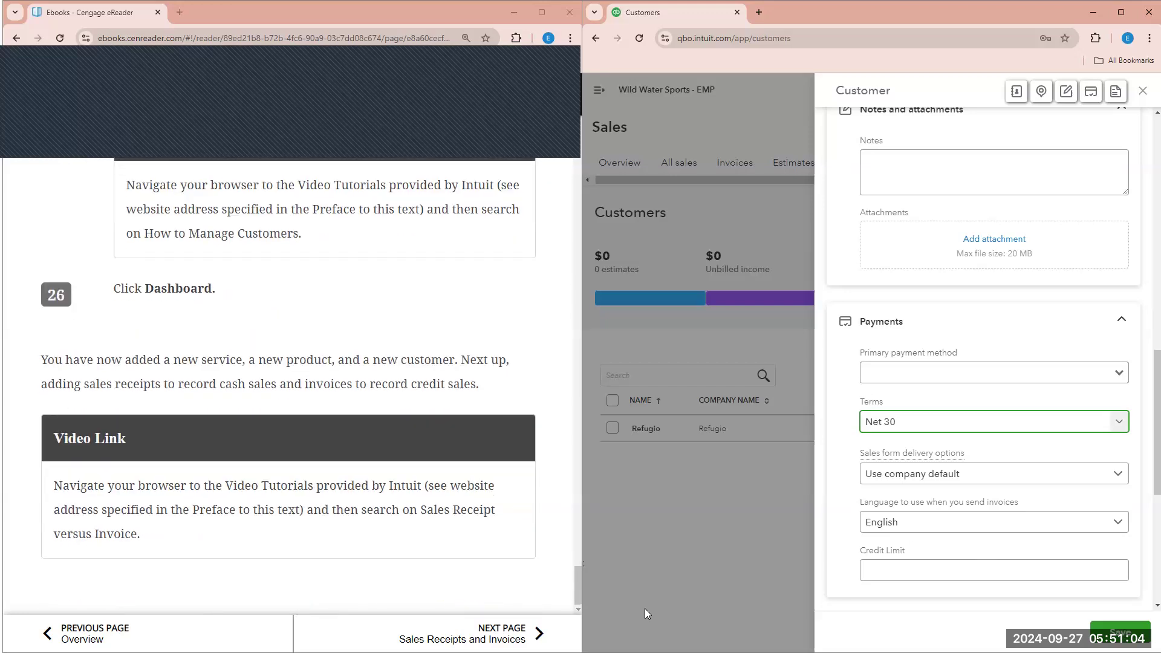
# - Save the Performance Rentals customer, declining Chrome's offer to save the address
pyautogui.click(1121, 631)
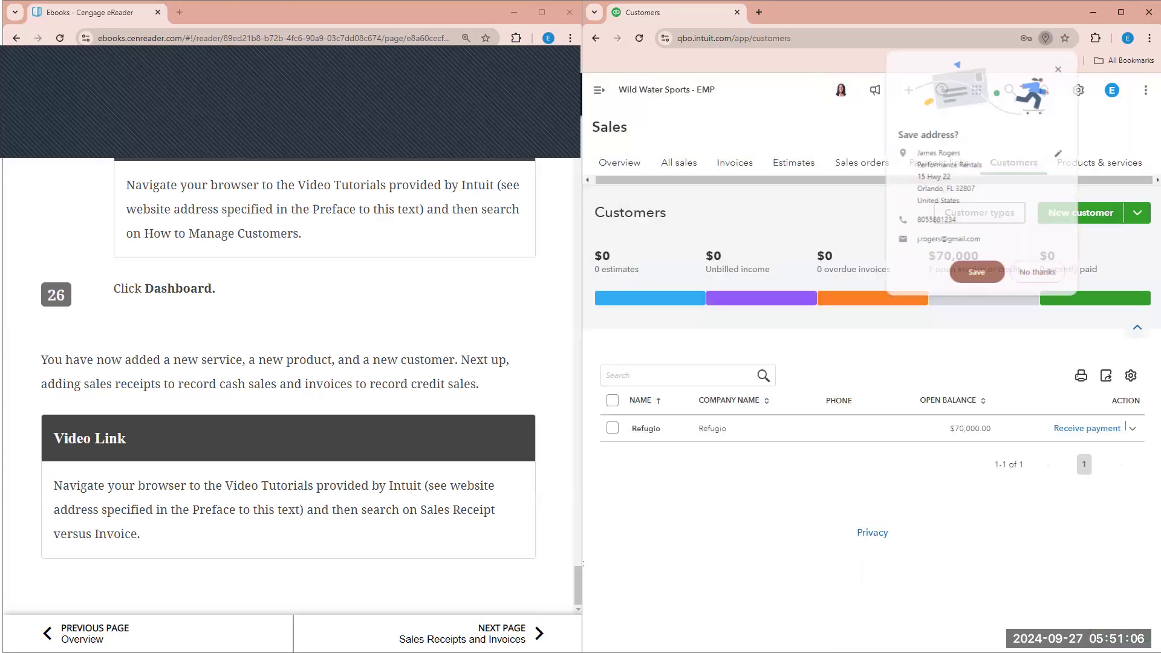
pyautogui.click(1037, 275)
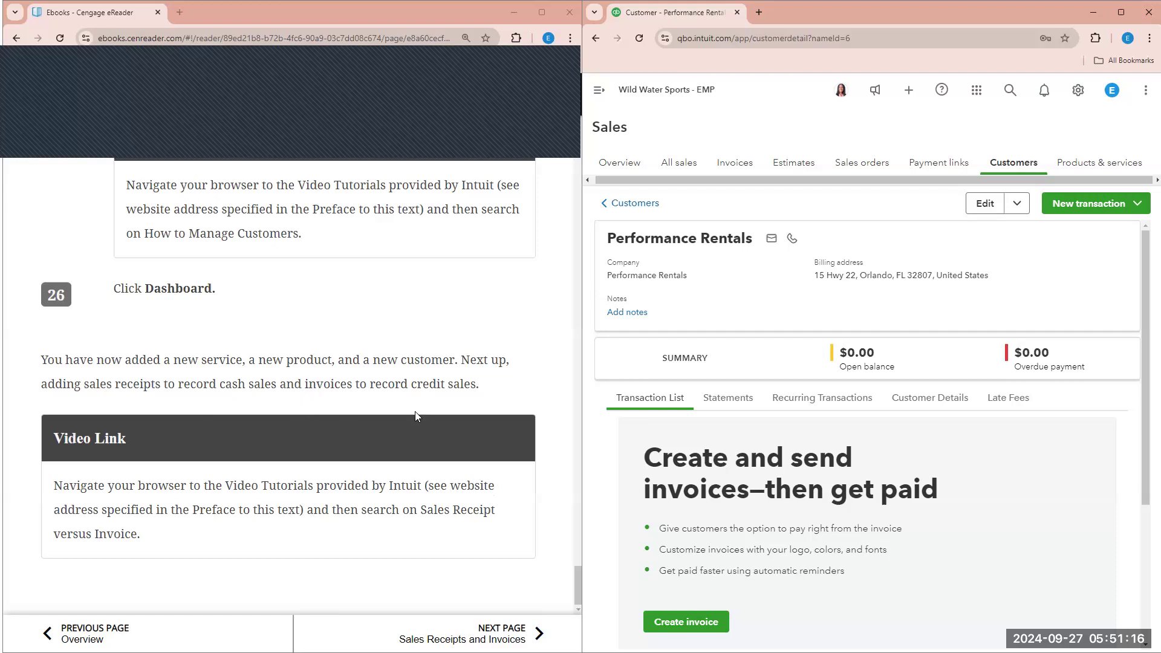
pyautogui.scroll(3, 442, 411)
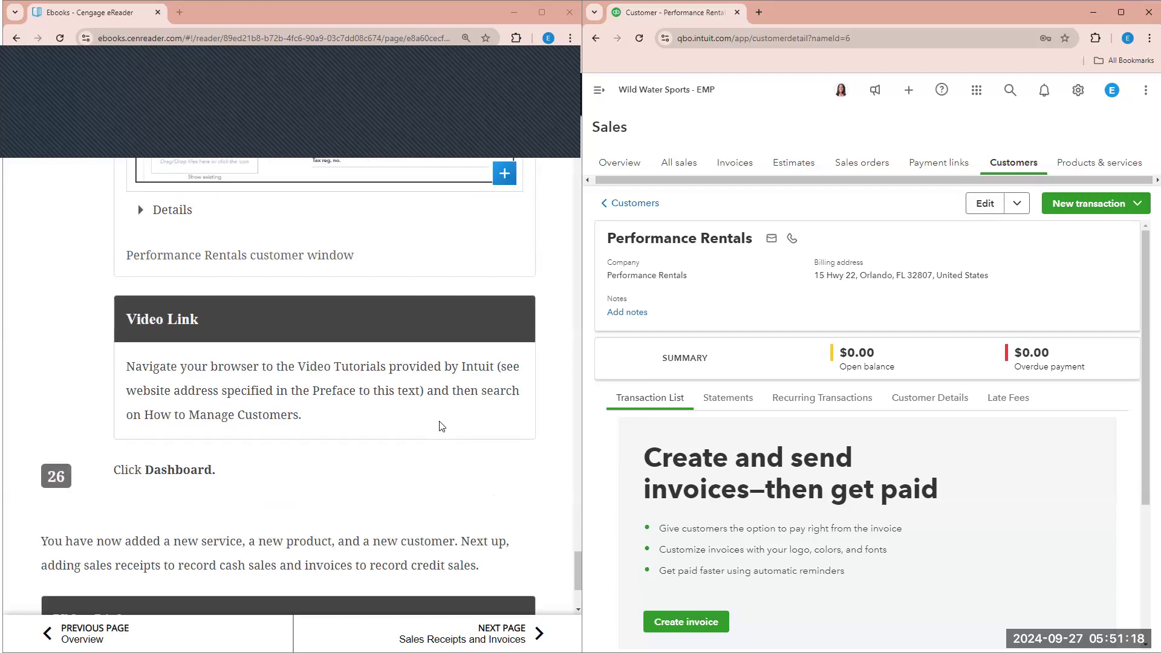
pyautogui.scroll(3, 312, 455)
pyautogui.scroll(2, 193, 502)
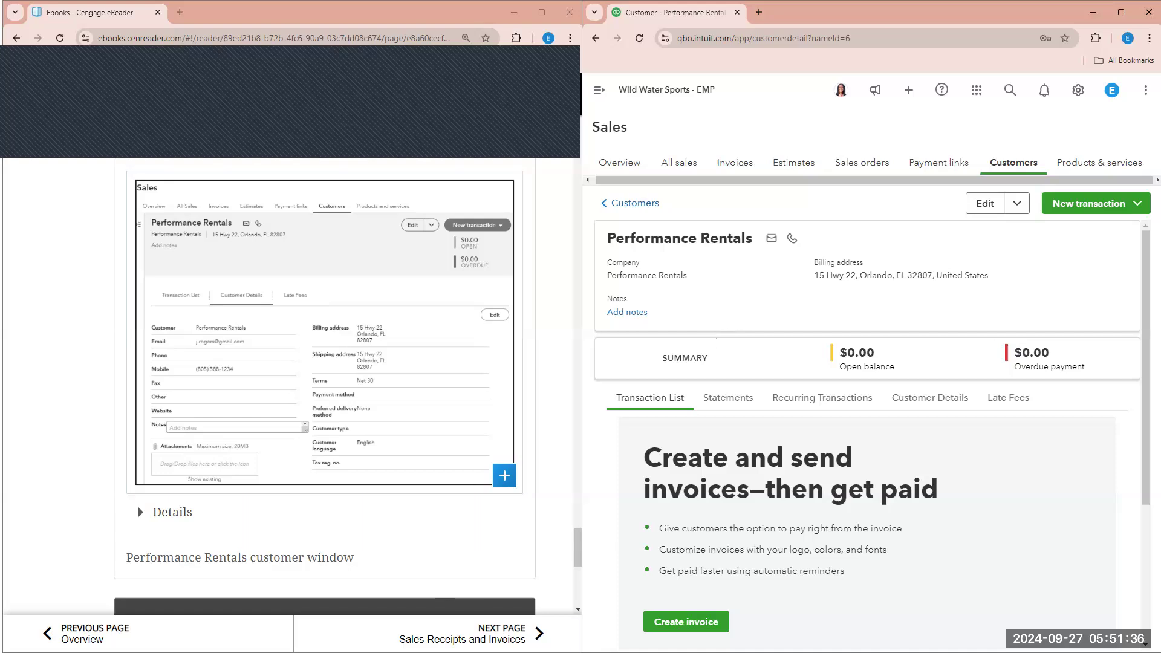
# - Advance the eReader to the Sales Receipts and Invoices page
pyautogui.click(499, 634)
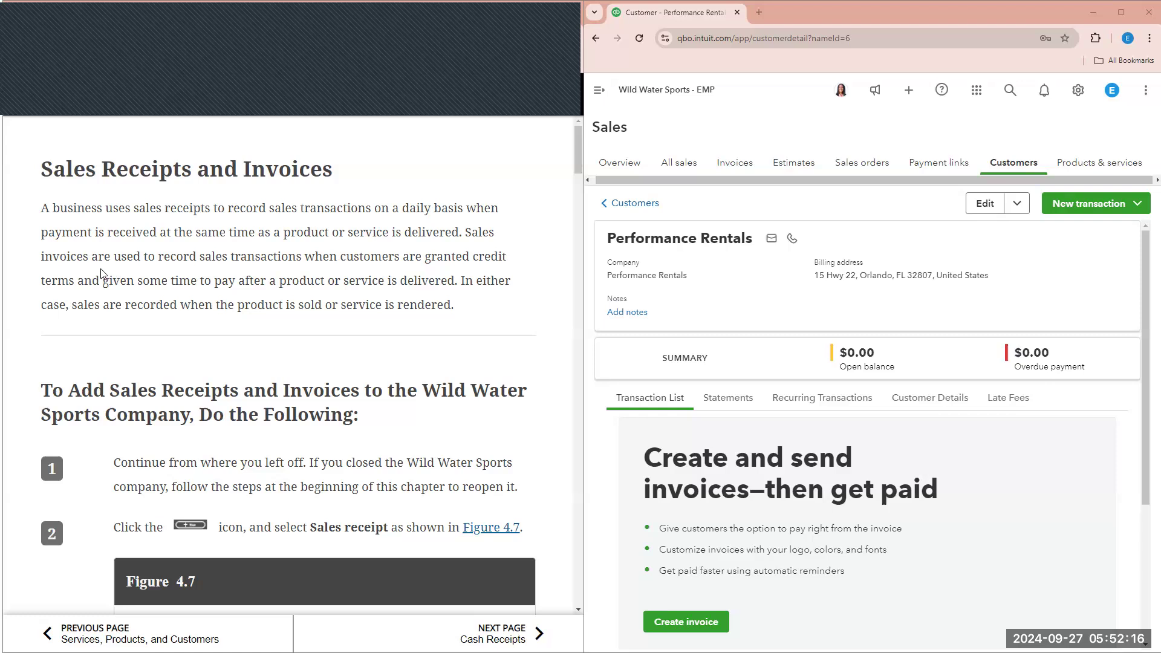
pyautogui.scroll(-1, 102, 274)
pyautogui.scroll(-2, 103, 274)
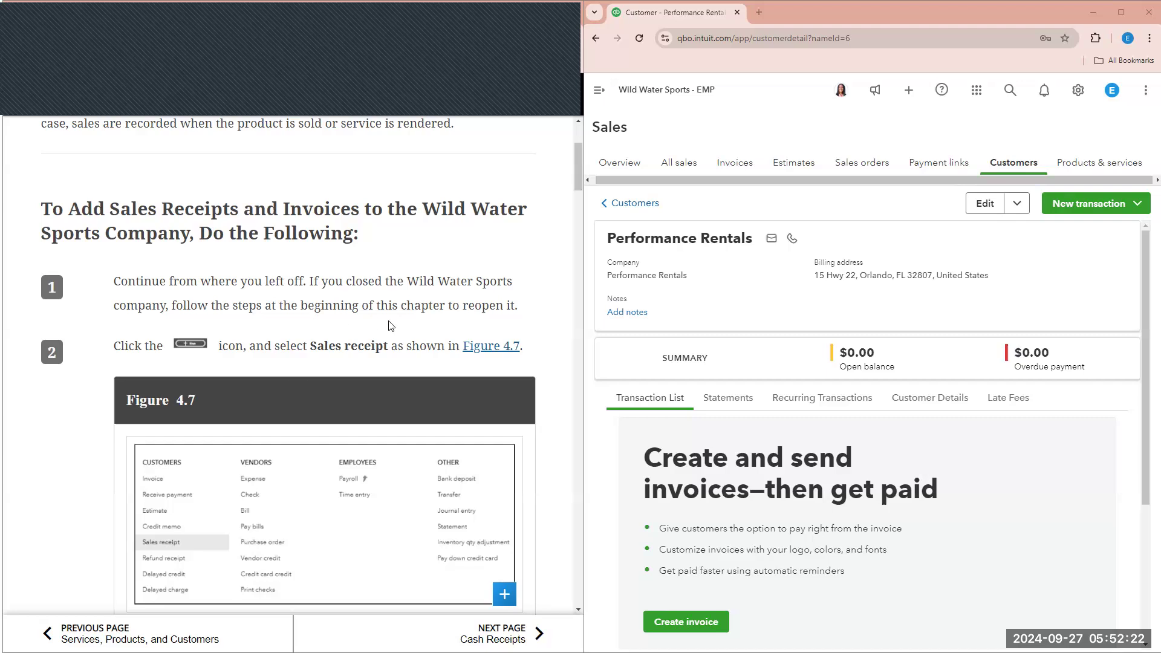
pyautogui.scroll(-1, 174, 306)
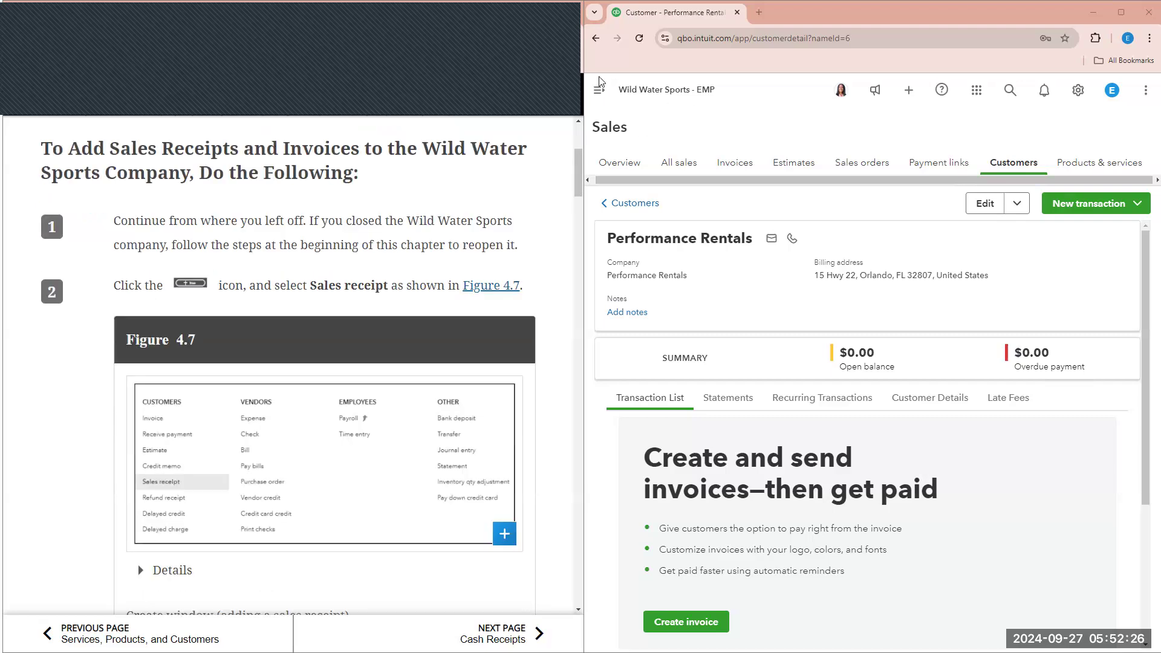
# - Start a new blank Sales Receipt from the + New menu
pyautogui.click(602, 86)
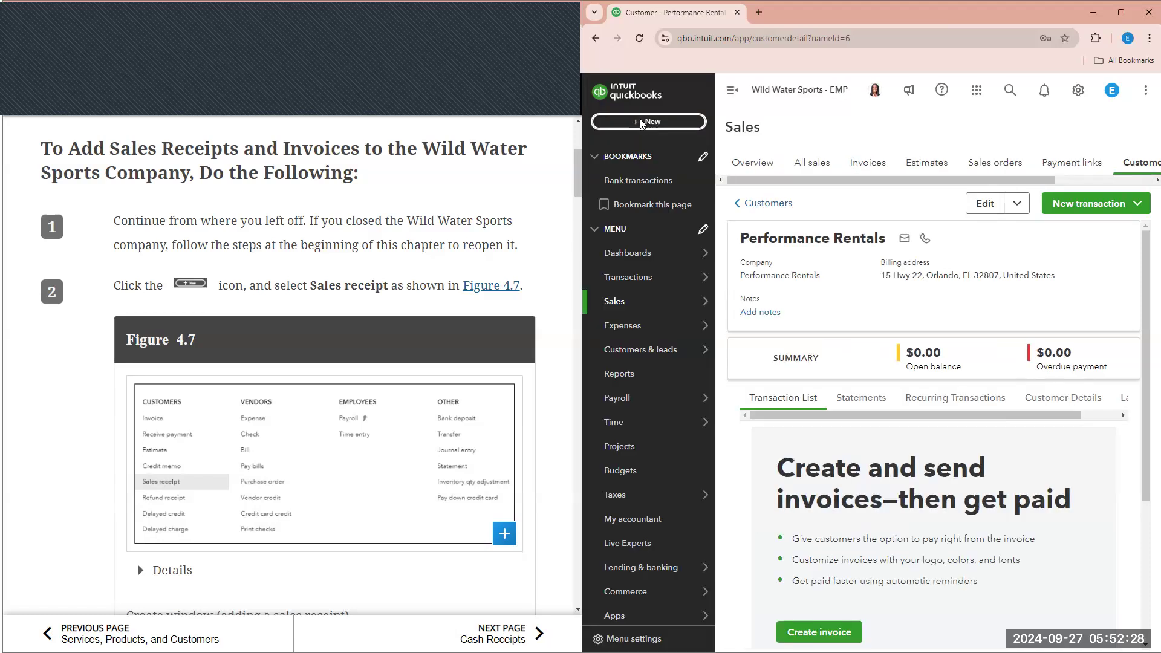
pyautogui.click(643, 122)
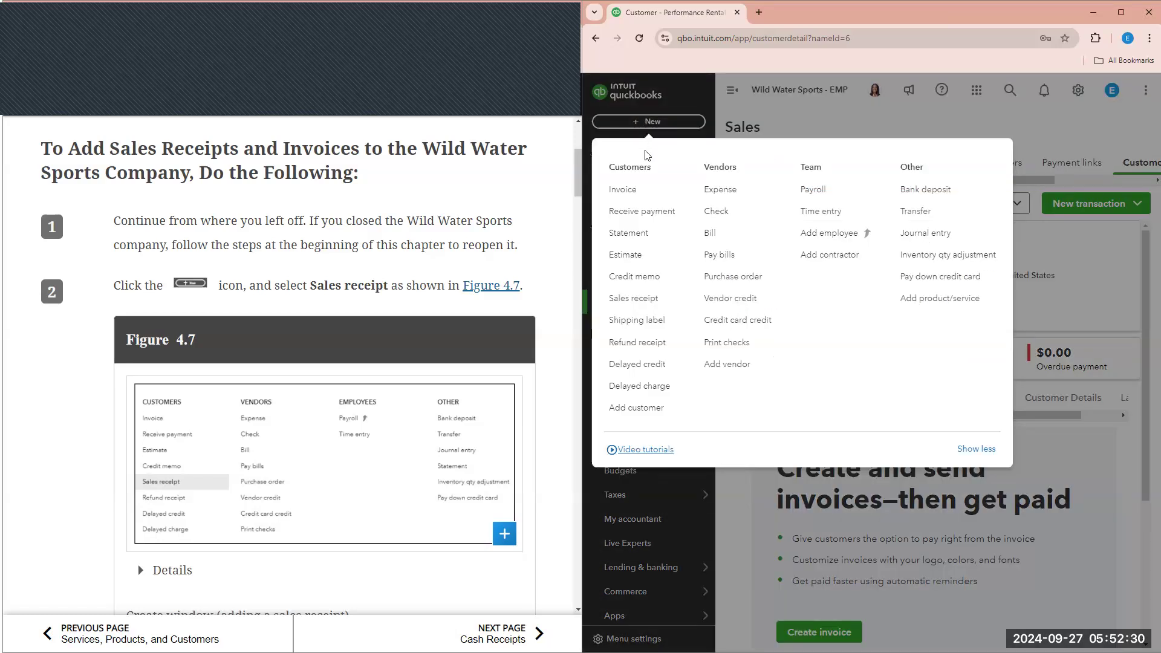
pyautogui.click(629, 303)
# - Type Southtown Watersports into the Customer field of Sales Receipt #1001
pyautogui.scroll(-2, 488, 278)
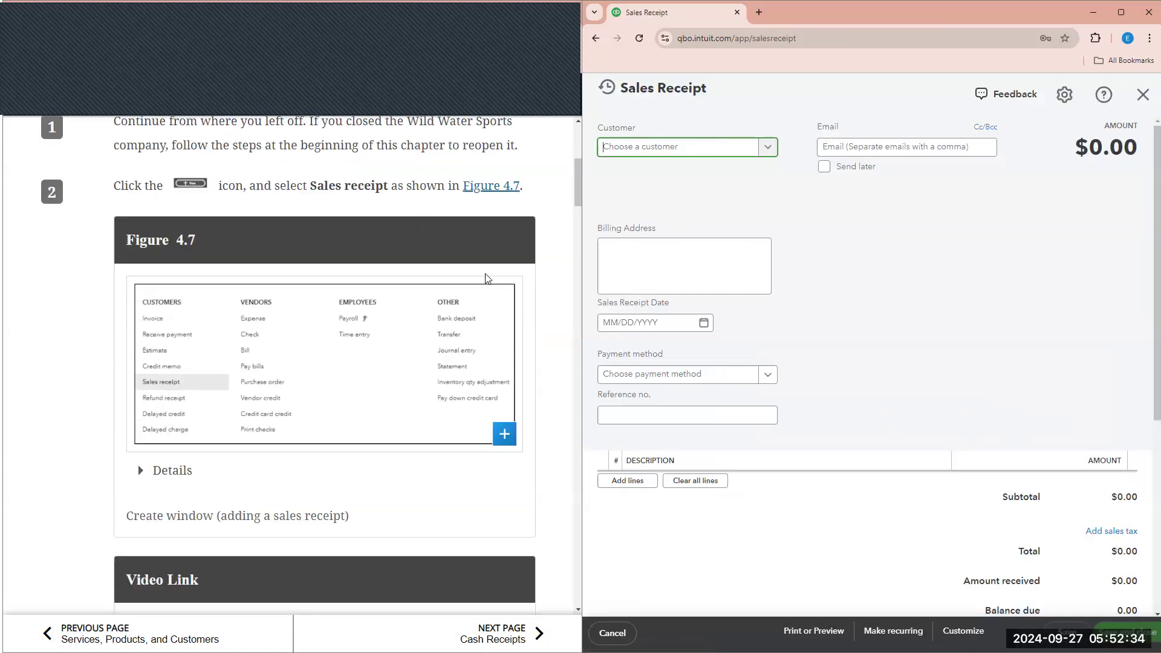
pyautogui.scroll(-6, 487, 278)
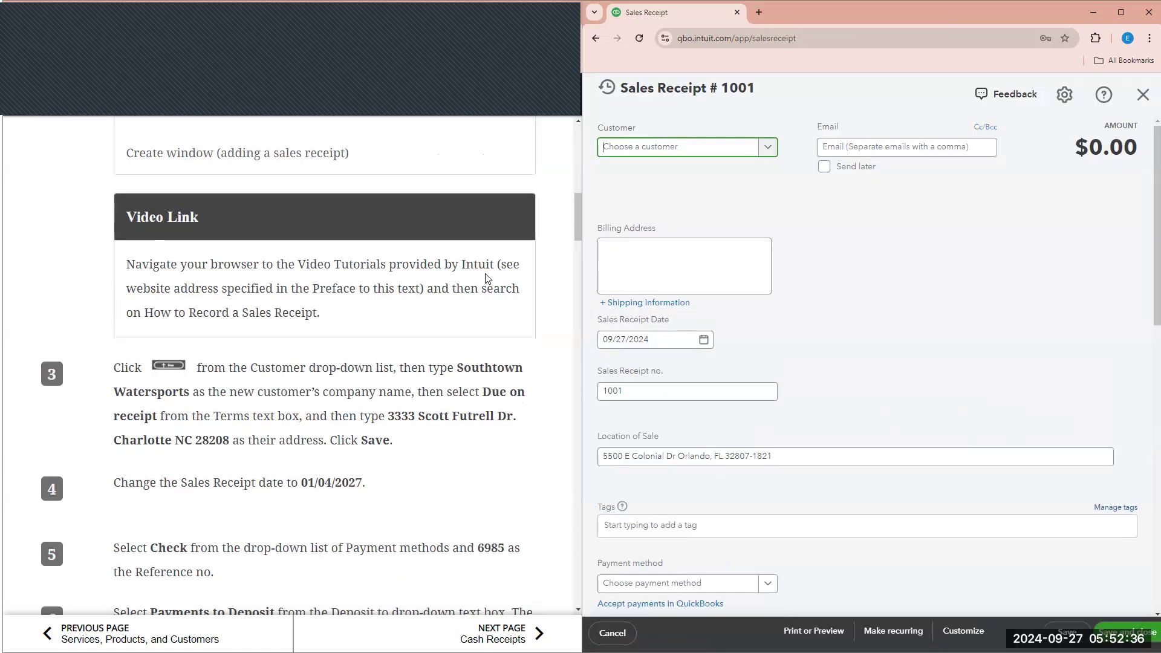
pyautogui.scroll(-2, 487, 279)
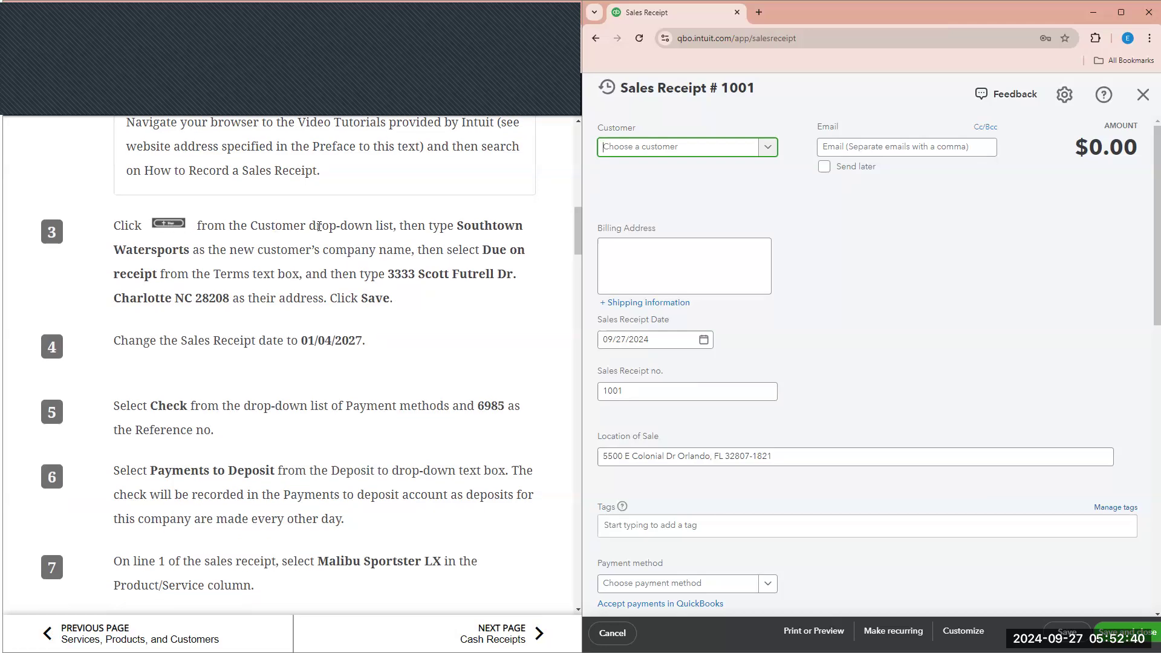
pyautogui.click(750, 154)
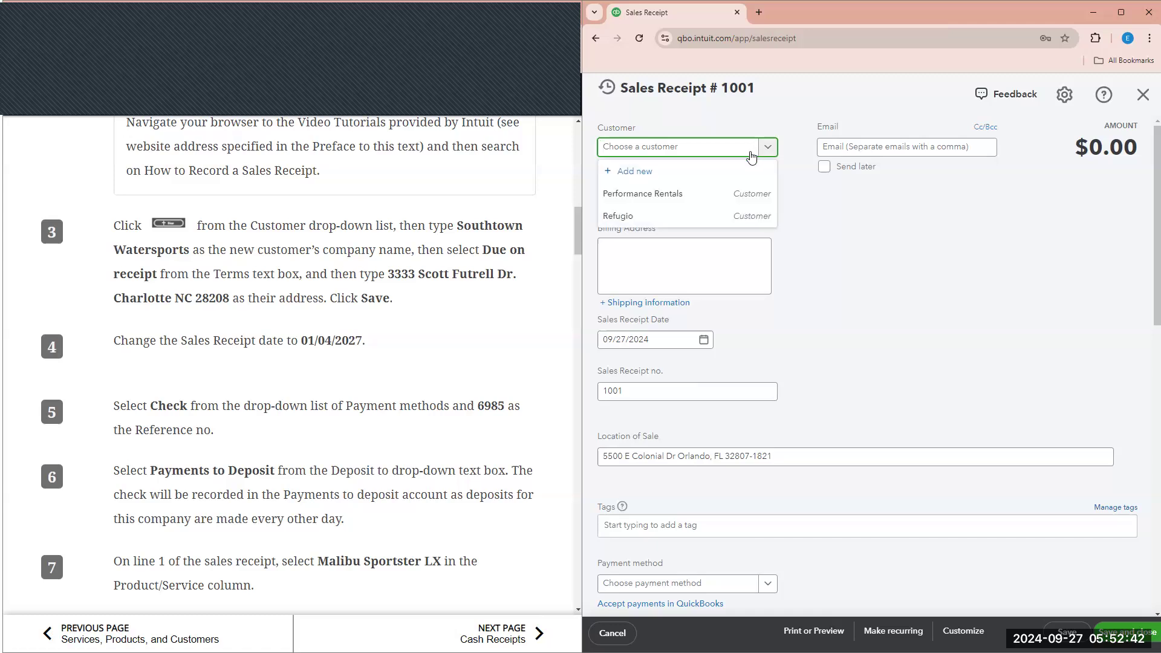
pyautogui.click(701, 154)
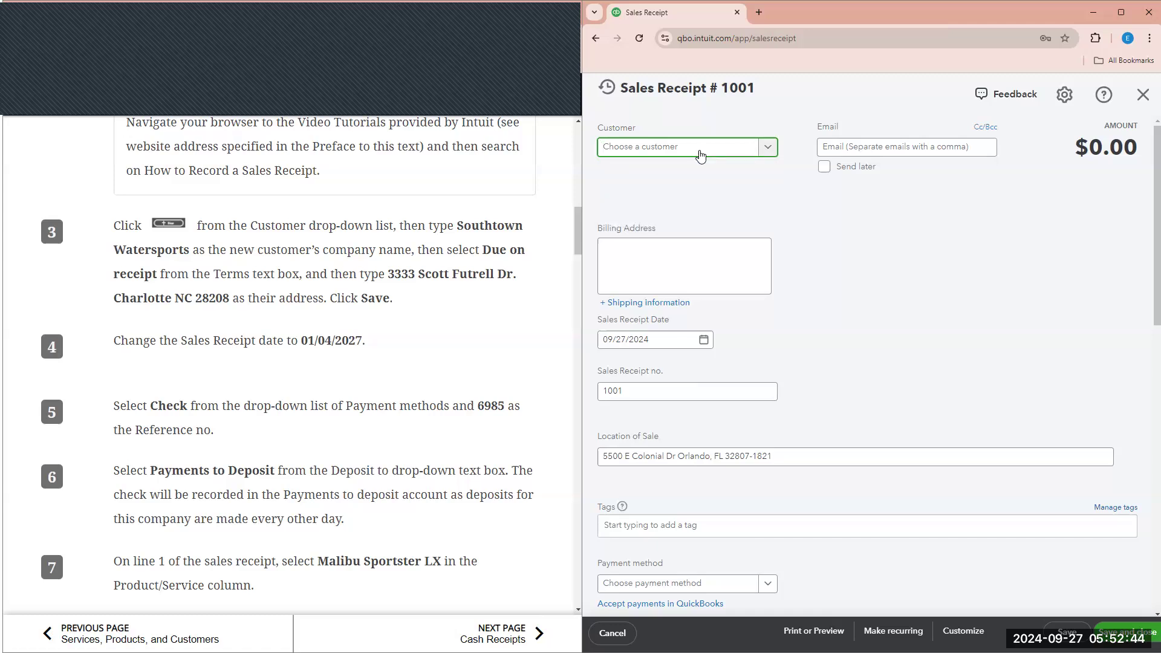
pyautogui.write('S')
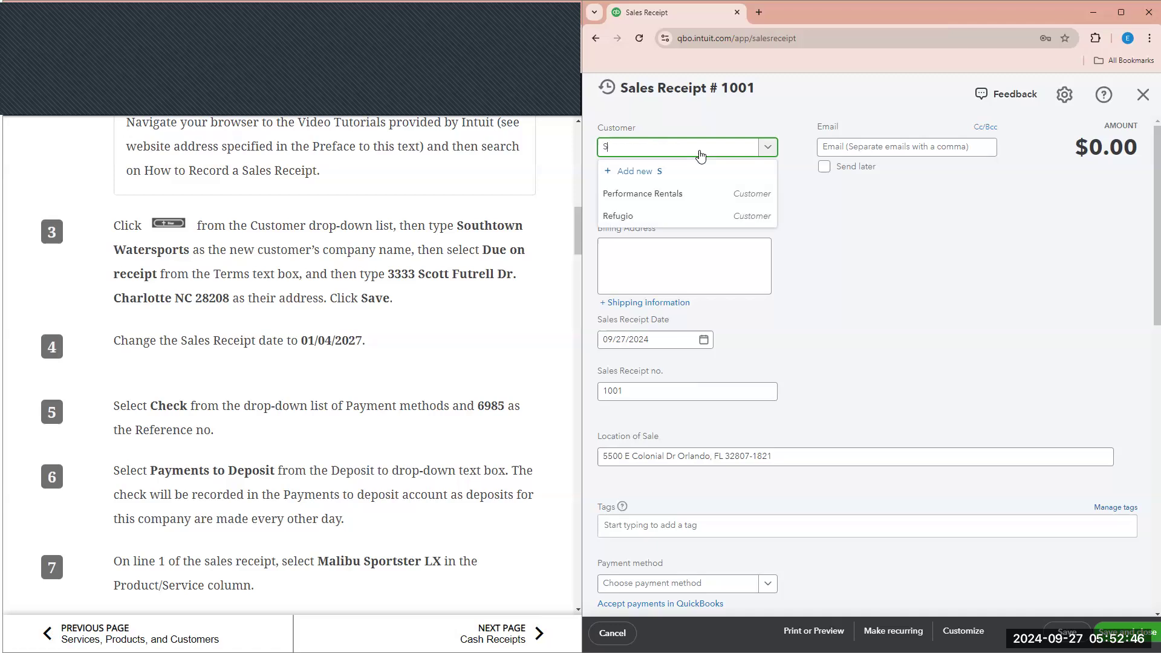
pyautogui.press('BackSpace')
pyautogui.press('BackSpace')
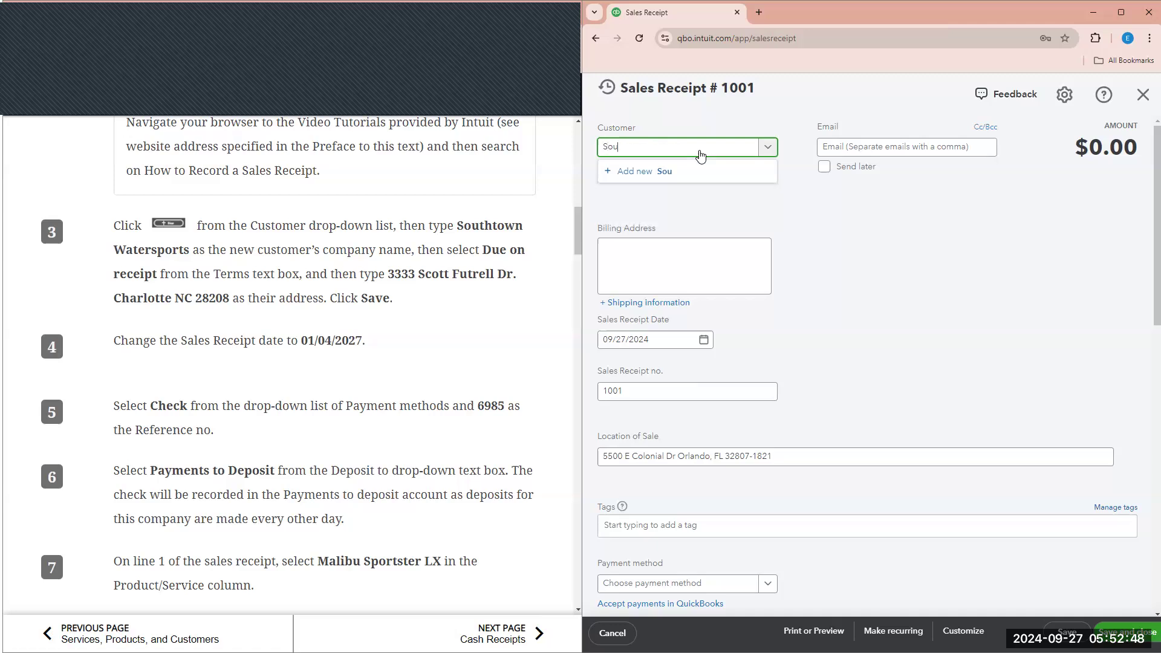
pyautogui.write('ut')
pyautogui.write('htown WAAT')
pyautogui.press('BackSpace')
pyautogui.press('BackSpace')
pyautogui.press('BackSpace')
pyautogui.write('tersport')
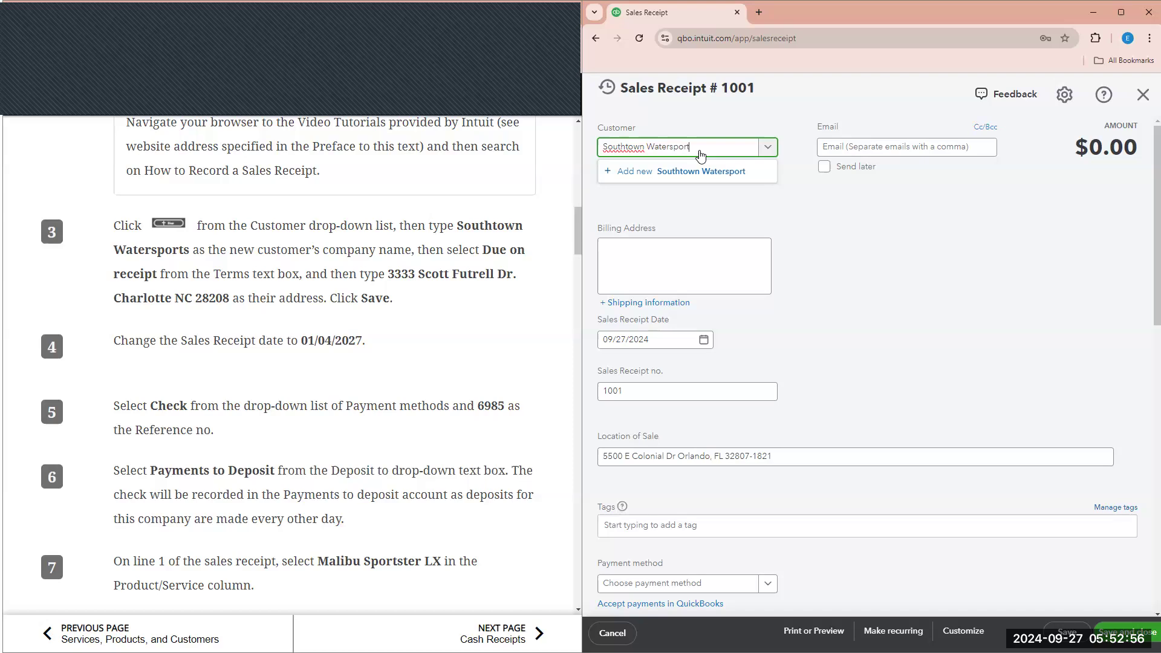
pyautogui.write('s')
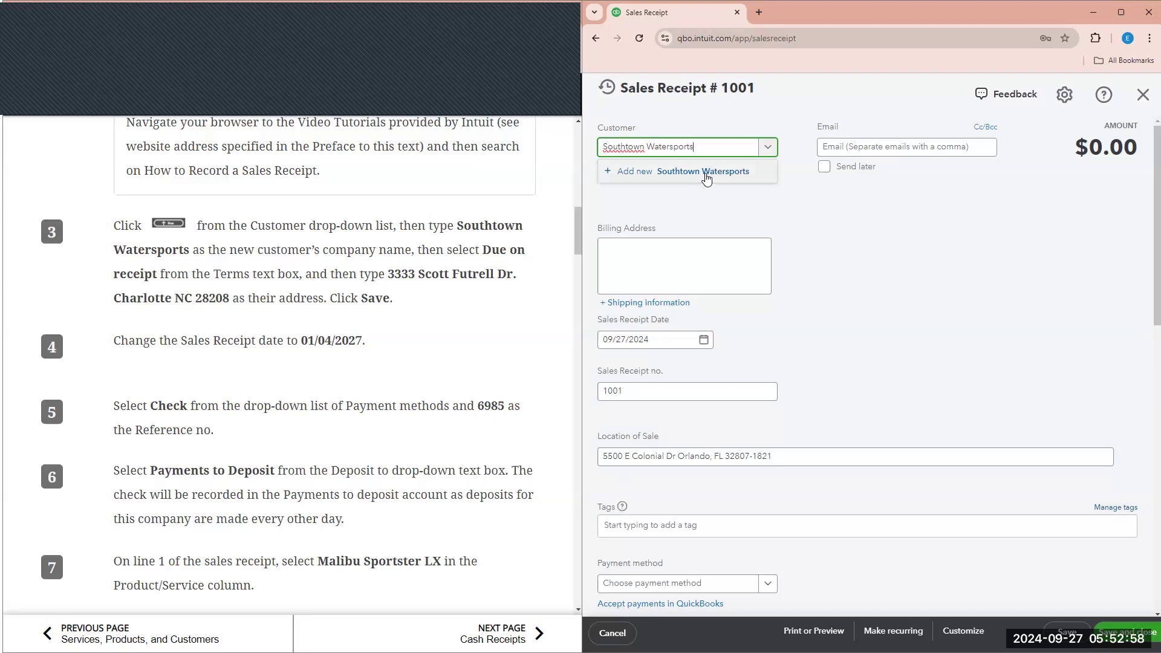
# - Add Southtown Watersports as a new customer with Due on receipt terms
pyautogui.click(705, 174)
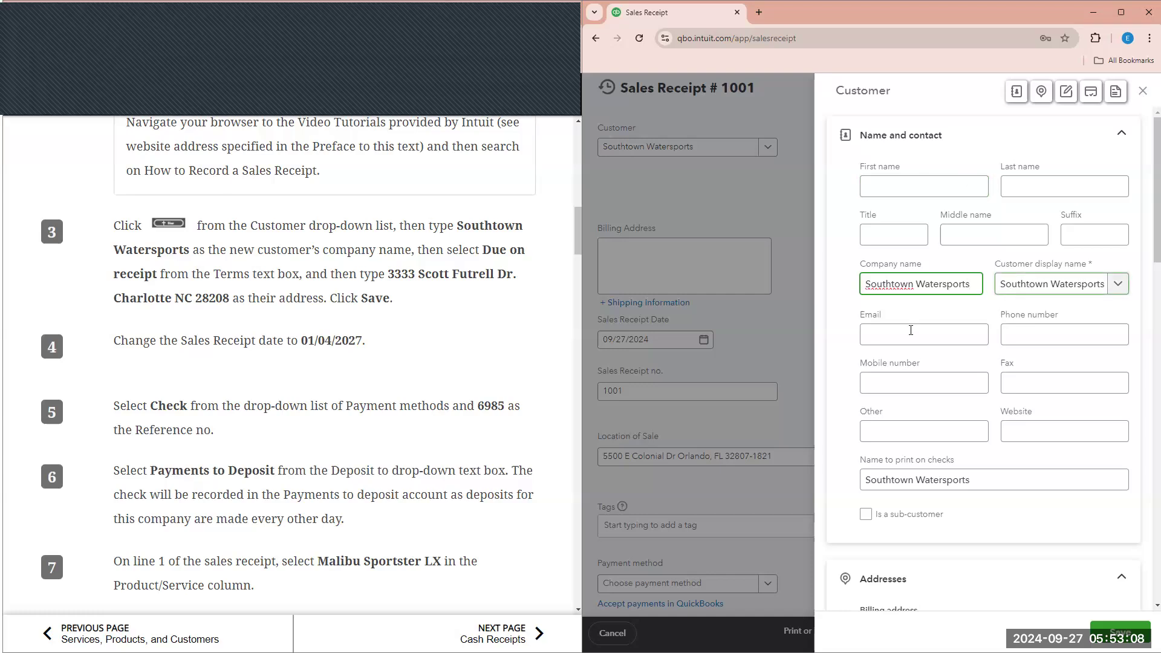
pyautogui.scroll(-2, 903, 351)
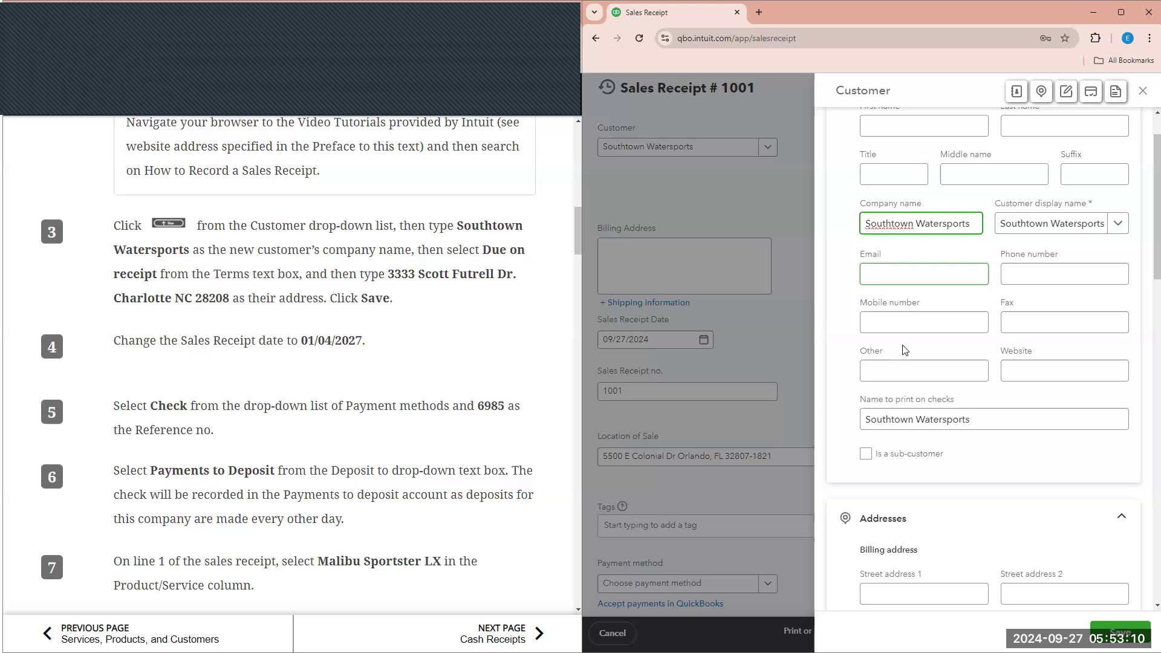
pyautogui.scroll(-12, 903, 351)
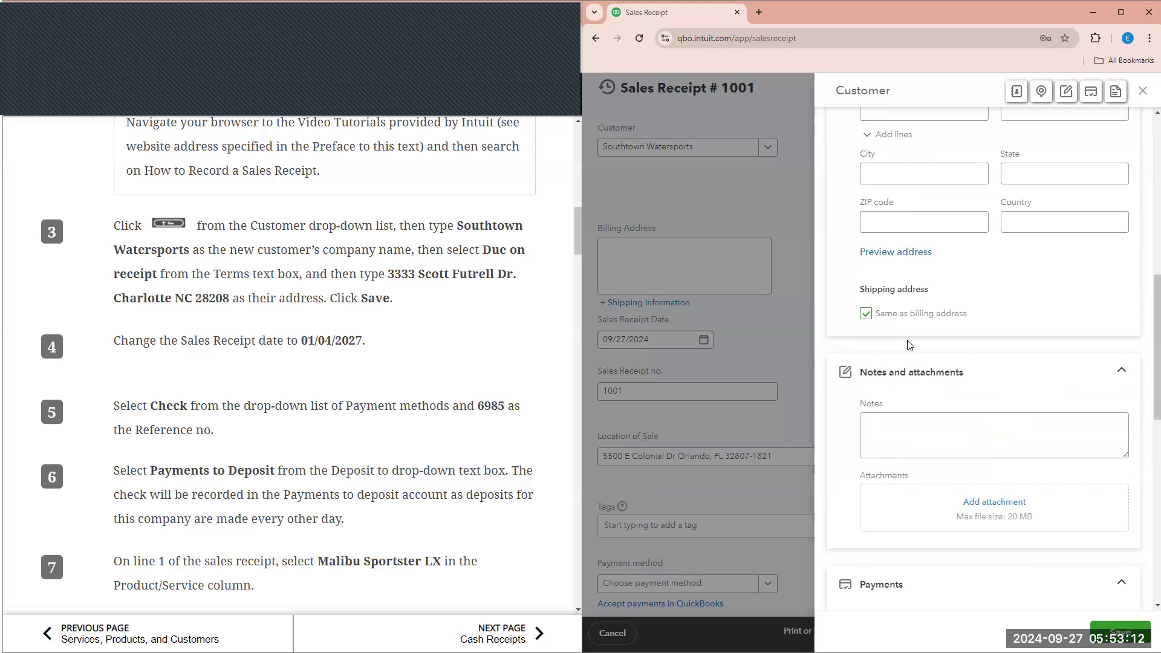
pyautogui.click(1100, 382)
pyautogui.click(979, 409)
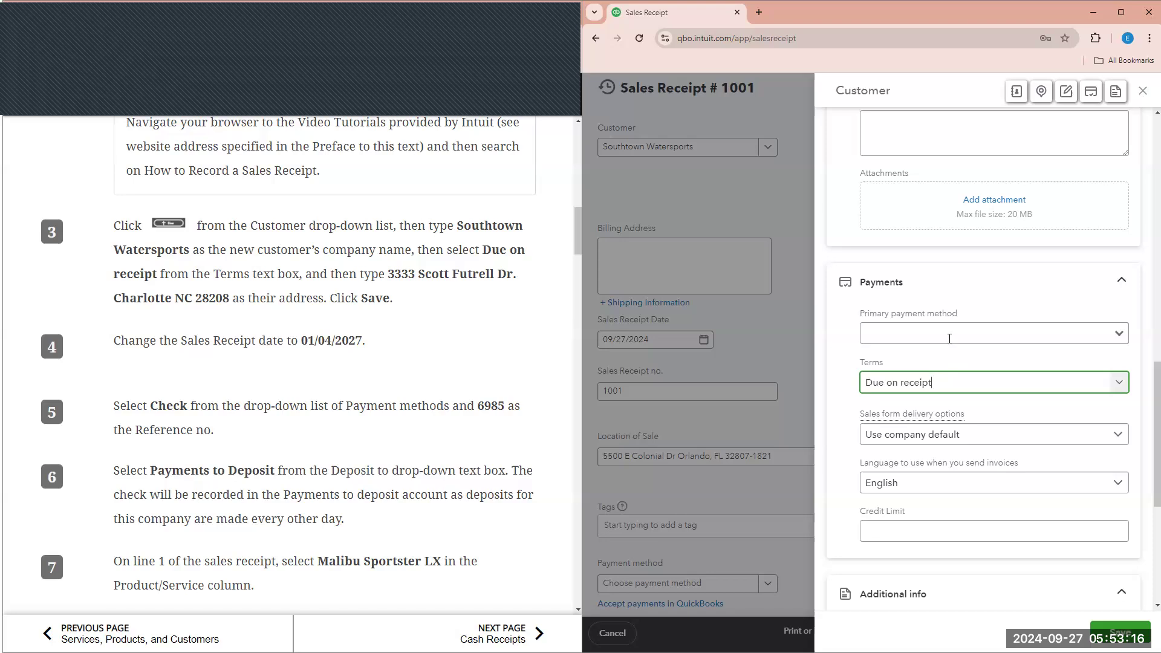
pyautogui.scroll(8, 950, 338)
# - Enter the customer's billing street, city, state and ZIP code, then save the customer
pyautogui.click(912, 292)
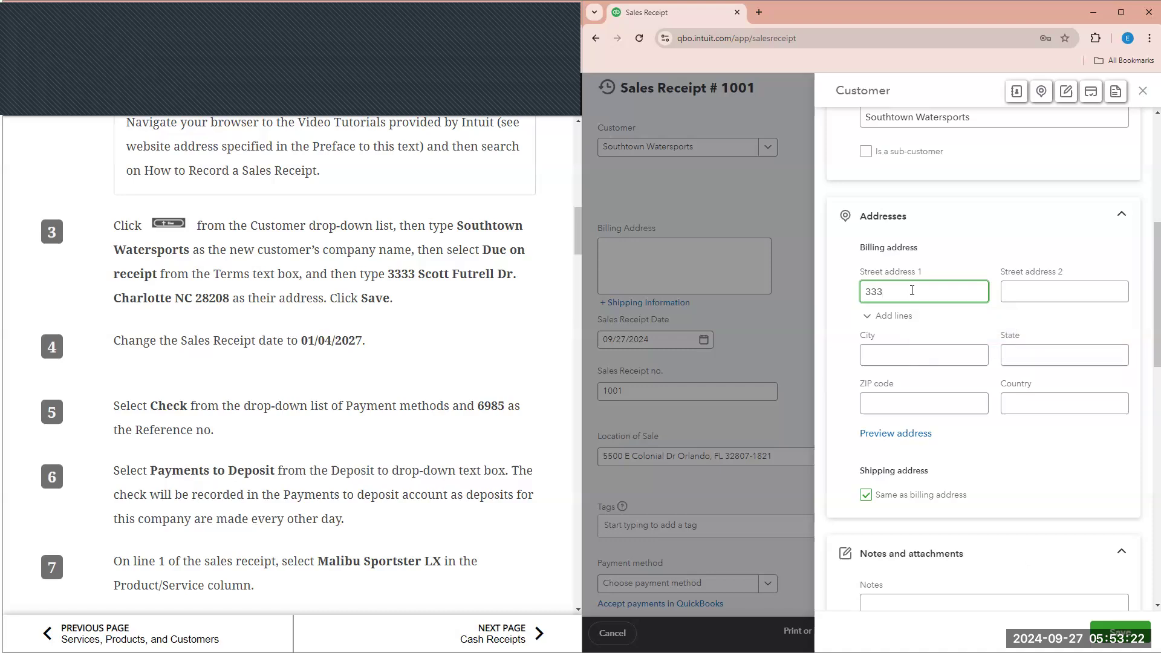
pyautogui.press('Tab')
pyautogui.press('Tab')
pyautogui.press('Tab')
pyautogui.write('Charlotte')
pyautogui.press('Tab')
pyautogui.write('NC')
pyautogui.press('Tab')
pyautogui.write('28208')
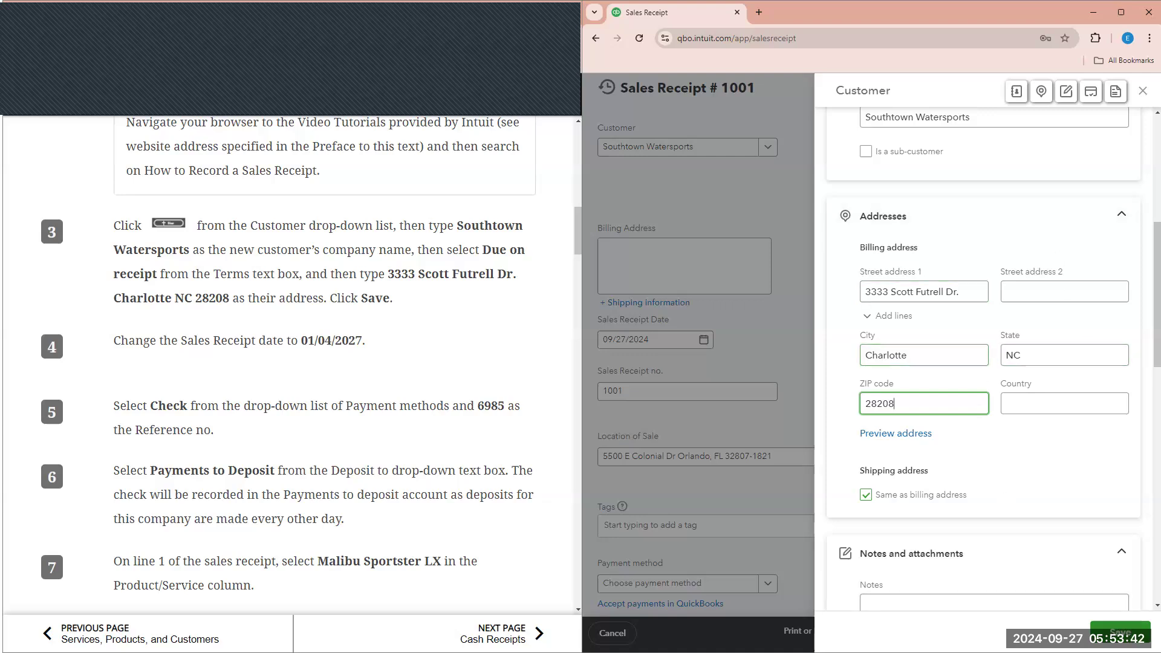
pyautogui.click(1120, 630)
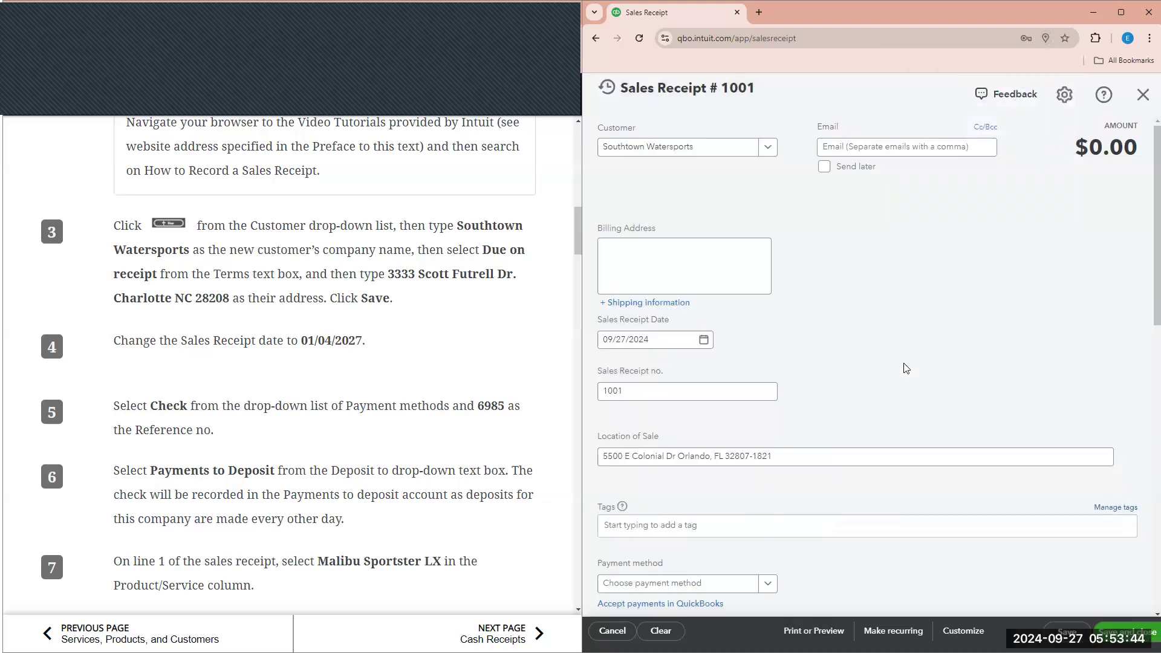
# - Dismiss the save-address prompt and set Sales Receipt #1001's date to 01/04/2027
pyautogui.click(1036, 211)
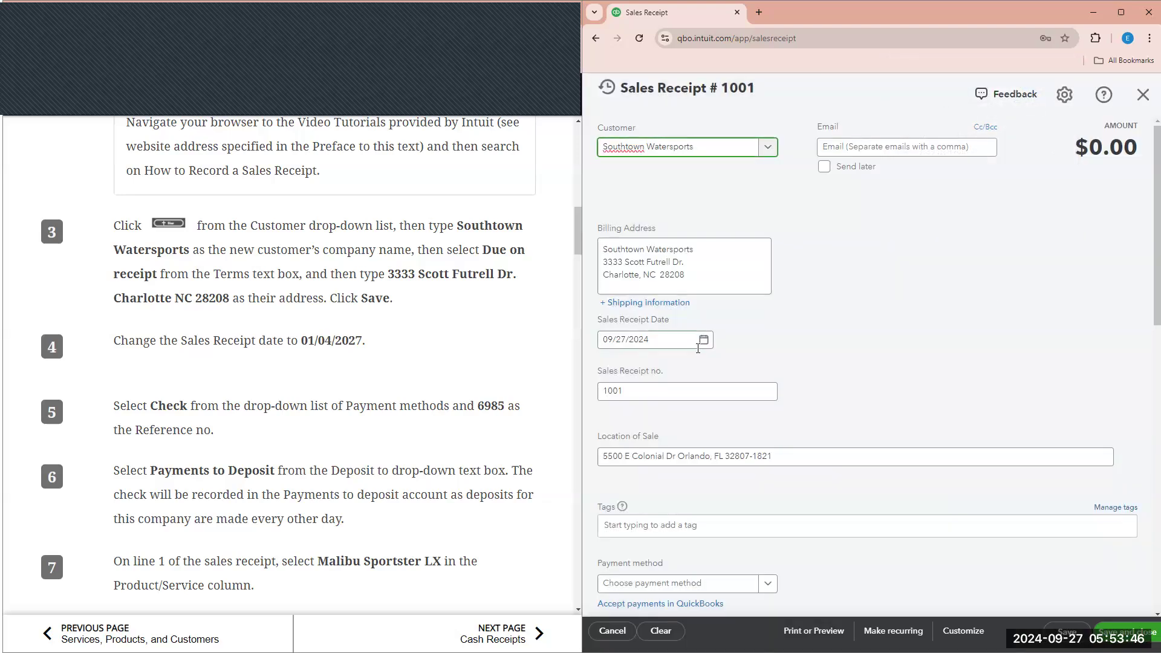
pyautogui.click(704, 343)
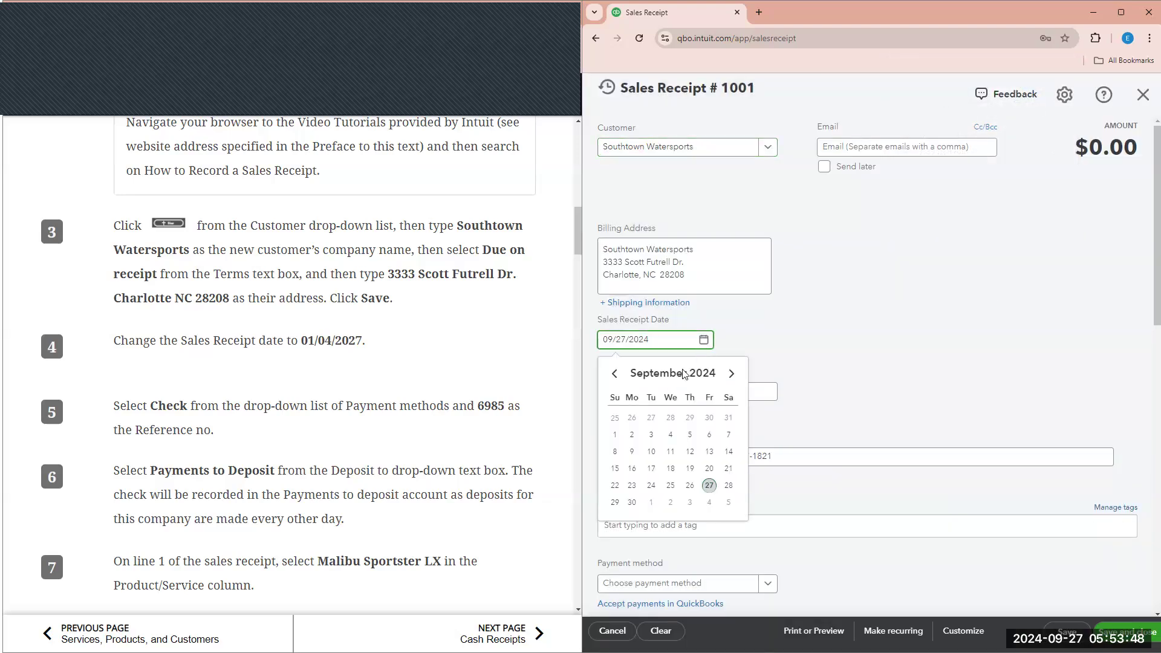
pyautogui.moveTo(650, 341); pyautogui.dragTo(603, 341)
pyautogui.write('01/04/2027')
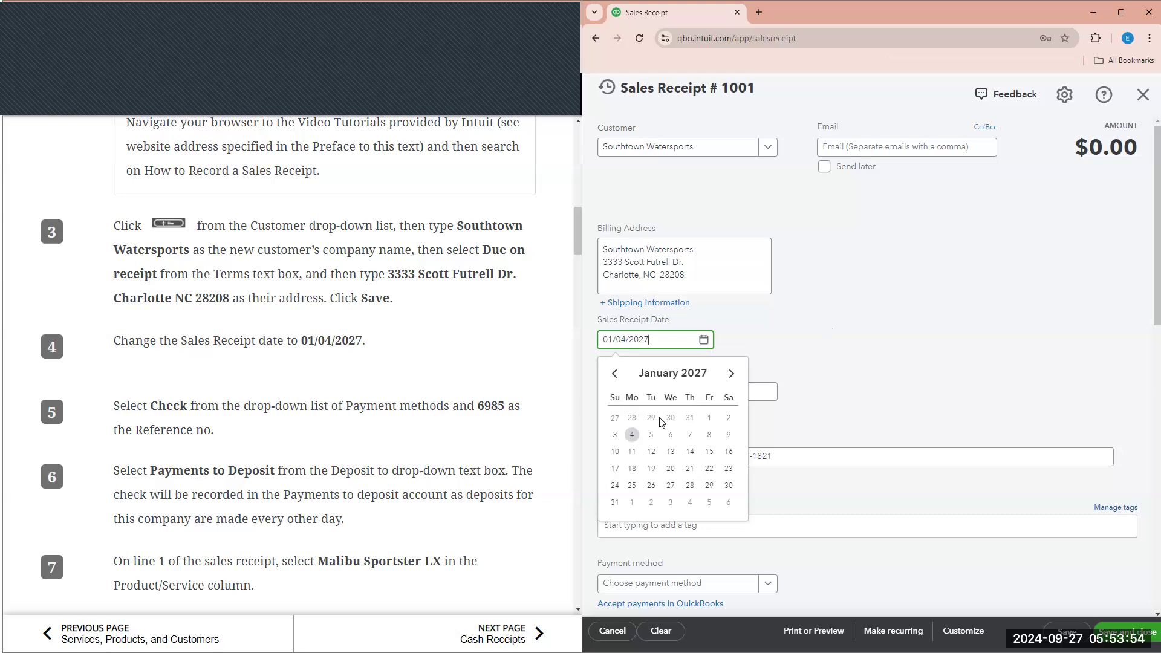
pyautogui.click(793, 358)
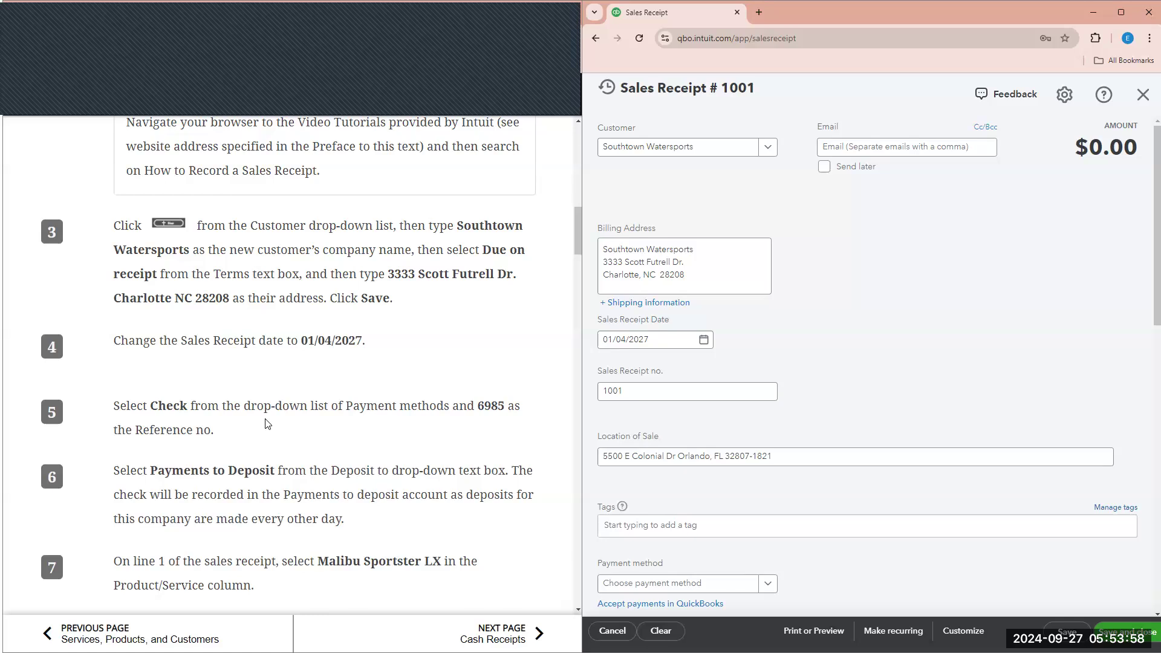
# - Set the payment method to Check with reference number 6985
pyautogui.scroll(-1, 308, 400)
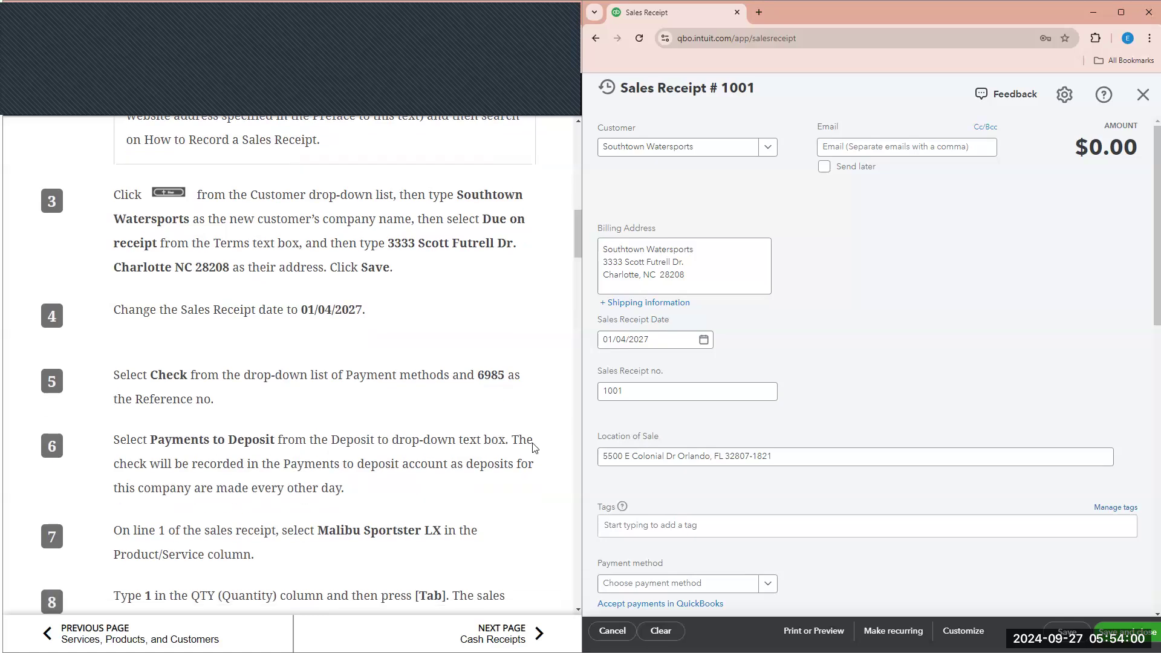
pyautogui.scroll(-1, 763, 572)
pyautogui.click(695, 523)
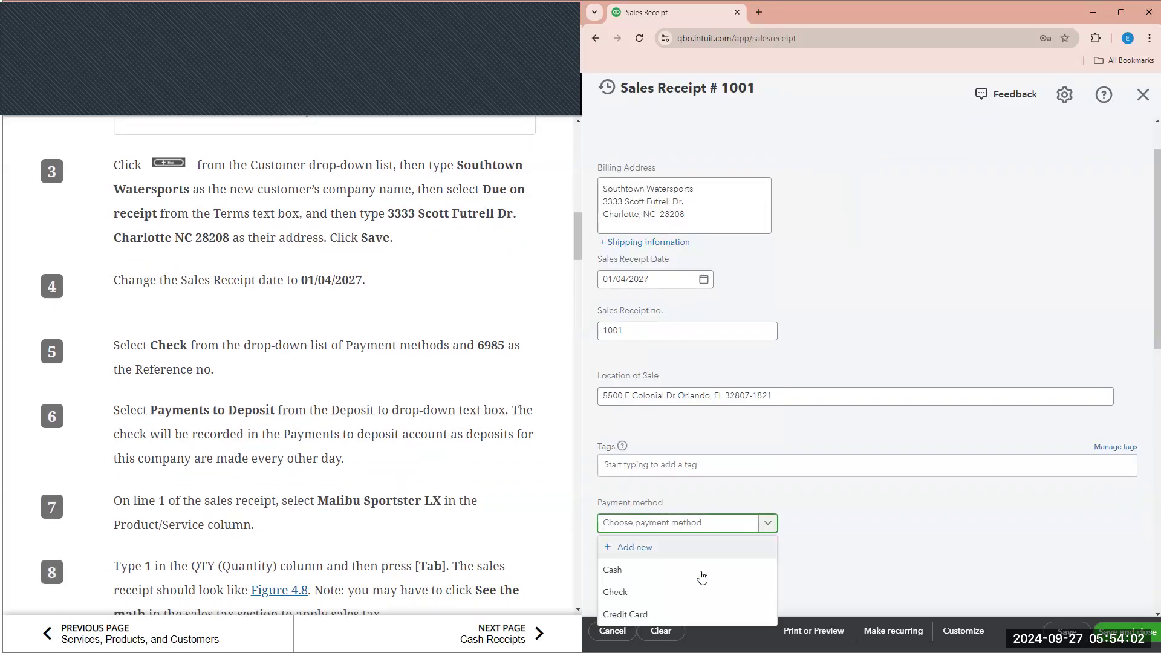
pyautogui.click(692, 592)
pyautogui.scroll(-1, 678, 532)
pyautogui.click(662, 518)
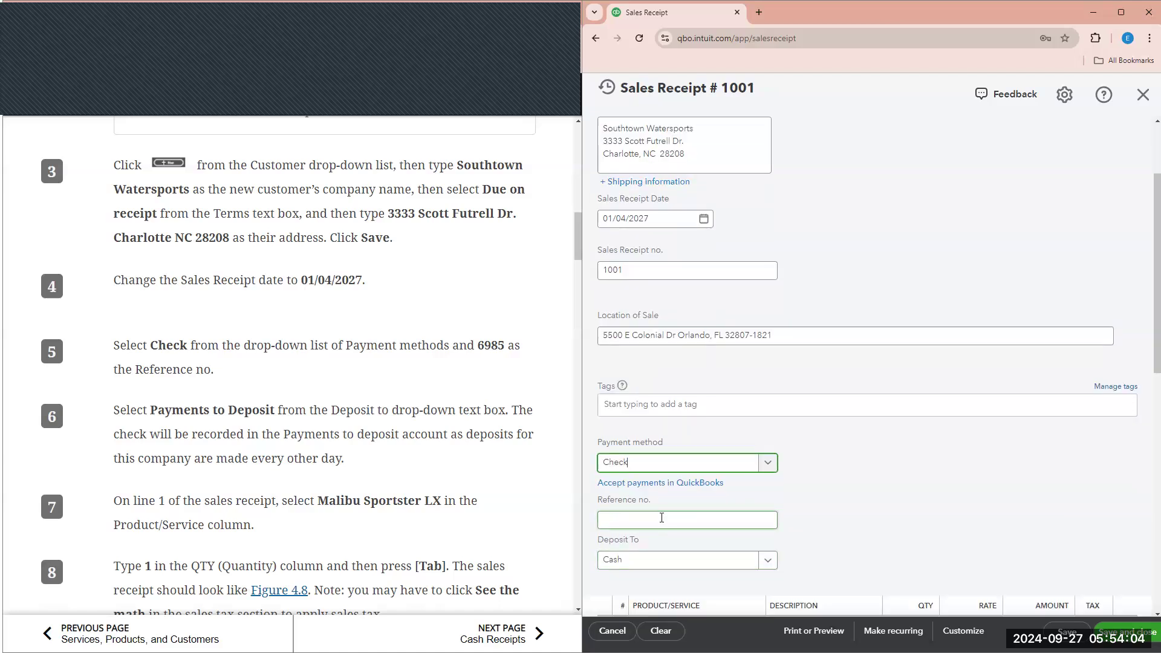
pyautogui.write('6985')
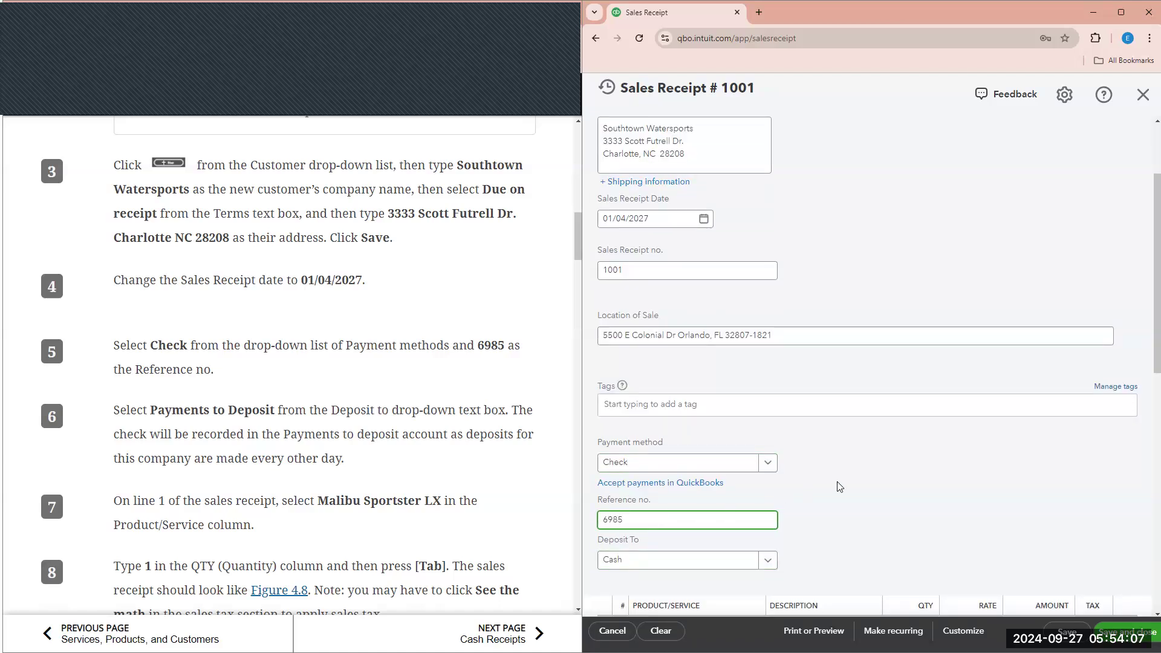
pyautogui.click(803, 476)
# - Choose Payments to deposit as the Deposit To account
pyautogui.scroll(-1, 802, 476)
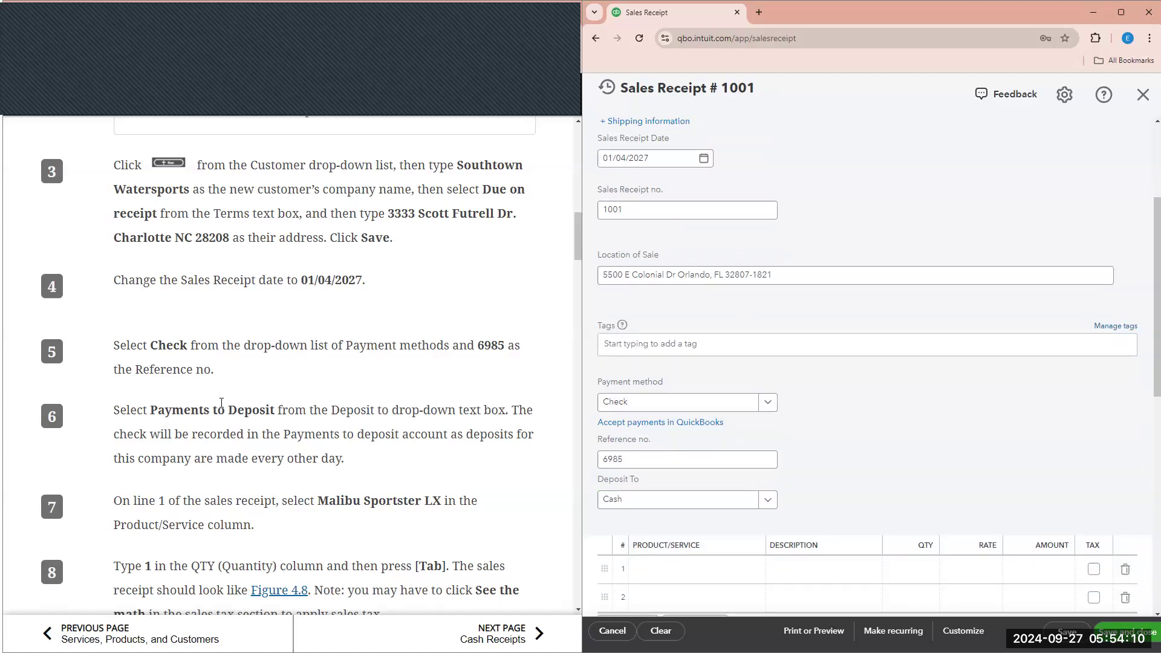
pyautogui.click(770, 500)
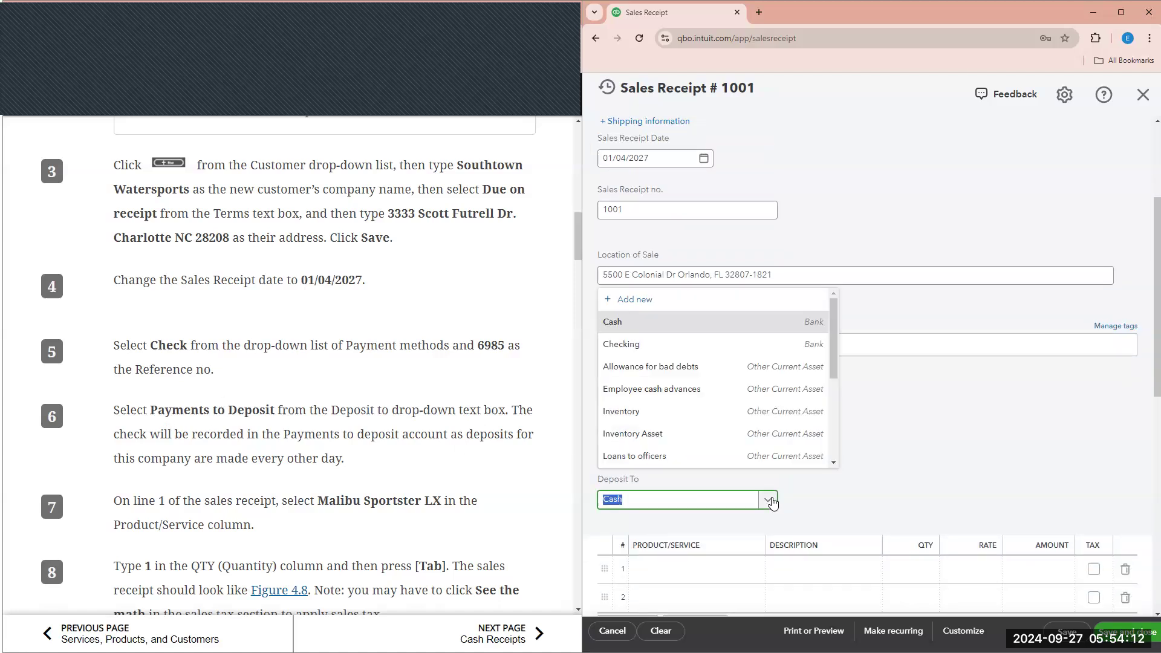
pyautogui.scroll(-2, 758, 404)
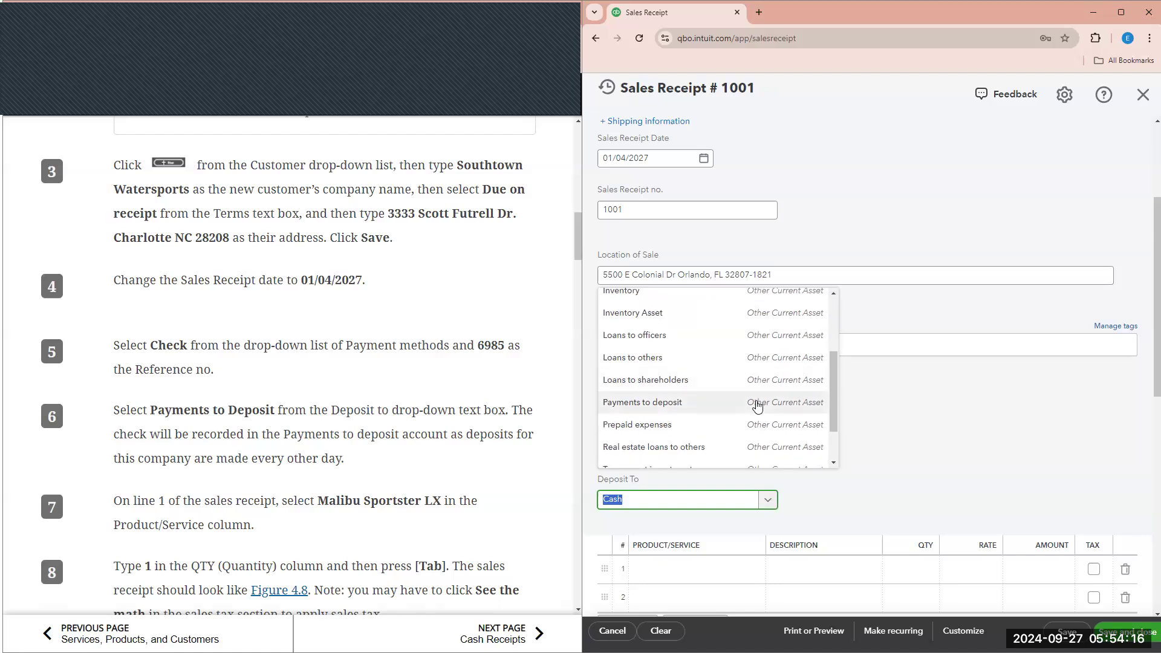
pyautogui.click(758, 403)
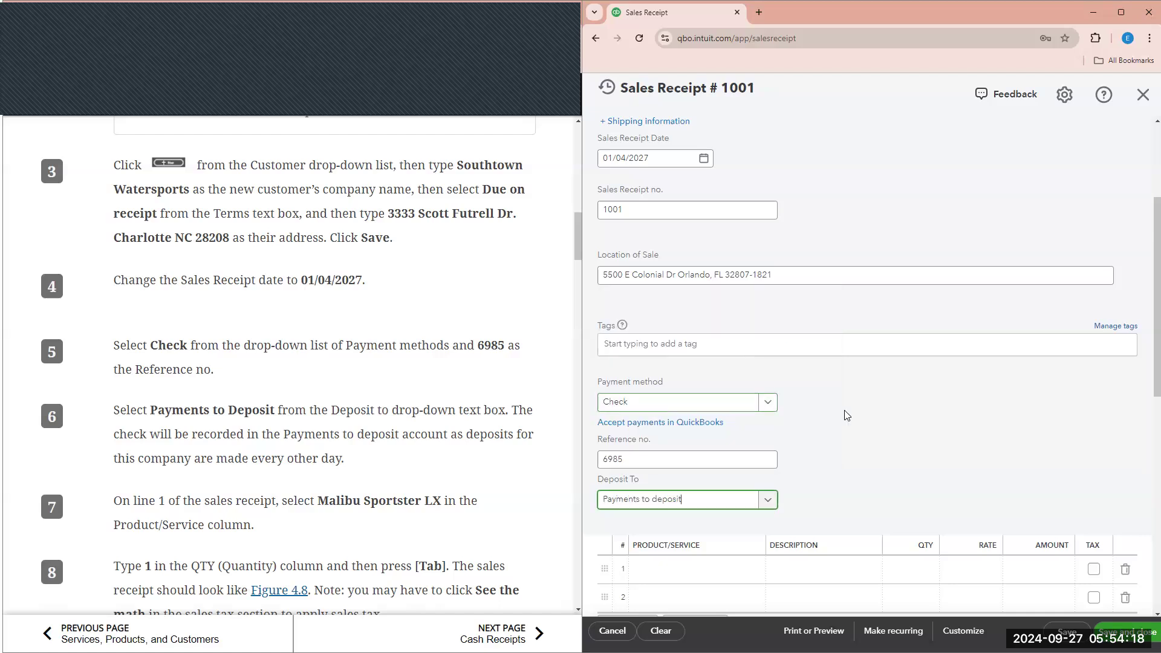
pyautogui.scroll(-1, 756, 424)
pyautogui.scroll(-2, 434, 487)
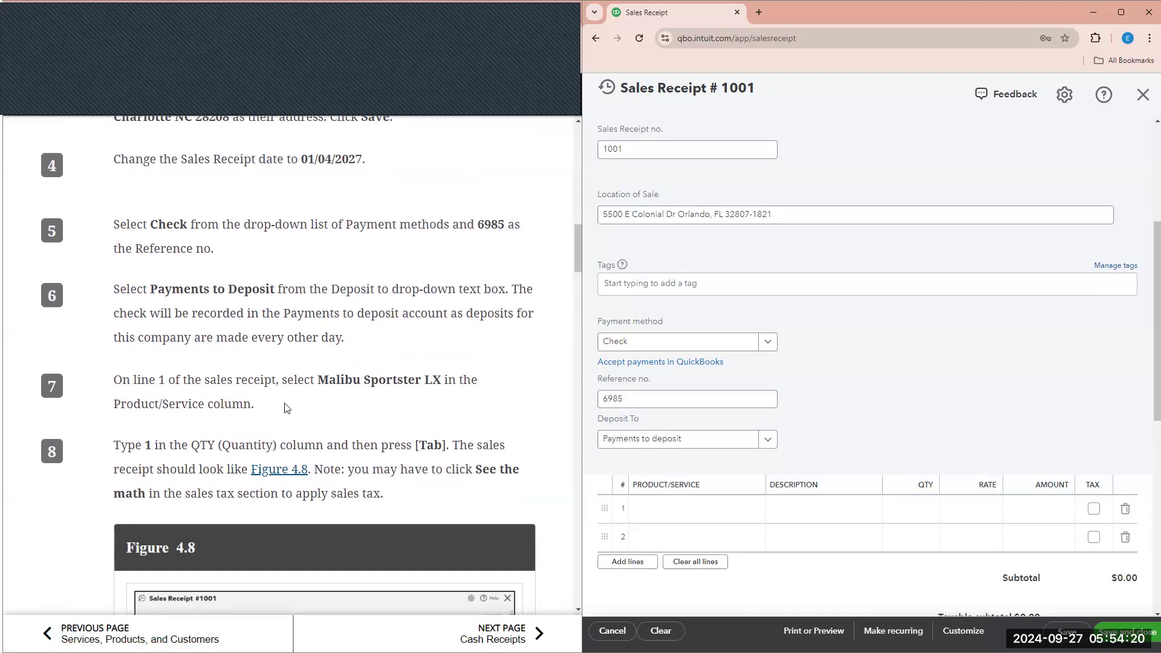
# - Put Boats:Malibu Sportster LX on line 1, quantity 1 at 52,000, taxable
pyautogui.click(668, 515)
pyautogui.click(669, 514)
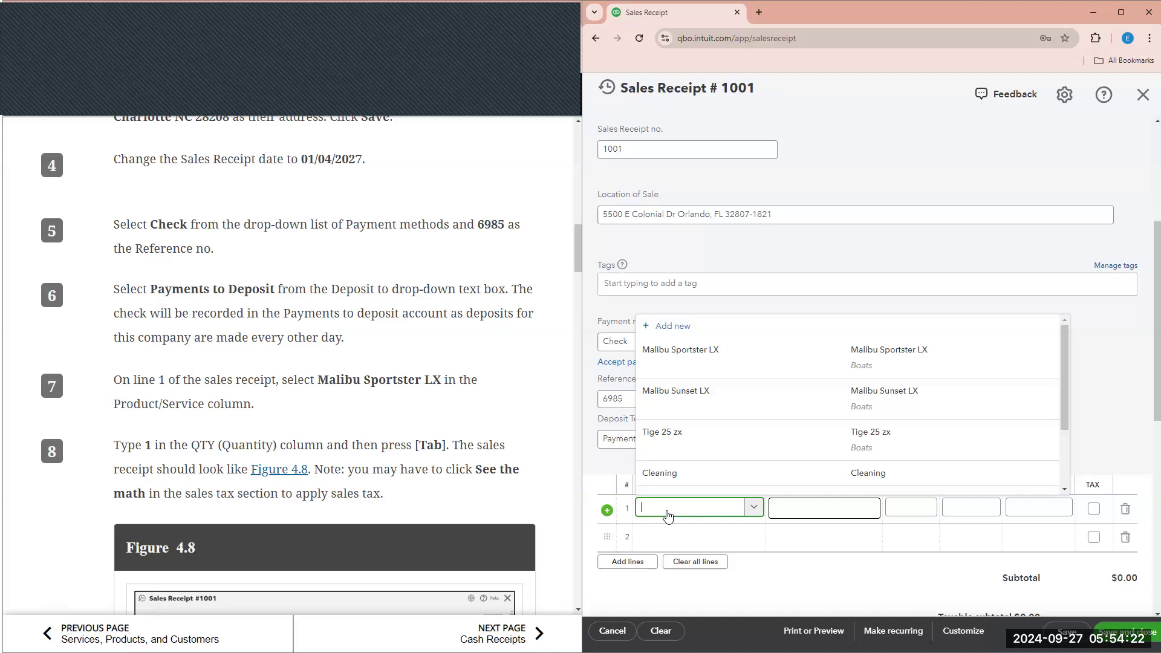
pyautogui.write('MALI')
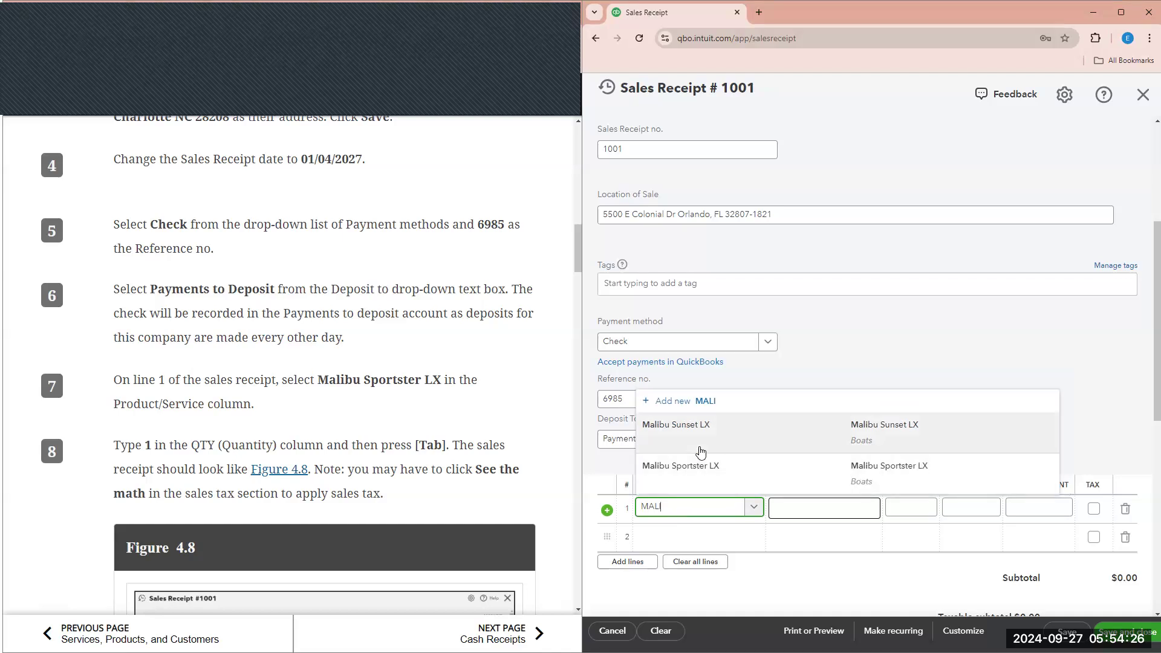
pyautogui.click(723, 481)
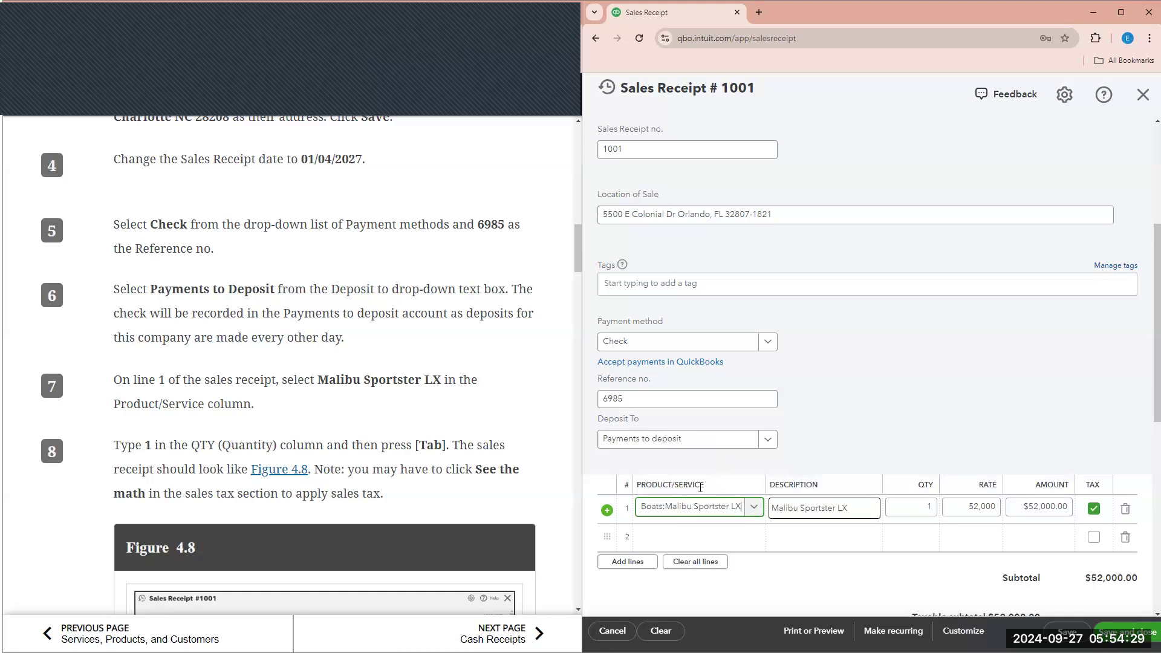
pyautogui.click(932, 506)
pyautogui.press('Tab')
pyautogui.press('Tab')
pyautogui.press('Tab')
pyautogui.press('Tab')
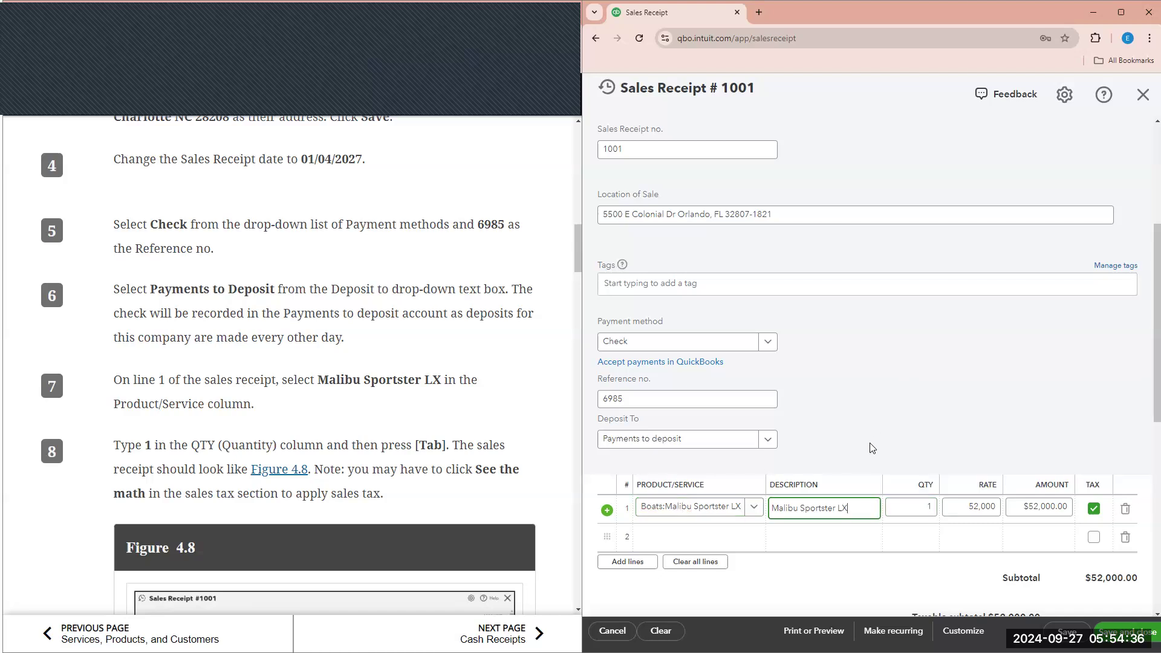
pyautogui.press('Tab')
pyautogui.press('Tab')
pyautogui.press('Tab')
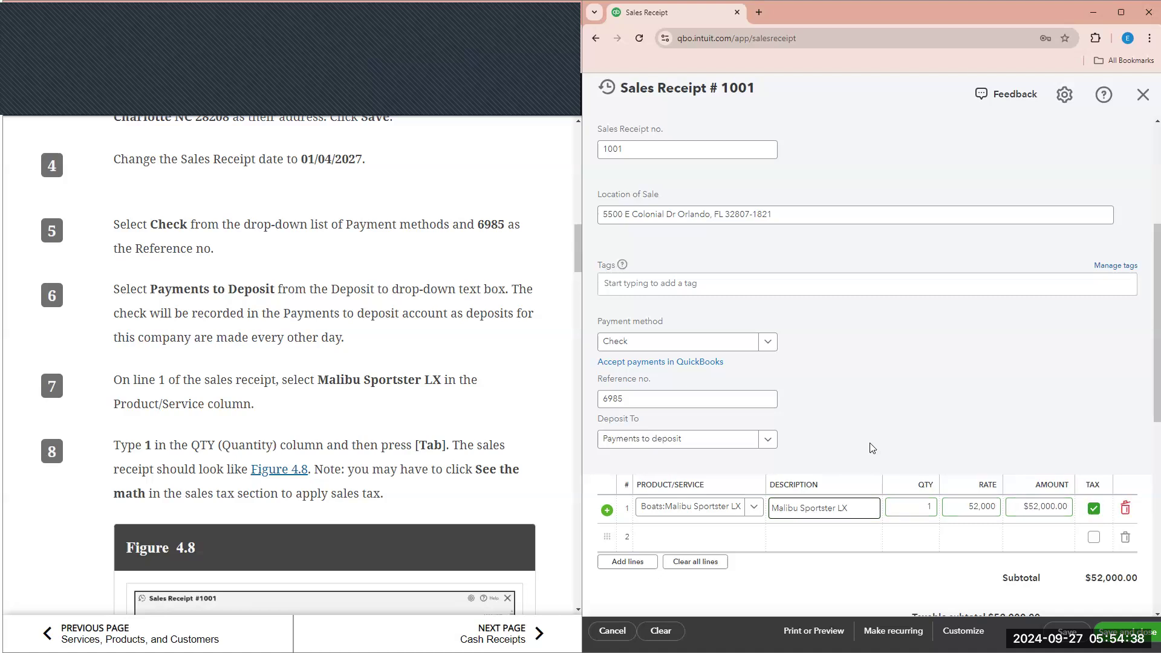
pyautogui.scroll(-4, 486, 470)
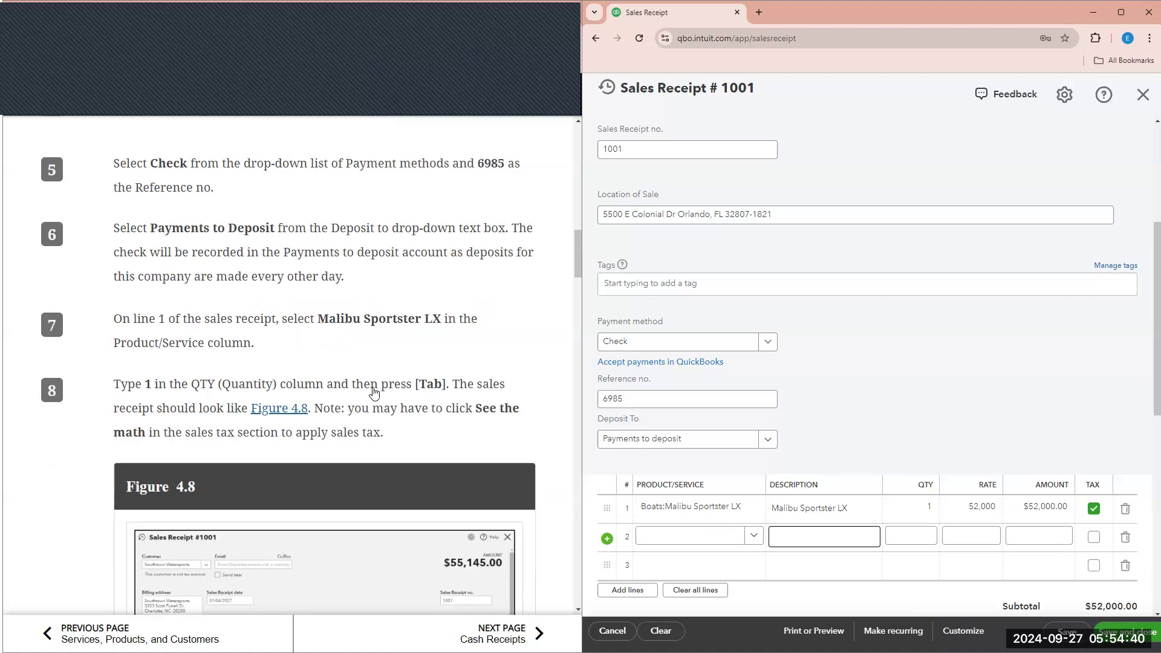
pyautogui.scroll(-1, 253, 428)
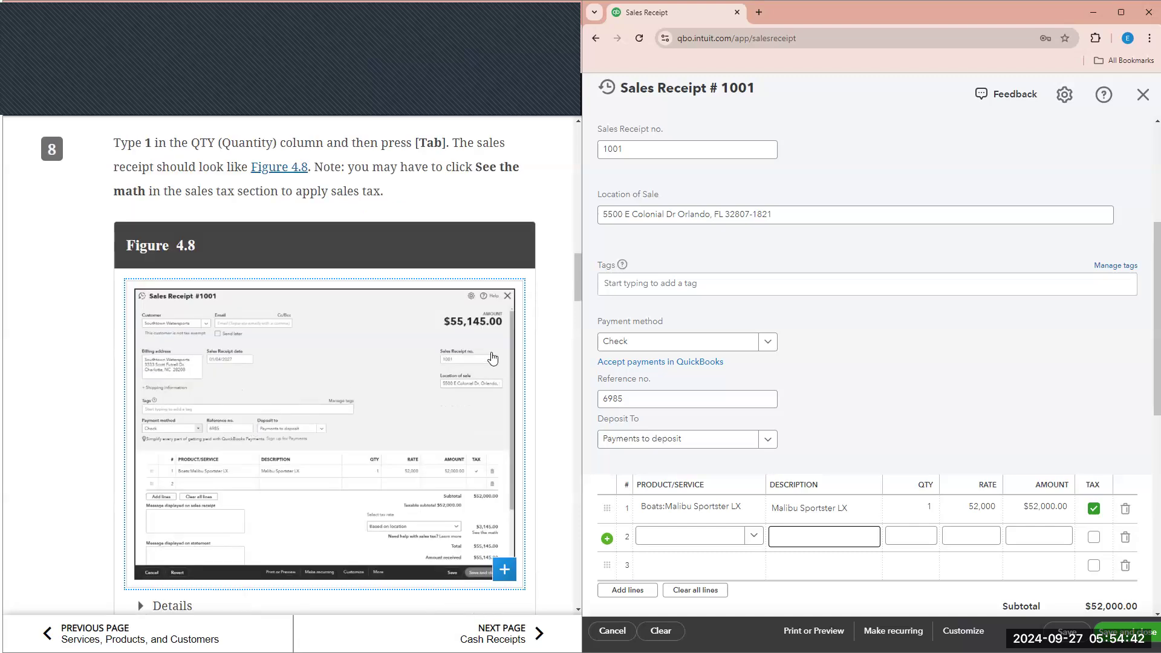
pyautogui.click(669, 156)
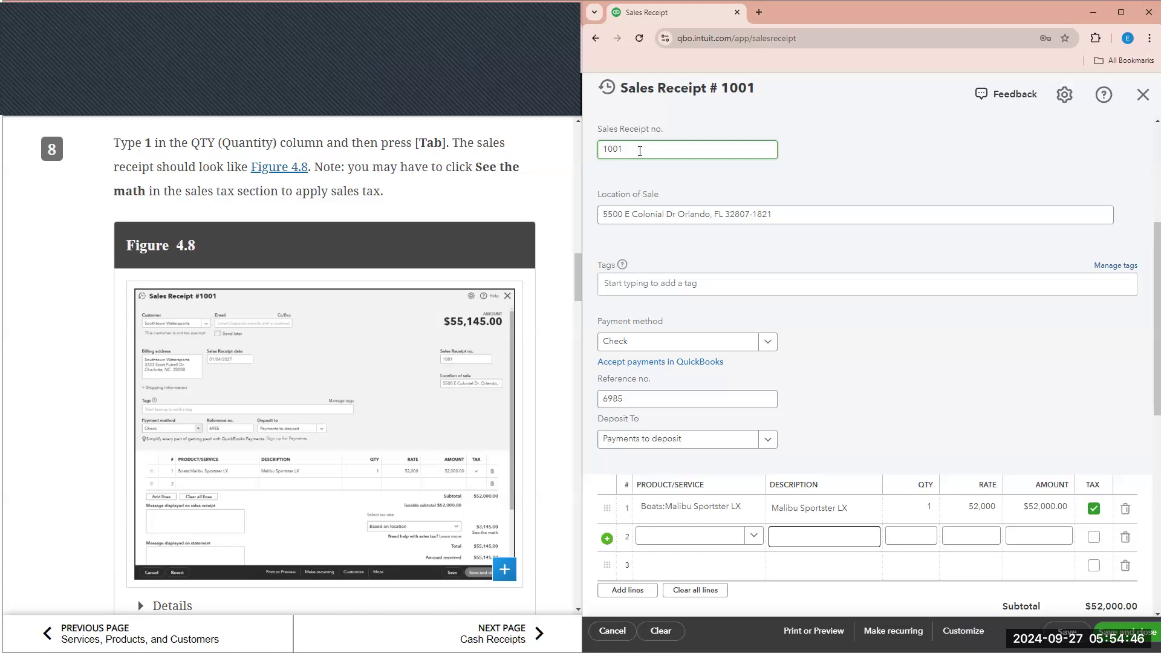
pyautogui.click(658, 215)
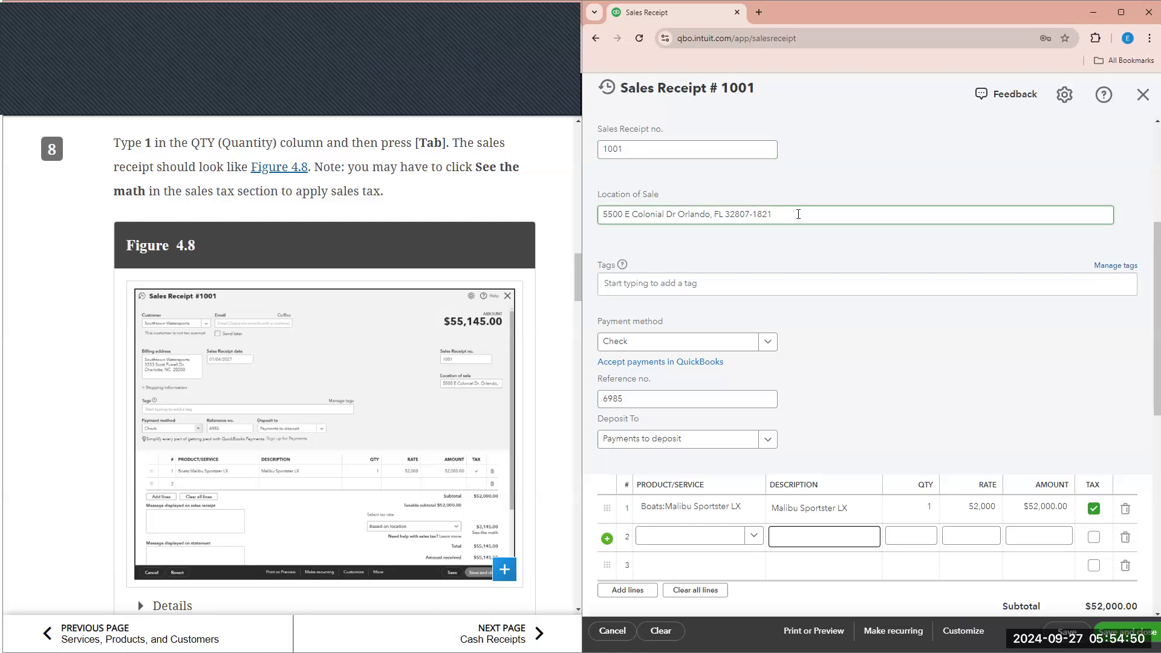
pyautogui.scroll(-1, 726, 296)
pyautogui.click(672, 341)
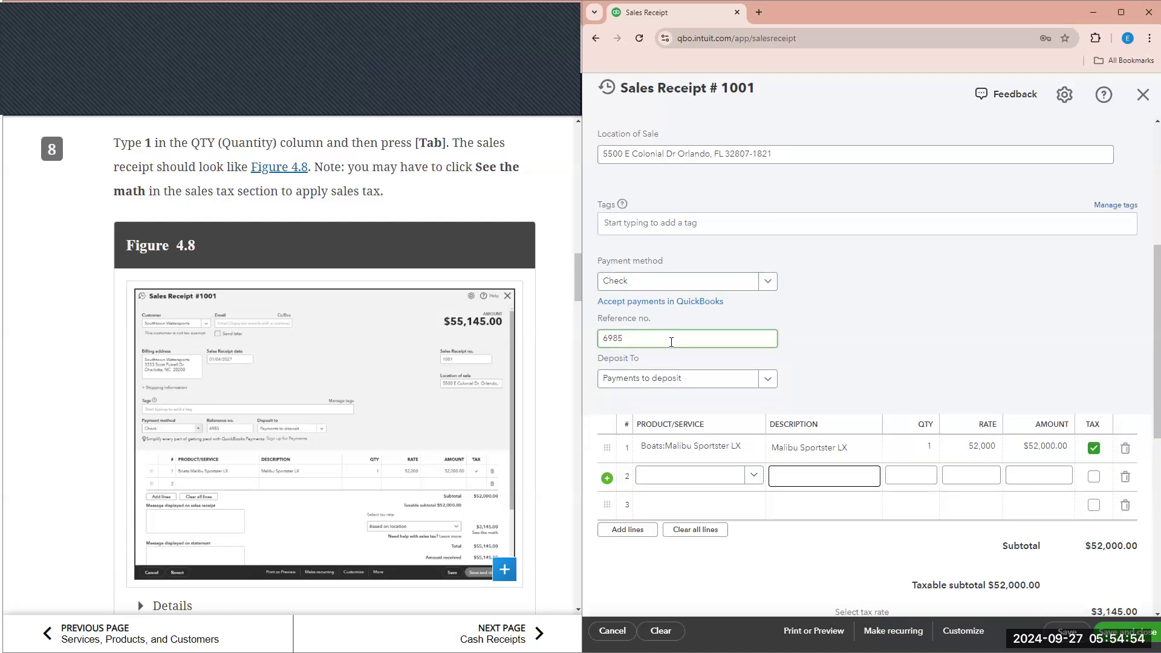
pyautogui.scroll(-1, 672, 342)
pyautogui.click(705, 325)
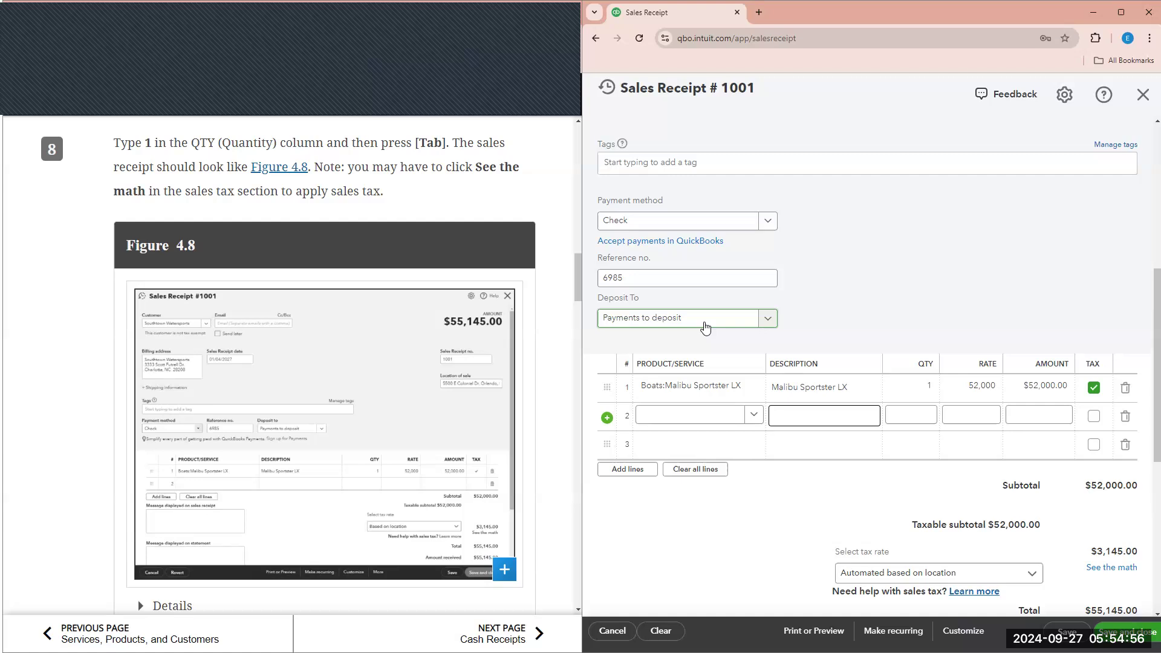
pyautogui.click(690, 393)
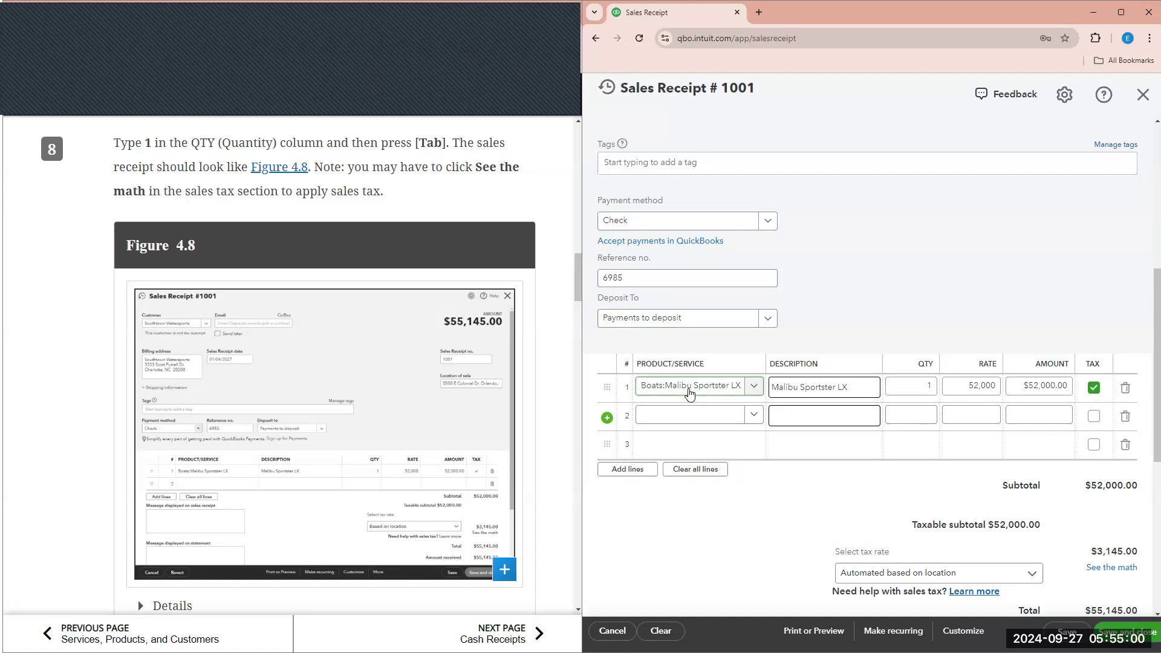
pyautogui.click(931, 393)
pyautogui.press('Tab')
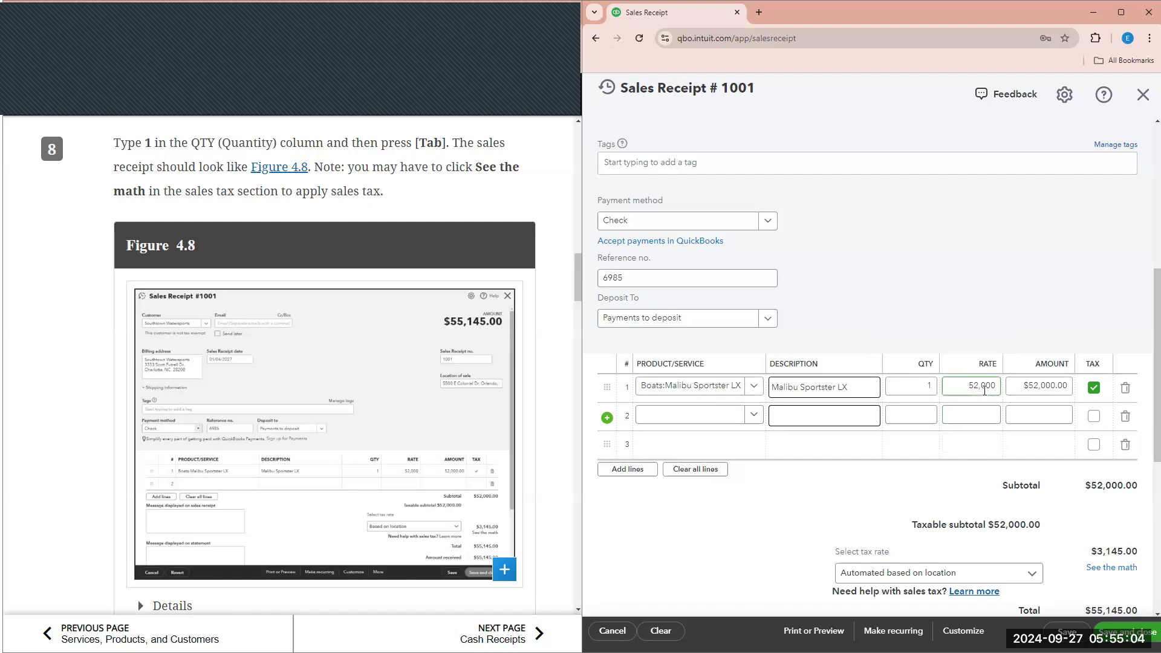
pyautogui.click(1014, 385)
pyautogui.scroll(-2, 1069, 416)
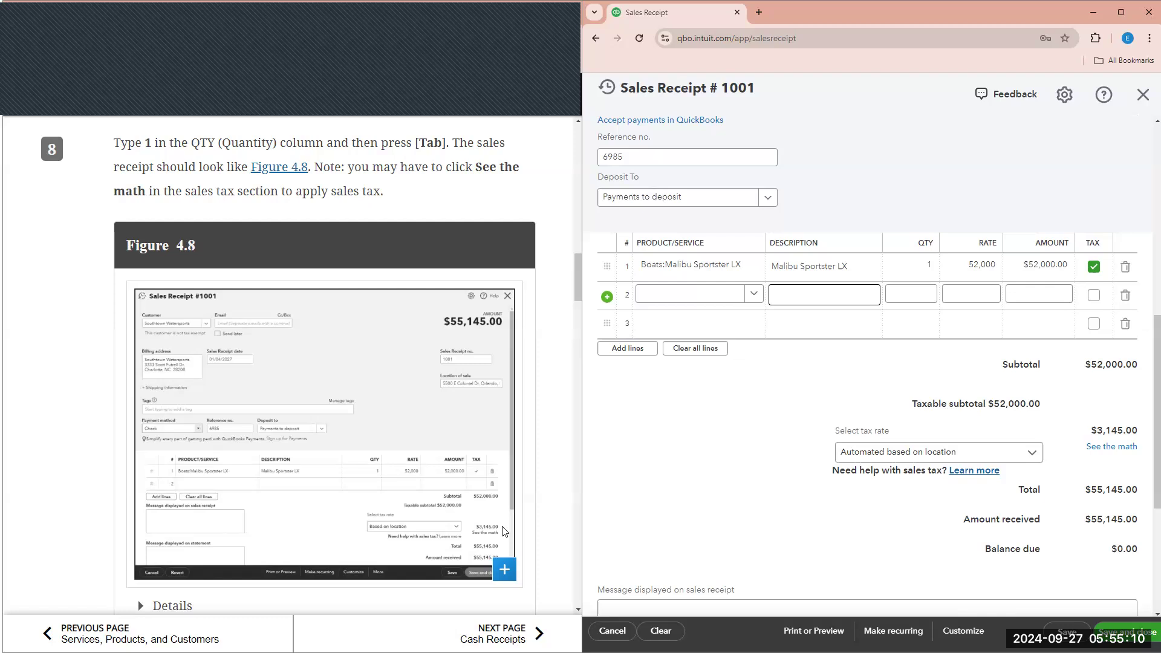
pyautogui.scroll(-1, 503, 532)
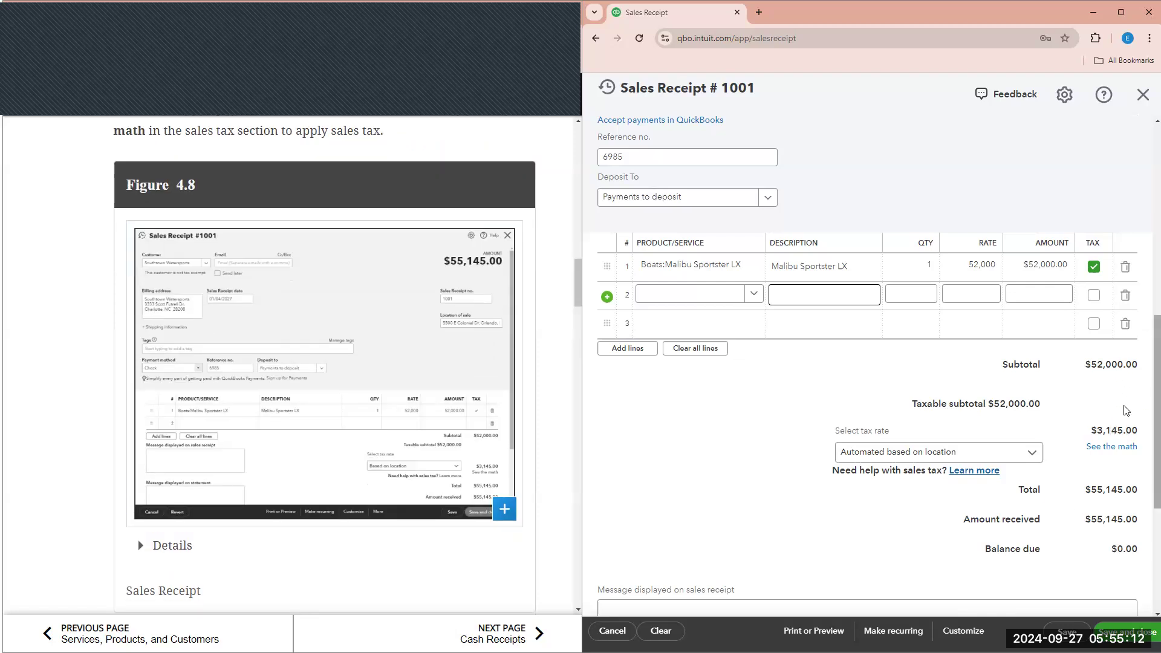
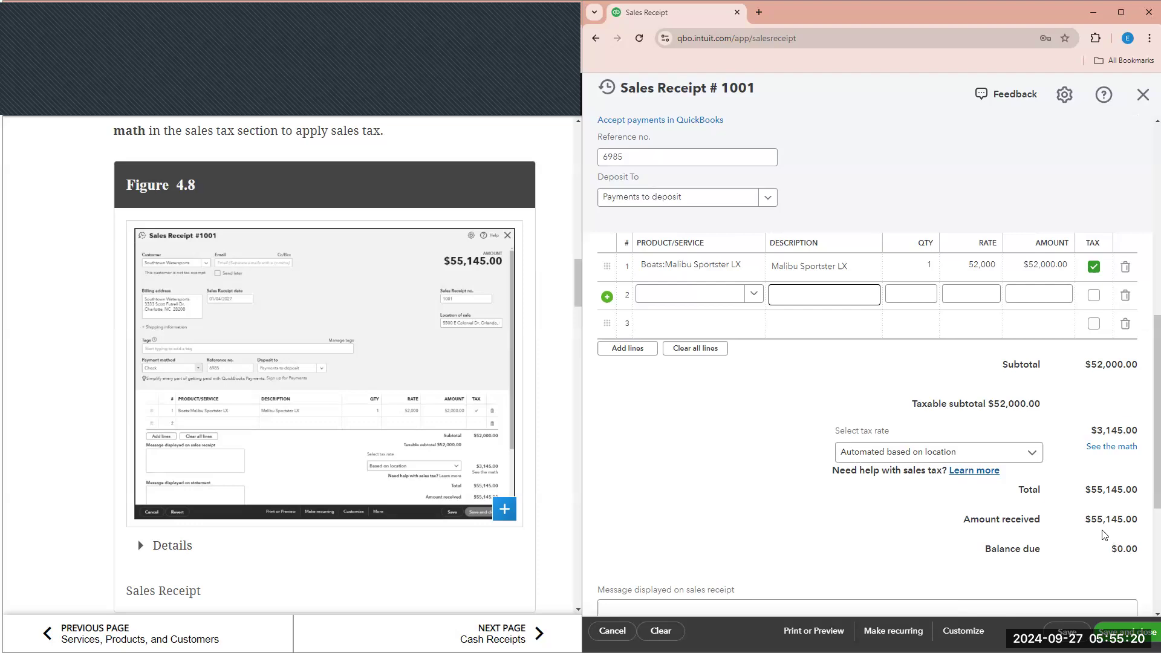
# - Review the sales receipt's sales tax breakdown, then close it
pyautogui.scroll(-3, 478, 474)
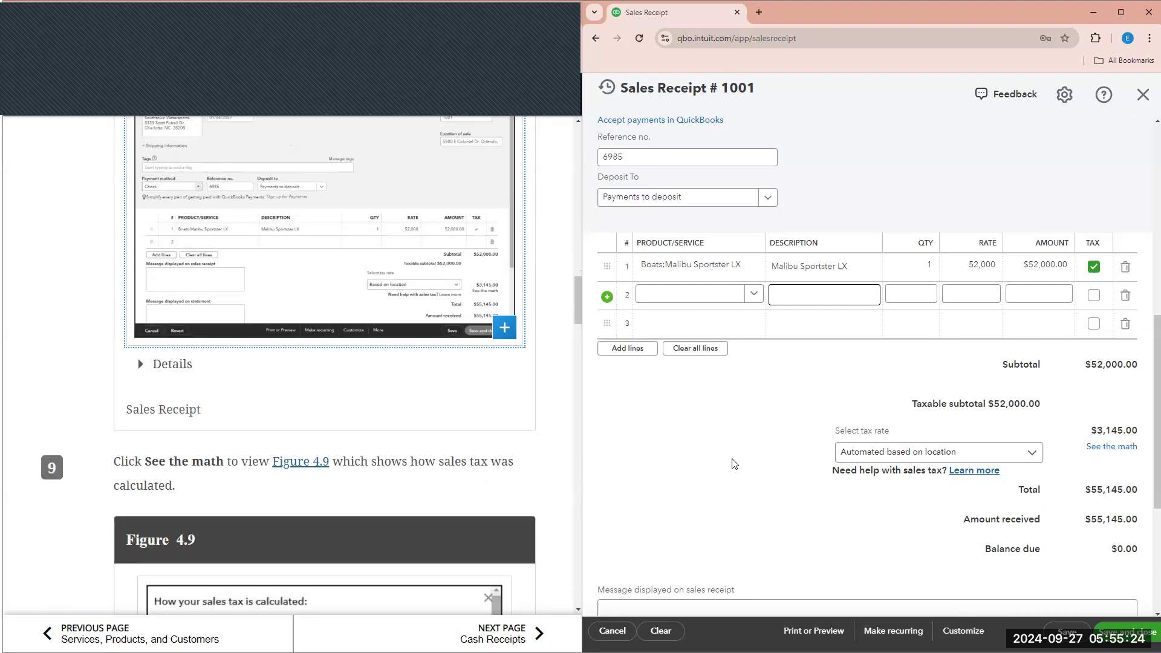
pyautogui.click(1112, 447)
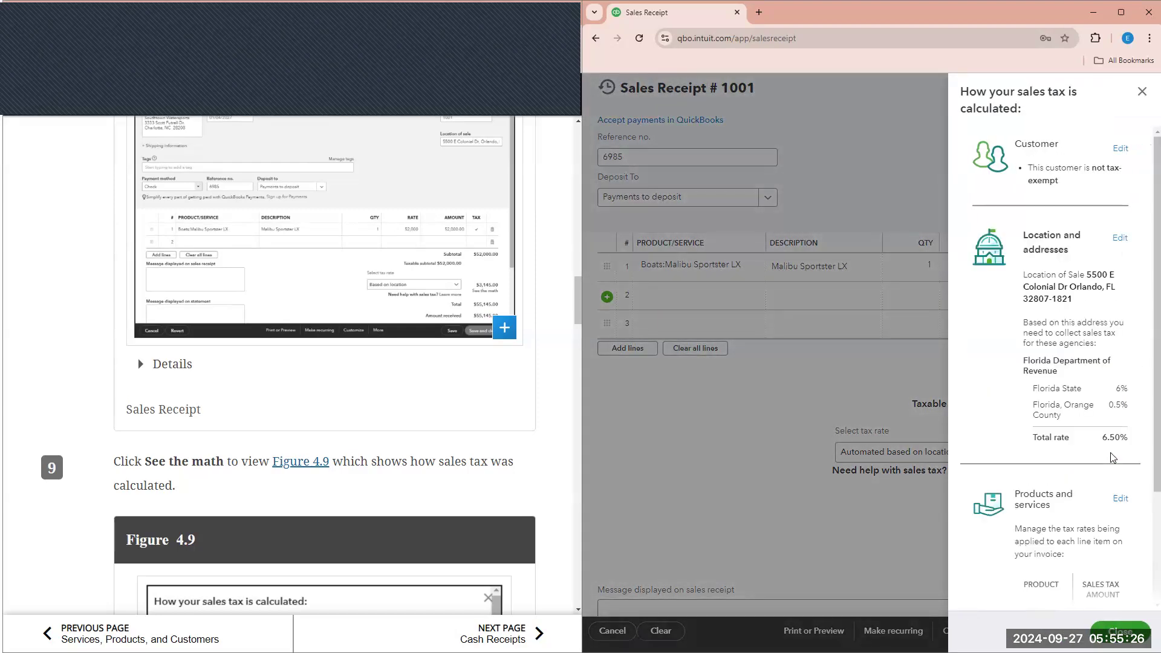
pyautogui.scroll(-5, 361, 510)
pyautogui.scroll(-4, 361, 510)
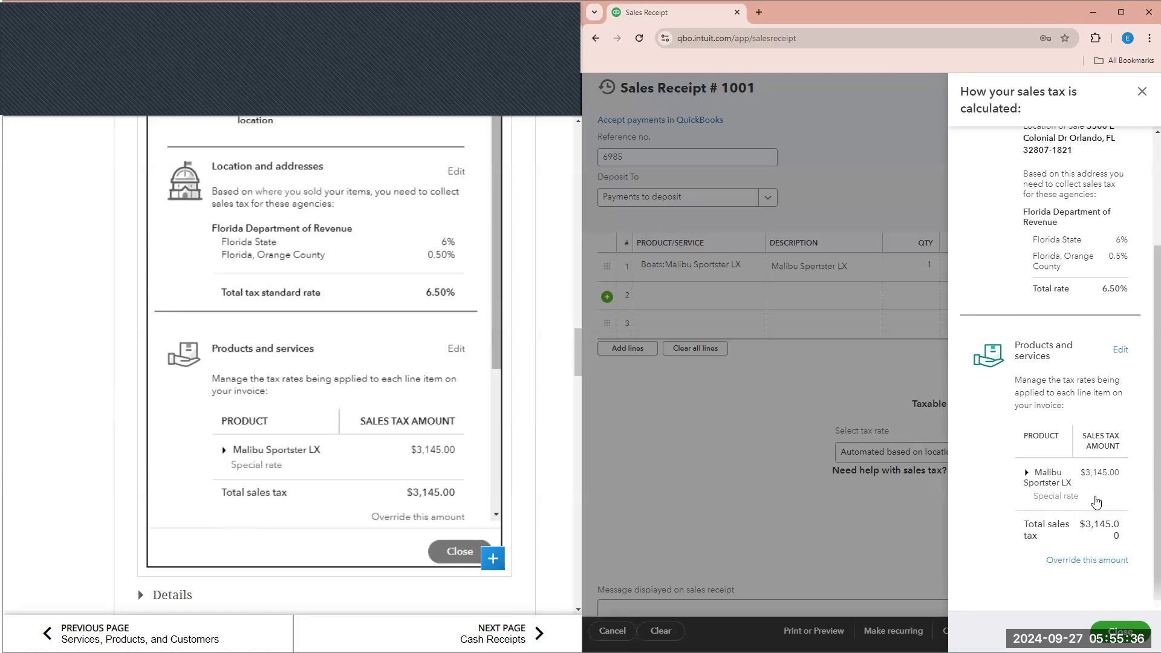
pyautogui.scroll(-3, 545, 502)
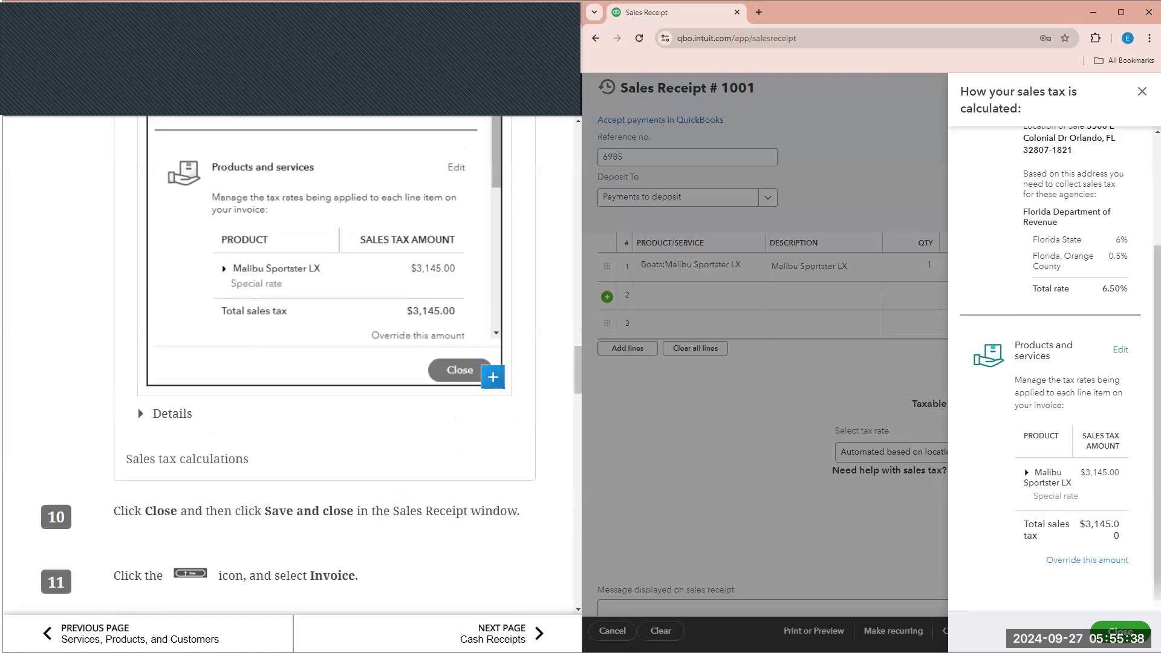
pyautogui.scroll(-2, 545, 502)
pyautogui.click(1118, 629)
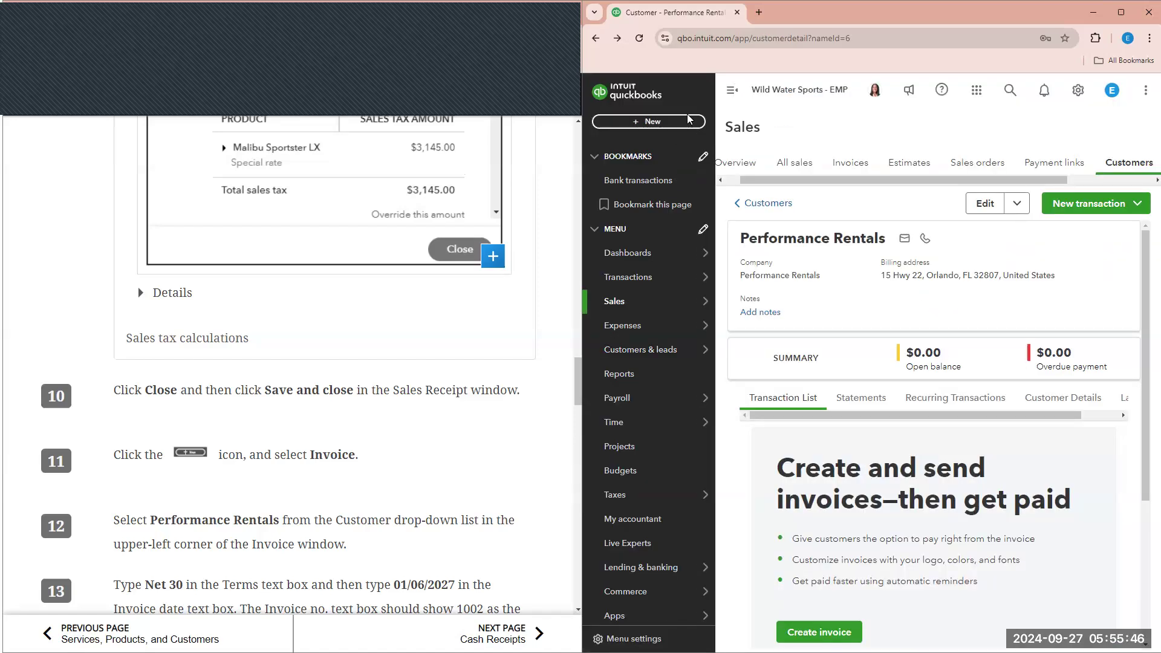
# - Start a new blank invoice from the + New menu
pyautogui.click(687, 121)
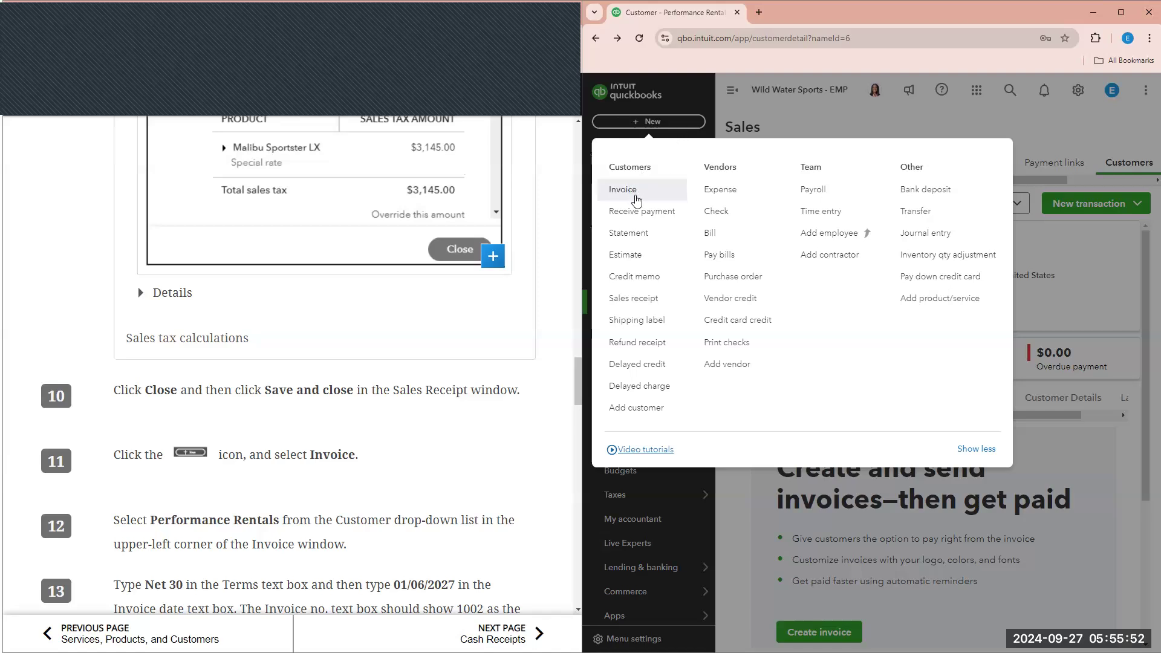
pyautogui.click(644, 195)
pyautogui.scroll(-1, 495, 293)
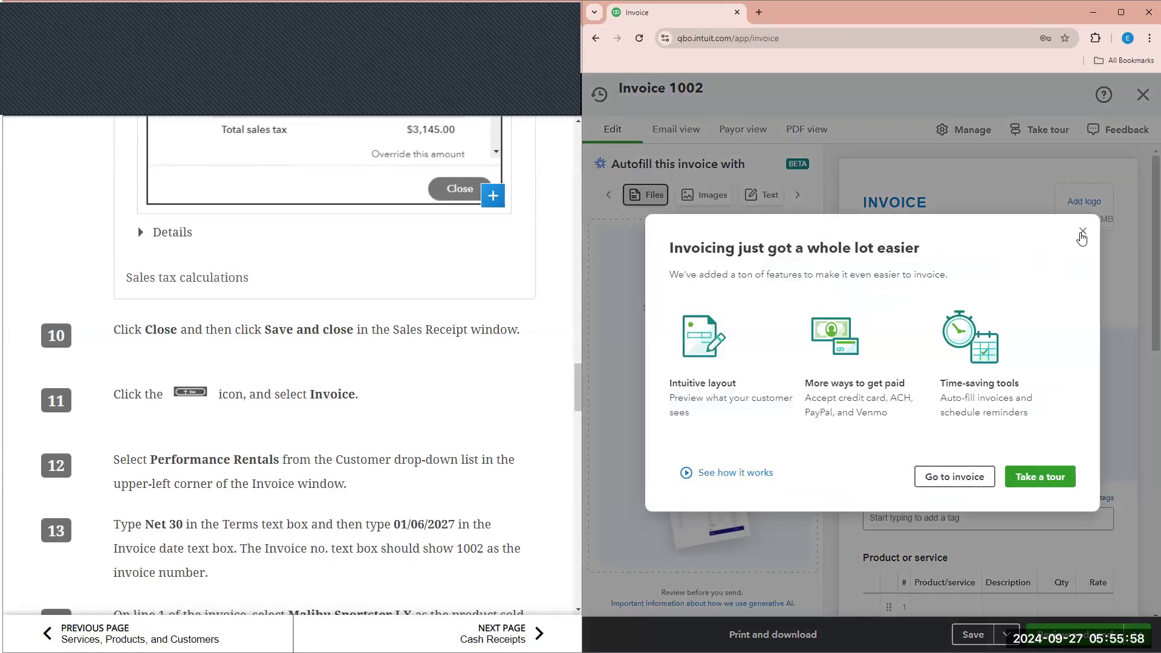
# - Dismiss the announcement and side panels, then bill the invoice to Performance Rentals
pyautogui.click(1083, 231)
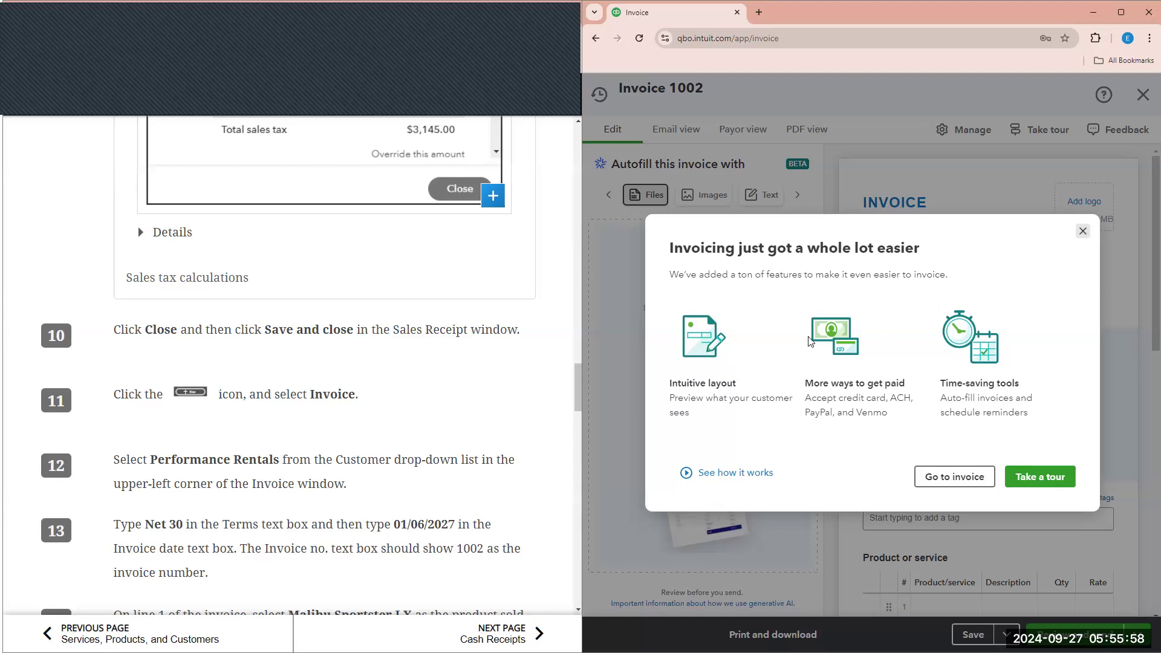
pyautogui.click(825, 381)
pyautogui.click(824, 380)
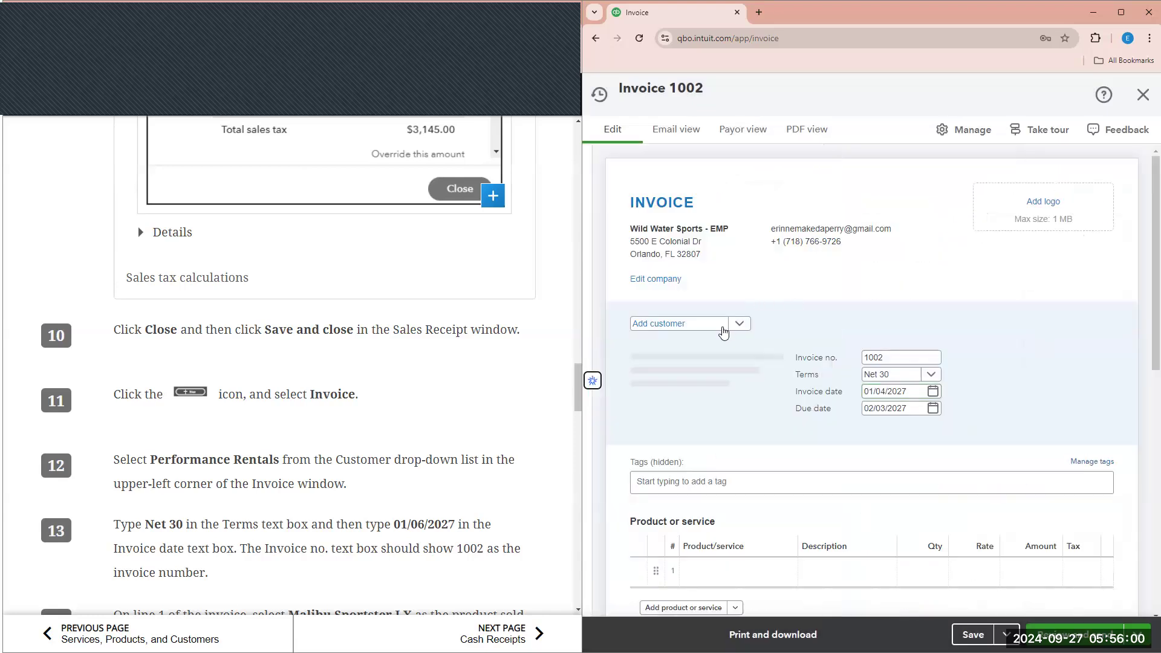
pyautogui.click(716, 328)
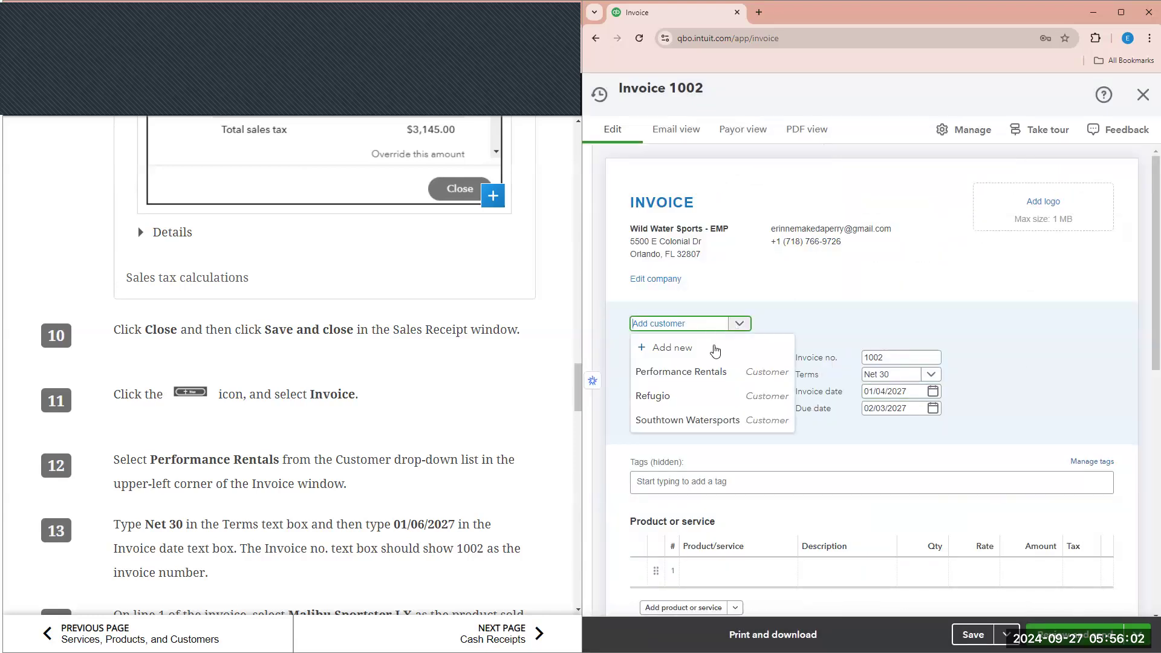
pyautogui.click(706, 373)
pyautogui.scroll(-1, 712, 375)
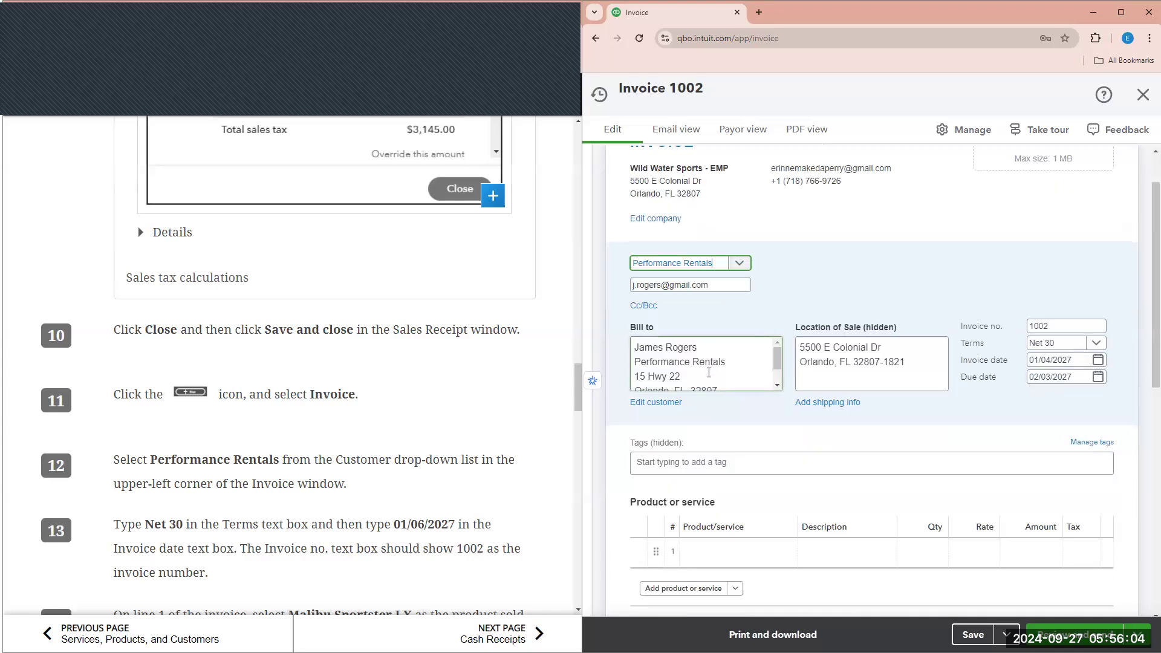
pyautogui.scroll(-1, 461, 398)
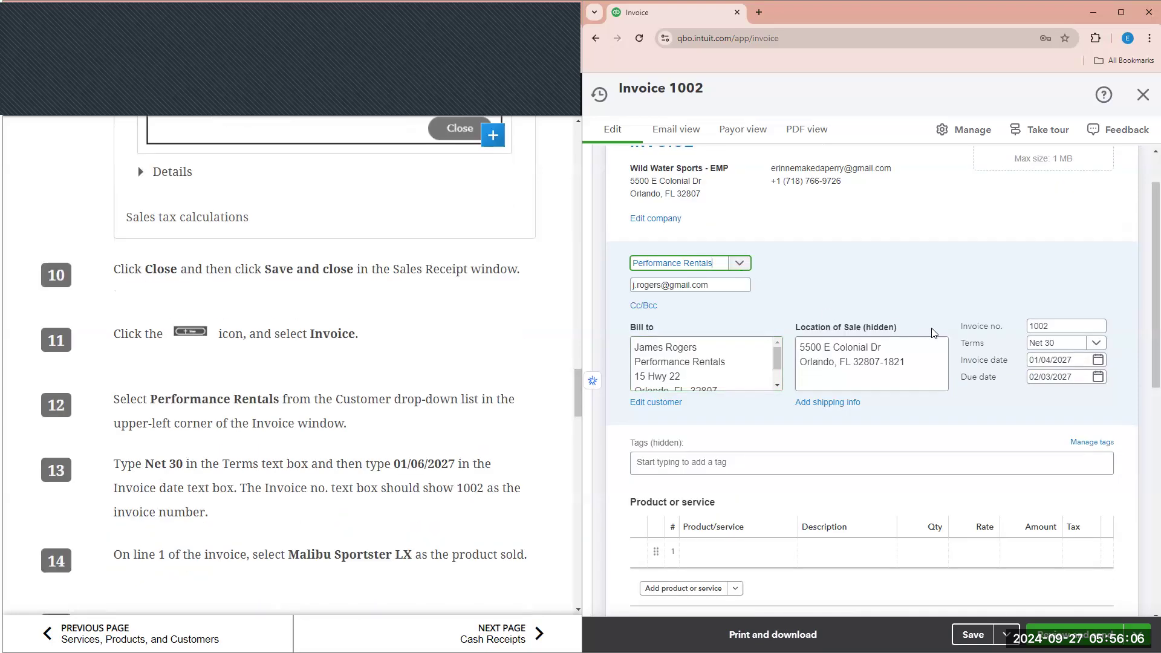
# - Confirm Net 30 terms and set the invoice date to 01/06/2027, due 02/05/2027
pyautogui.click(1062, 348)
pyautogui.click(1078, 360)
pyautogui.write('01/06/2')
pyautogui.write('027')
pyautogui.click(1016, 263)
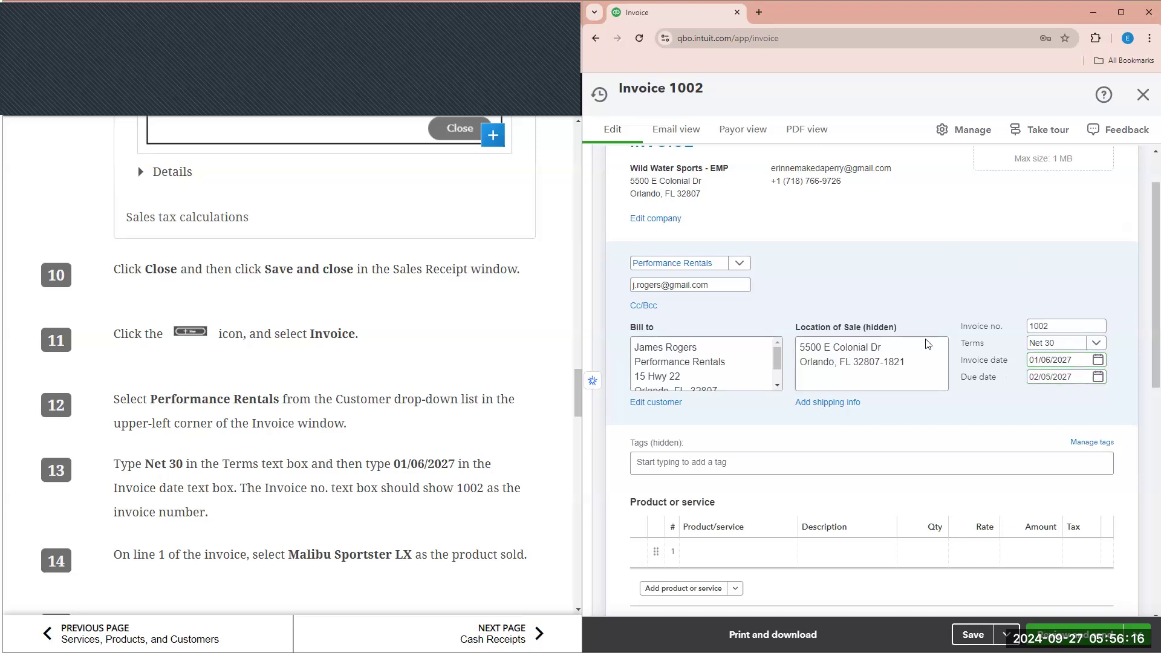
pyautogui.scroll(-1, 358, 457)
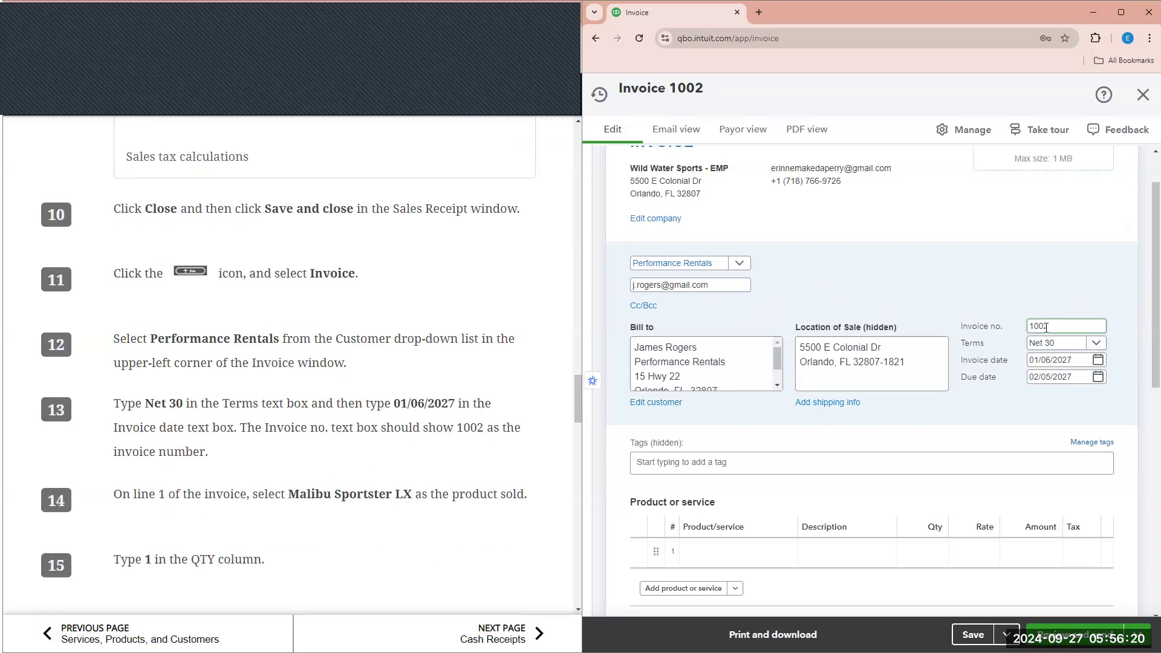
pyautogui.scroll(-2, 304, 405)
# - Put Malibu Sportster LX on line 1, quantity 1 at $52,000
pyautogui.scroll(-1, 729, 502)
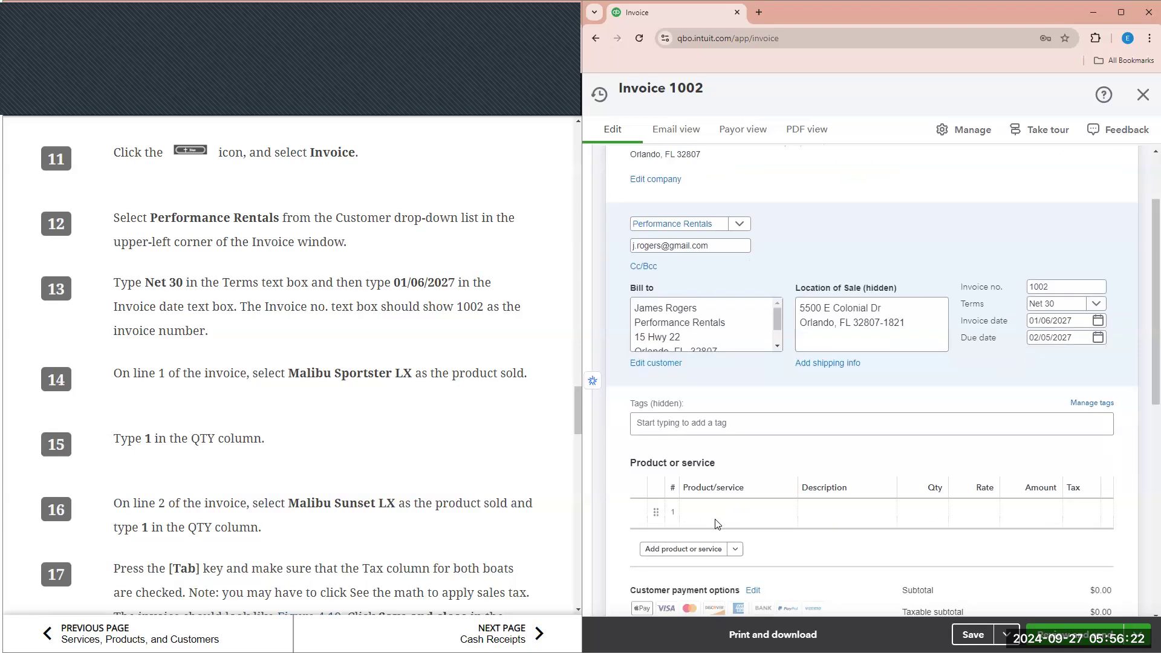
pyautogui.click(731, 496)
pyautogui.click(732, 497)
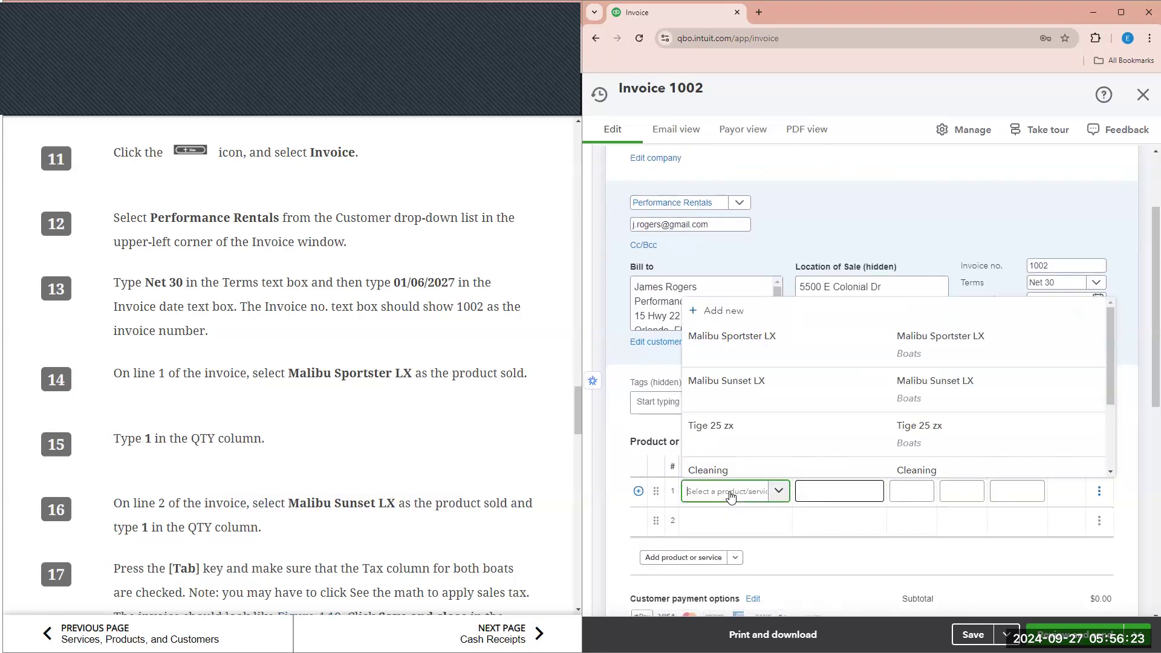
pyautogui.click(760, 356)
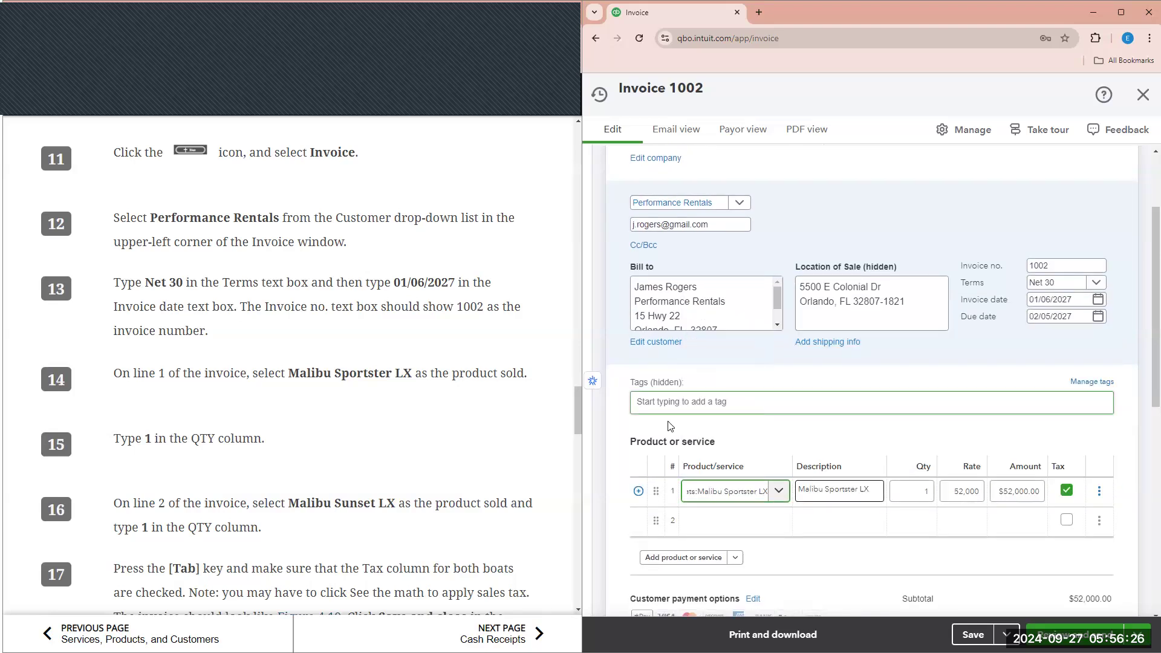
pyautogui.scroll(-1, 508, 390)
pyautogui.click(924, 494)
pyautogui.click(966, 492)
pyautogui.click(1015, 490)
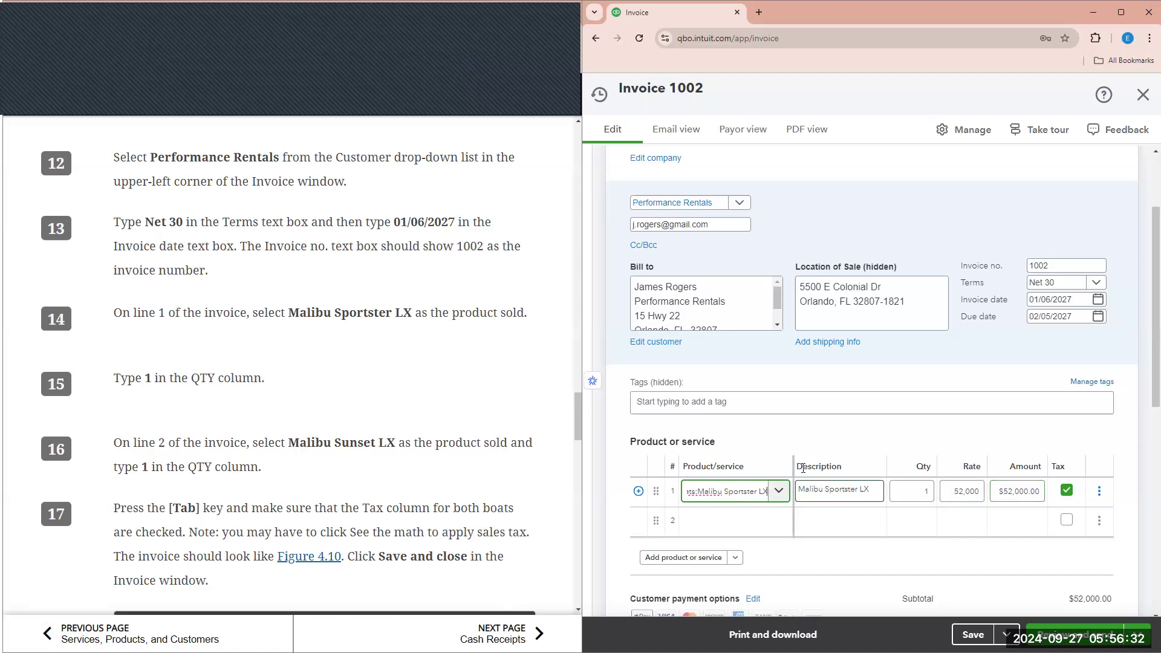
pyautogui.press('Tab')
pyautogui.press('Tab')
pyautogui.press('Tab')
pyautogui.press('Tab')
pyautogui.press('Tab')
pyautogui.press('Tab')
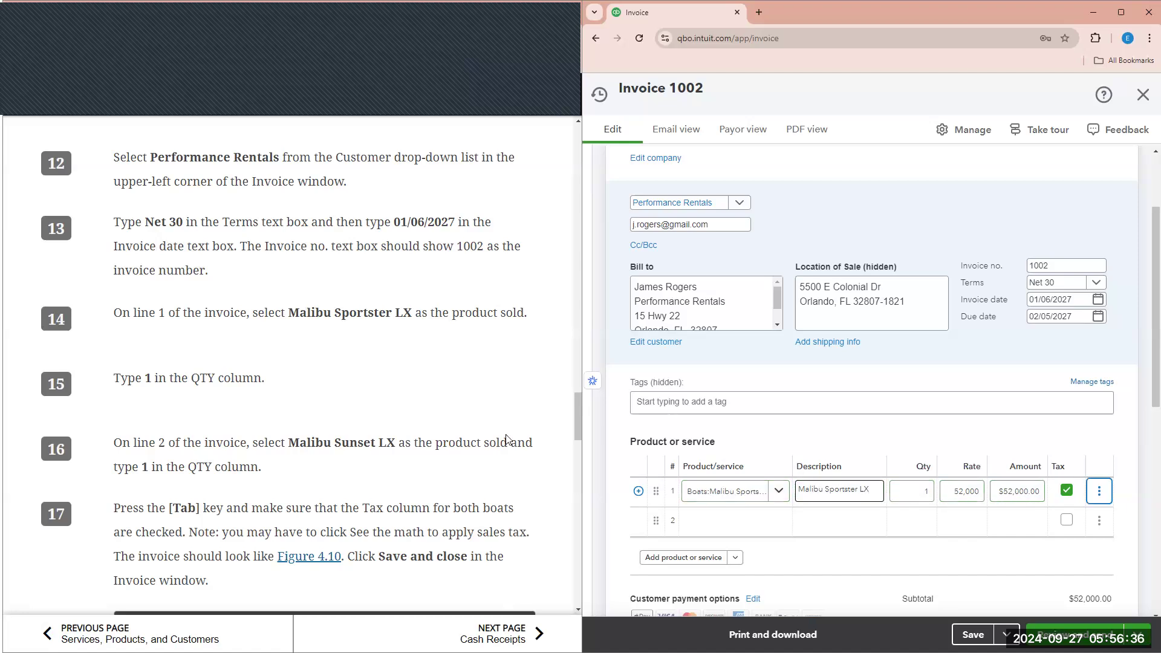
pyautogui.scroll(-3, 442, 506)
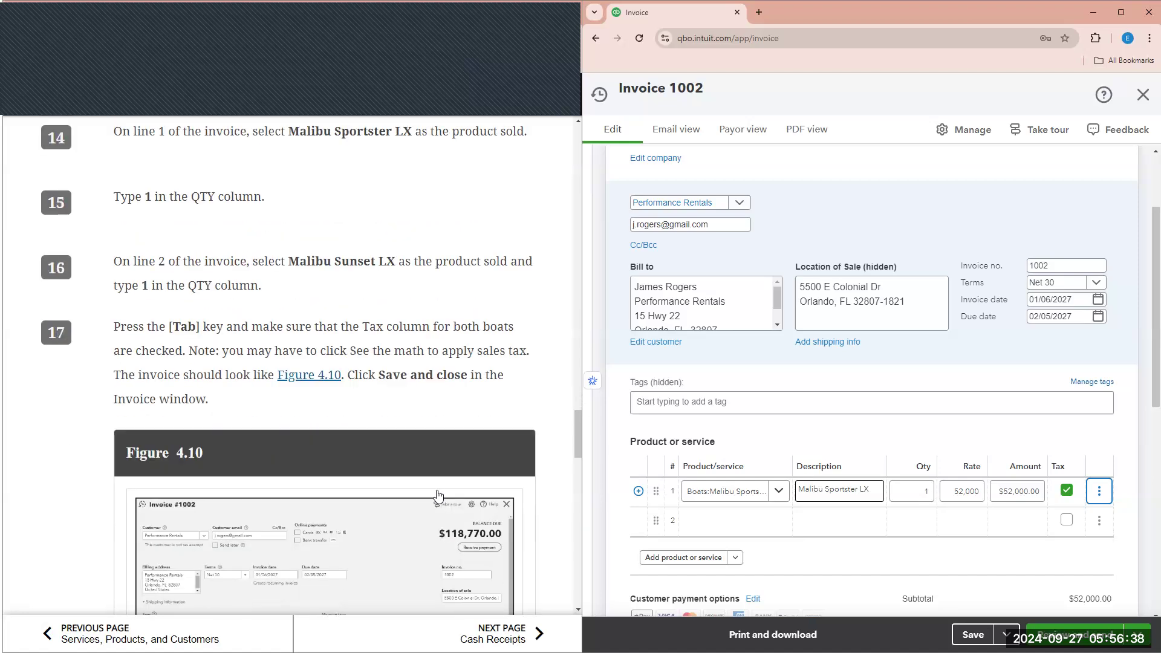
pyautogui.scroll(-1, 439, 495)
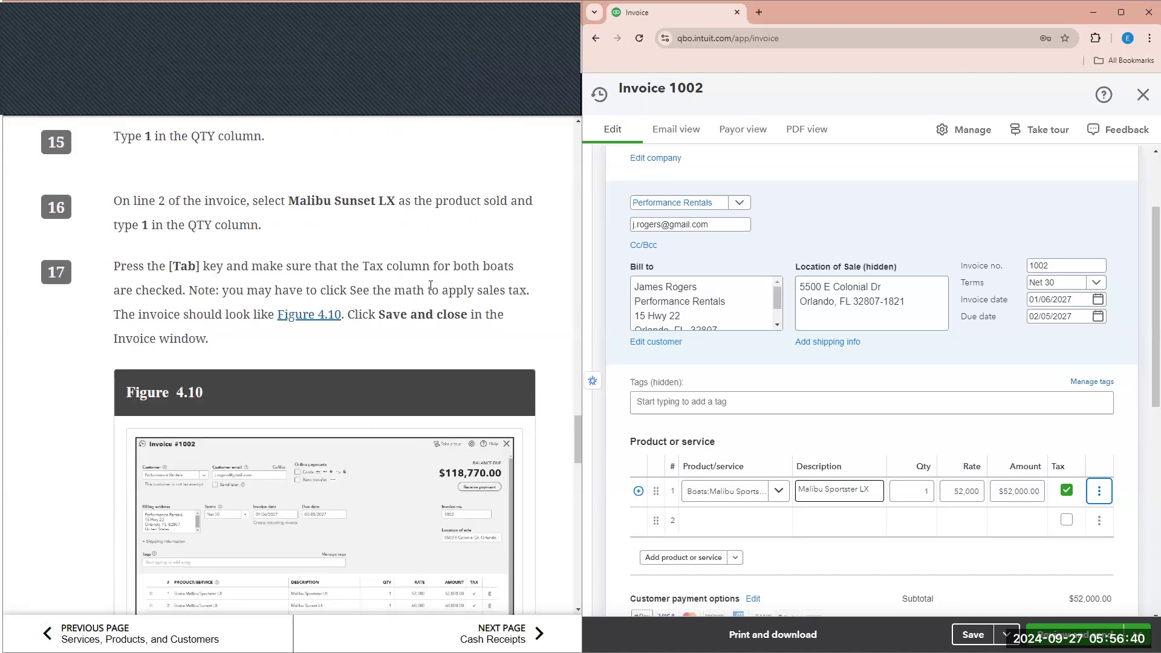
pyautogui.scroll(-1, 369, 409)
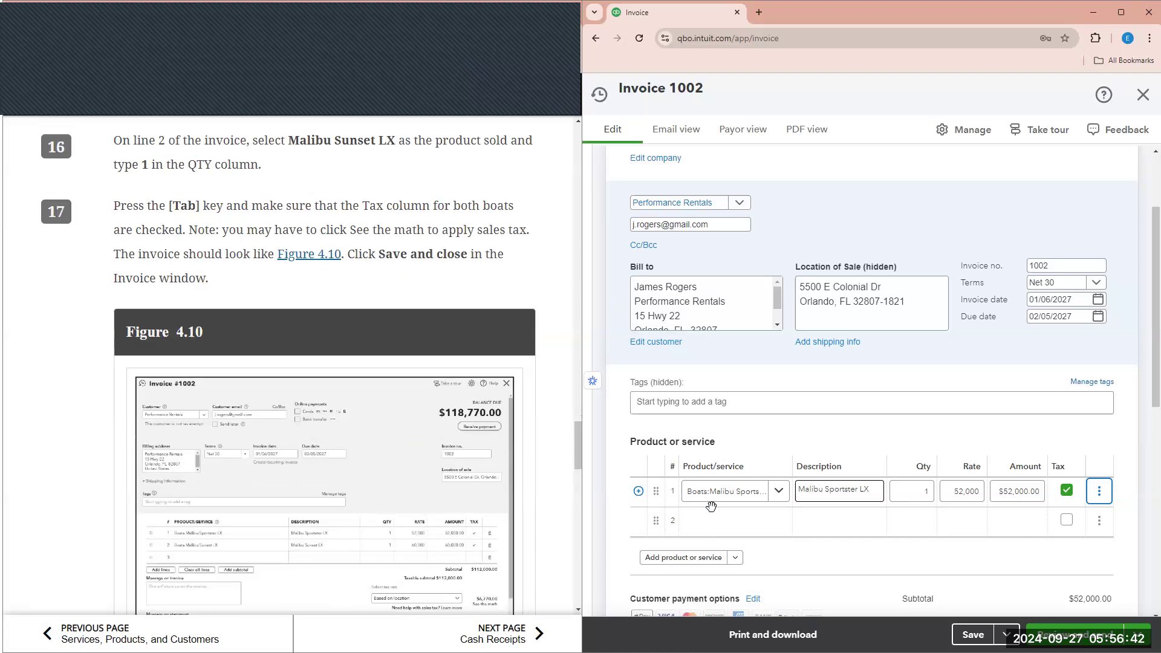
pyautogui.scroll(1, 257, 217)
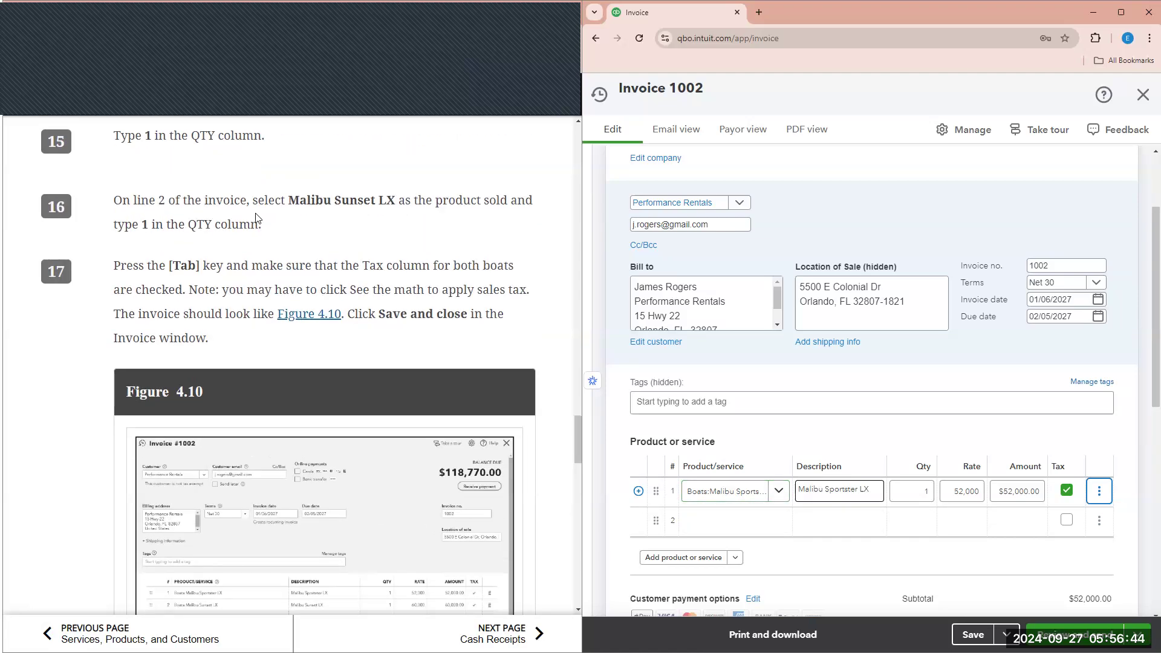
# - Put Malibu Sunset LX on line 2 at $60,000, quantity 1
pyautogui.click(720, 521)
pyautogui.click(750, 412)
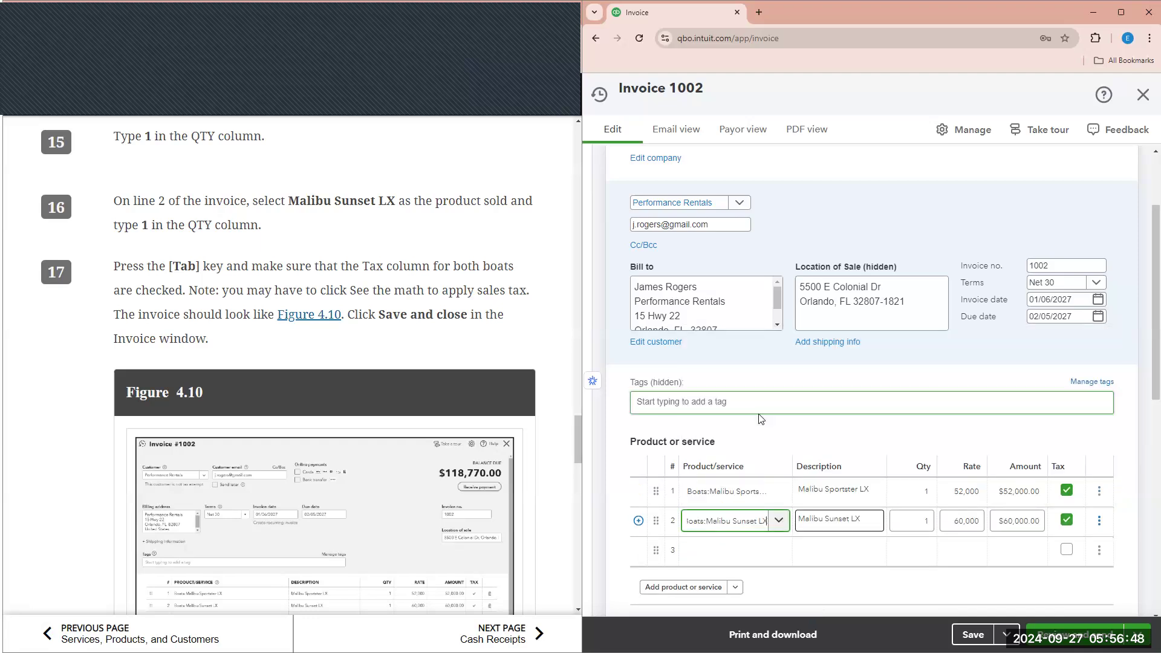
pyautogui.press('Tab')
pyautogui.press('Tab')
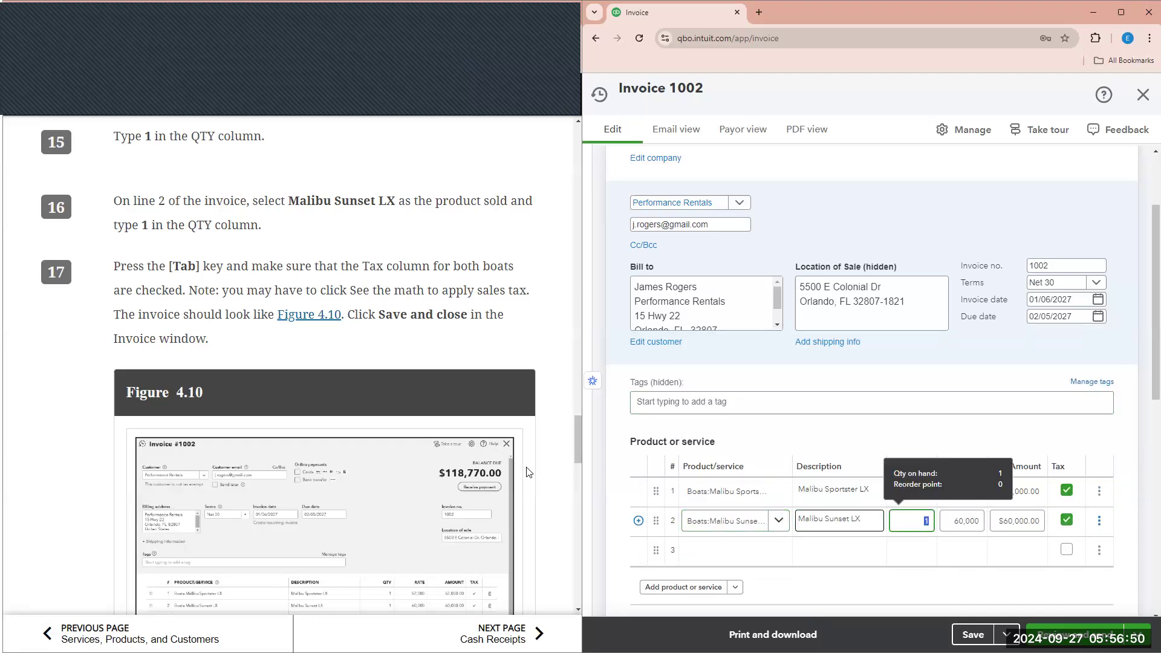
pyautogui.scroll(-3, 327, 393)
pyautogui.scroll(-2, 1048, 326)
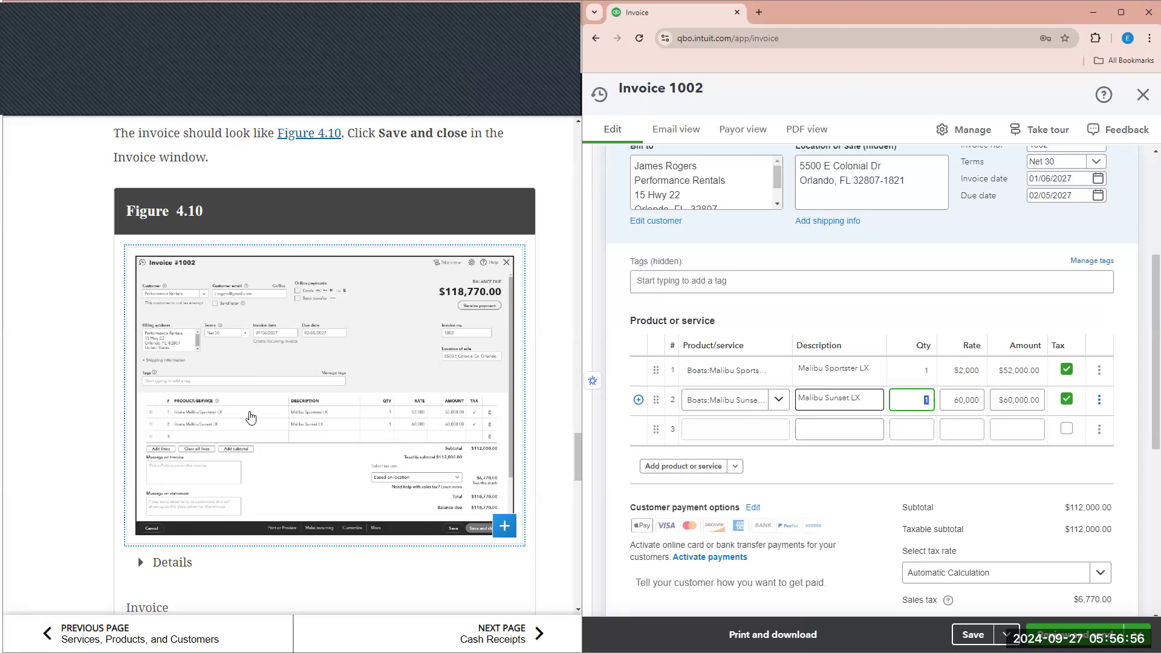
pyautogui.scroll(-2, 887, 406)
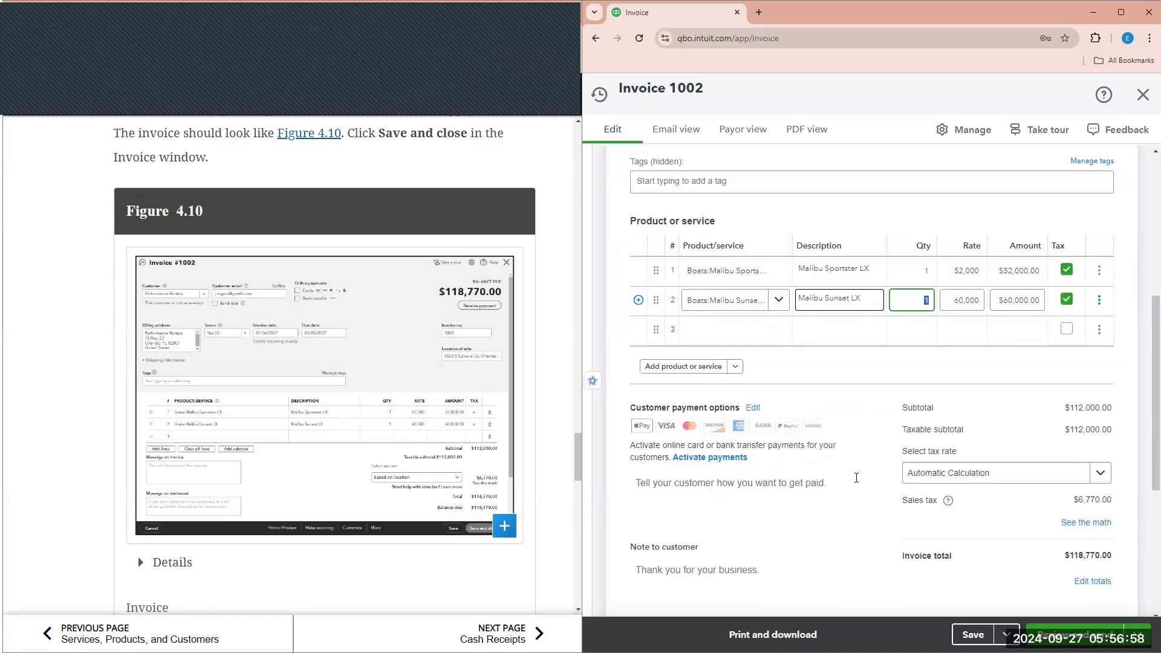
# - Verify both boats are taxed for a $118,770.00 total, then open the Save options
pyautogui.scroll(-1, 857, 478)
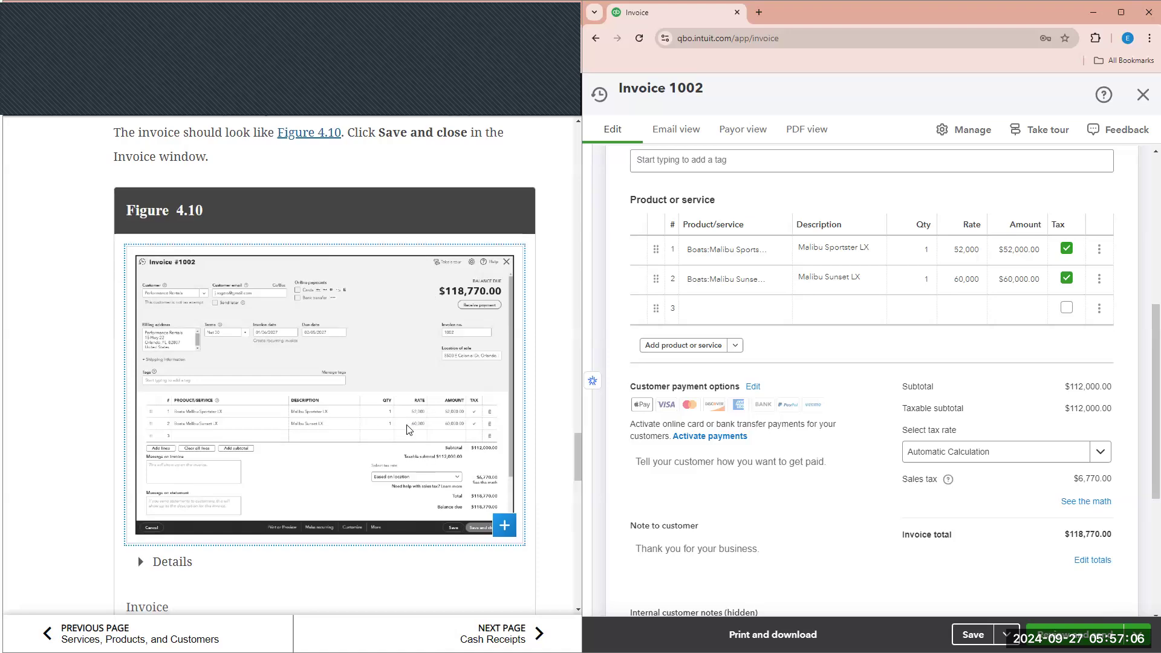
pyautogui.scroll(-5, 409, 427)
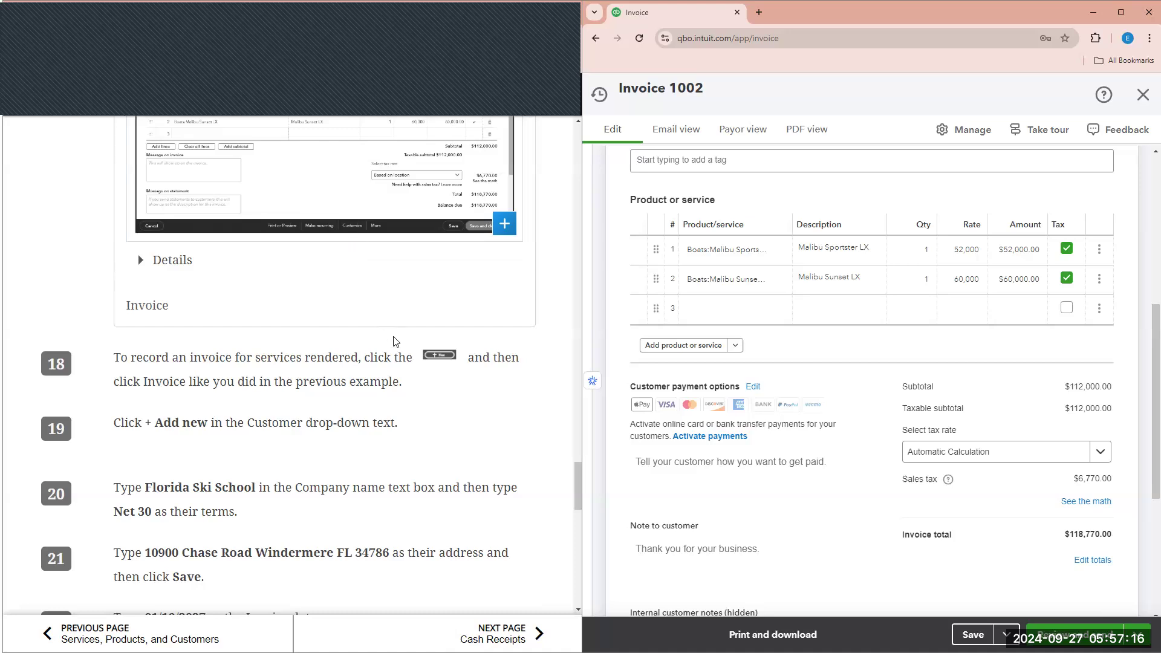
pyautogui.scroll(8, 393, 342)
pyautogui.scroll(-1, 744, 423)
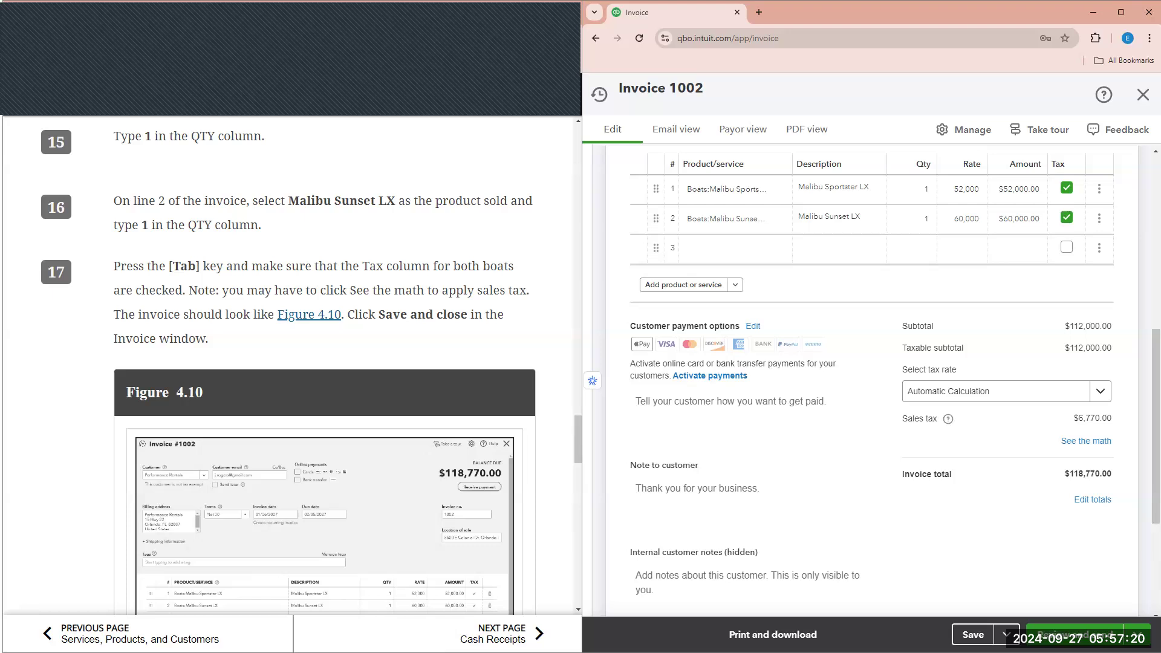
pyautogui.click(1007, 635)
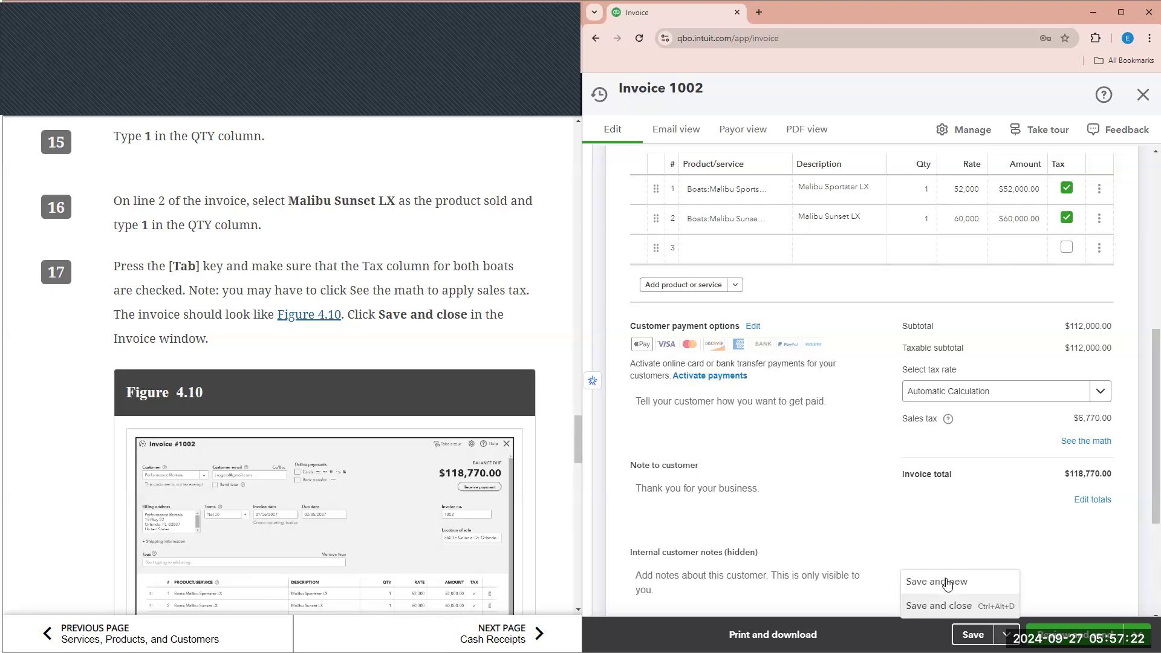
# - Save and close invoice 1002, then start new invoice 1003
pyautogui.click(961, 603)
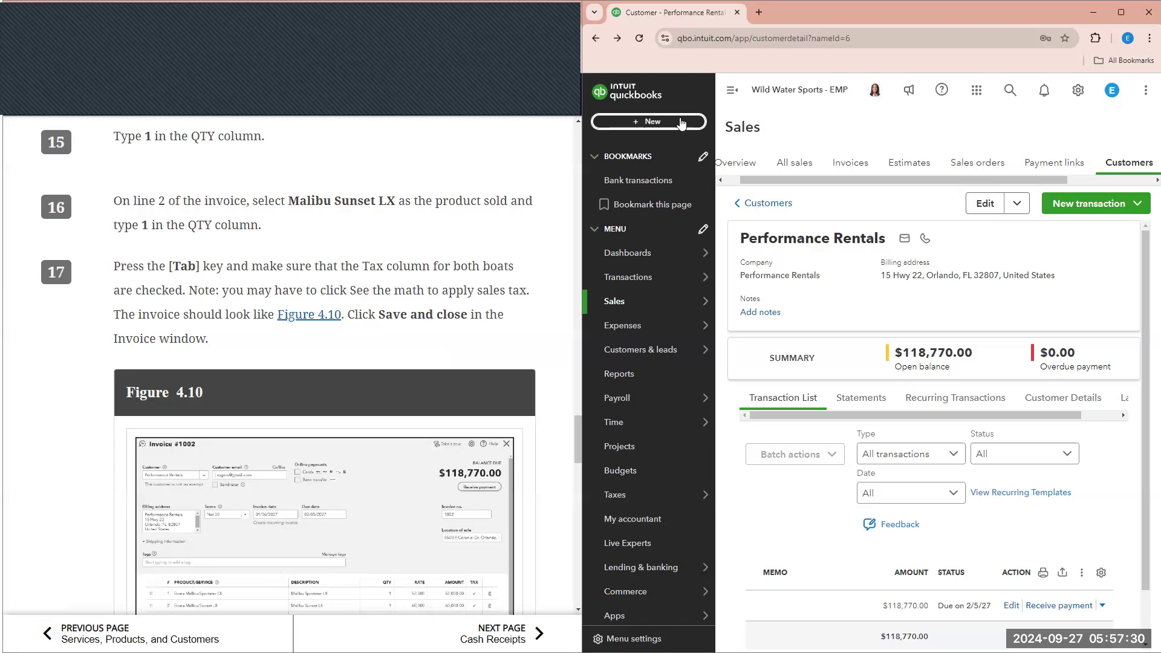
pyautogui.scroll(-6, 467, 378)
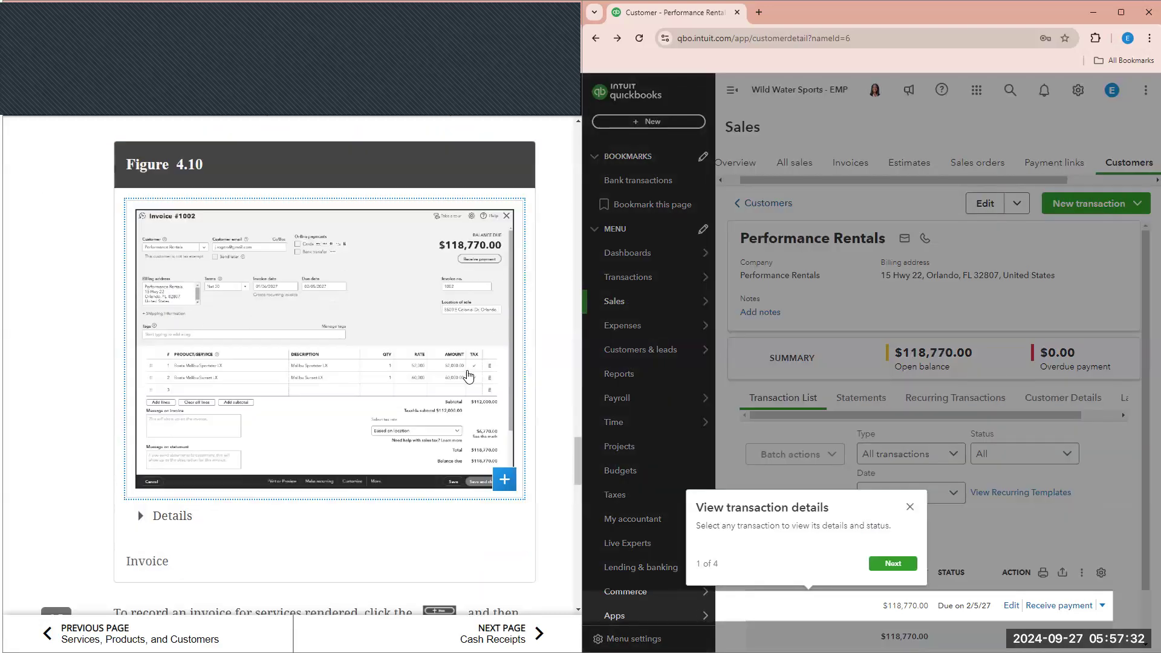
pyautogui.click(910, 508)
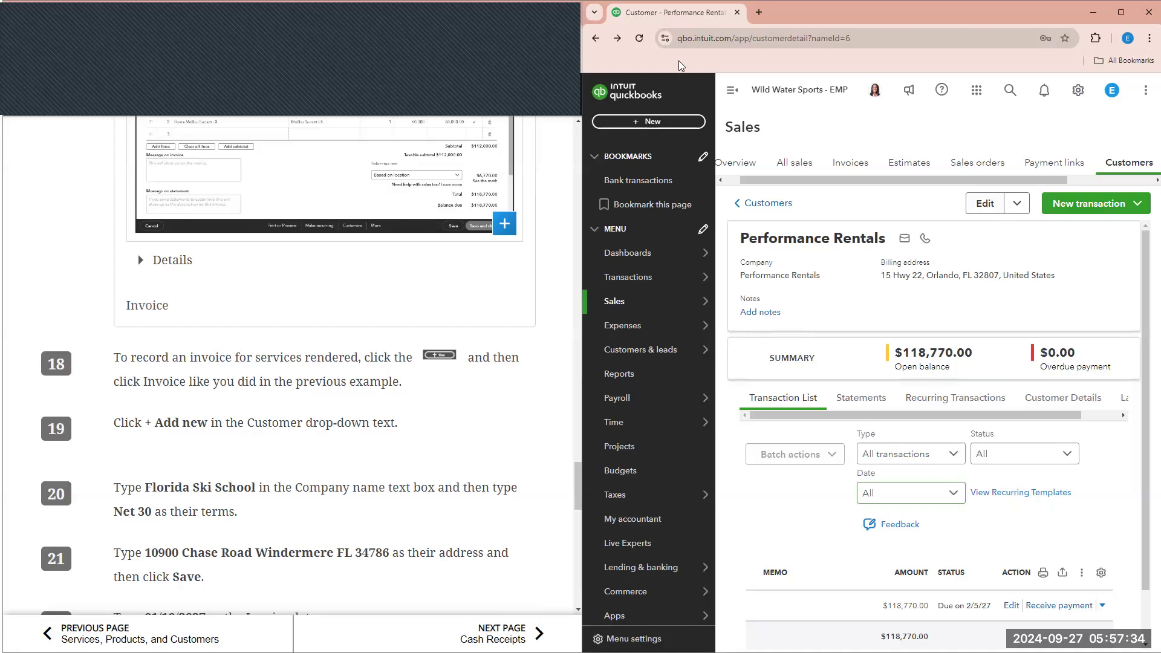
pyautogui.click(672, 124)
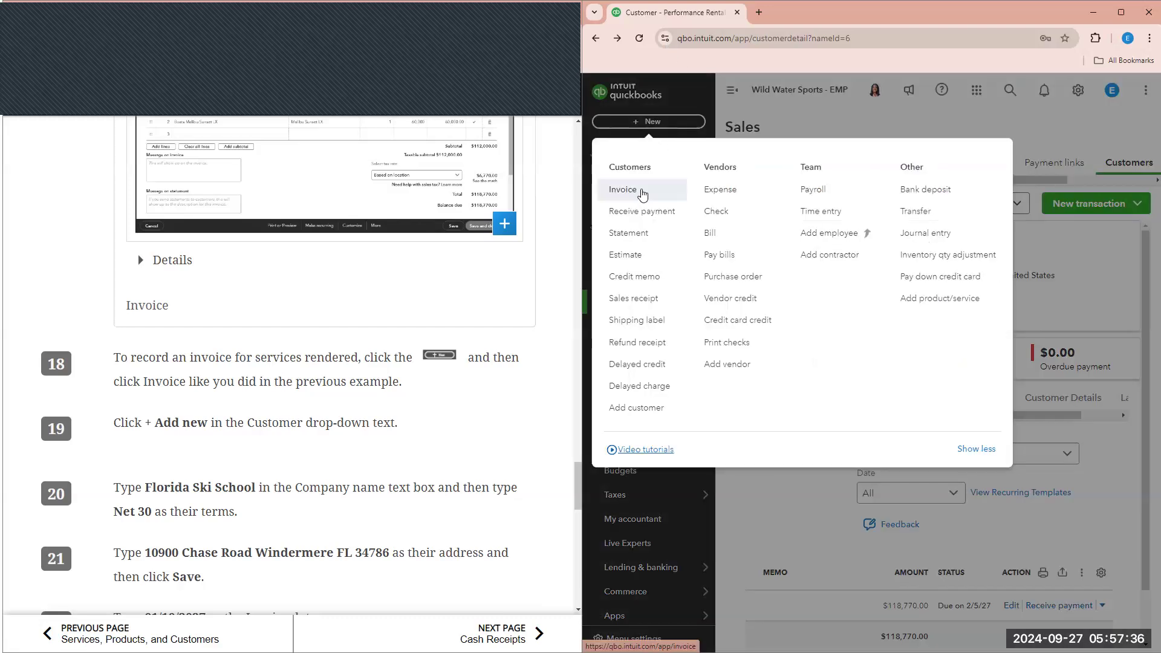
pyautogui.click(643, 192)
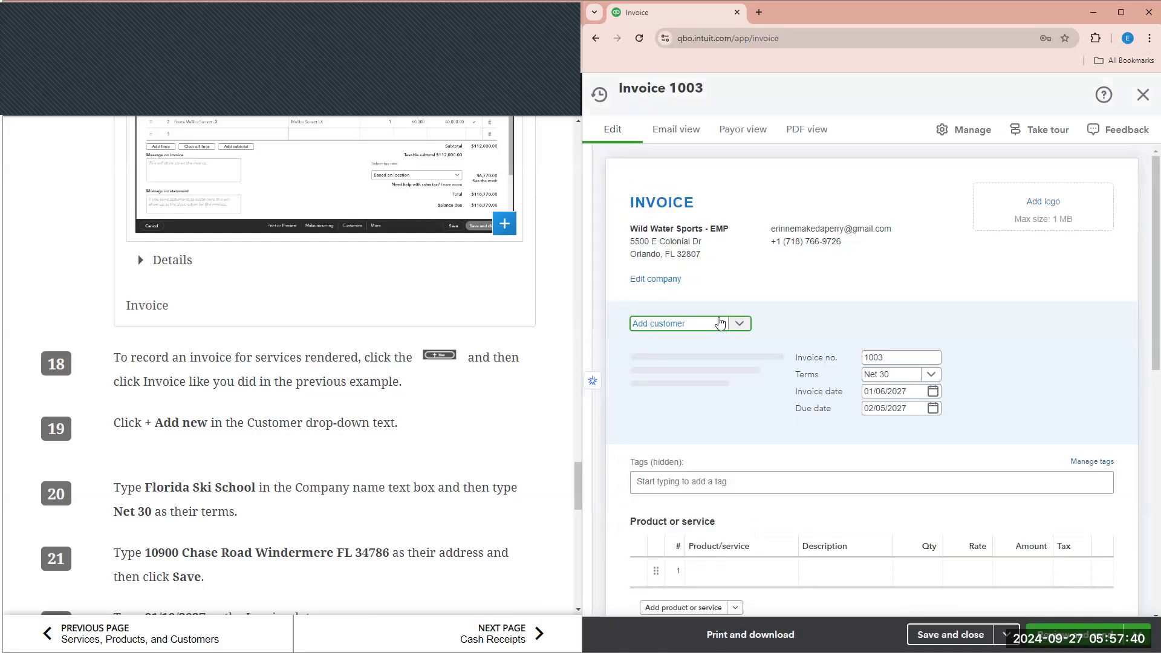
# - Add a new customer named Florida Ski School with Net 30 terms
pyautogui.click(697, 325)
pyautogui.click(684, 344)
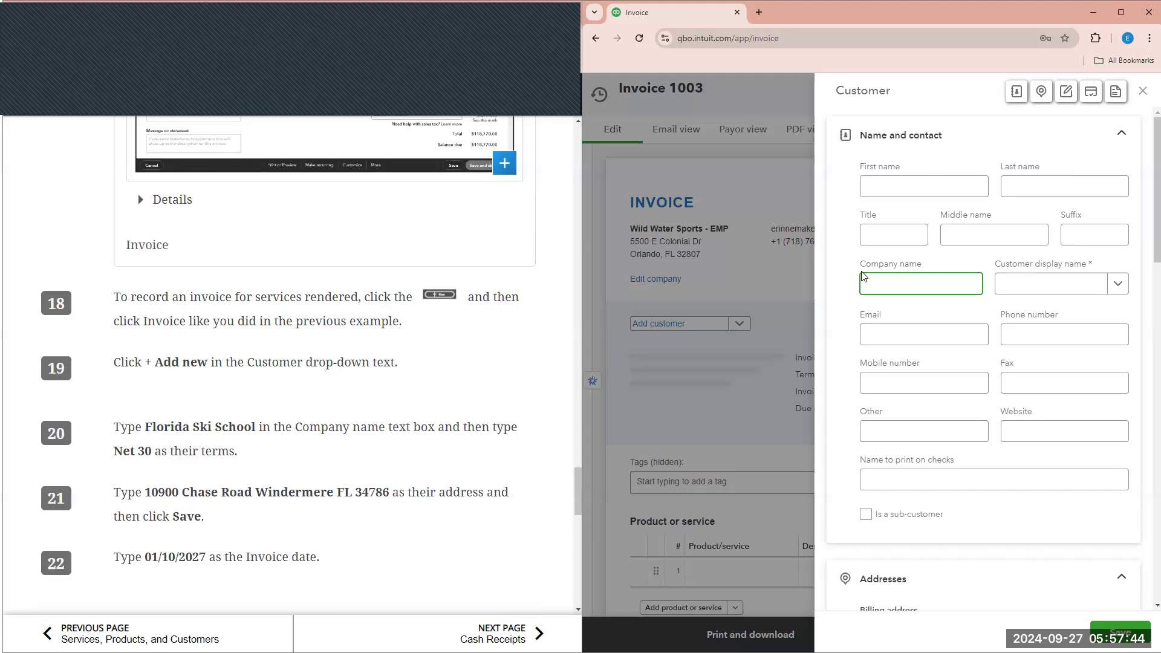
pyautogui.write('fLORID')
pyautogui.press('BackSpace')
pyautogui.press('BackSpace')
pyautogui.press('BackSpace')
pyautogui.press('BackSpace')
pyautogui.press('BackSpace')
pyautogui.press('BackSpace')
pyautogui.write('Florida')
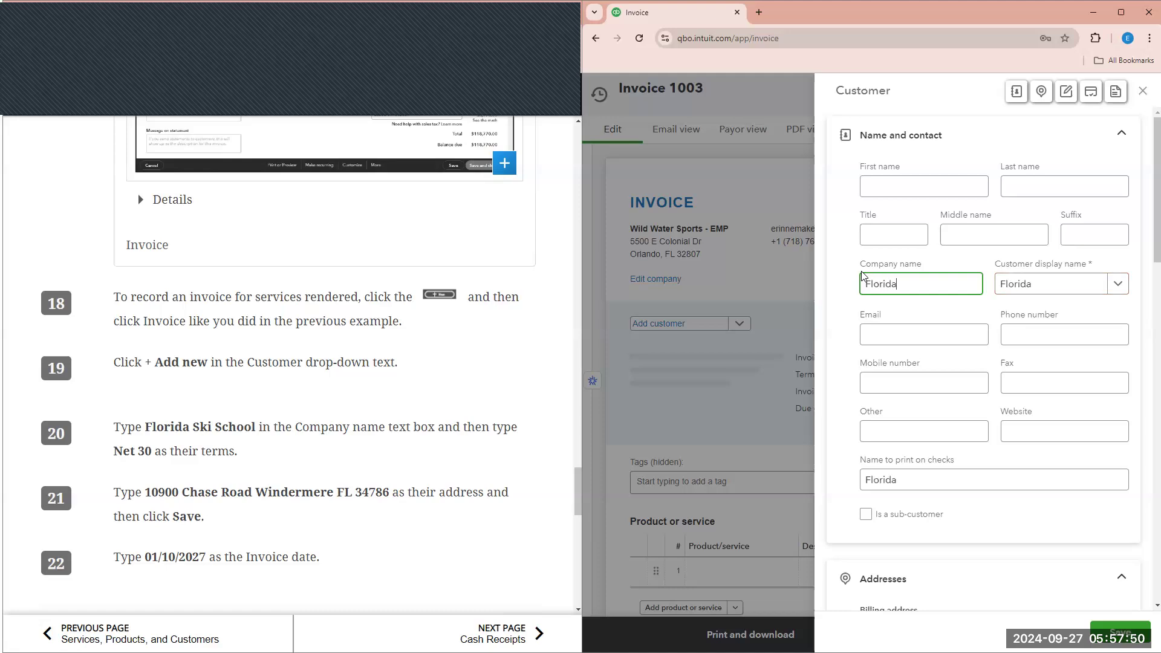
pyautogui.write(' Ski School')
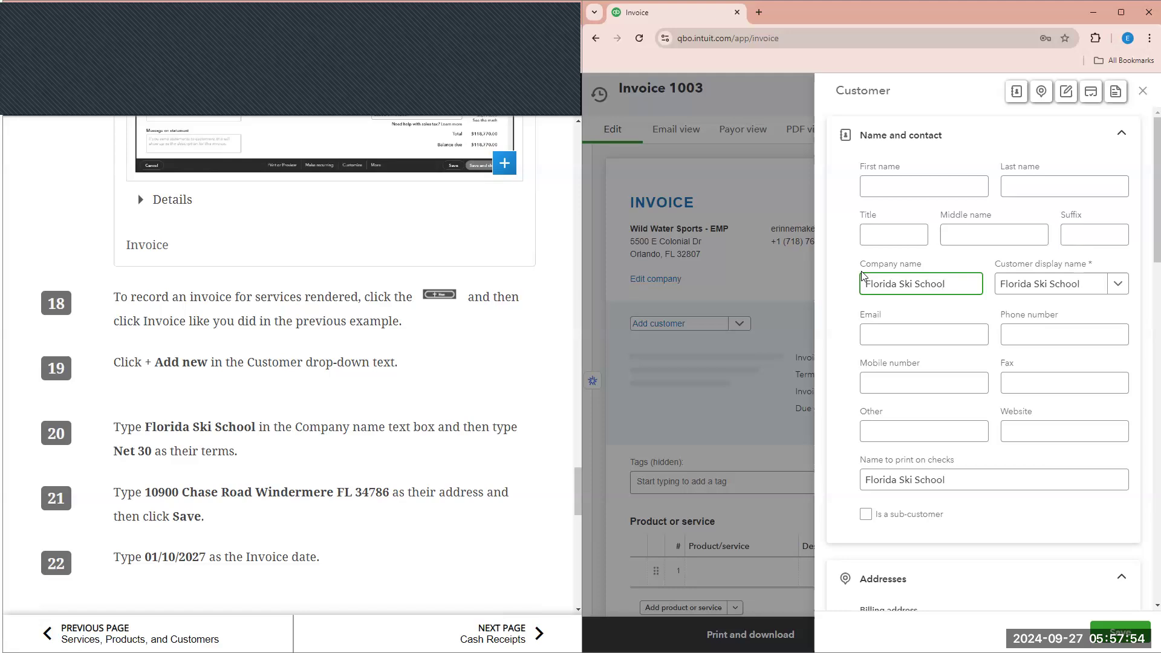
pyautogui.scroll(-8, 987, 352)
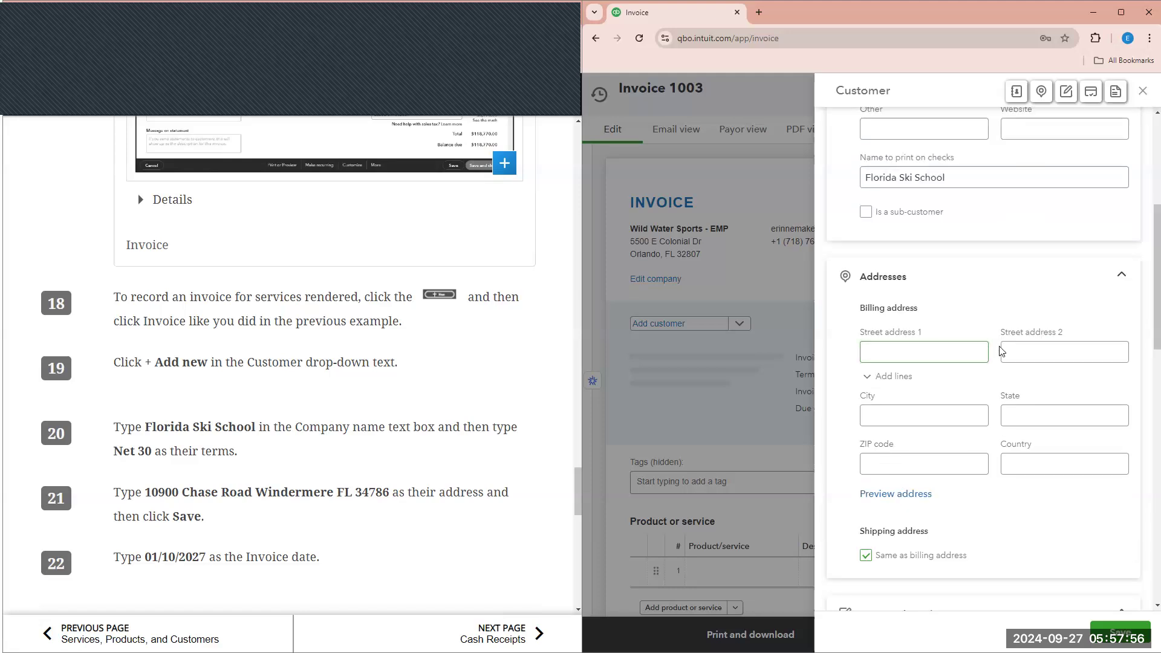
pyautogui.scroll(-4, 1054, 426)
pyautogui.click(1116, 504)
pyautogui.click(1042, 576)
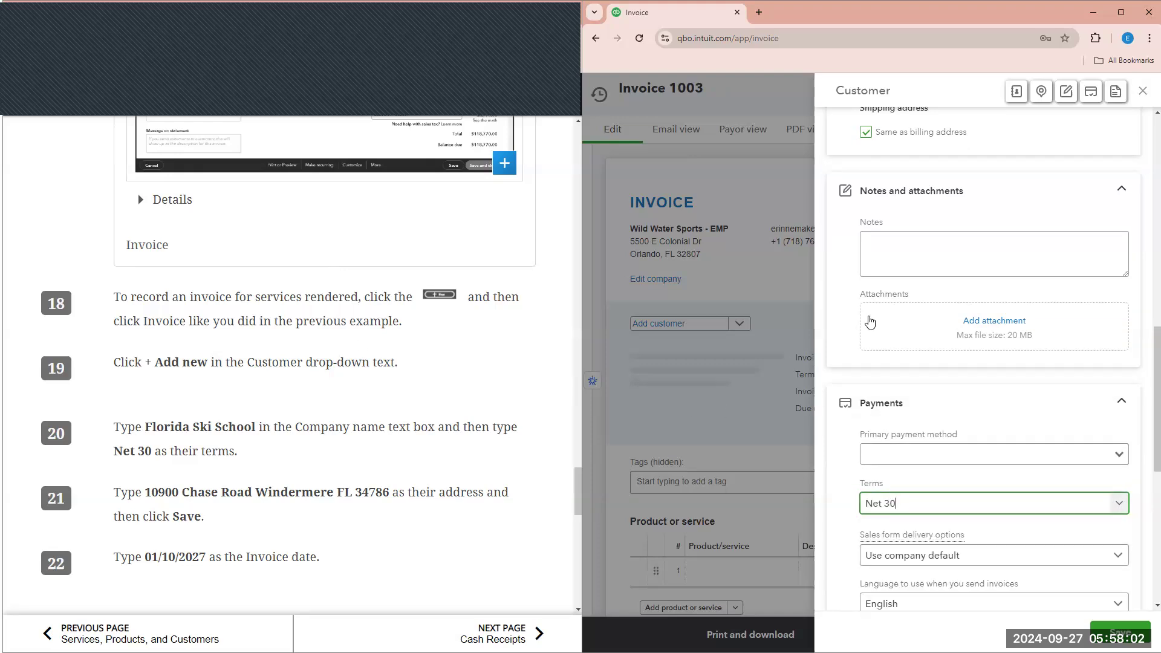
pyautogui.scroll(8, 870, 322)
pyautogui.click(906, 414)
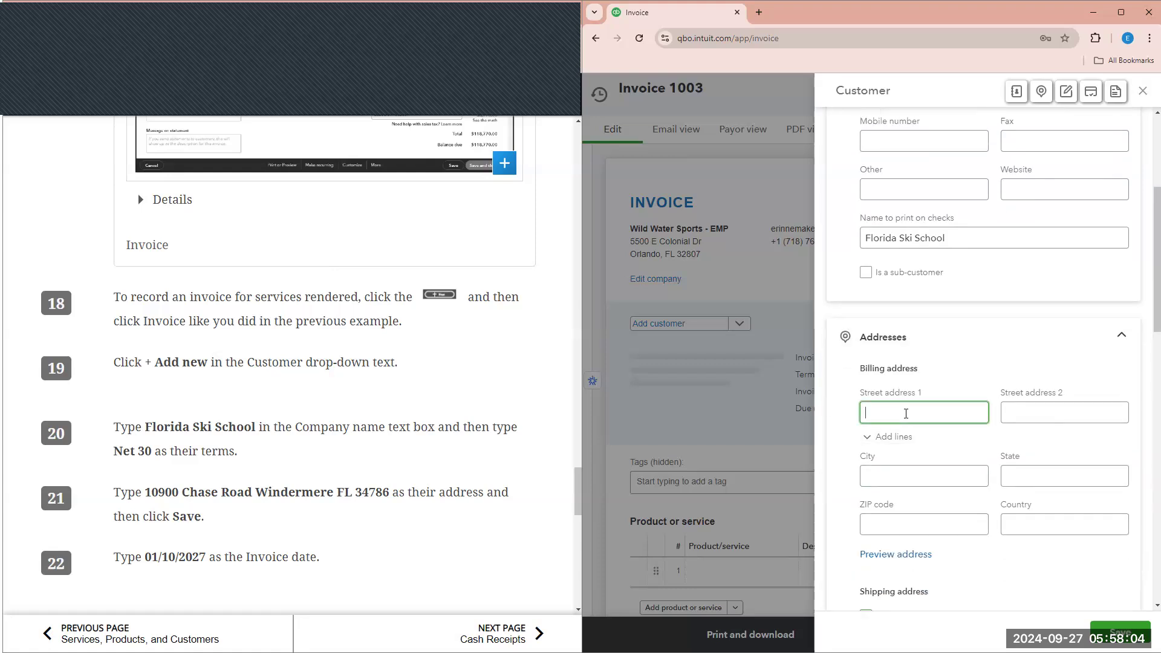
pyautogui.press('Tab')
pyautogui.press('Tab')
pyautogui.press('Tab')
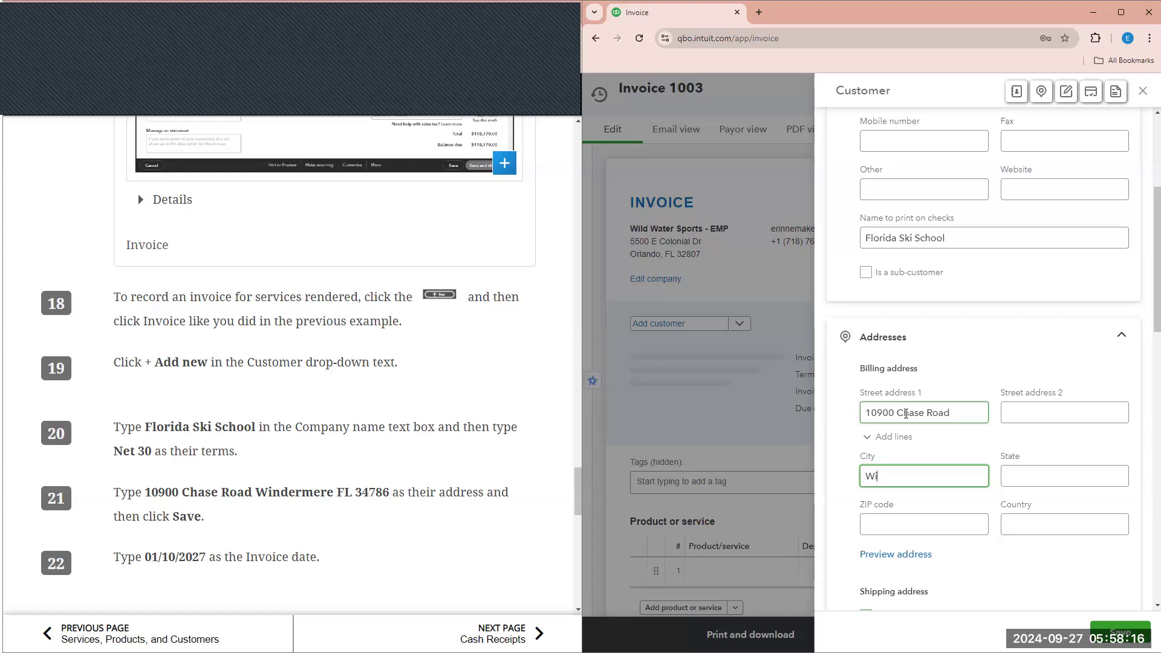
pyautogui.press('Tab')
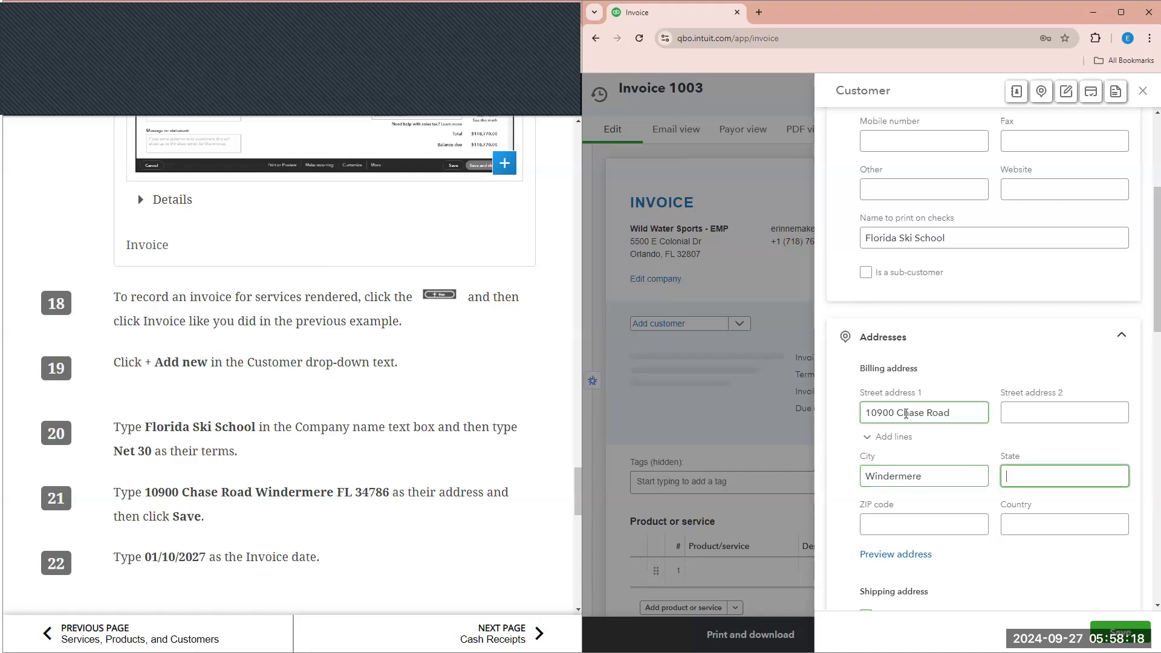
pyautogui.press('Tab')
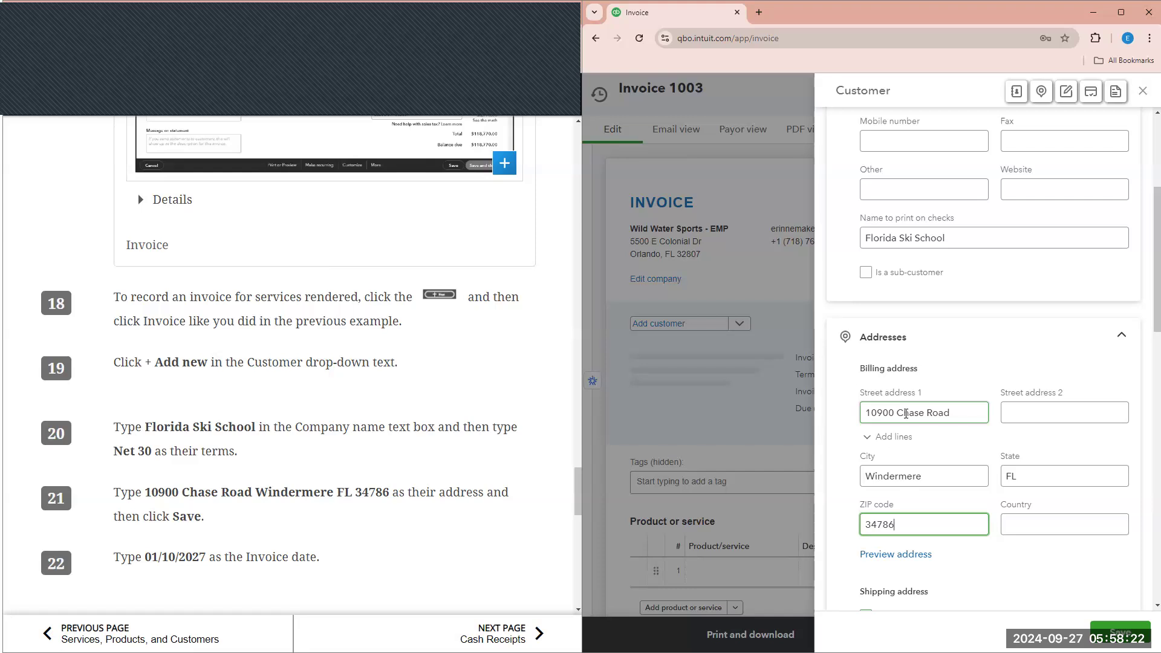
pyautogui.click(1120, 631)
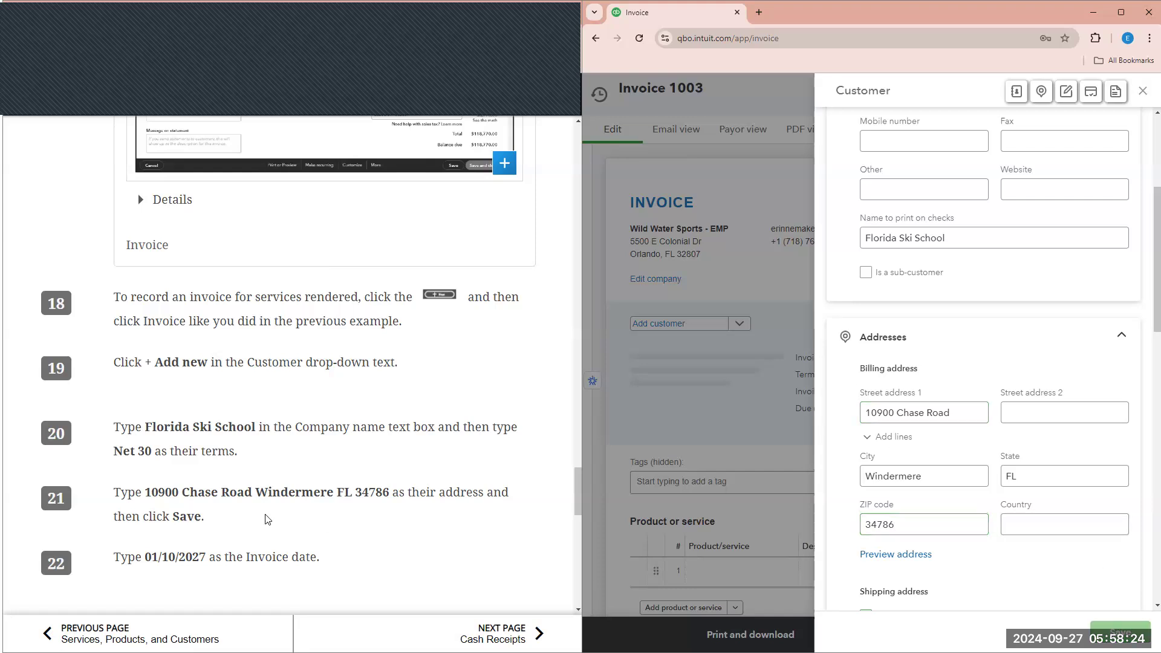
pyautogui.scroll(-1, 563, 345)
# - Set invoice 1003's date to 01/10/2027
pyautogui.moveTo(1079, 422); pyautogui.dragTo(1021, 427)
pyautogui.write('01/')
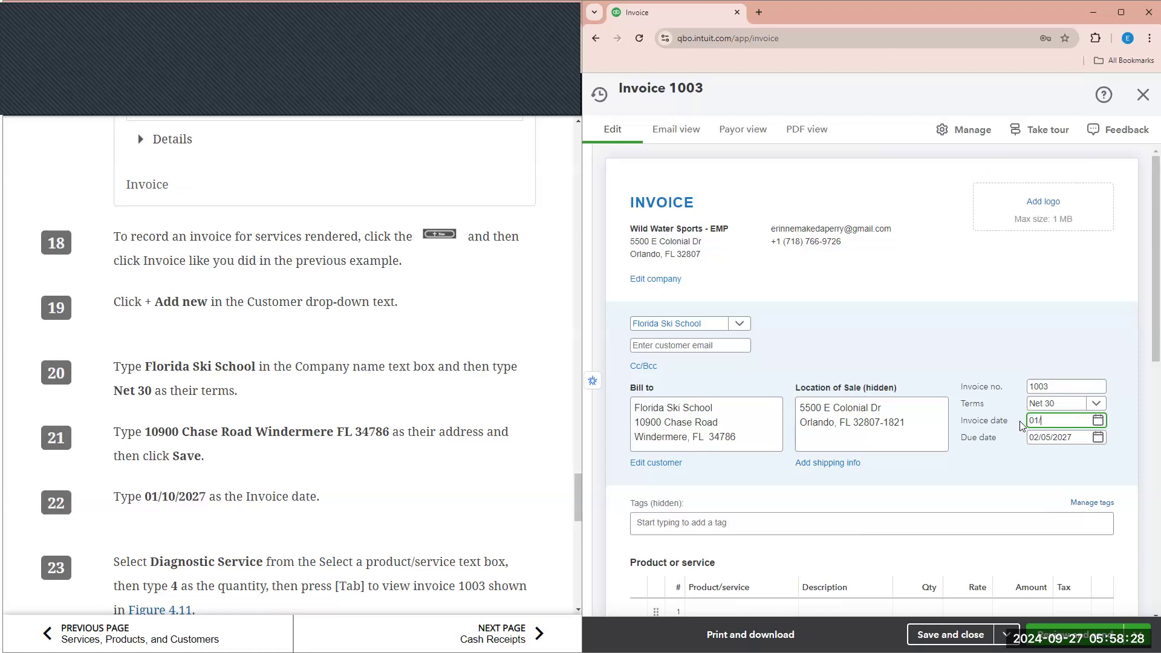
pyautogui.write('10/2027')
pyautogui.scroll(-3, 472, 423)
pyautogui.scroll(-1, 729, 529)
# - Bill 4 Diagnostic Service at $500 each on line 1, totalling $2,000.00
pyautogui.click(739, 552)
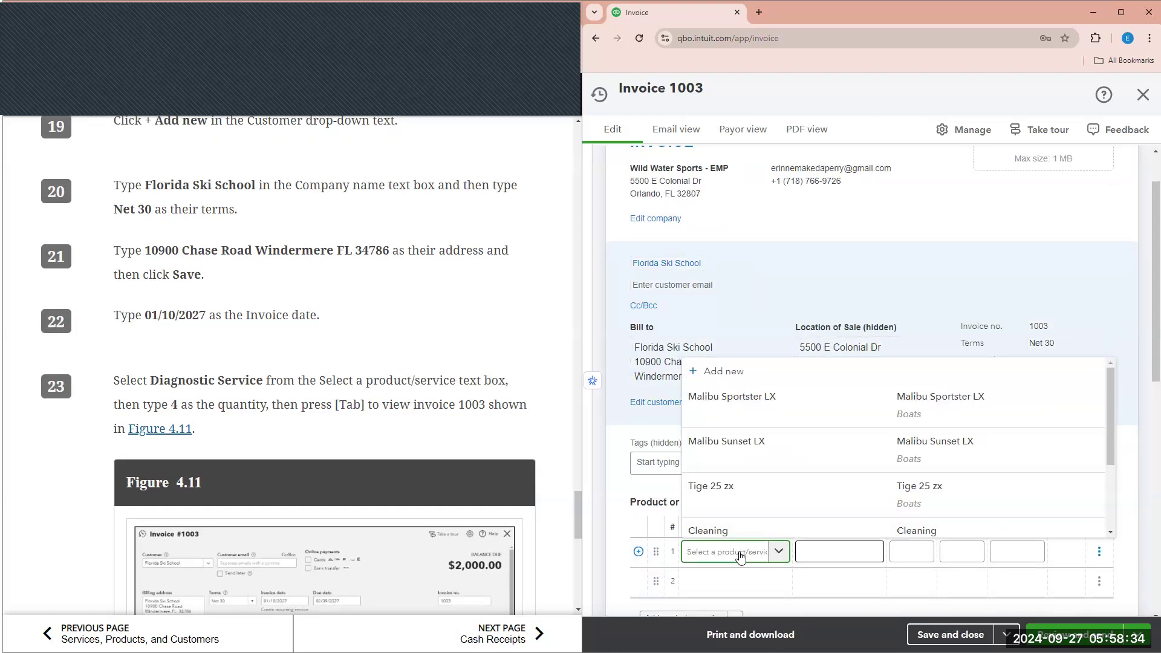
pyautogui.write('DIA')
pyautogui.click(745, 523)
pyautogui.scroll(-3, 379, 357)
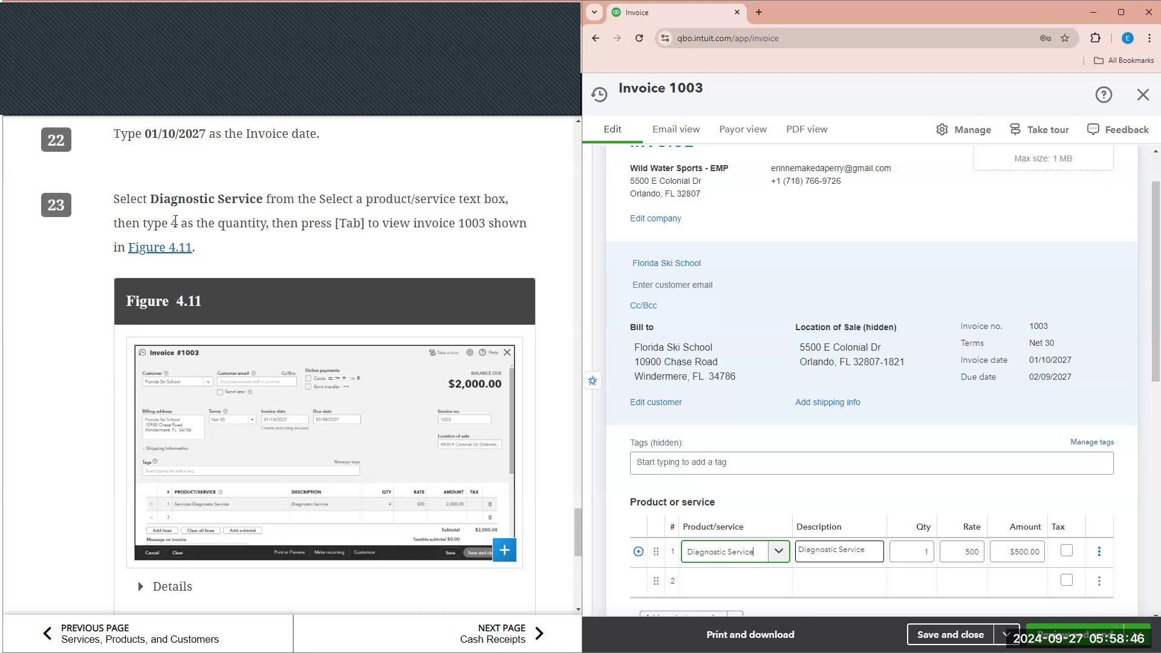
pyautogui.doubleClick(175, 221)
pyautogui.click(932, 550)
pyautogui.doubleClick(930, 548)
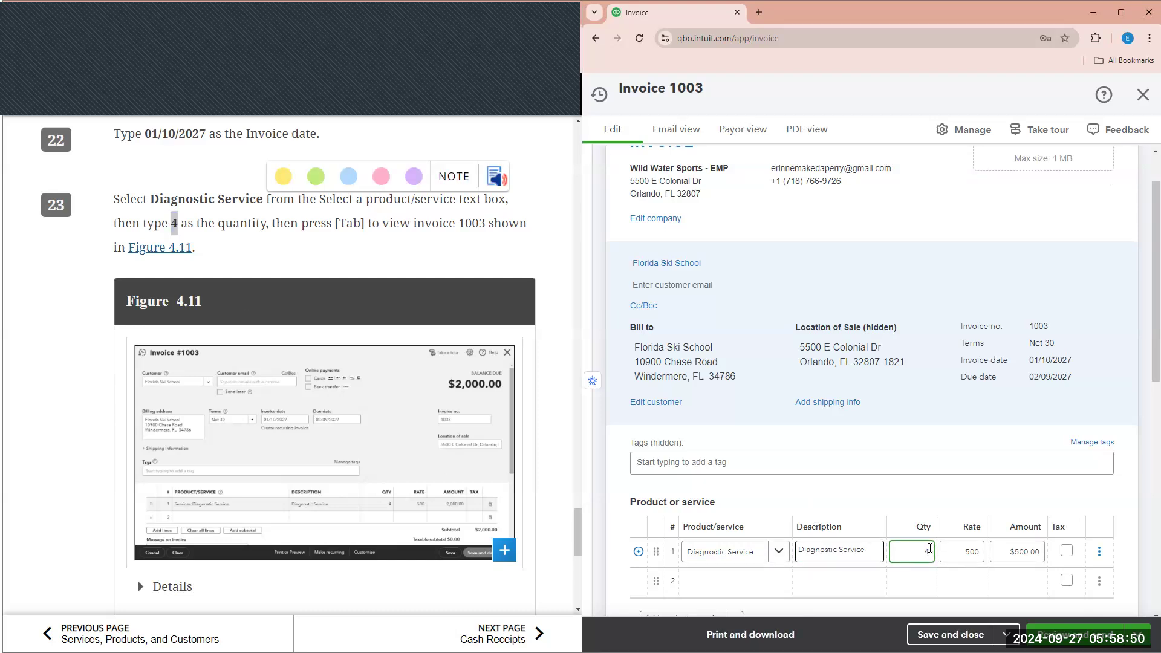
pyautogui.click(910, 440)
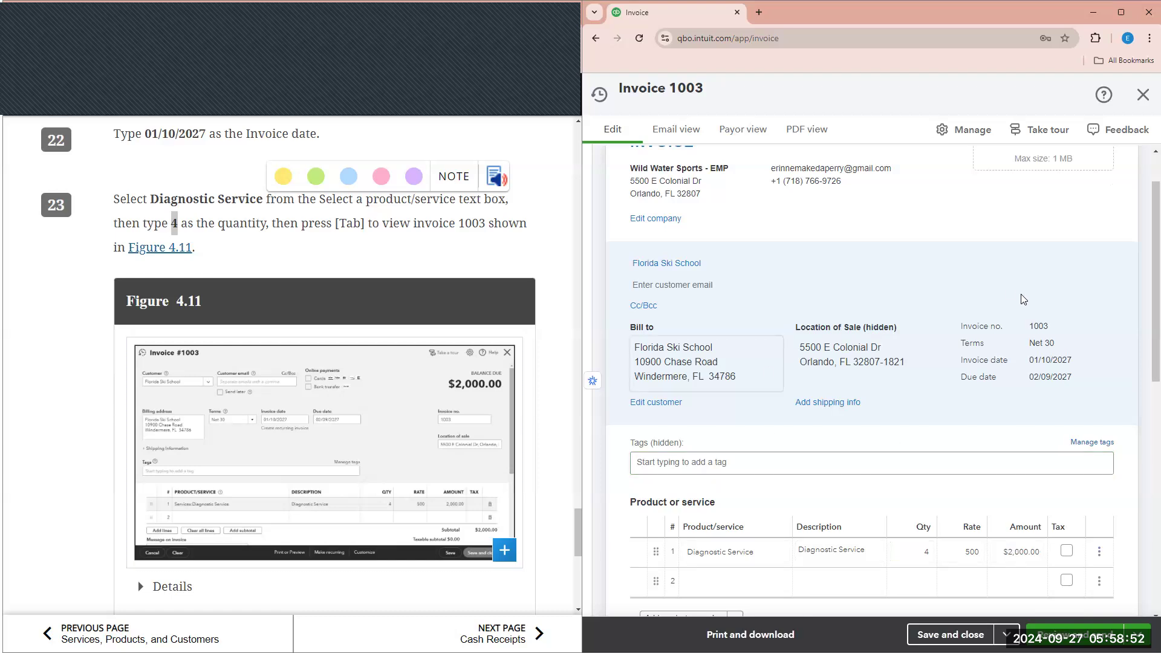
pyautogui.scroll(1, 1023, 301)
pyautogui.scroll(-3, 1021, 308)
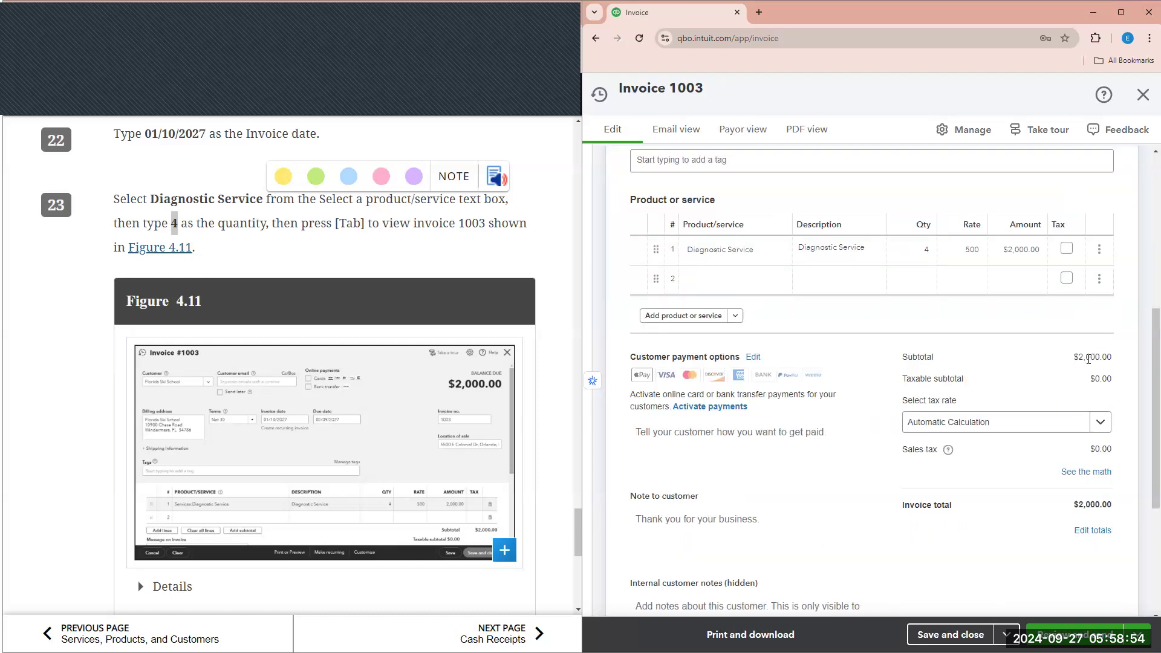
pyautogui.scroll(-3, 458, 417)
pyautogui.scroll(4, 458, 417)
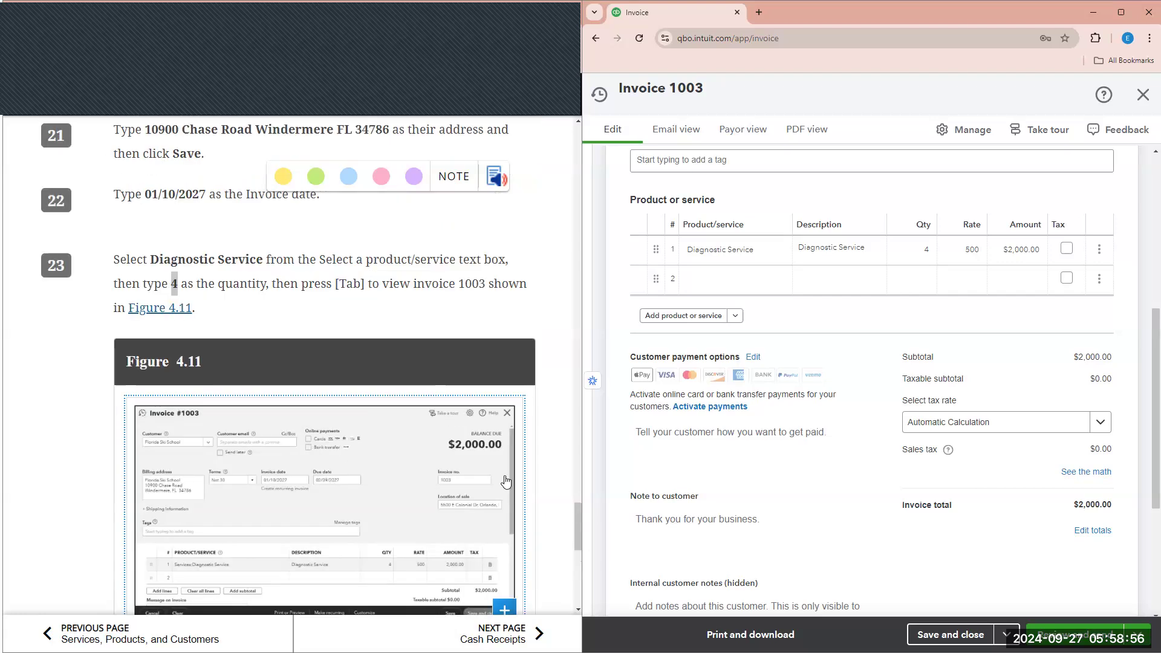
pyautogui.click(298, 308)
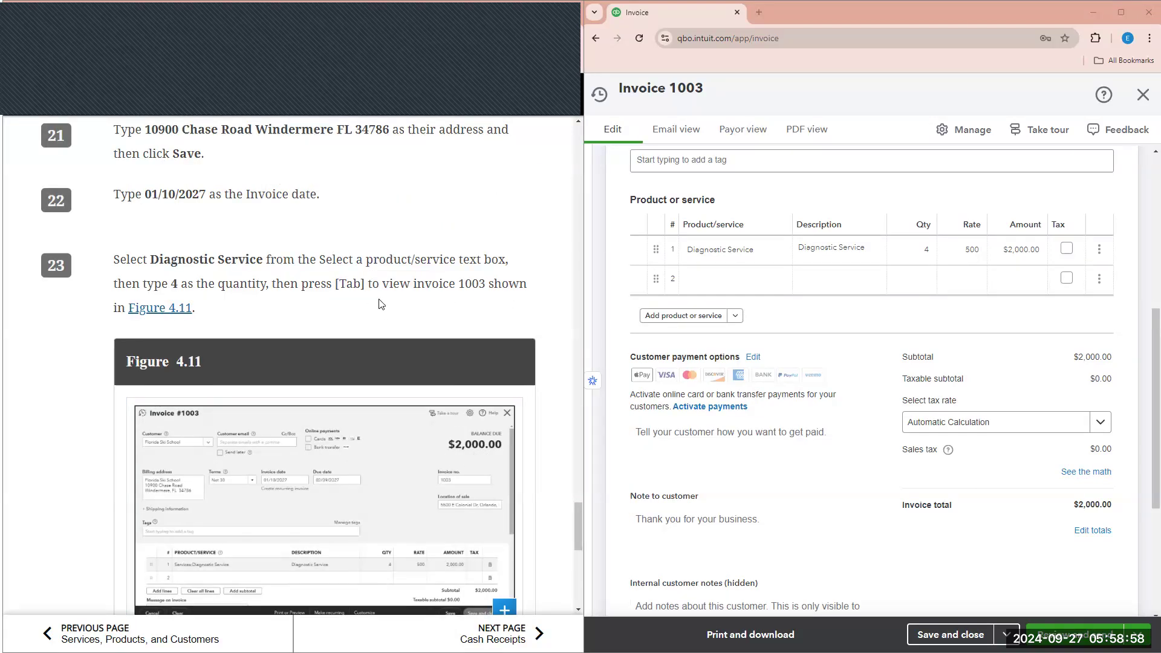
pyautogui.scroll(6, 937, 382)
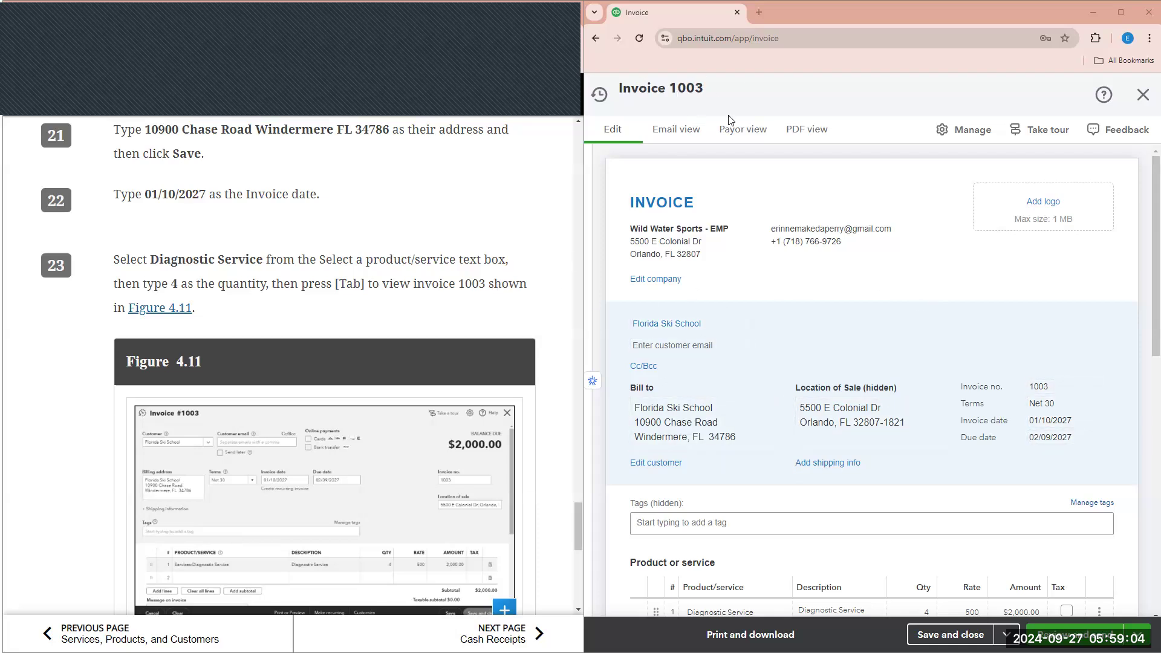
pyautogui.scroll(-4, 847, 393)
pyautogui.scroll(-5, 505, 528)
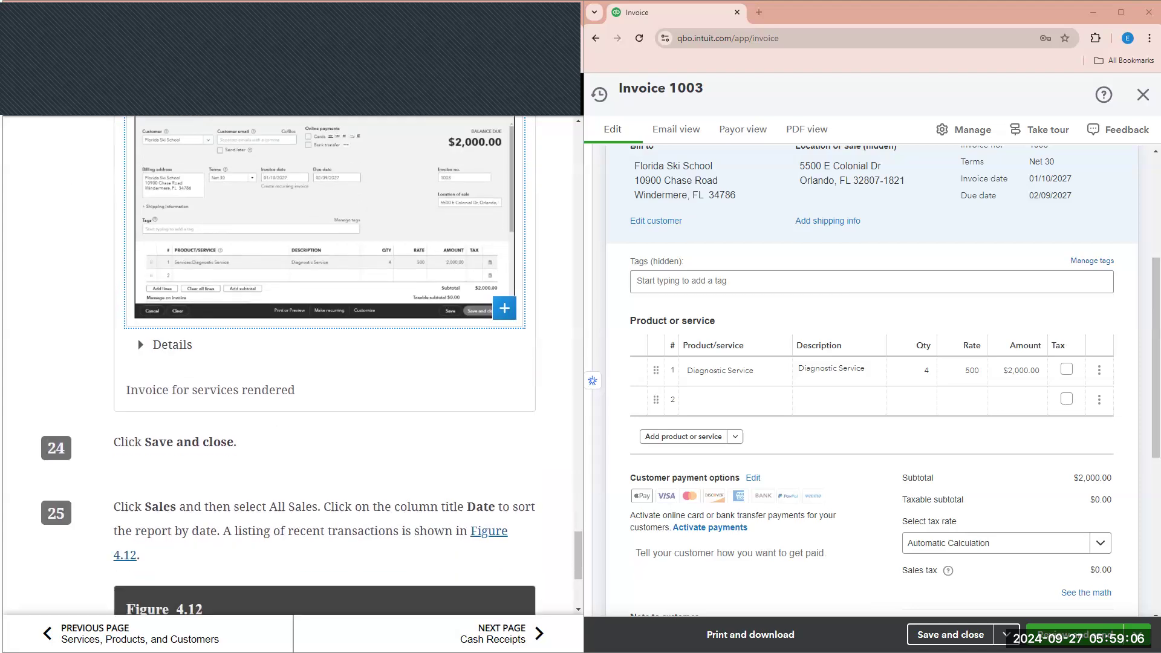
# - Save and close invoice 1003, then go to Sales > All sales
pyautogui.click(951, 635)
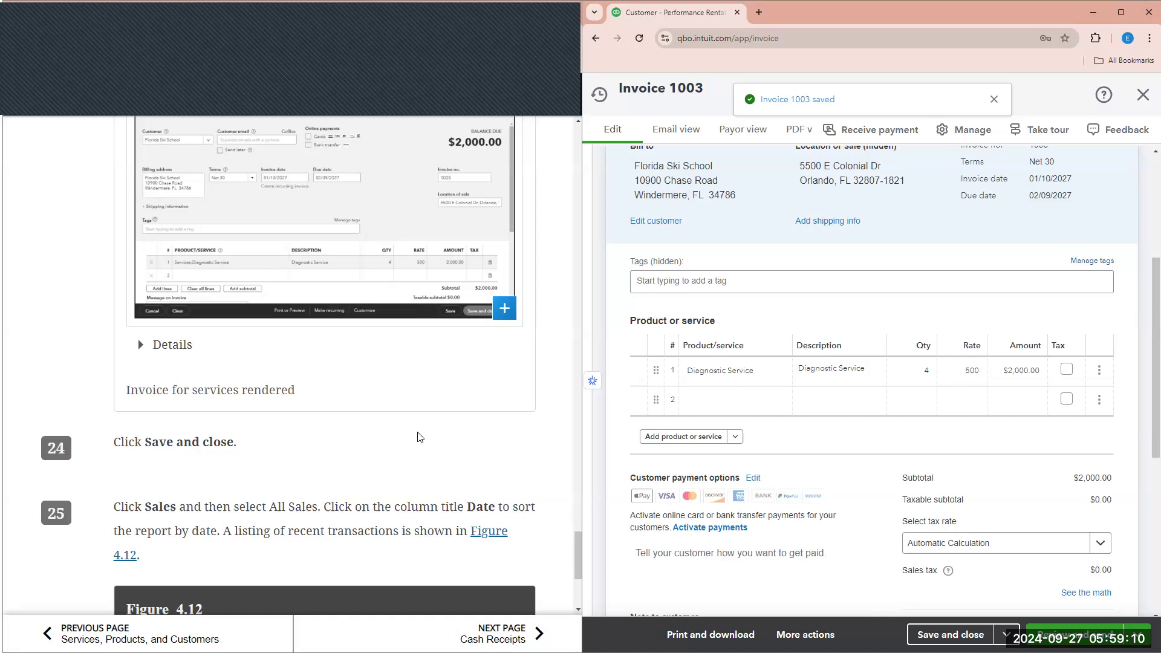
pyautogui.scroll(-2, 421, 437)
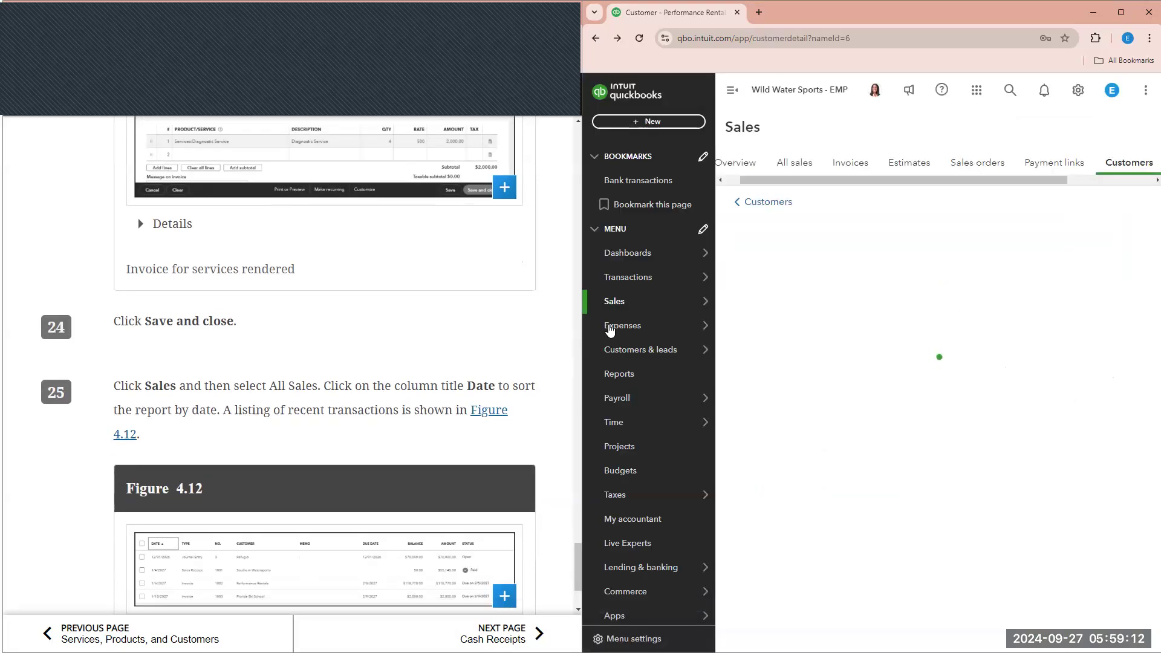
pyautogui.moveTo(653, 322)
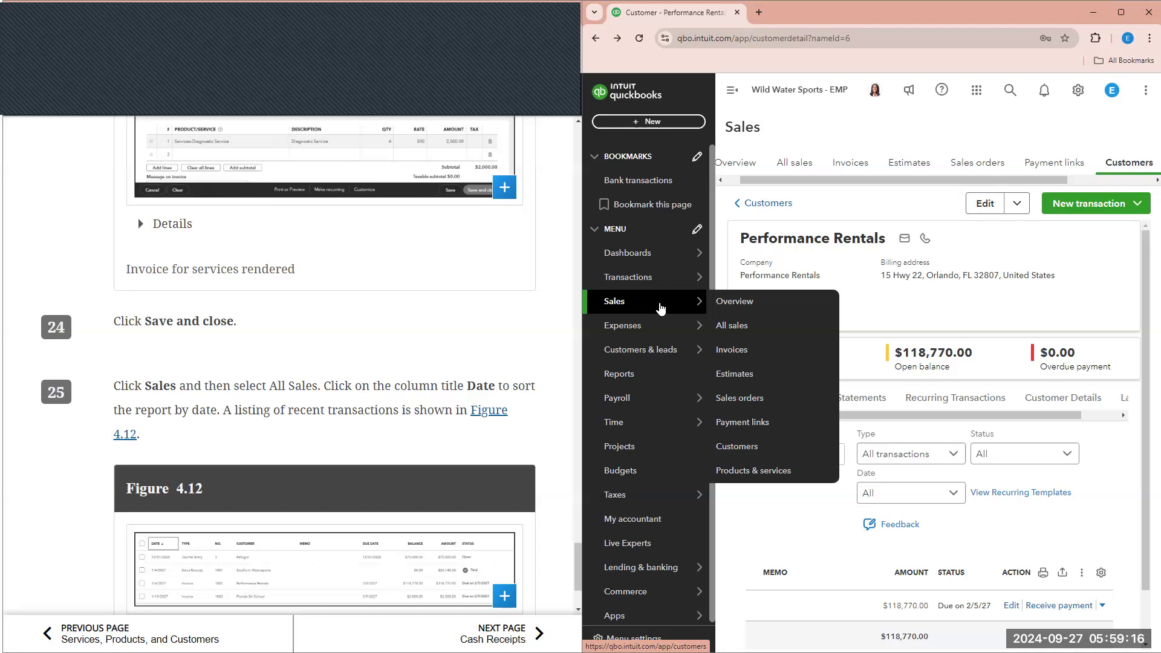
pyautogui.click(731, 337)
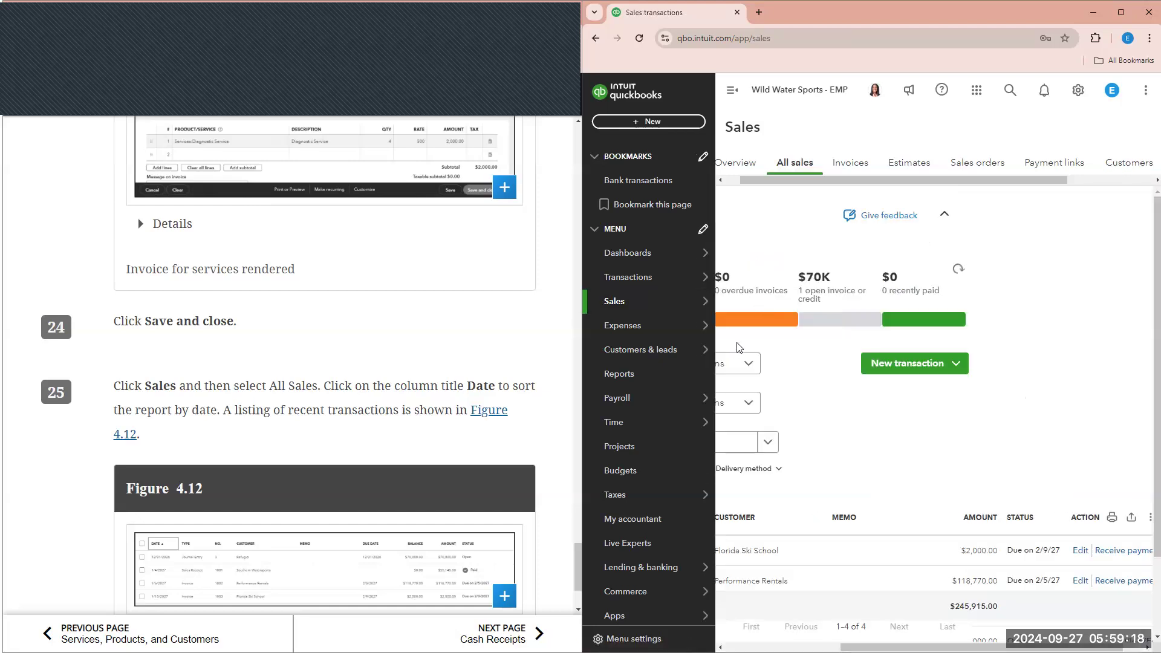
# - Sort All sales by date, oldest first, then advance the tutorial to Cash Receipts
pyautogui.click(732, 92)
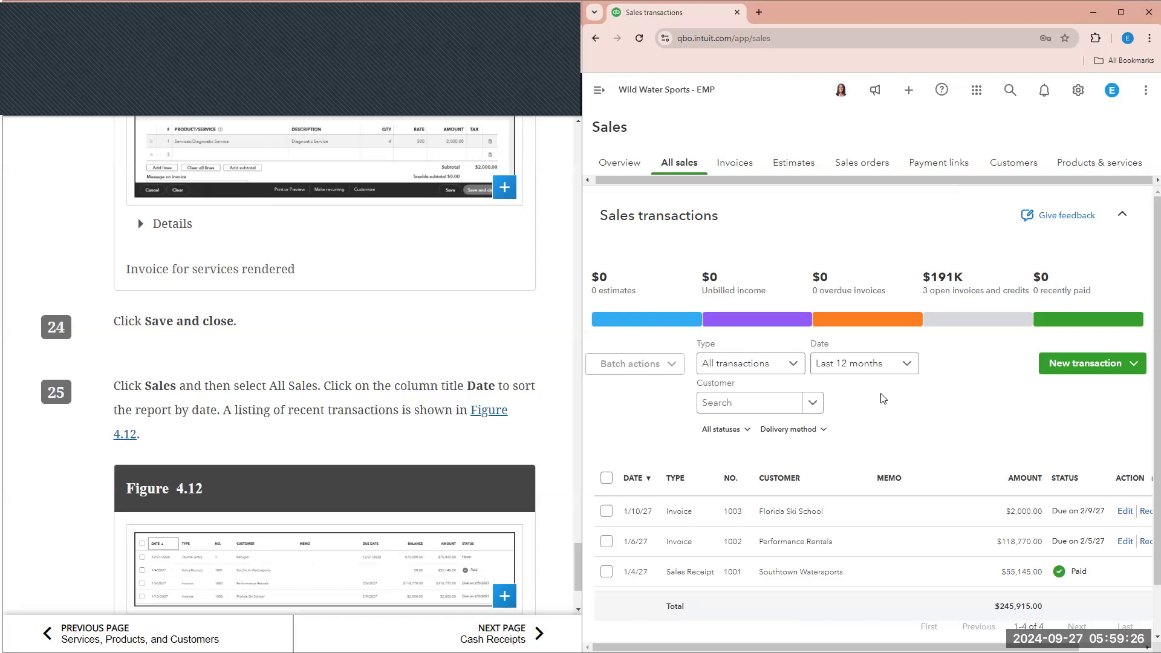
pyautogui.click(857, 365)
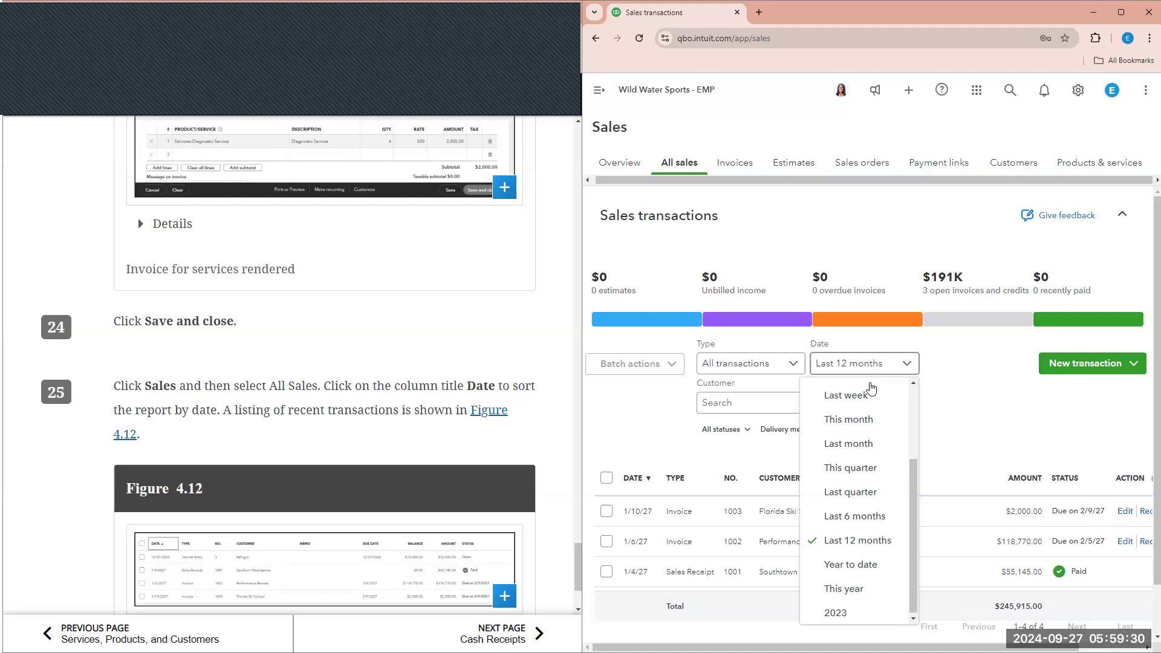
pyautogui.click(946, 370)
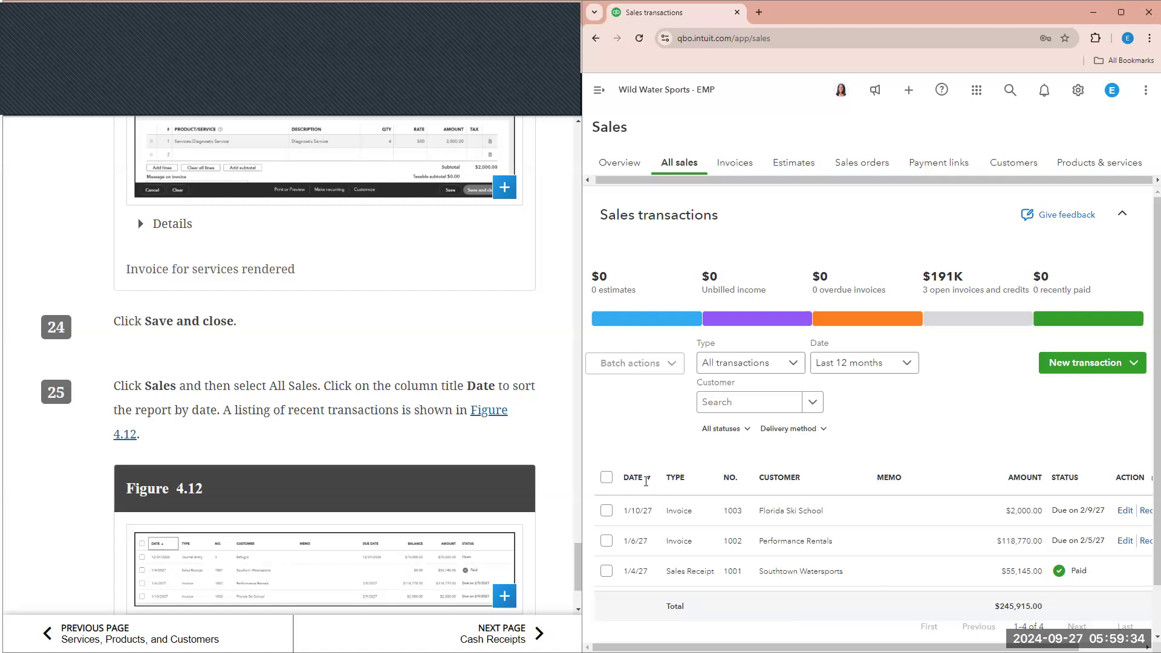
pyautogui.scroll(-1, 646, 482)
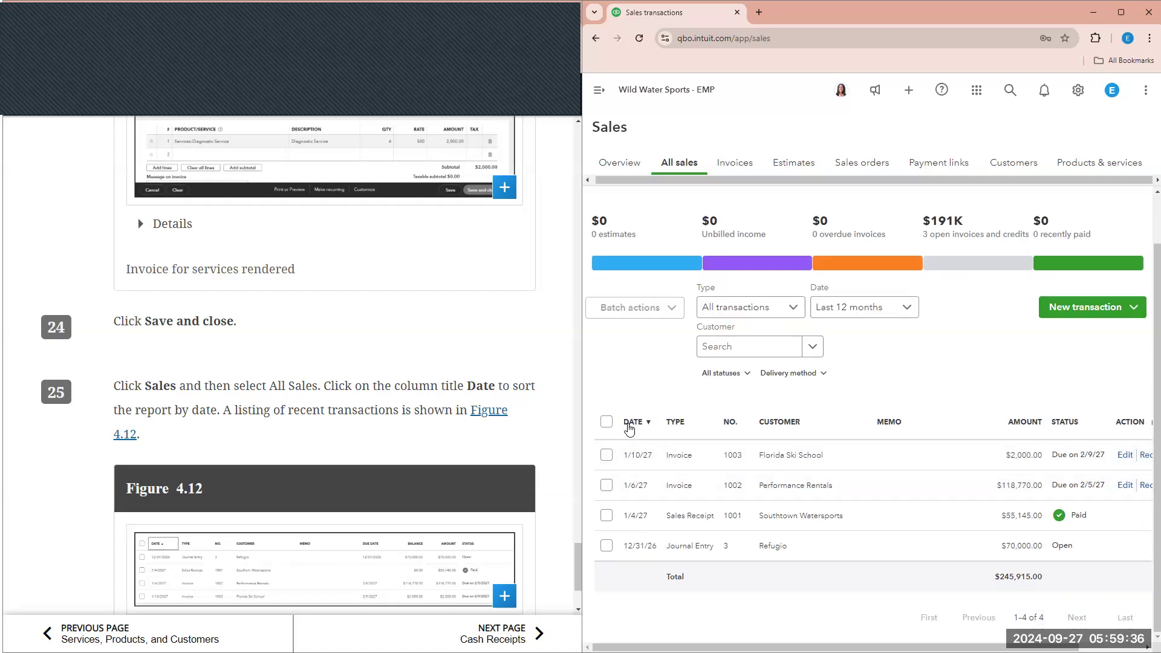
pyautogui.click(631, 425)
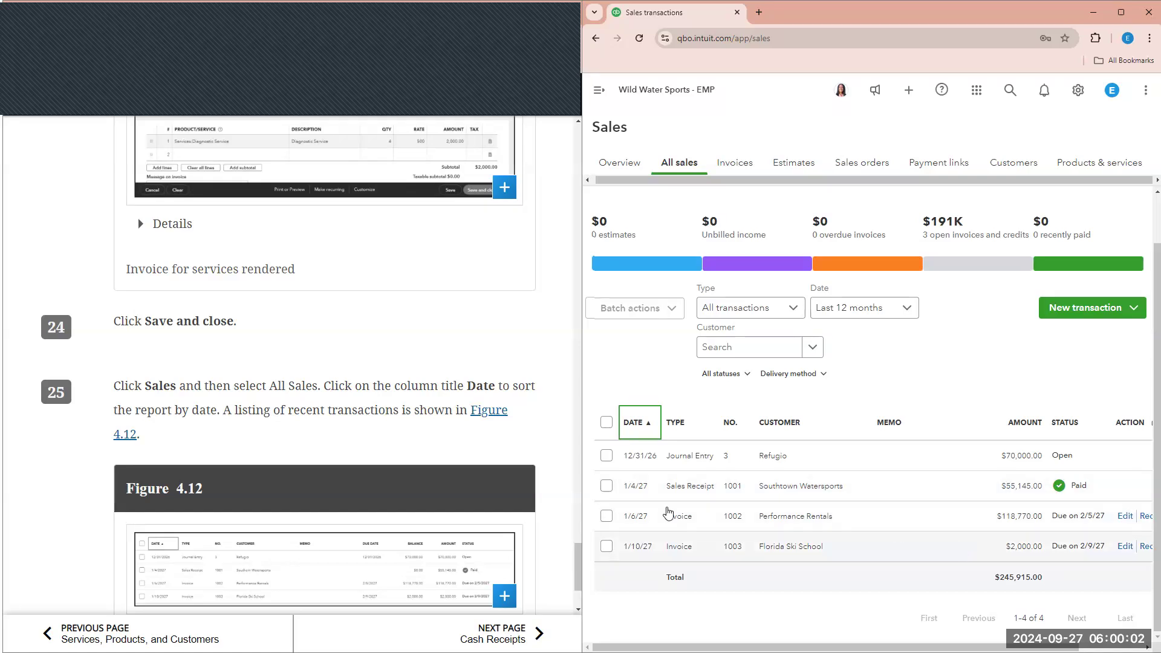
pyautogui.scroll(-2, 421, 451)
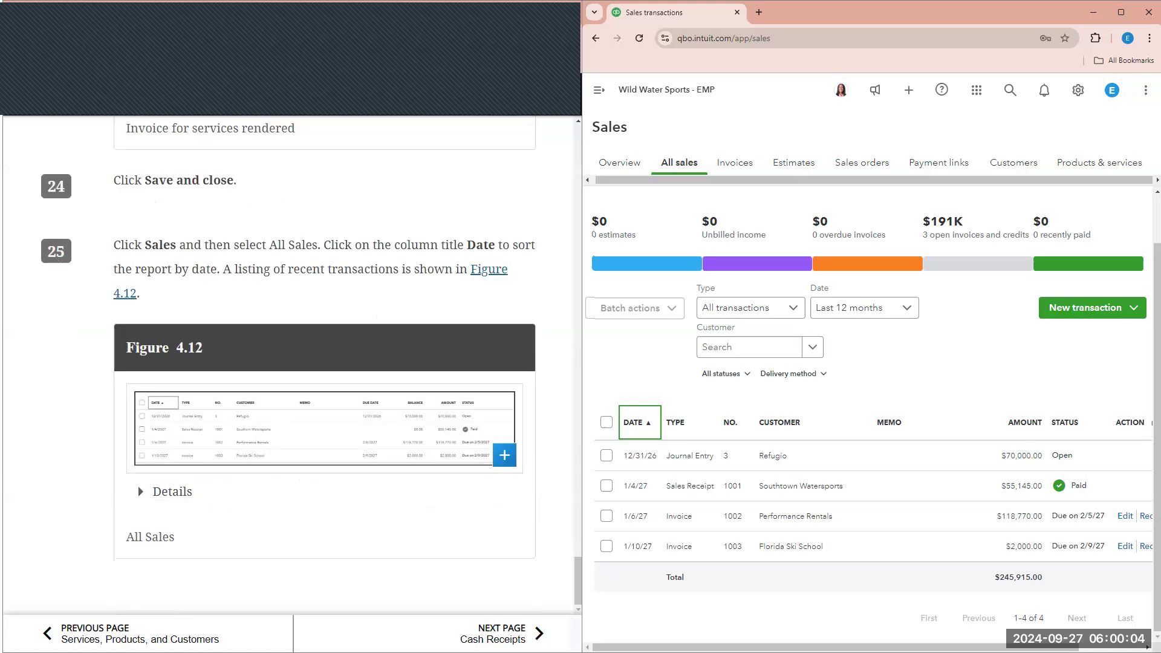
pyautogui.click(502, 634)
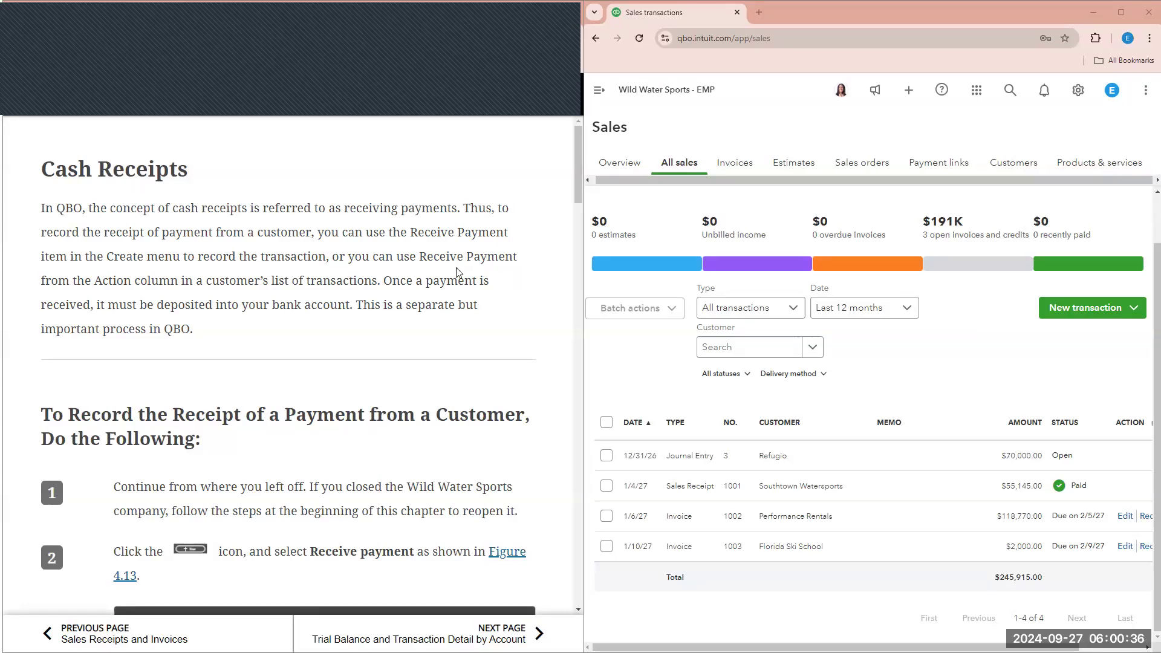
# - Start a new Receive payment and pick the customer from the search suggestions
pyautogui.scroll(-3, 458, 273)
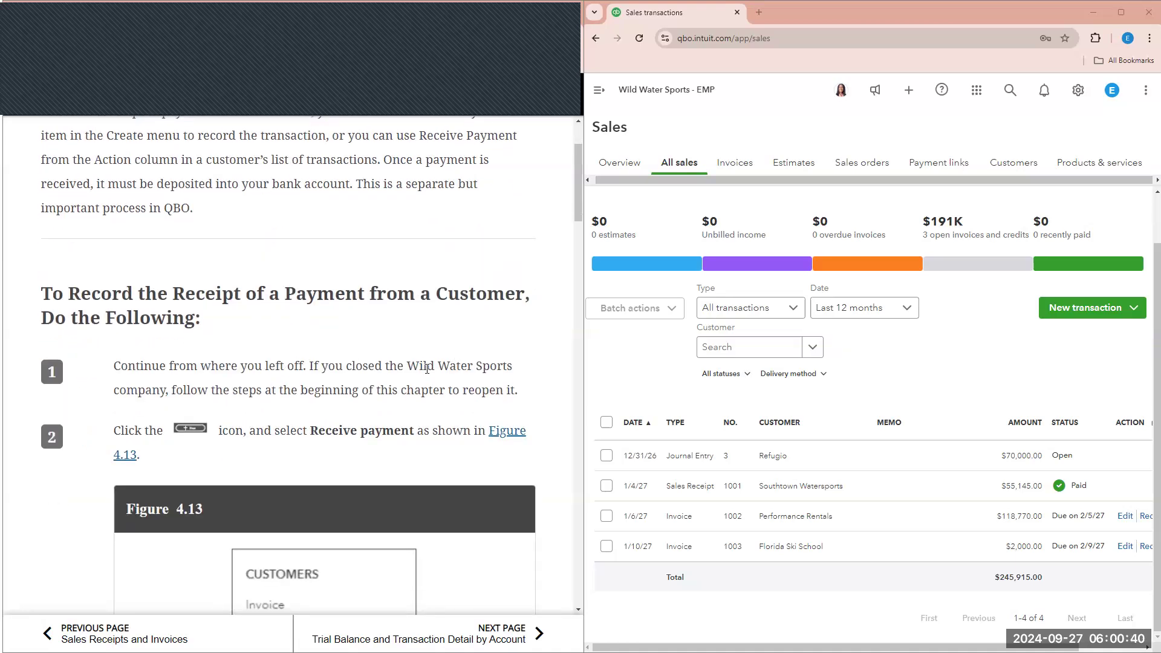
pyautogui.scroll(-1, 427, 369)
pyautogui.click(603, 96)
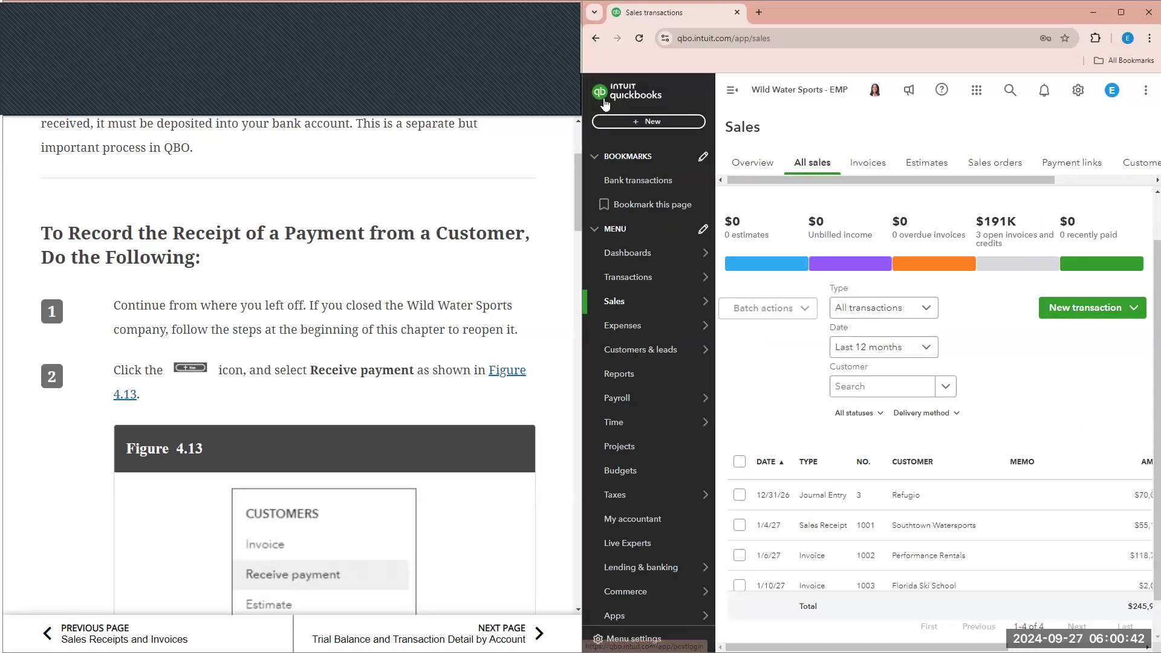
pyautogui.click(642, 122)
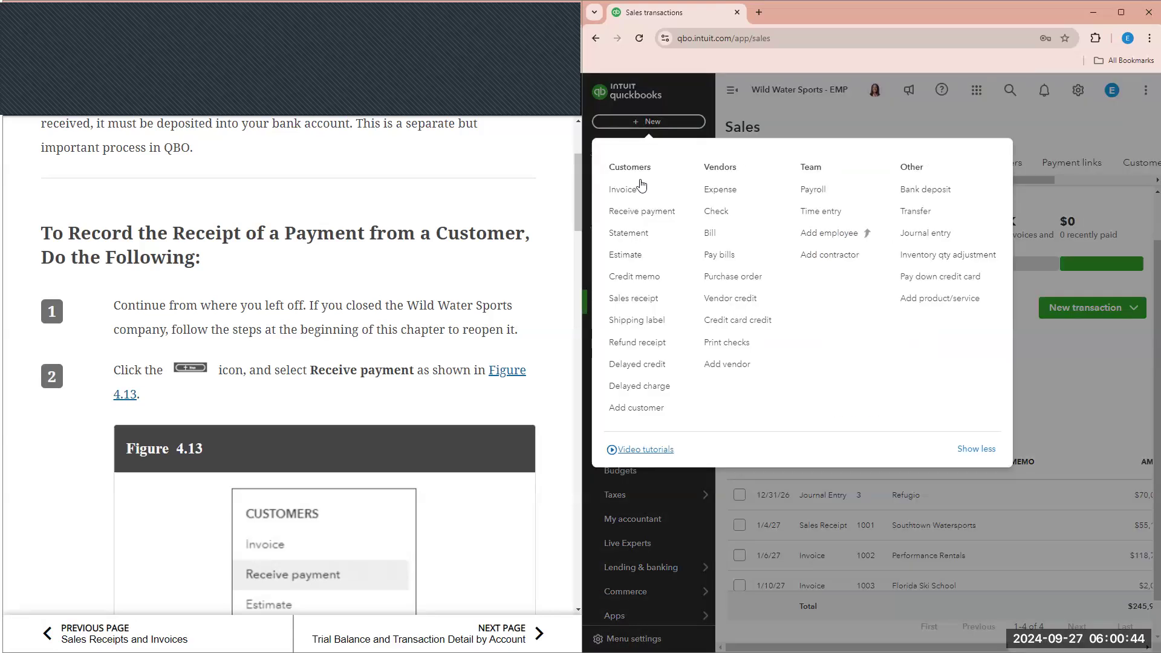
pyautogui.click(642, 212)
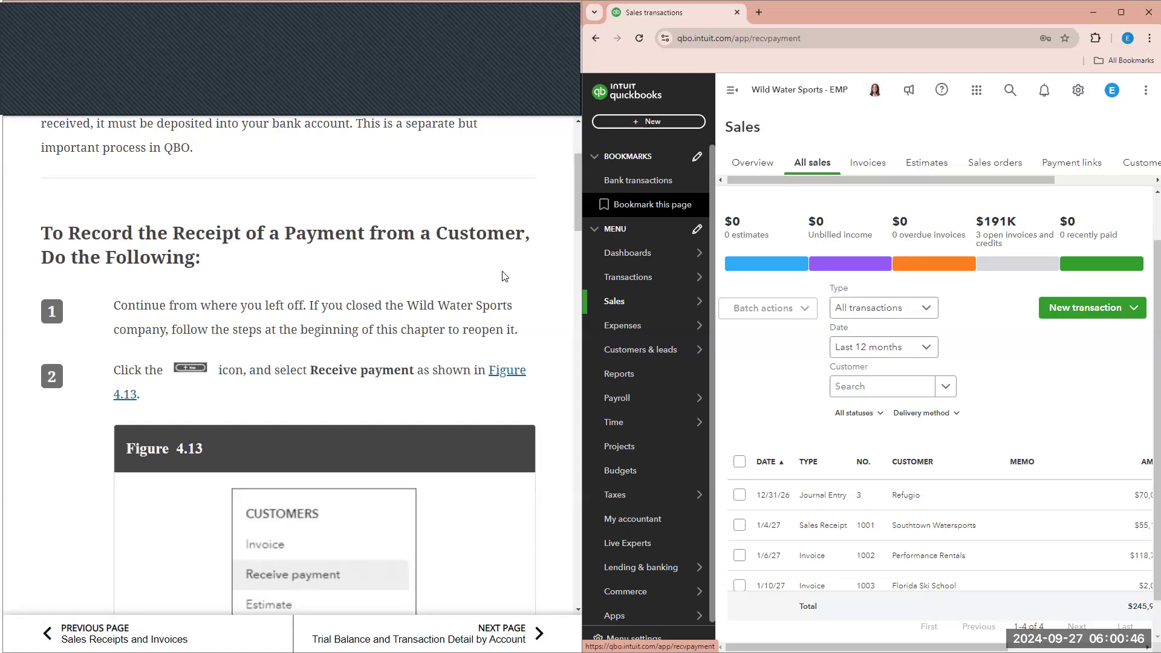
pyautogui.scroll(-5, 472, 284)
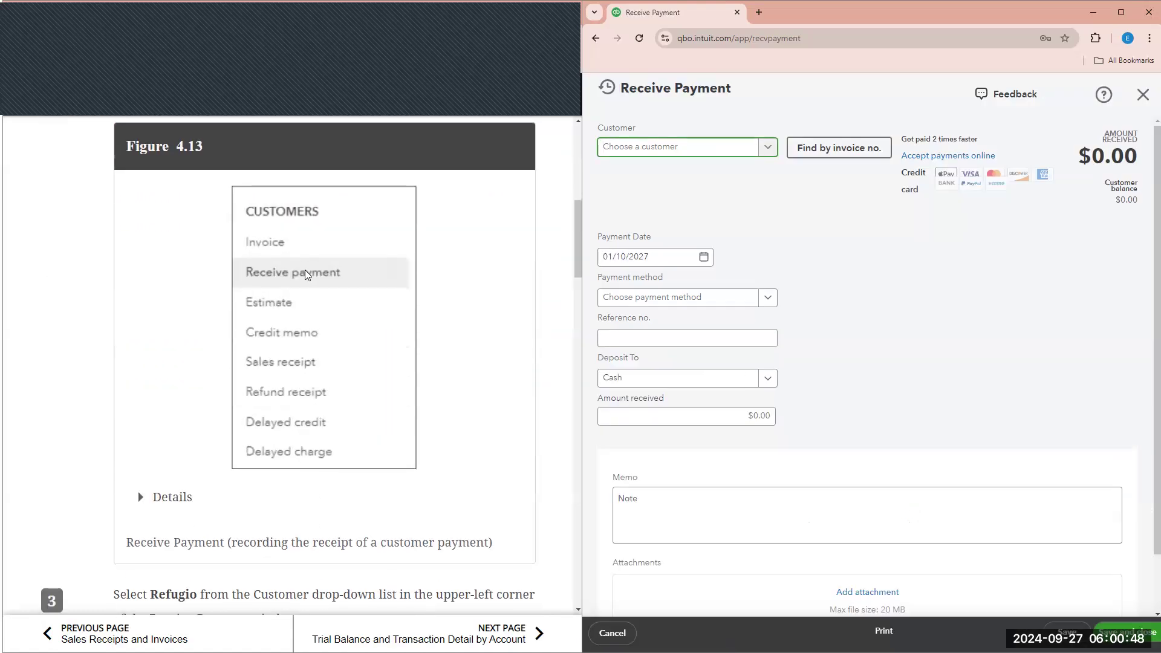
pyautogui.scroll(-4, 306, 269)
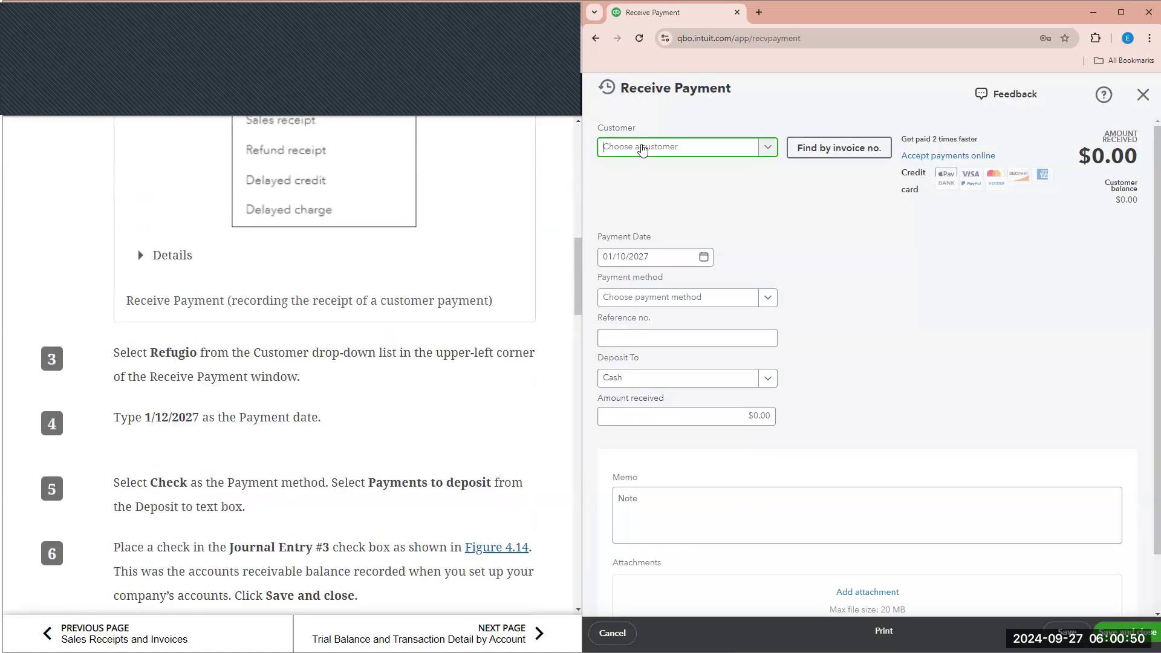
pyautogui.write('REG')
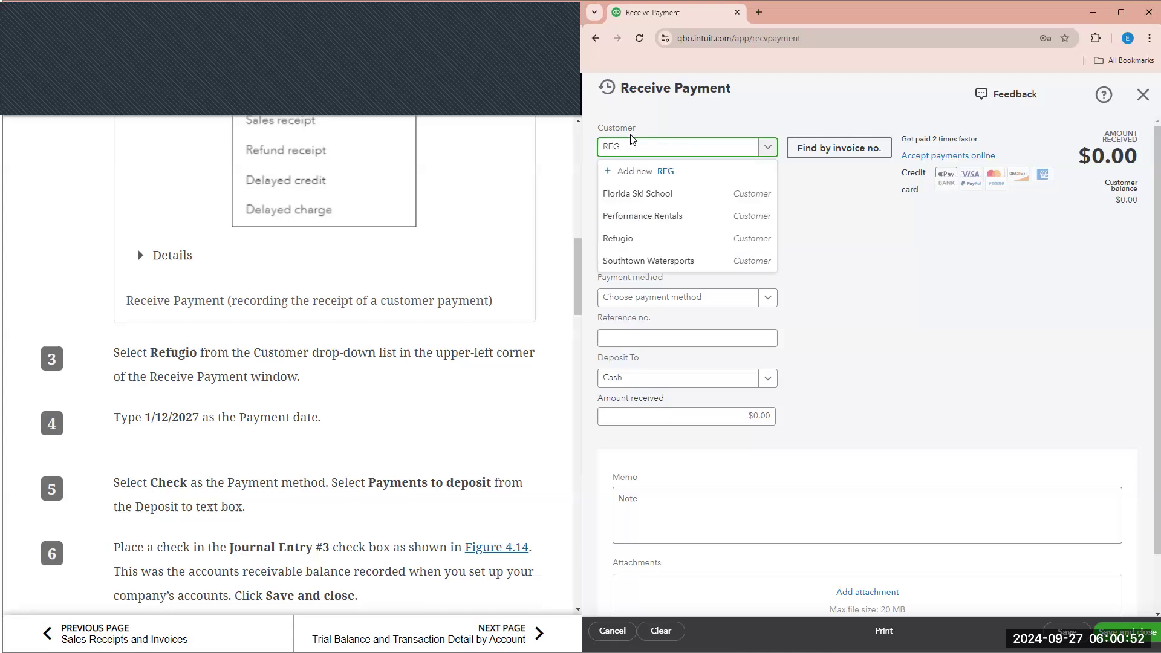
pyautogui.press('BackSpace')
pyautogui.write('F')
pyautogui.click(627, 202)
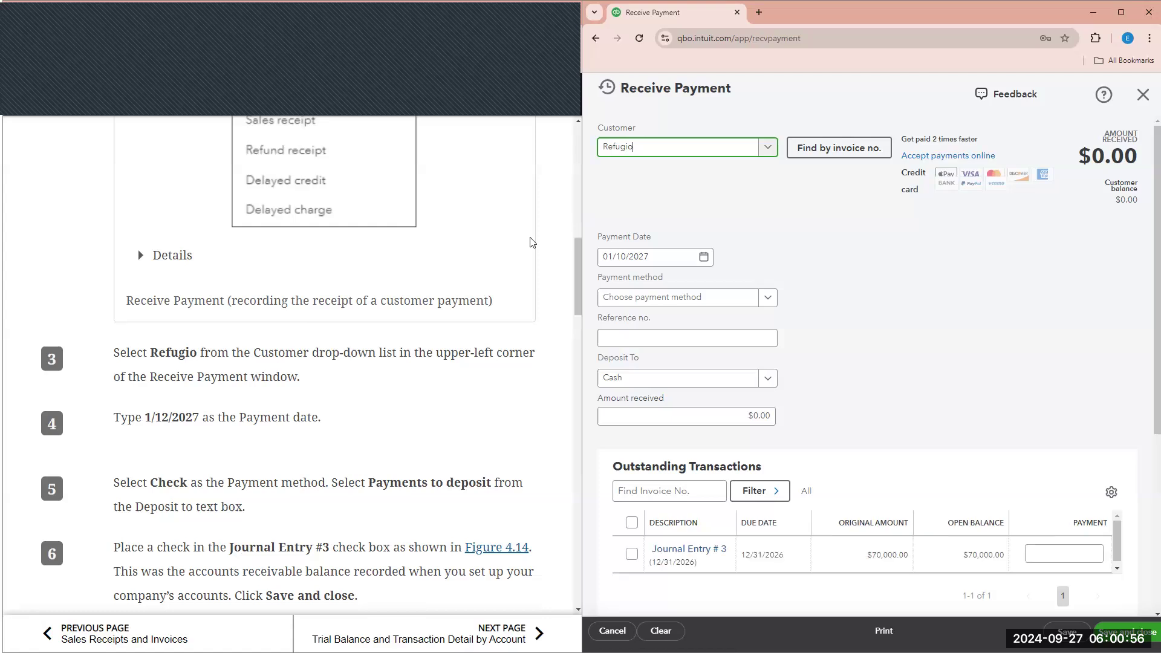
# - Date the payment 01/12/2027, method Check, deposited to Payments to deposit
pyautogui.click(678, 255)
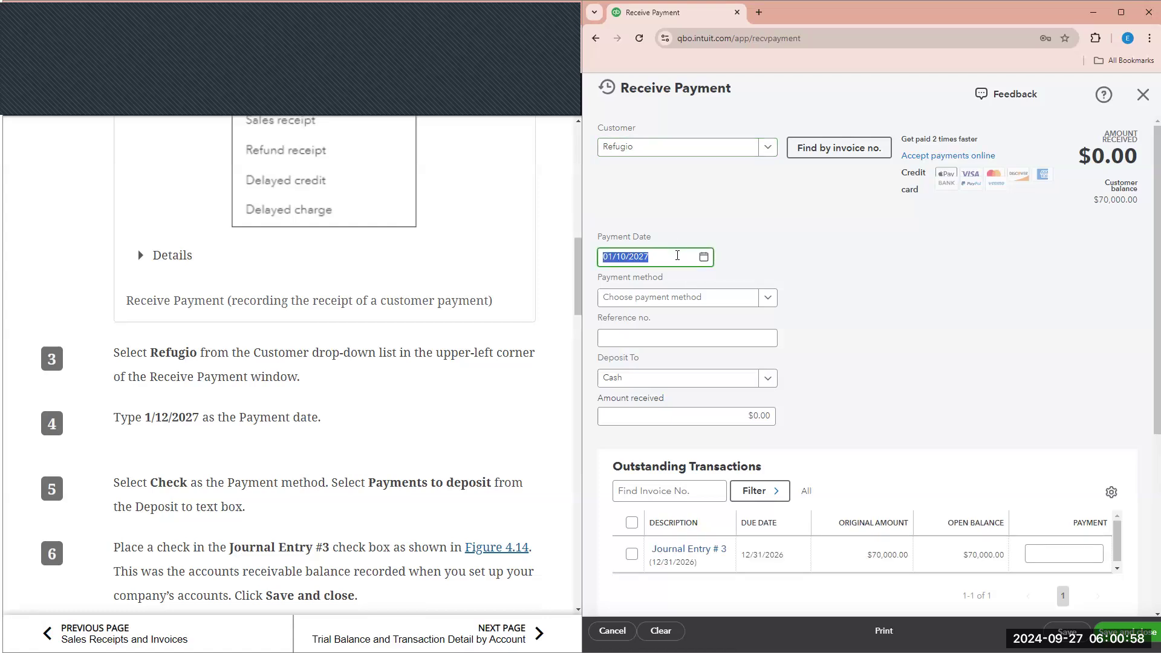
pyautogui.write('01/12/2027')
pyautogui.click(710, 204)
pyautogui.scroll(-1, 761, 239)
pyautogui.click(761, 239)
pyautogui.click(684, 303)
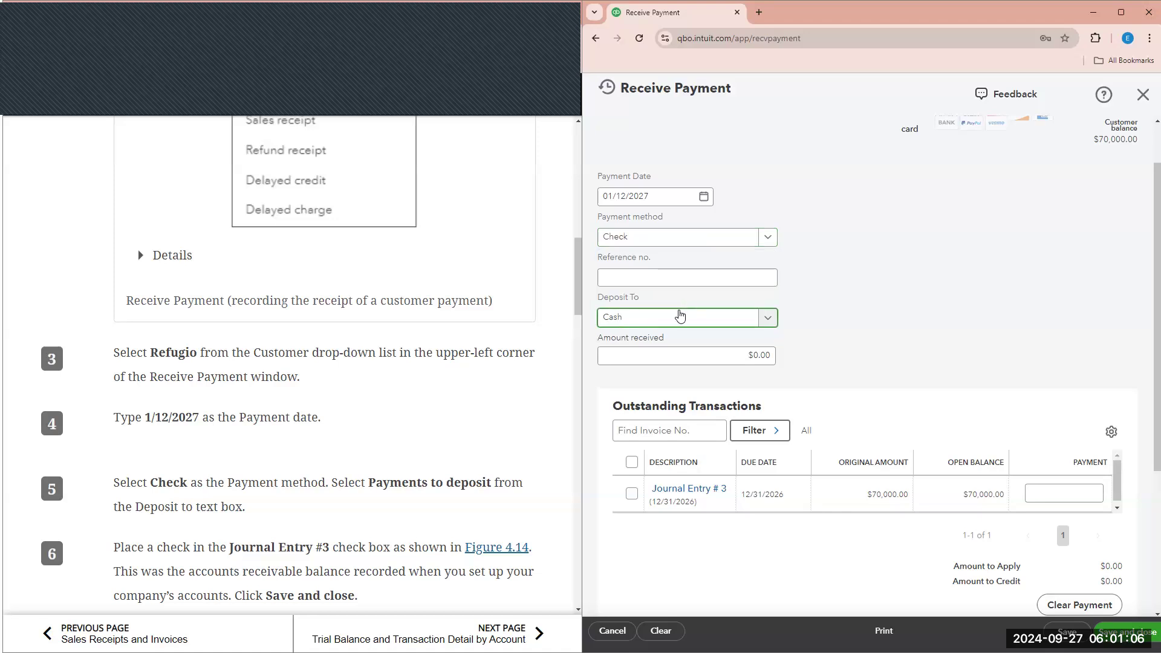
pyautogui.click(763, 317)
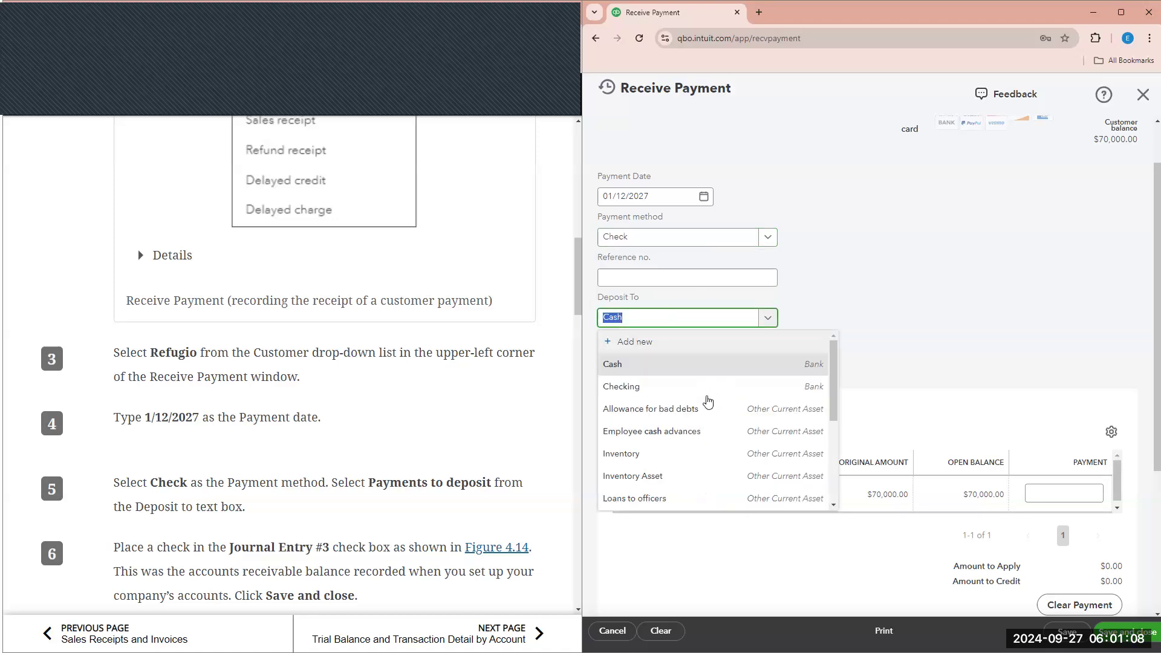
pyautogui.scroll(-2, 669, 441)
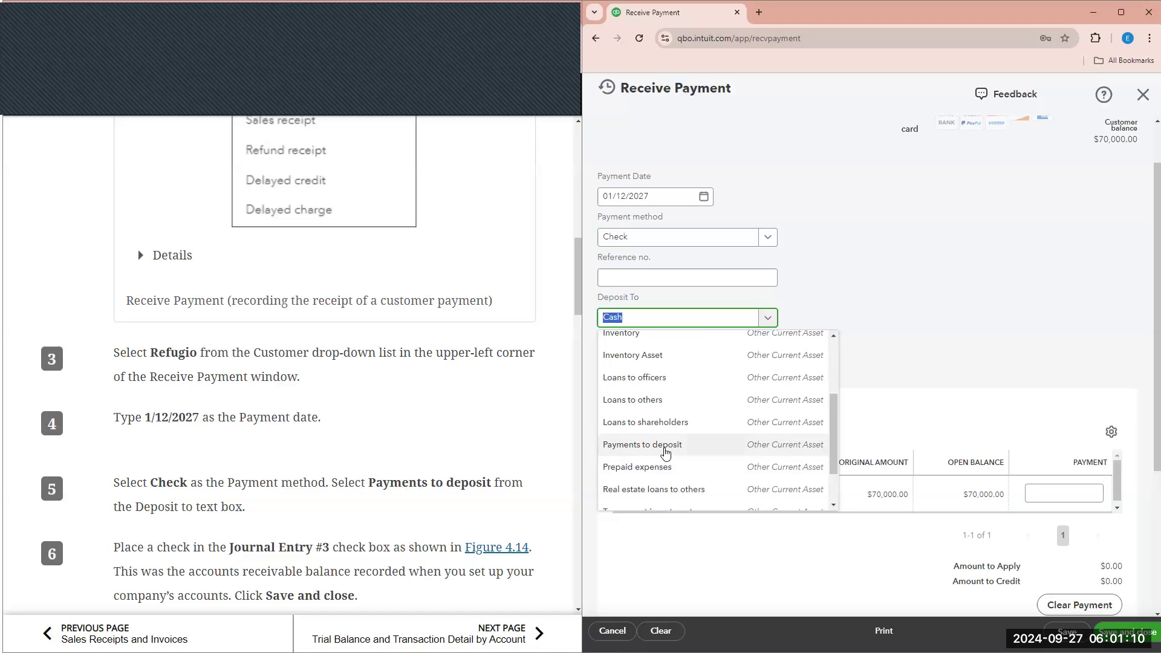
pyautogui.click(665, 450)
# - Apply the $70,000.00 payment to Journal Entry #3
pyautogui.scroll(-1, 825, 282)
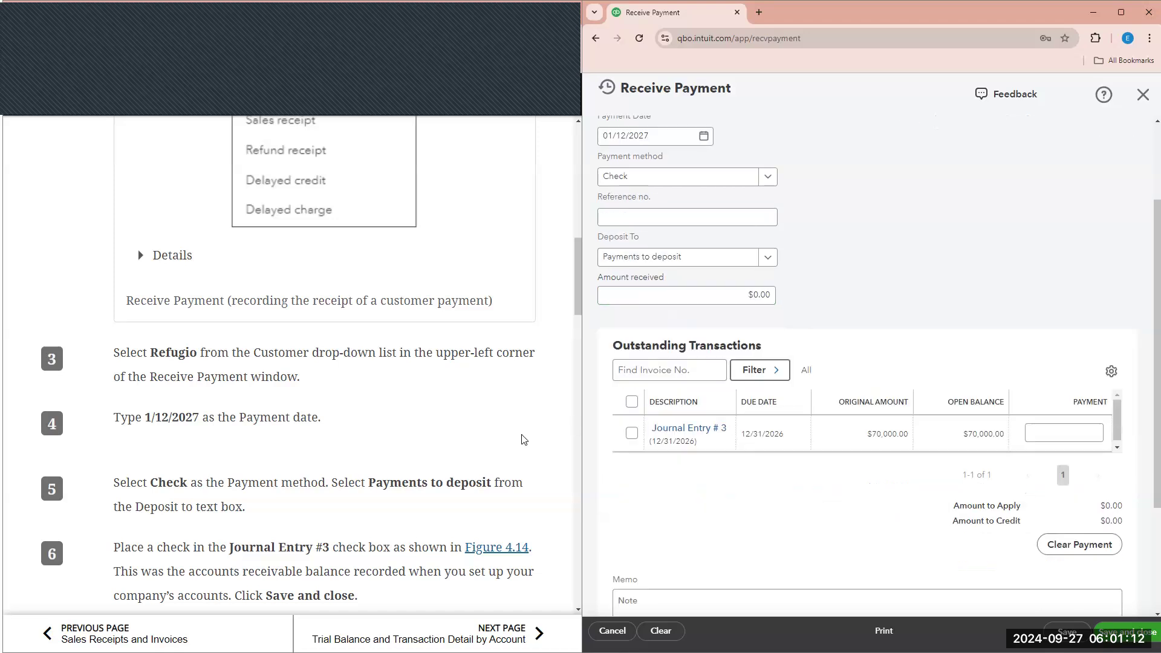
pyautogui.scroll(-1, 412, 481)
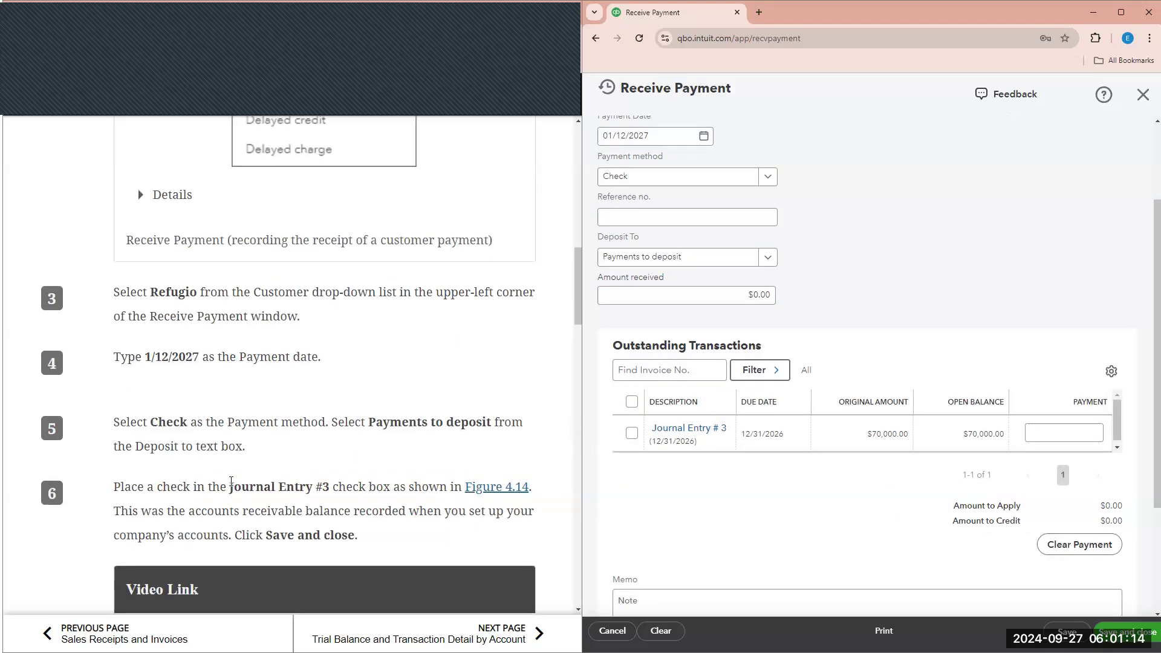
pyautogui.scroll(-2, 245, 483)
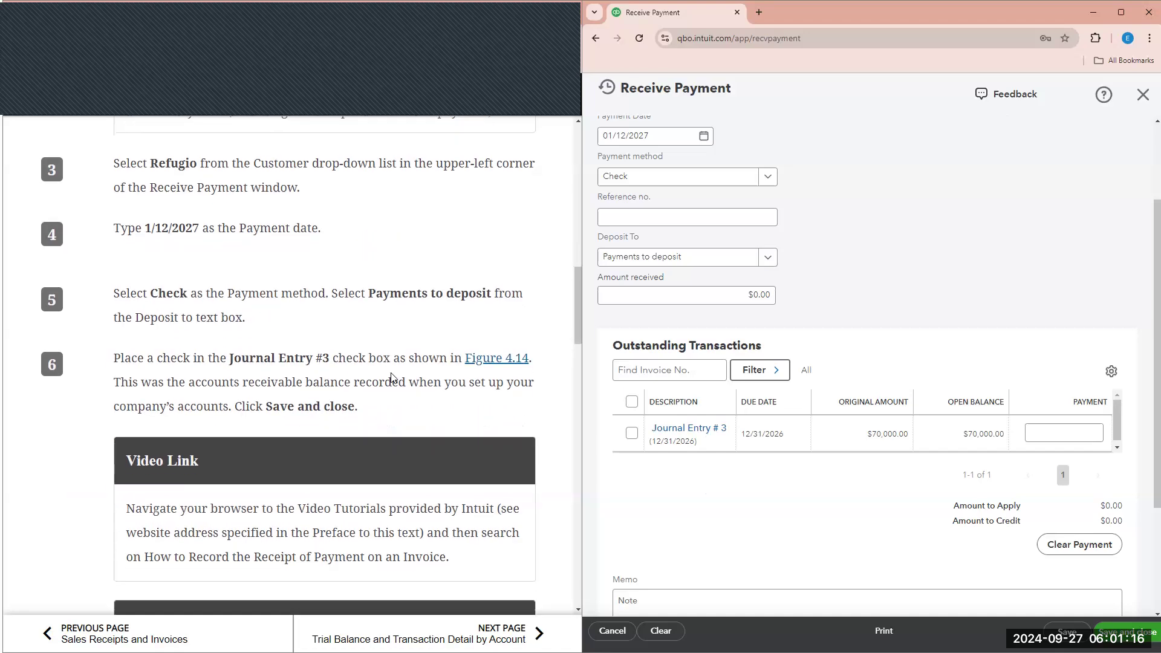
pyautogui.scroll(-1, 409, 310)
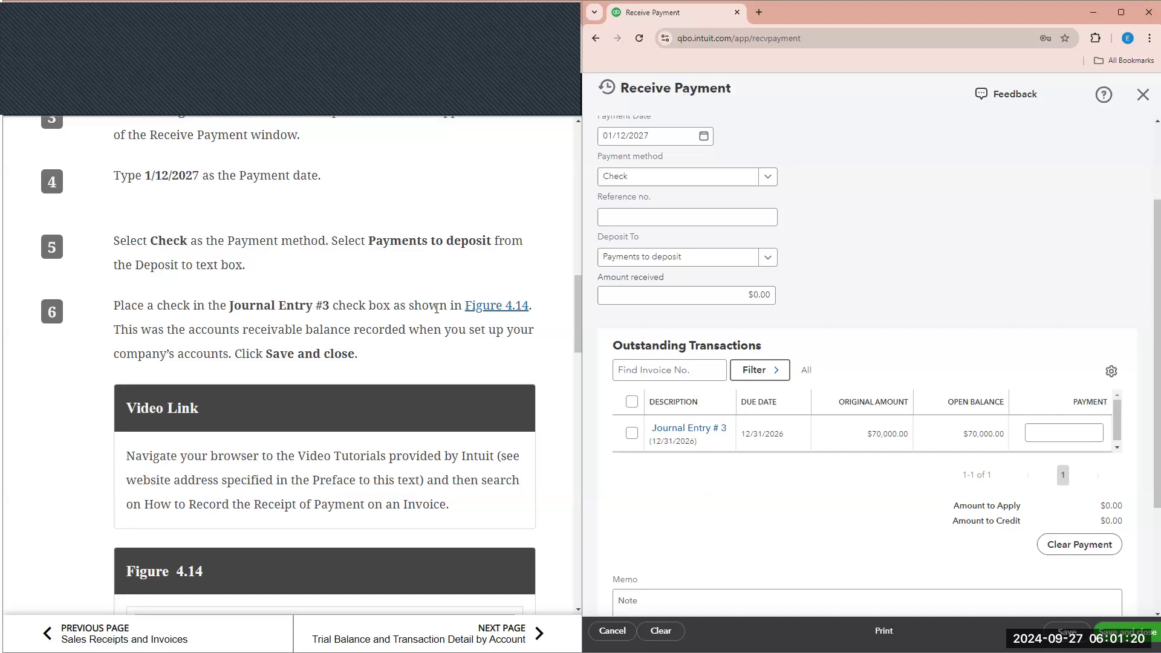
pyautogui.scroll(-6, 246, 440)
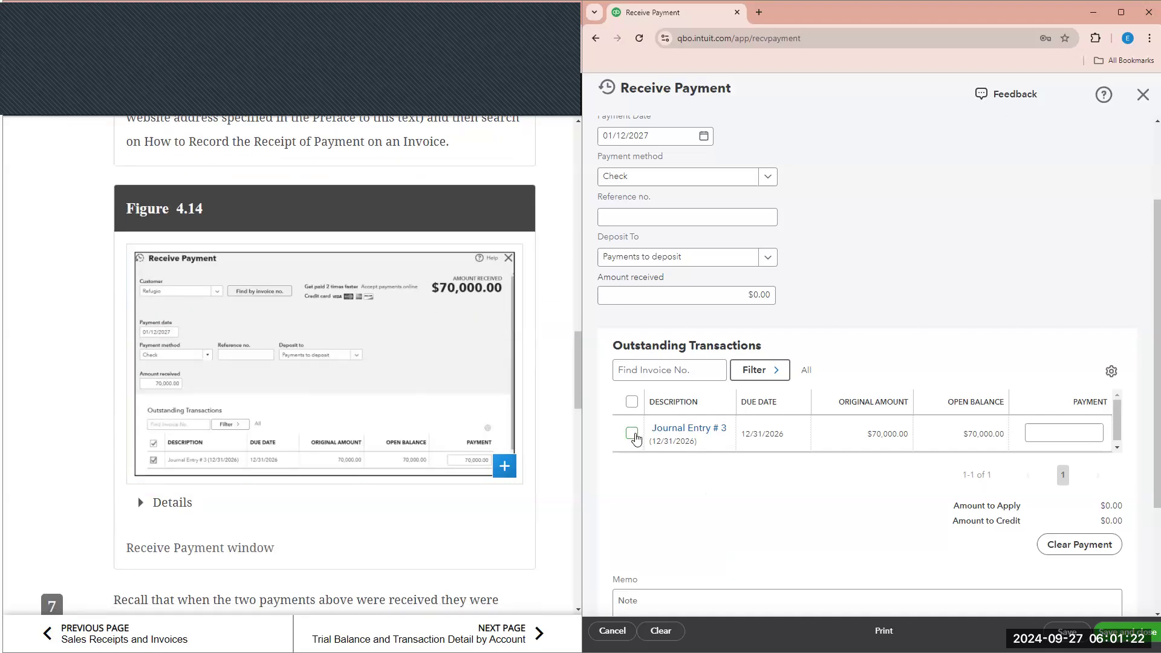
pyautogui.click(632, 434)
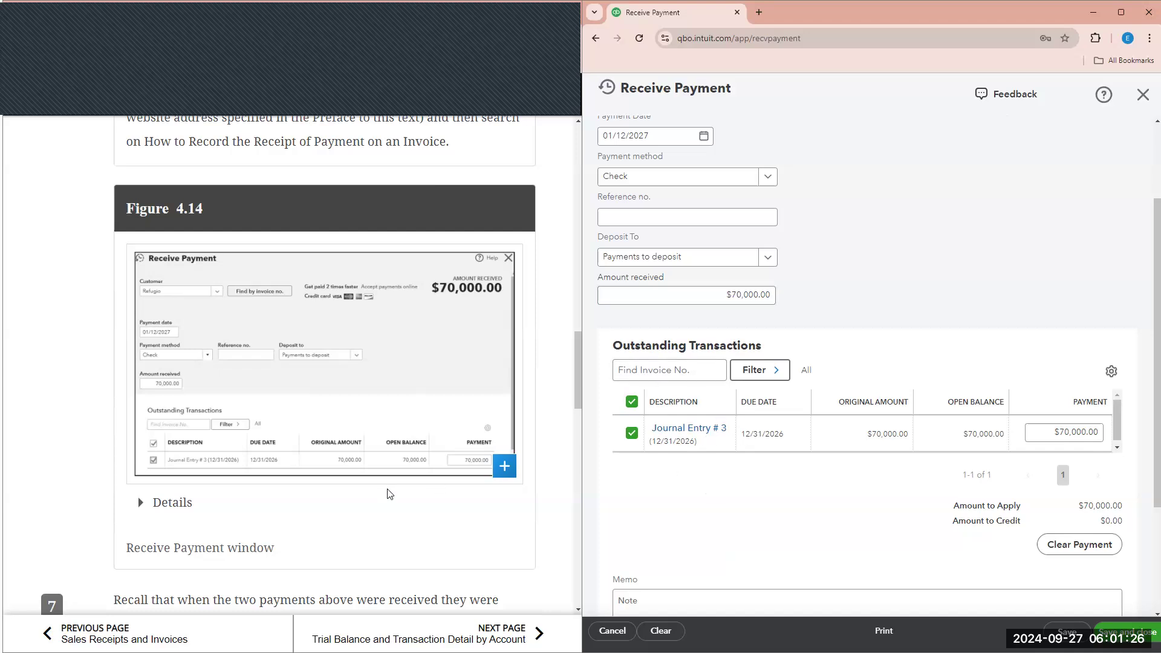
pyautogui.scroll(-2, 386, 495)
pyautogui.scroll(-1, 386, 500)
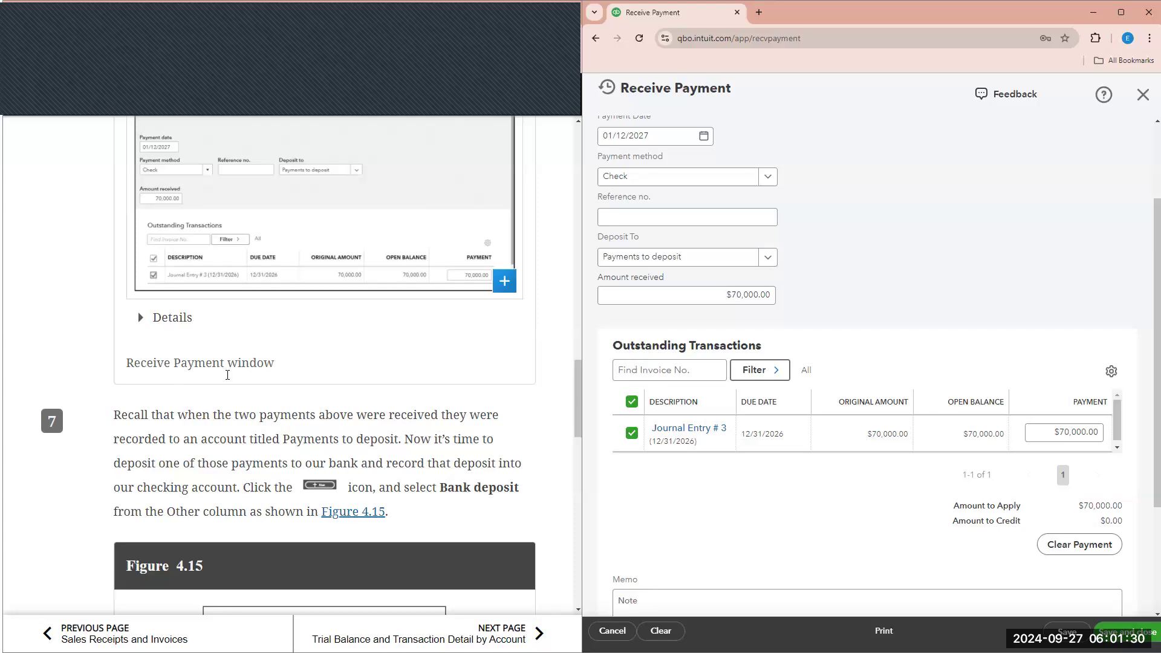
pyautogui.scroll(-1, 228, 375)
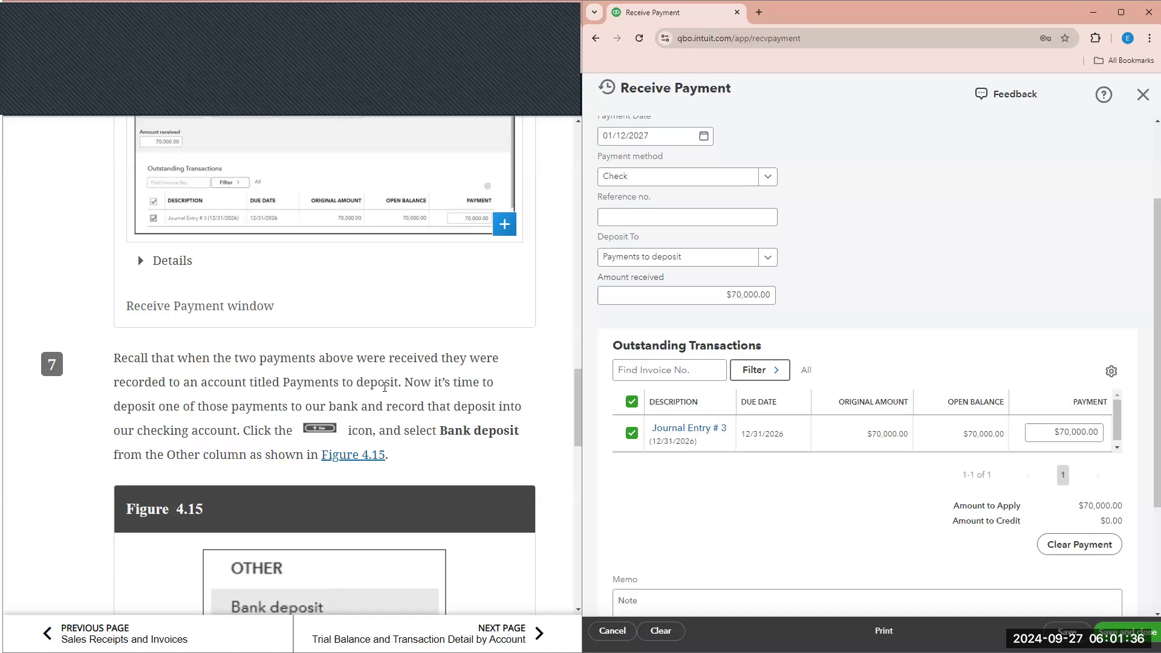
pyautogui.scroll(9, 385, 387)
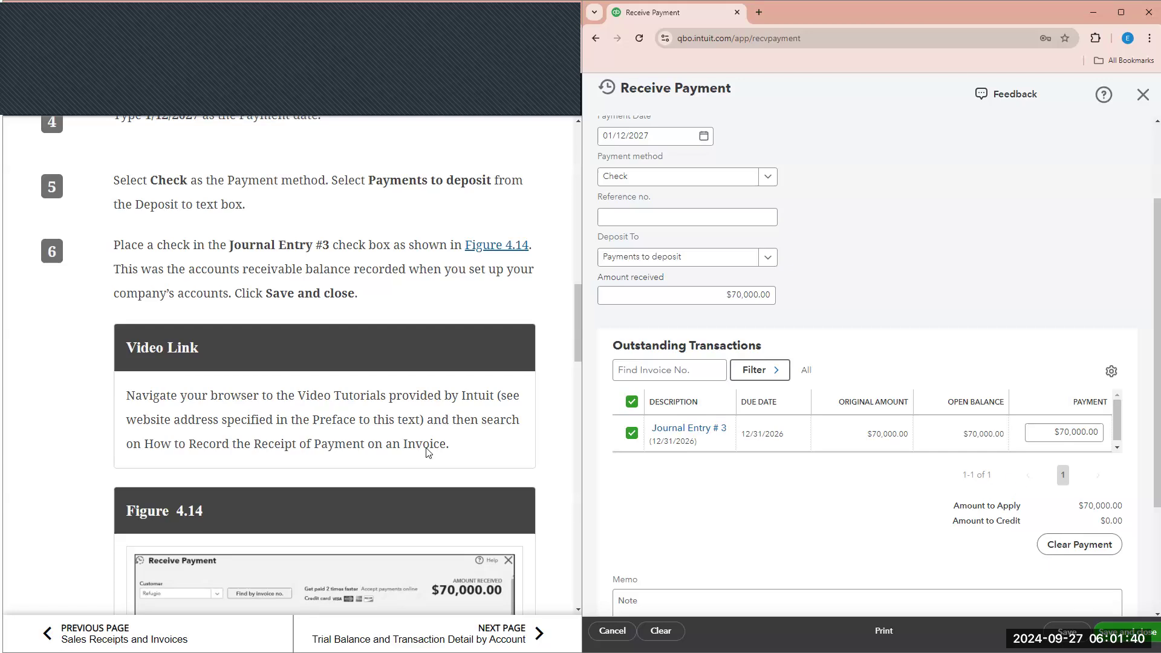
pyautogui.scroll(-8, 402, 435)
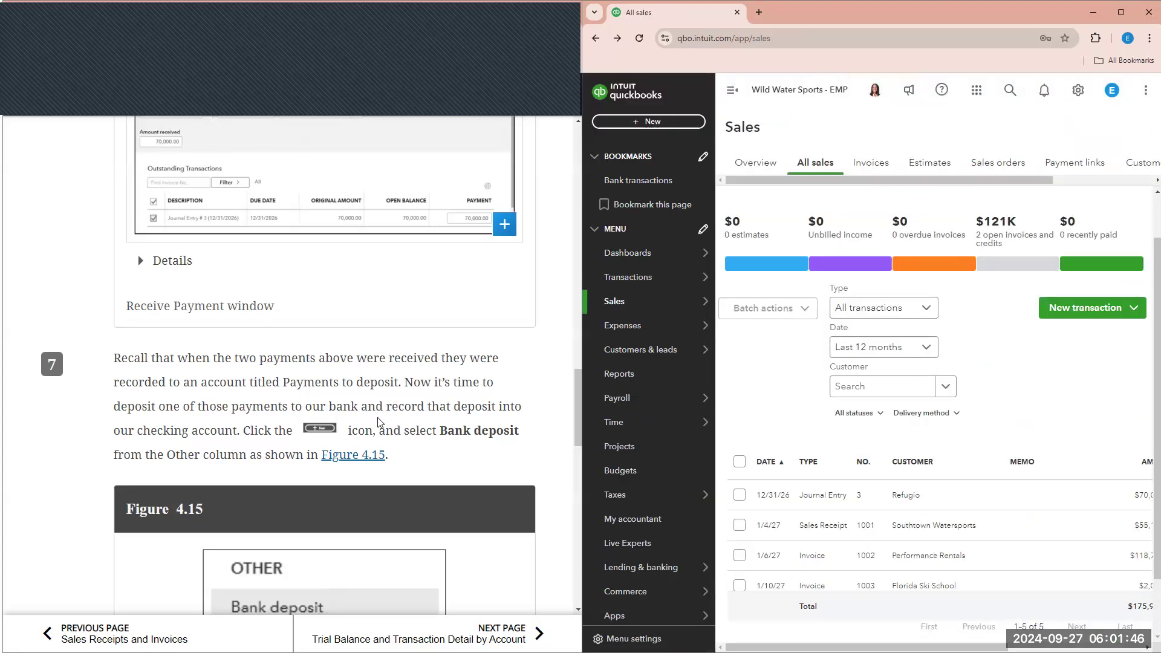
# - Start a new bank deposit into the Checking account
pyautogui.click(633, 126)
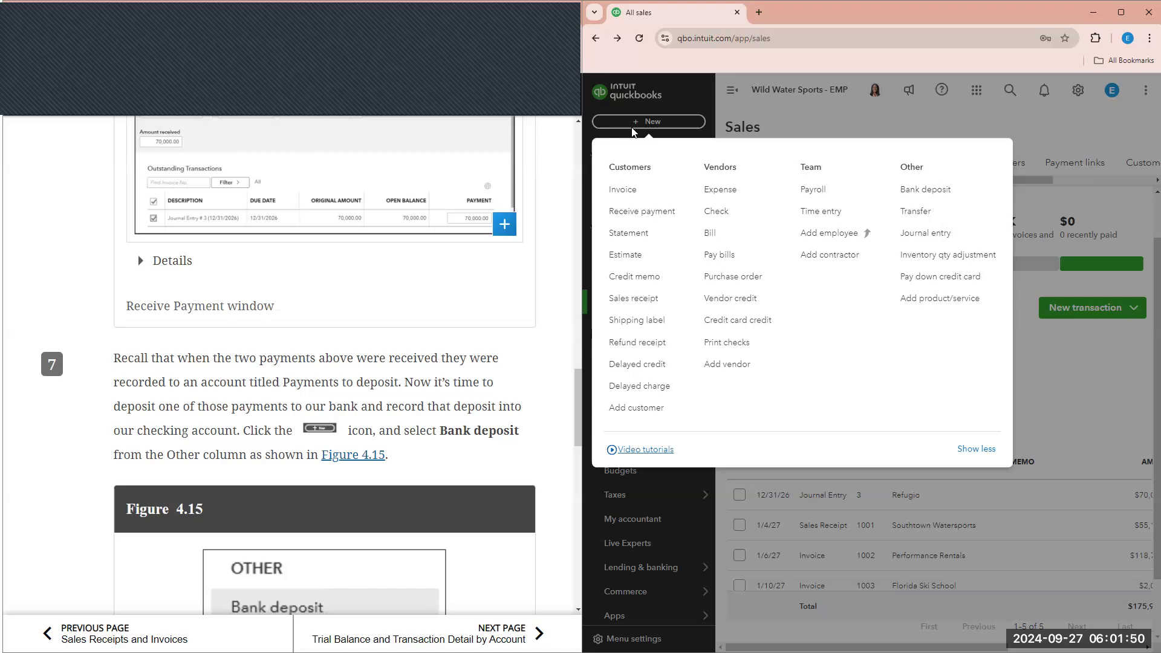
pyautogui.click(924, 192)
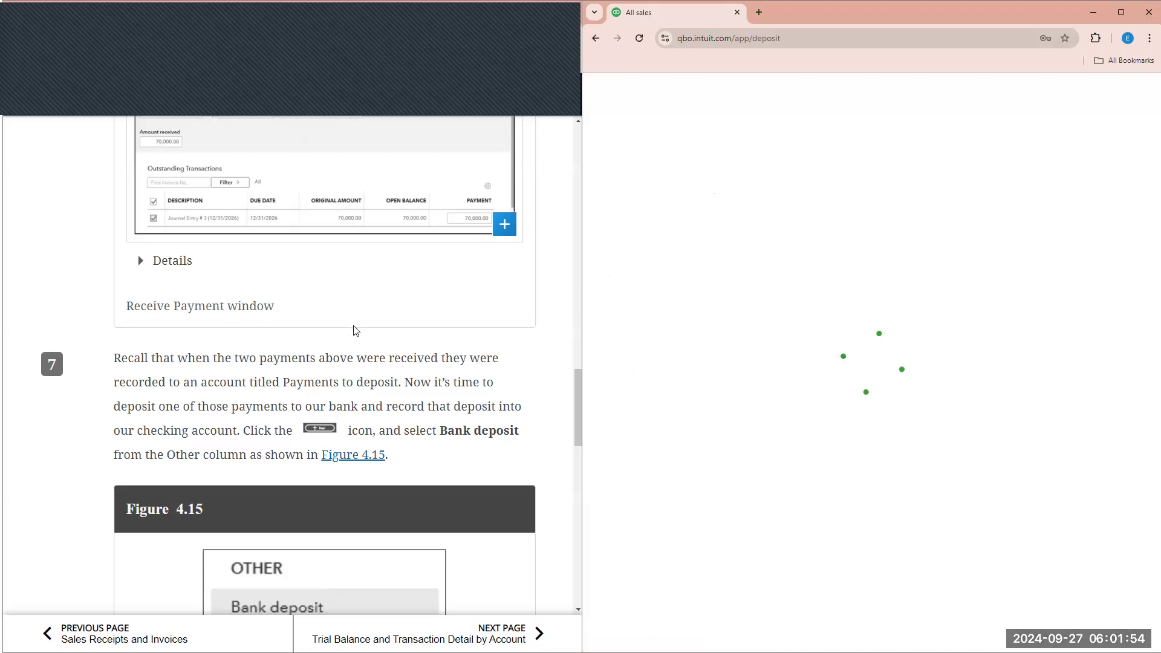
pyautogui.scroll(-4, 356, 330)
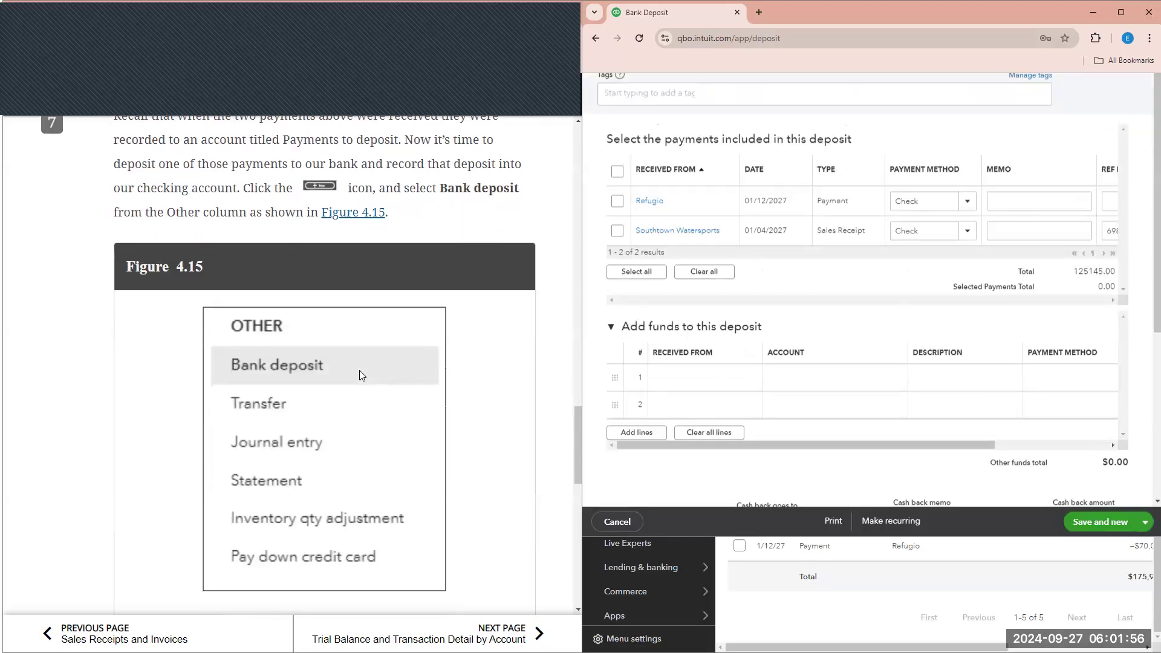
pyautogui.scroll(-6, 359, 370)
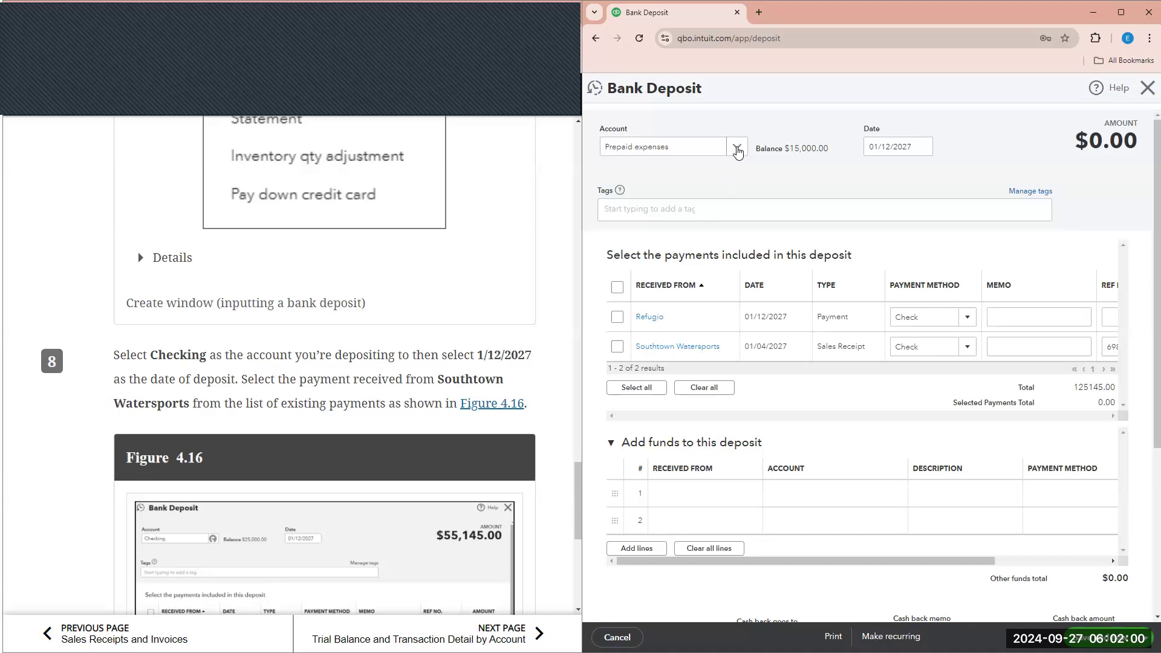
pyautogui.click(737, 151)
pyautogui.click(690, 247)
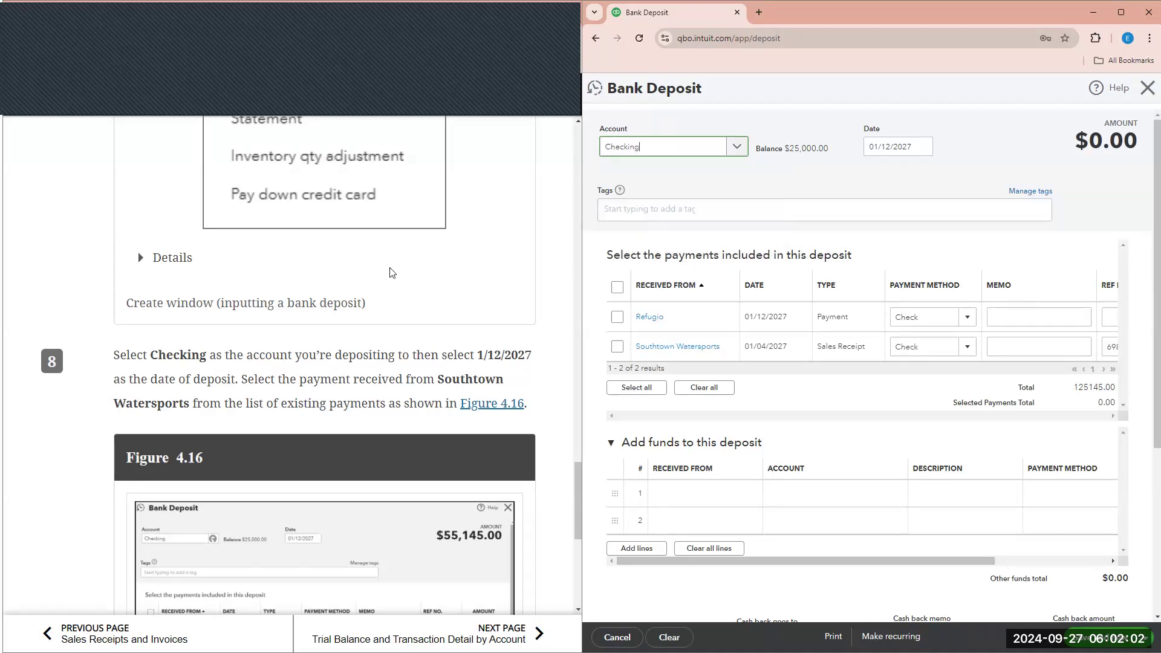
# - Include the Southtown Watersports payment so the deposit totals $55,145.00, dated 01/12/2027
pyautogui.scroll(-1, 257, 320)
pyautogui.scroll(-1, 535, 298)
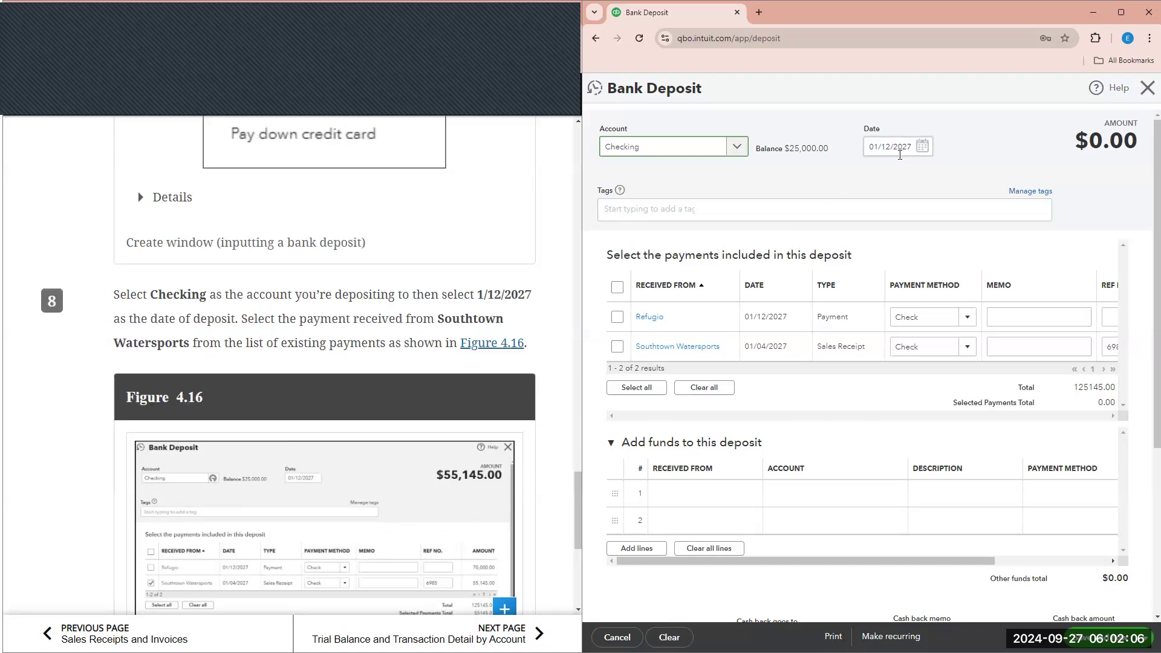
pyautogui.click(617, 348)
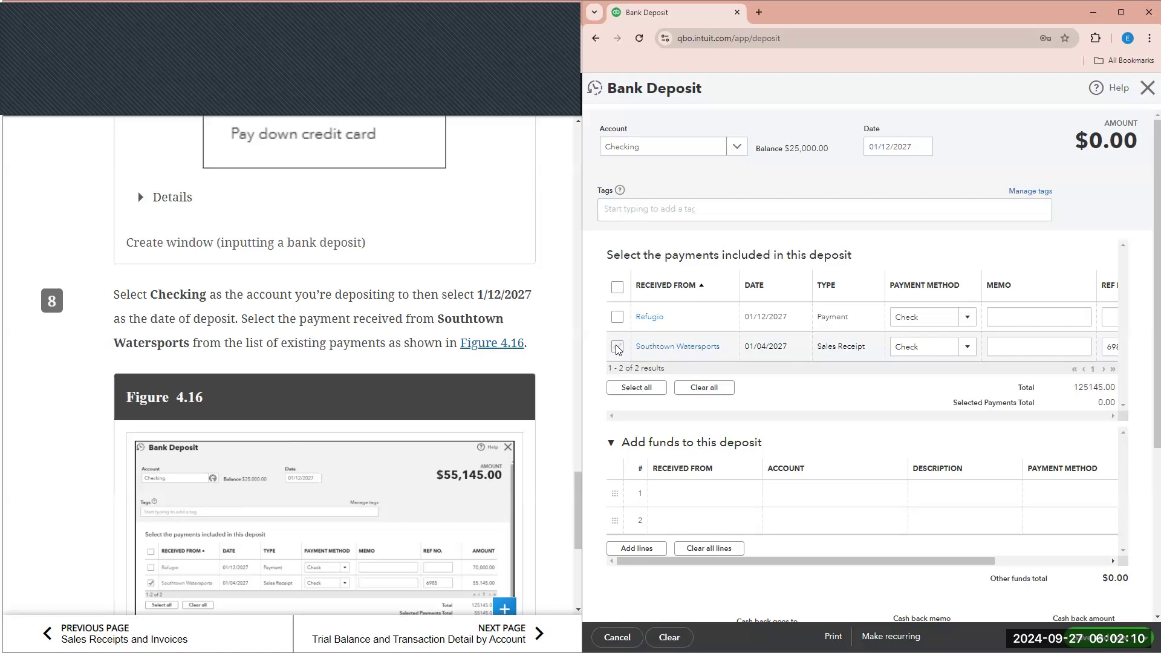
pyautogui.scroll(-2, 354, 408)
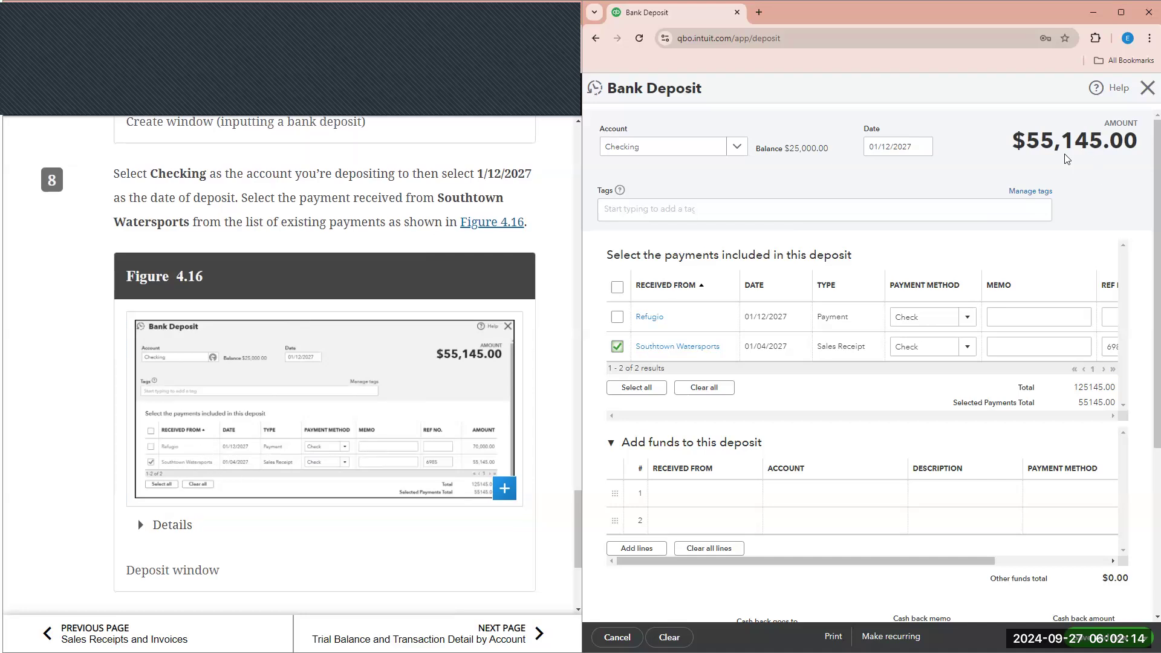
pyautogui.scroll(-1, 393, 418)
pyautogui.scroll(-3, 394, 418)
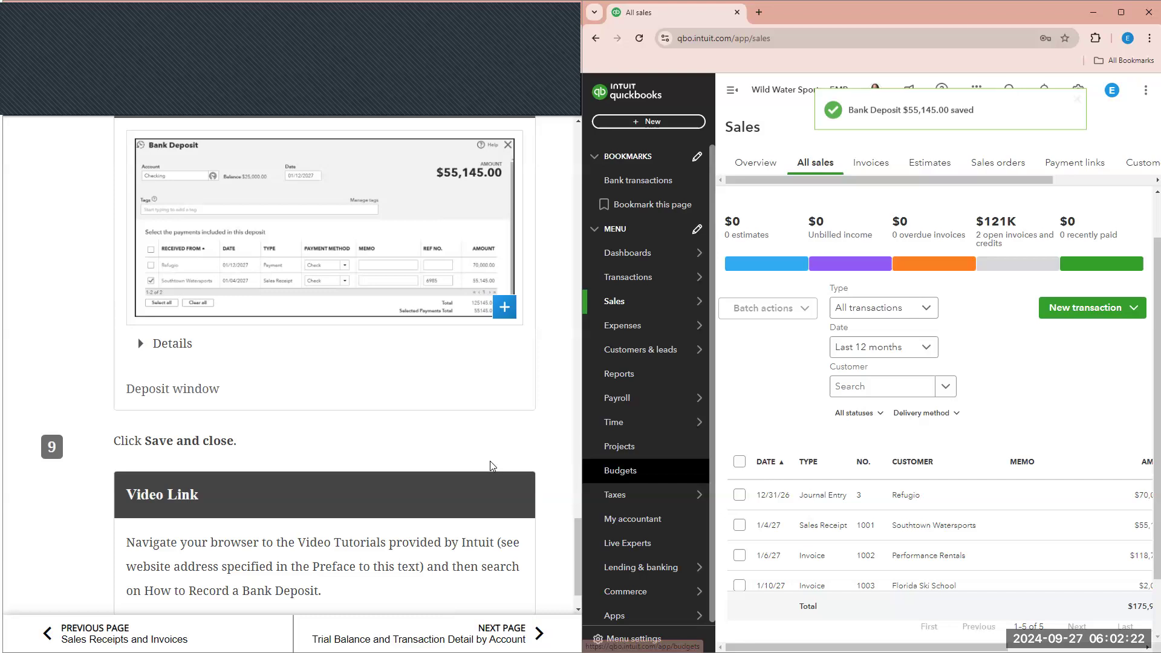
pyautogui.scroll(-1, 492, 466)
# - Turn the textbook to its Trial Balance page and read through the instructions
pyautogui.click(516, 634)
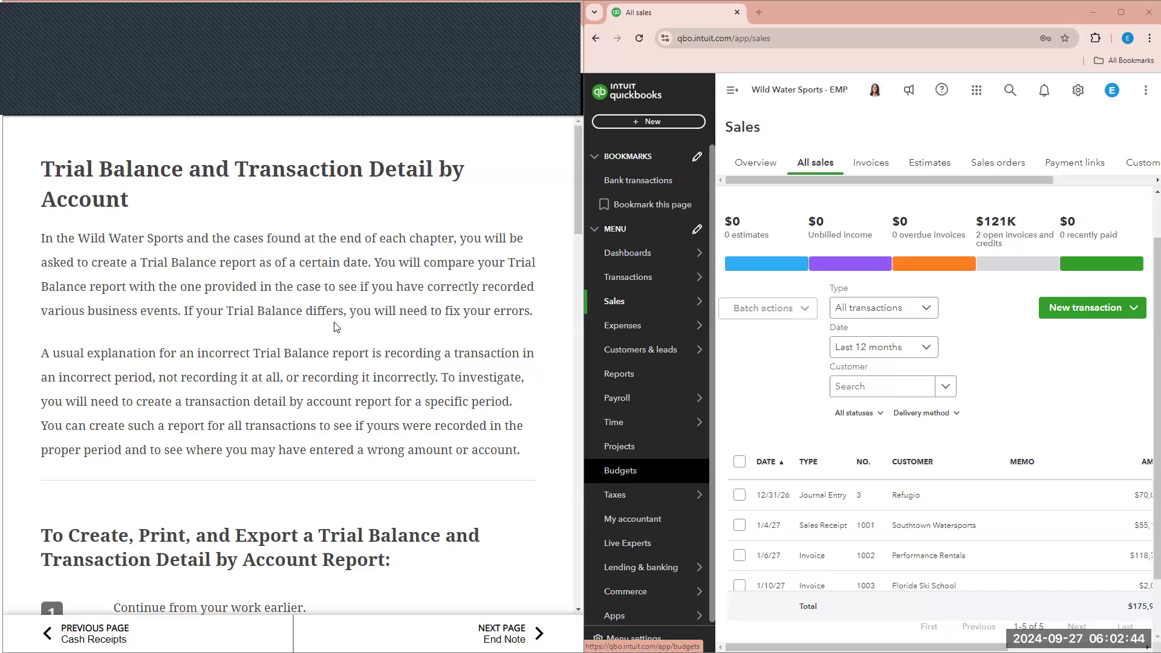
pyautogui.scroll(-1, 18, 307)
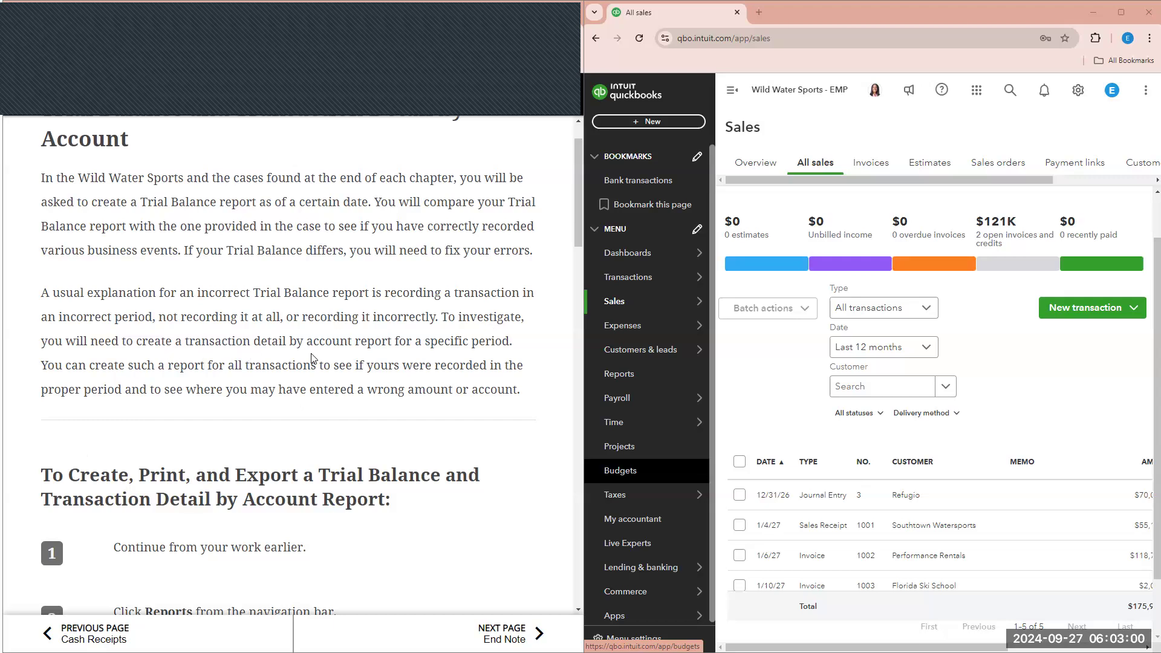
pyautogui.scroll(-2, 191, 316)
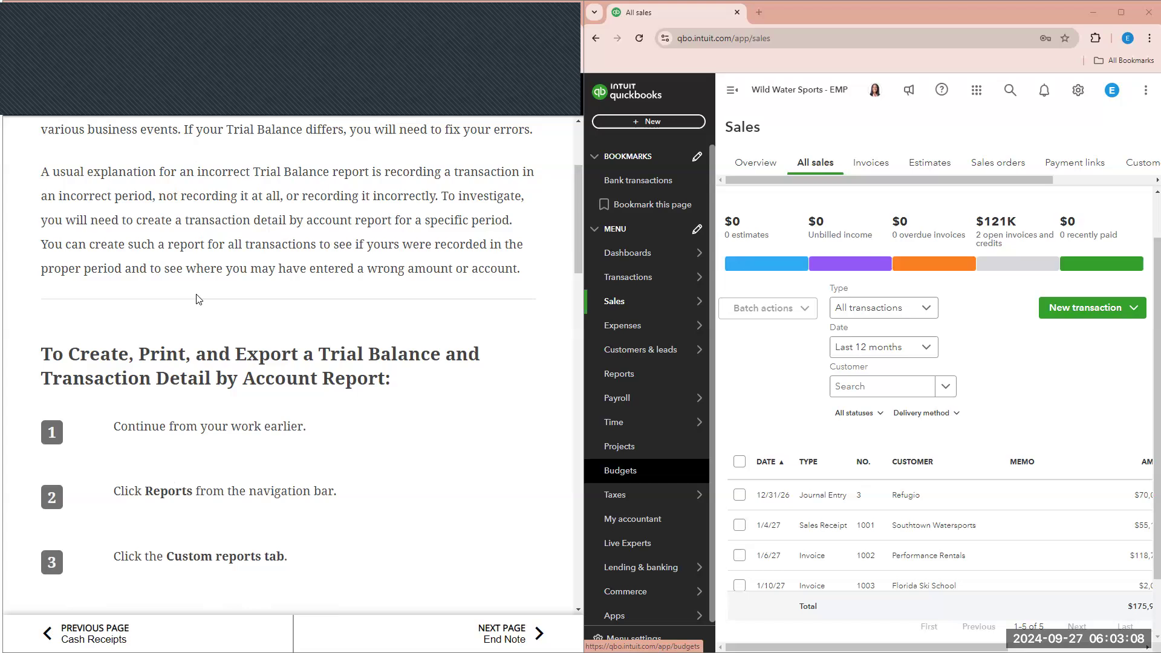
pyautogui.scroll(-1, 199, 298)
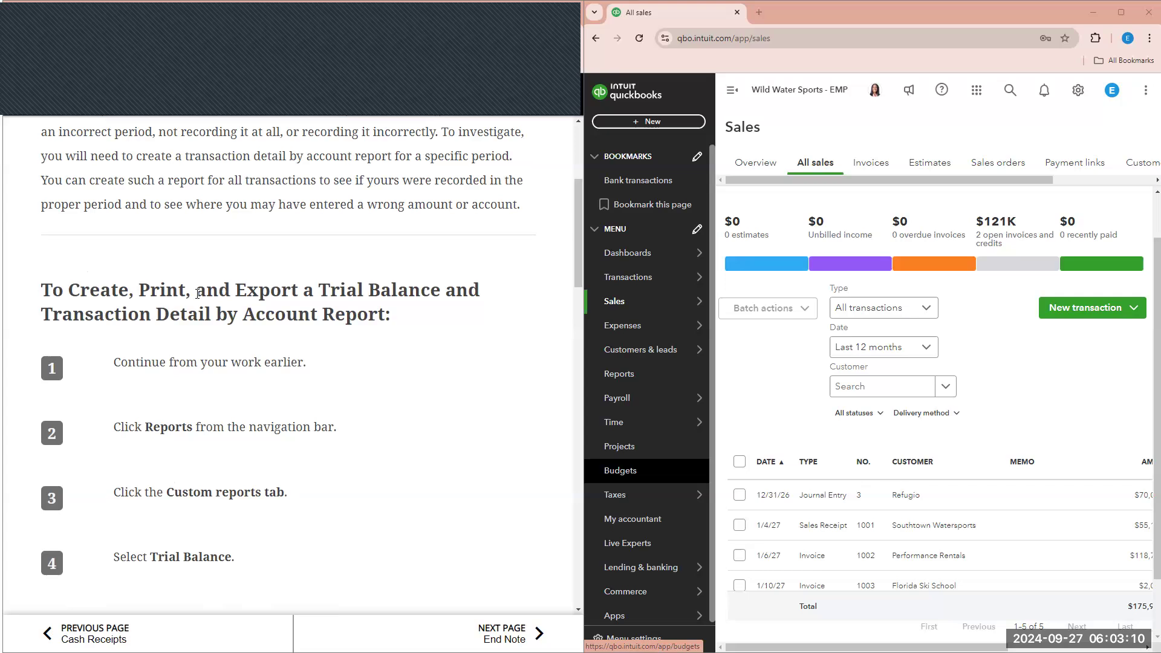
pyautogui.scroll(-1, 242, 333)
pyautogui.scroll(-1, 236, 320)
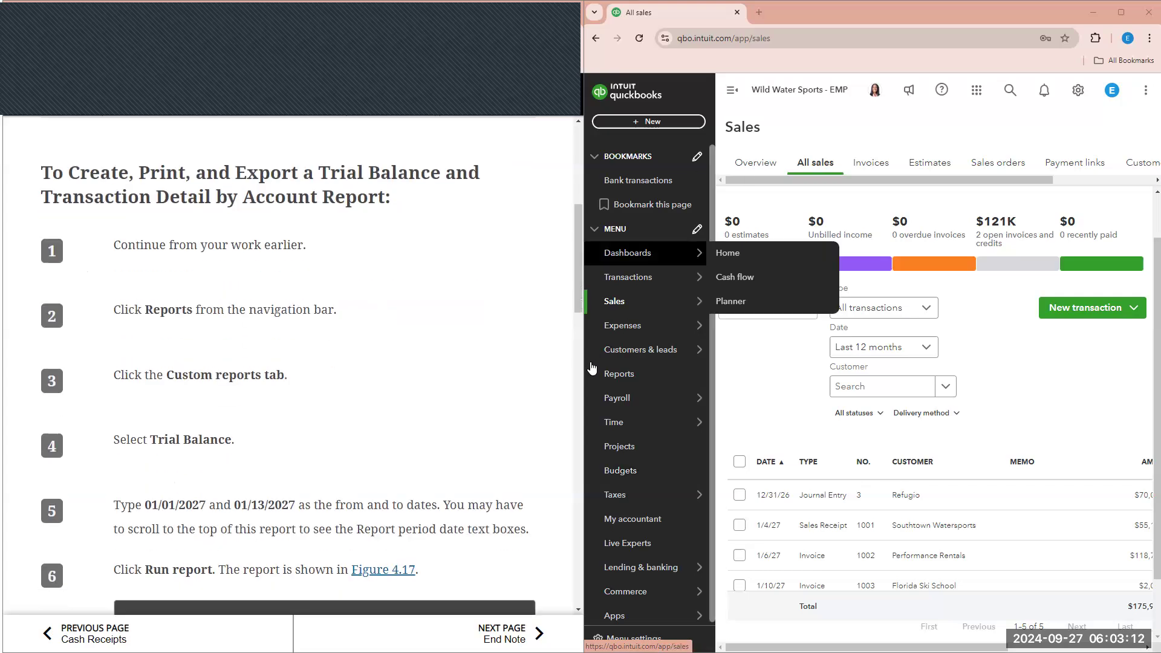
# - Open the saved Trial Balance report from Custom reports
pyautogui.click(616, 375)
pyautogui.click(825, 212)
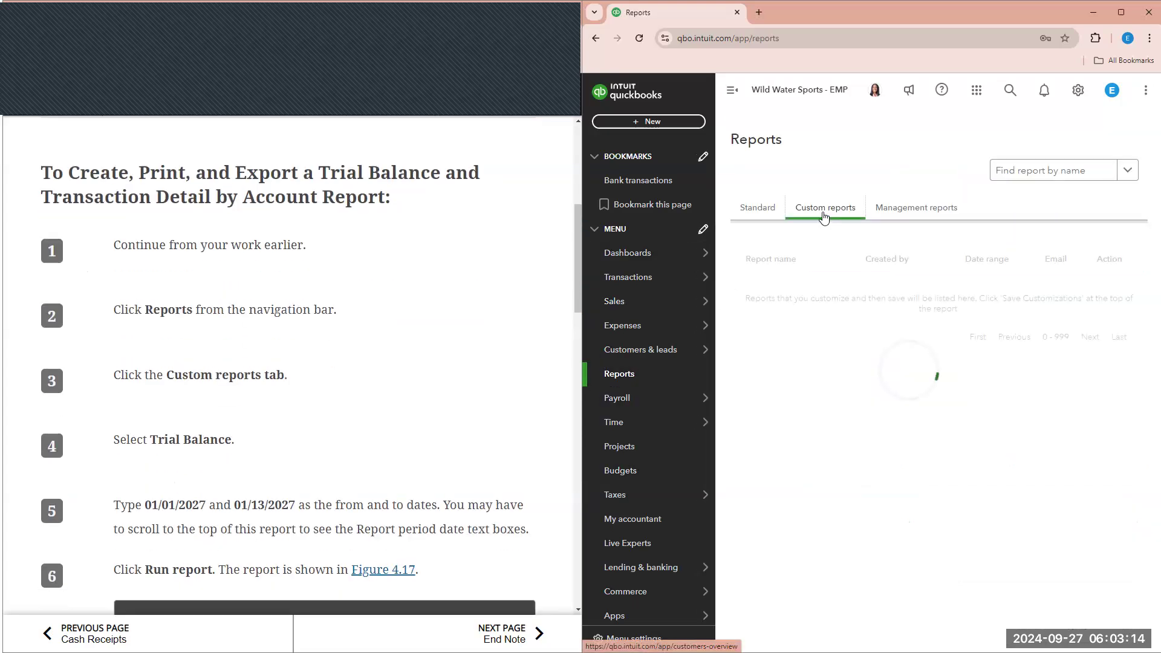
pyautogui.click(787, 321)
pyautogui.scroll(-2, 493, 353)
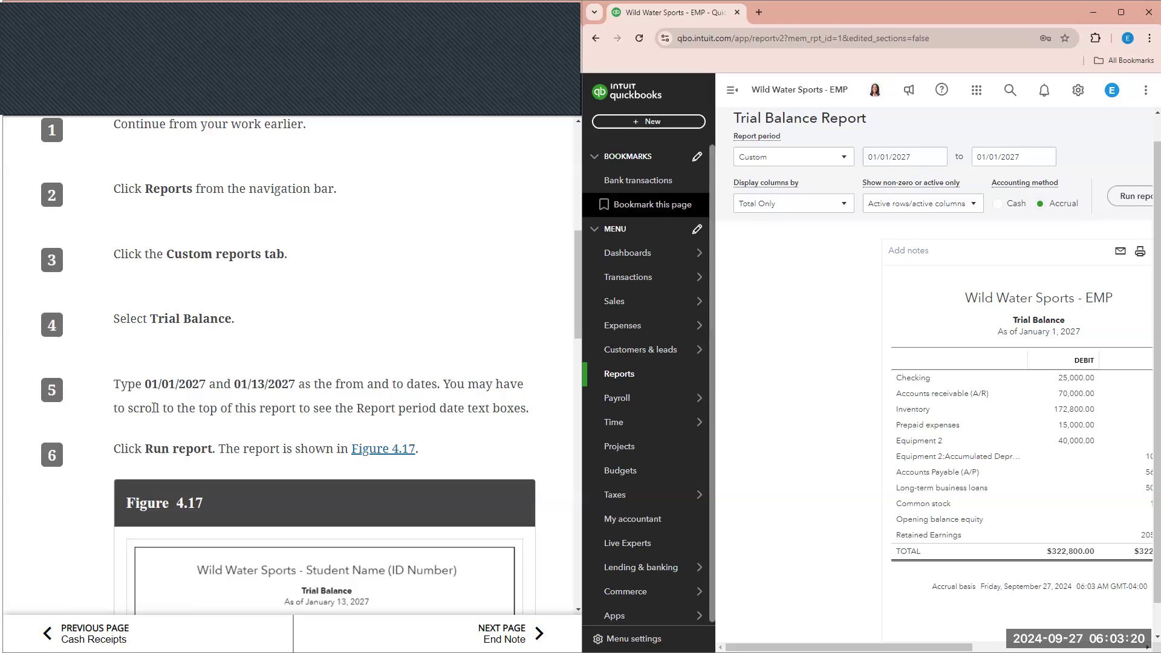
# - Change the end date to 01/13/2027 and rerun the trial balance
pyautogui.click(998, 159)
pyautogui.click(997, 151)
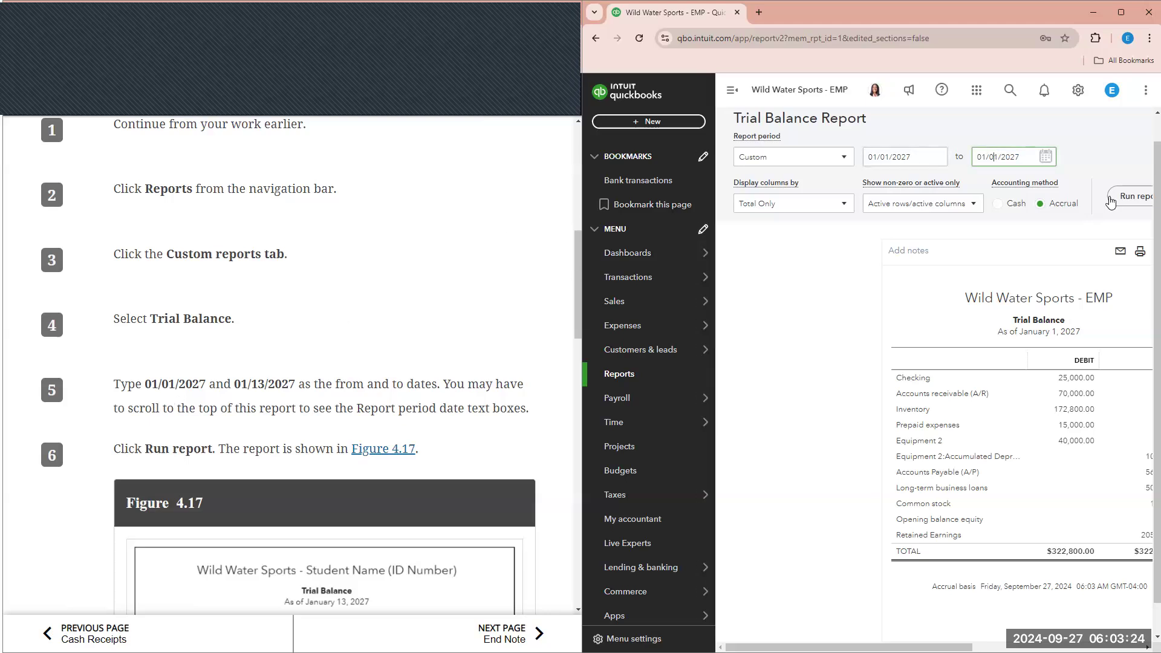
pyautogui.press('BackSpace')
pyautogui.click(1112, 201)
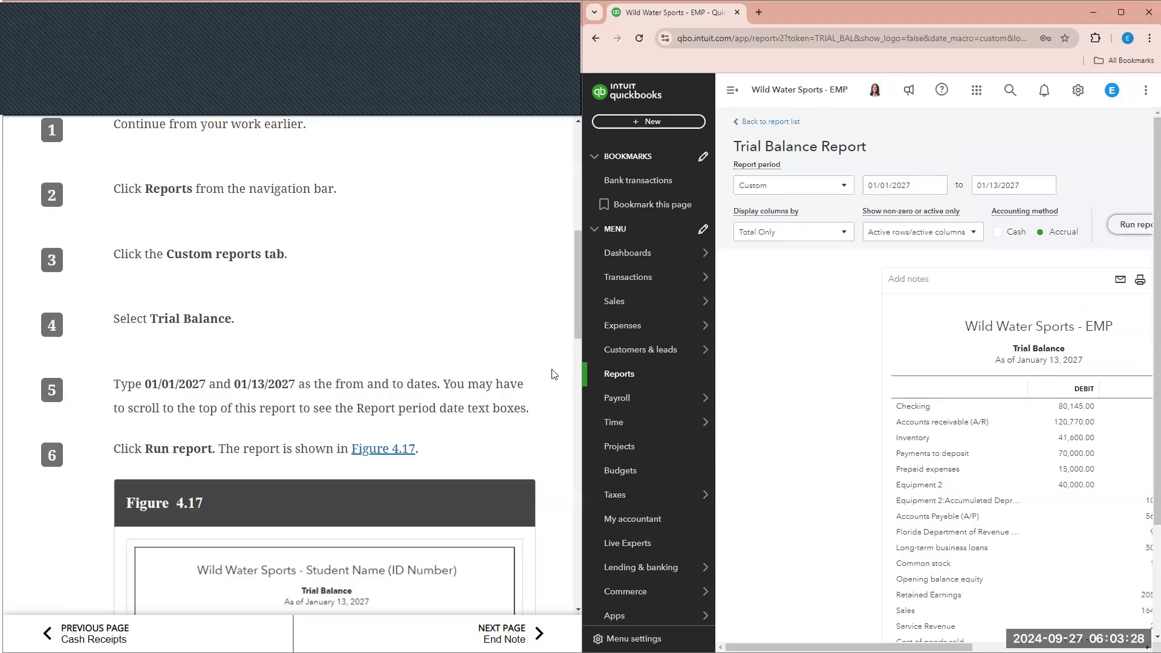
pyautogui.scroll(-2, 540, 361)
pyautogui.scroll(-4, 541, 361)
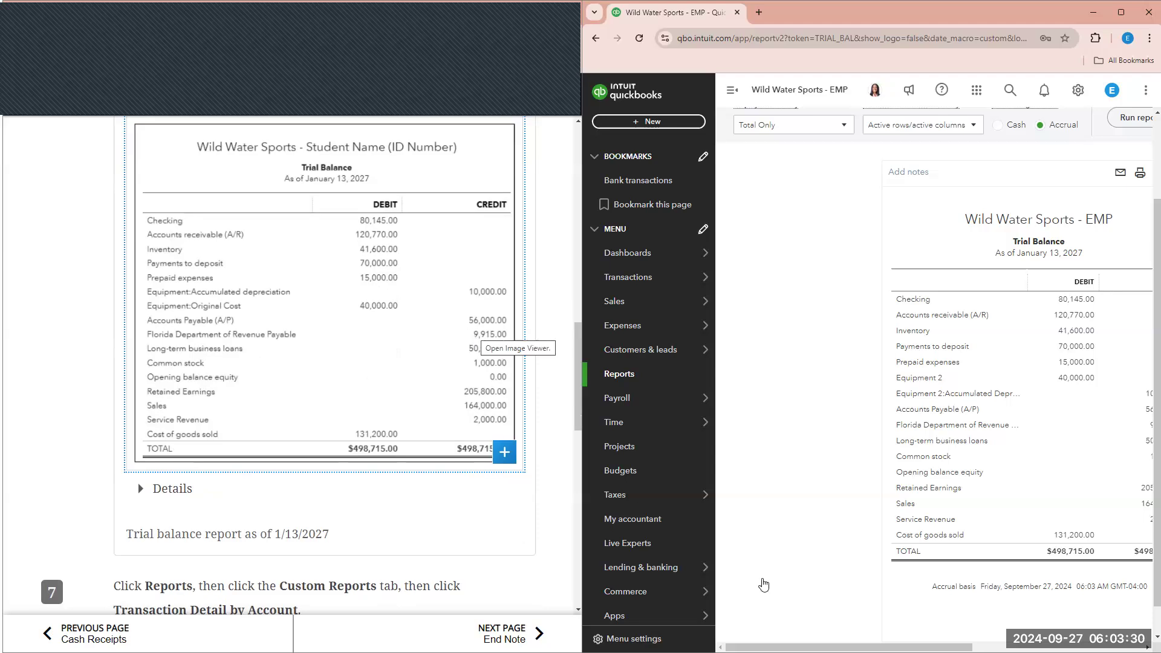
# - Collapse the sidebar to review the report, then go back to the report list
pyautogui.click(732, 90)
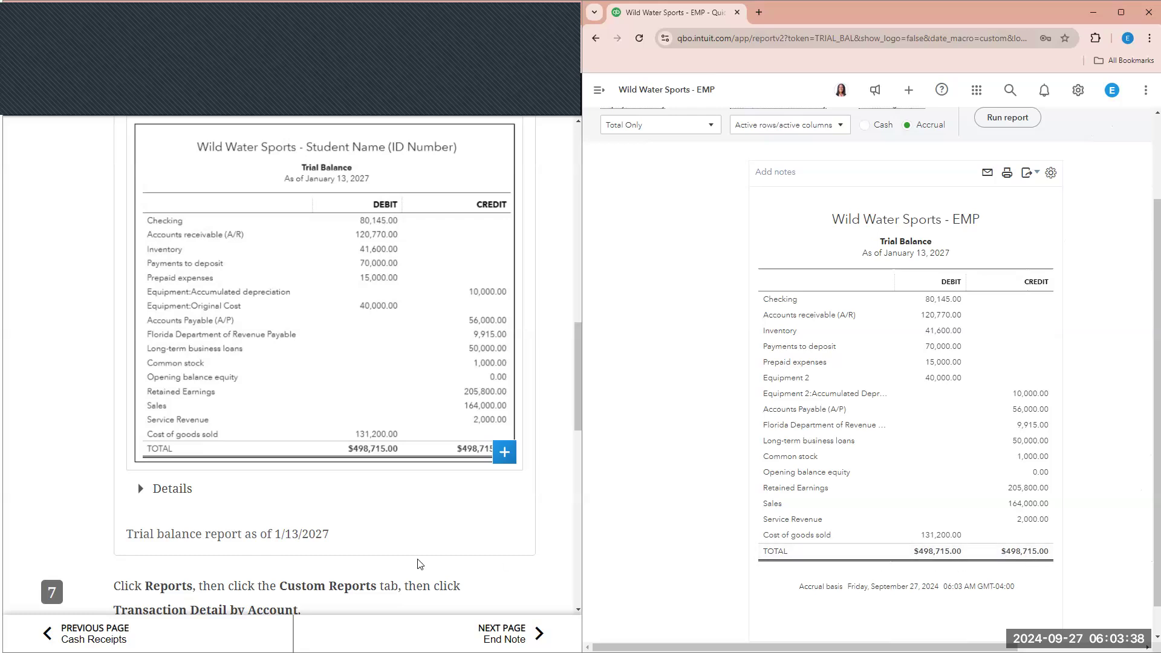
pyautogui.scroll(-4, 420, 565)
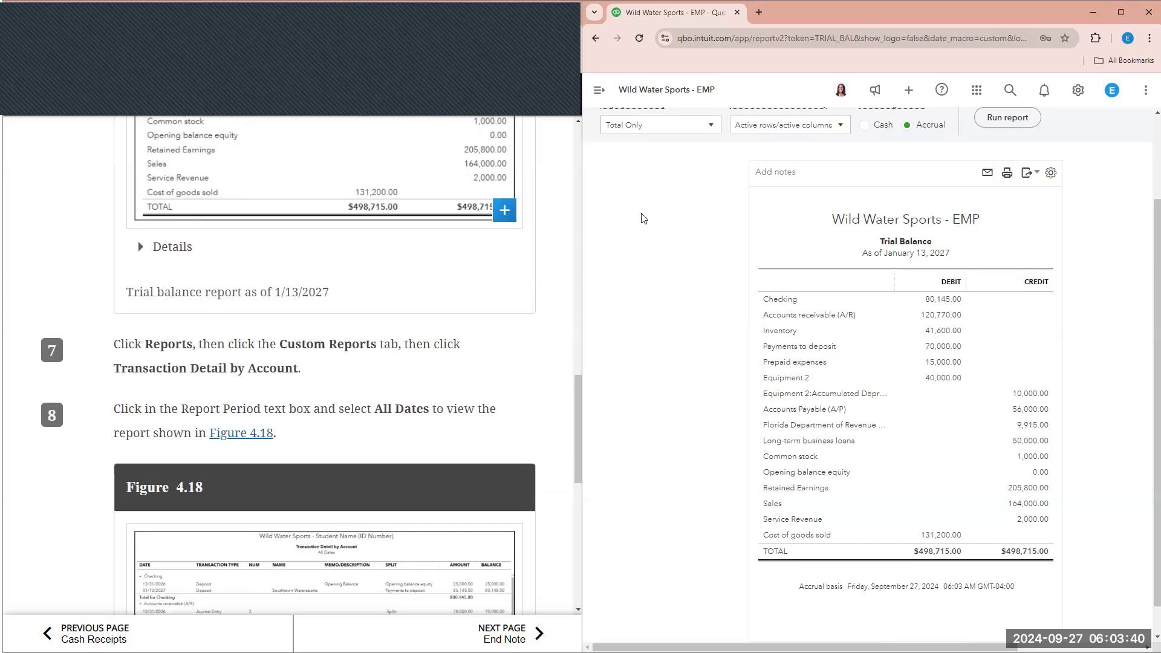
pyautogui.scroll(2, 635, 170)
pyautogui.click(627, 123)
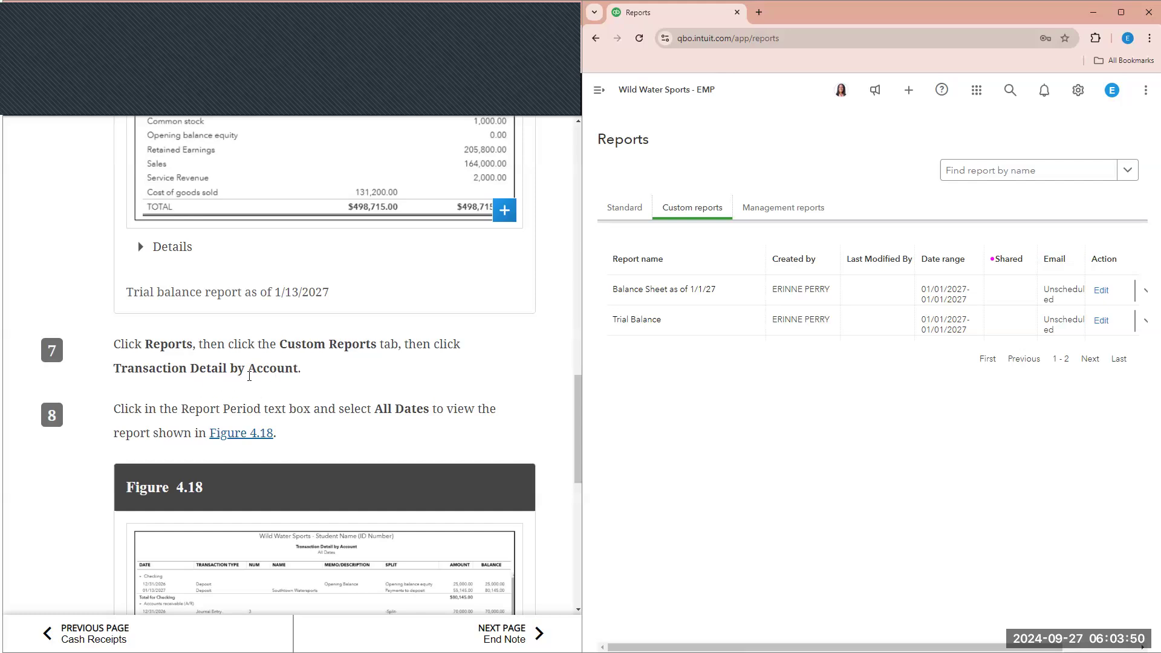
# - Search reports for 'TRAN' and open Transaction Detail by Account
pyautogui.click(986, 172)
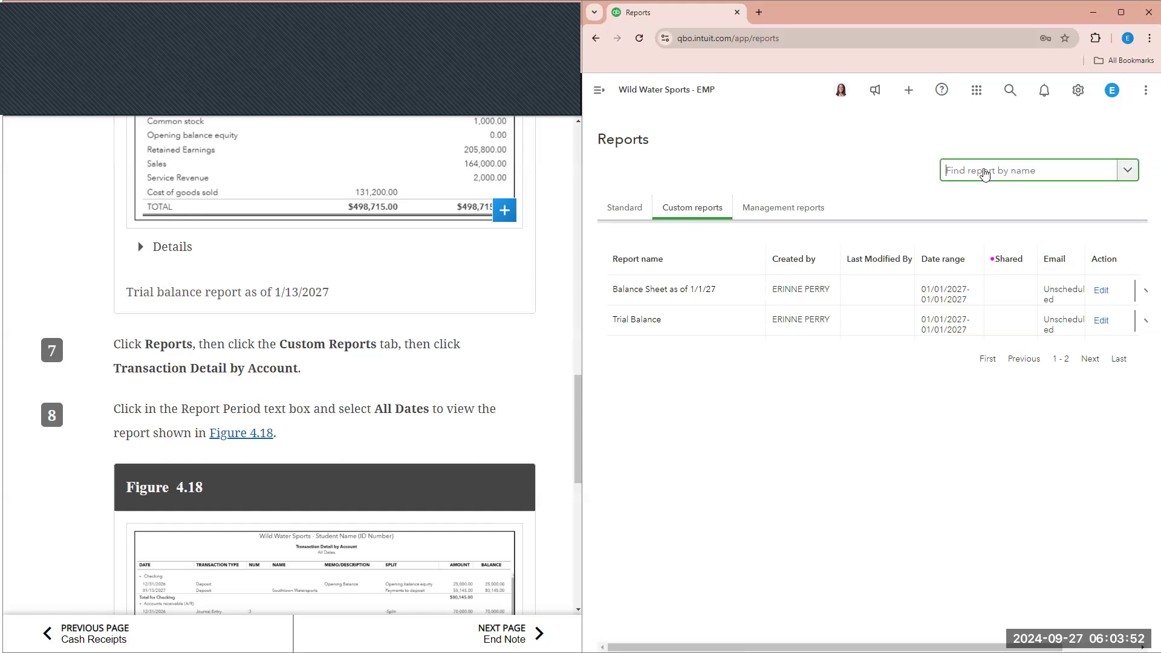
pyautogui.write('TRANSA')
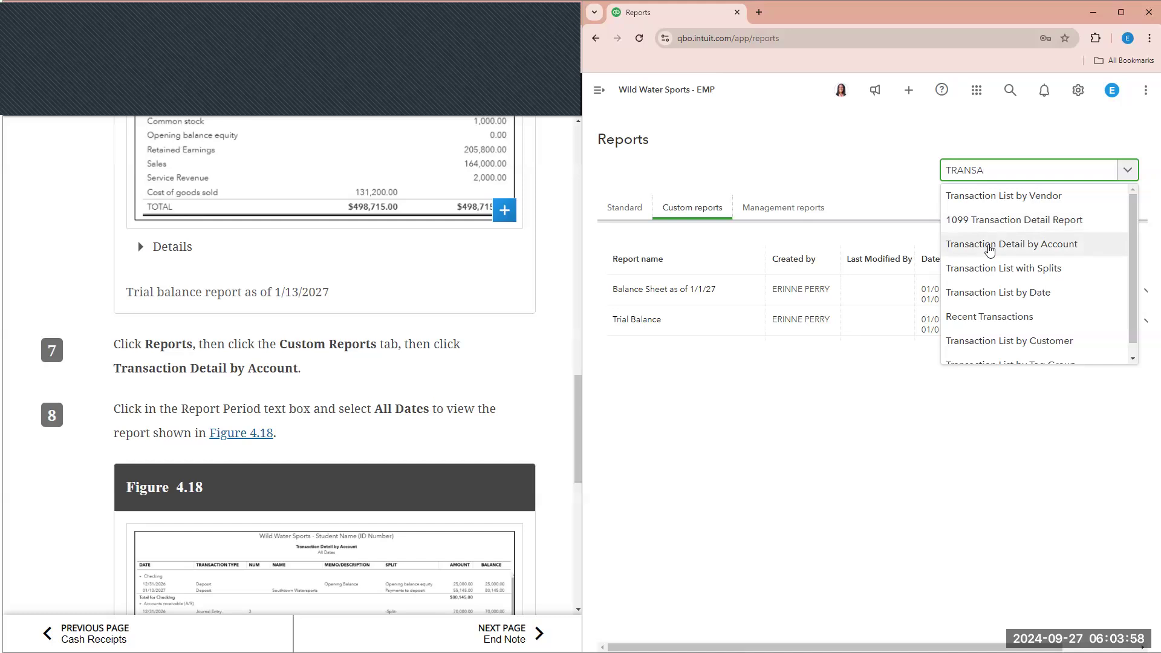
pyautogui.click(991, 246)
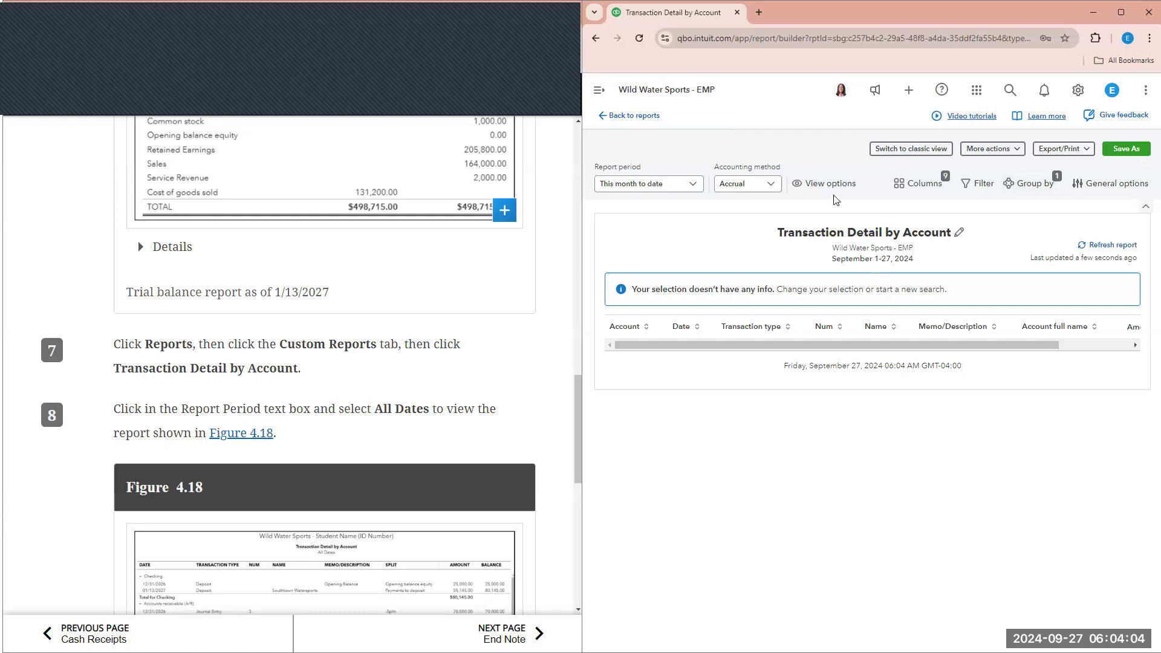
pyautogui.scroll(-1, 484, 372)
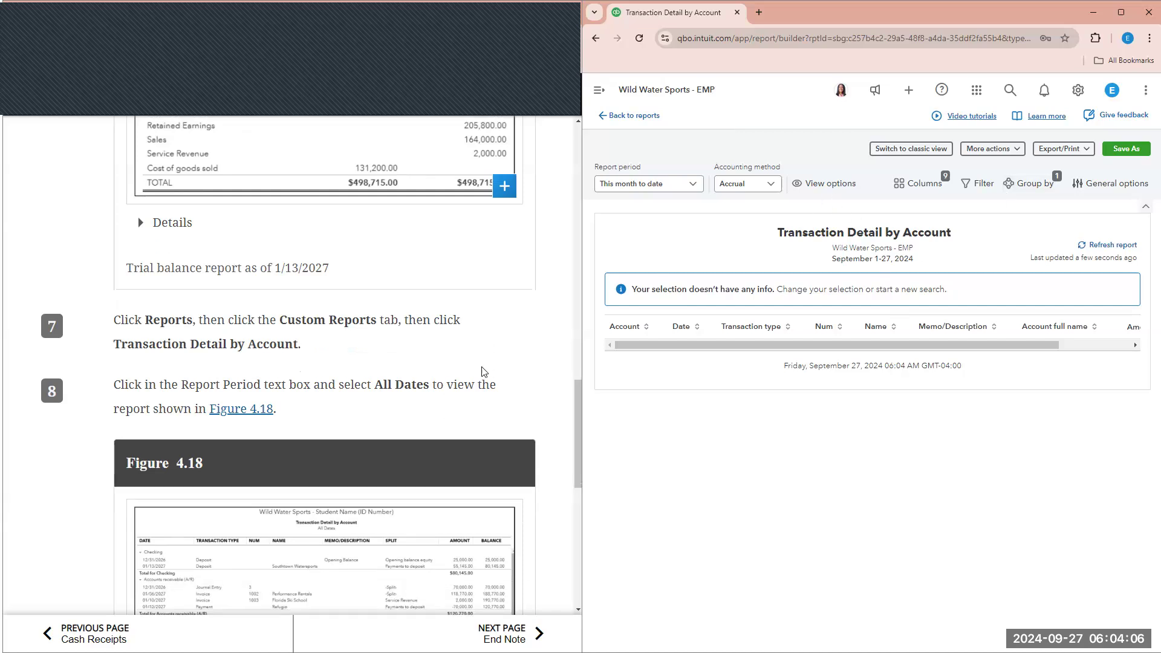
pyautogui.click(674, 185)
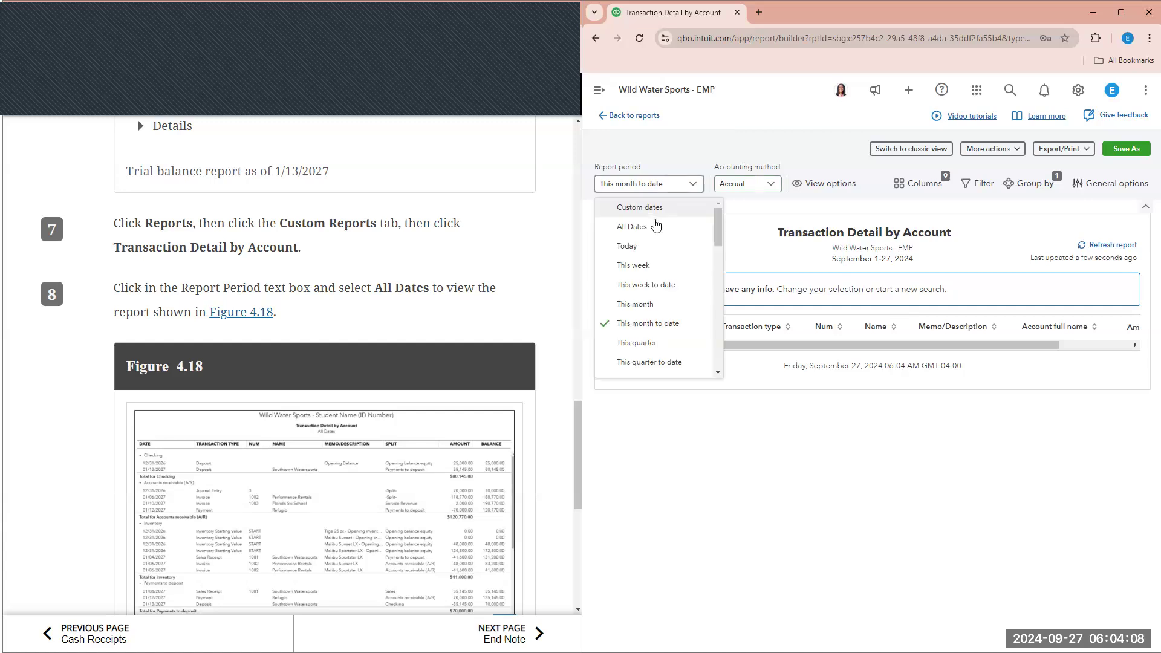
pyautogui.click(694, 226)
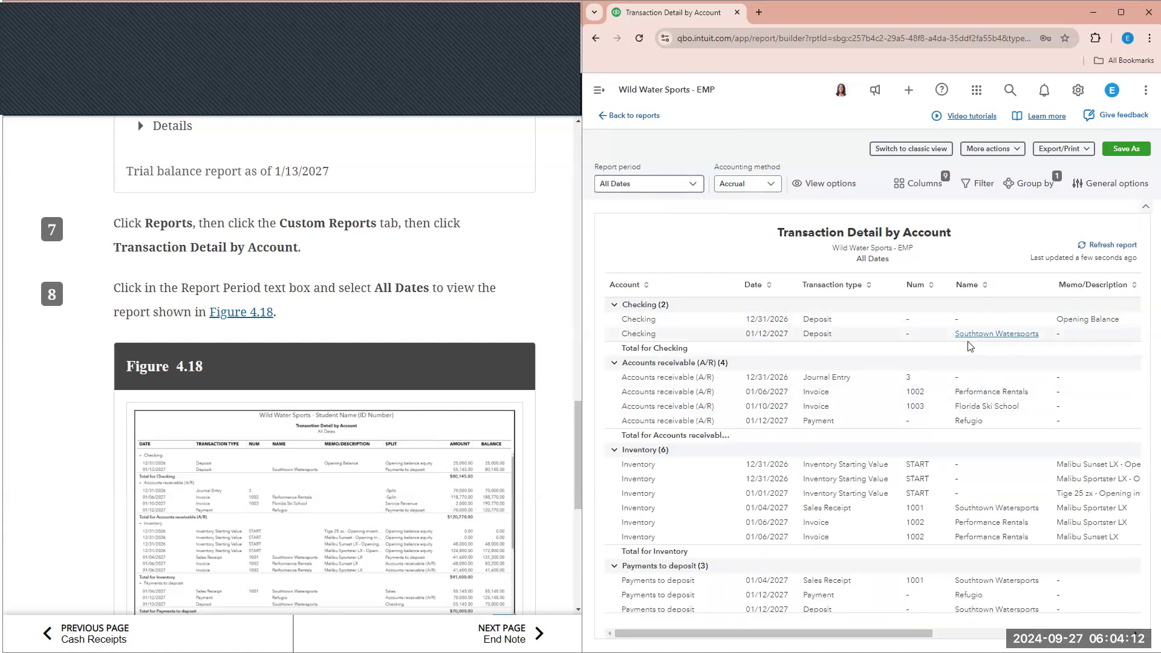
pyautogui.moveTo(896, 634); pyautogui.dragTo(1112, 629)
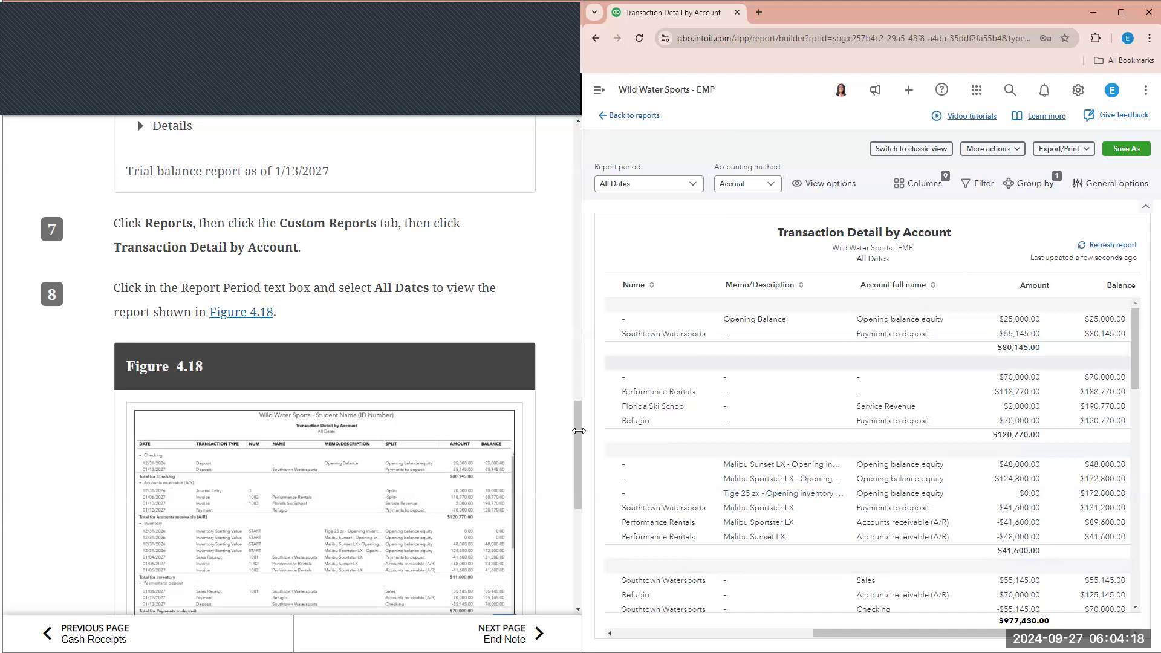
pyautogui.scroll(-1, 560, 313)
pyautogui.moveTo(571, 331); pyautogui.dragTo(539, 338)
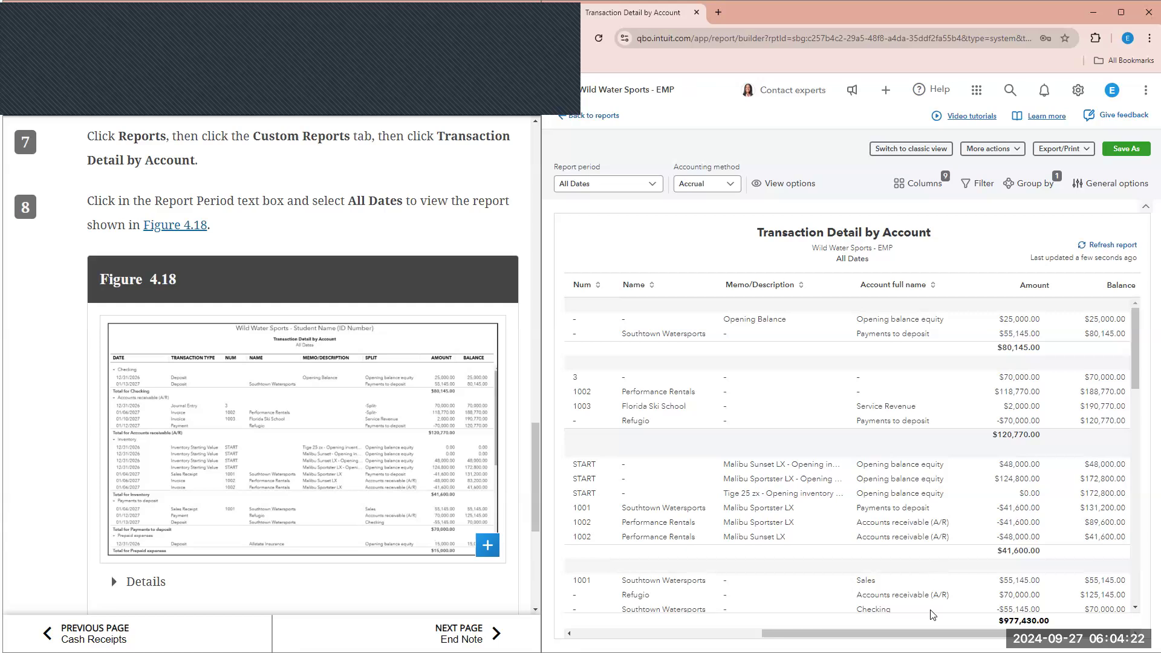
pyautogui.scroll(-1, 465, 533)
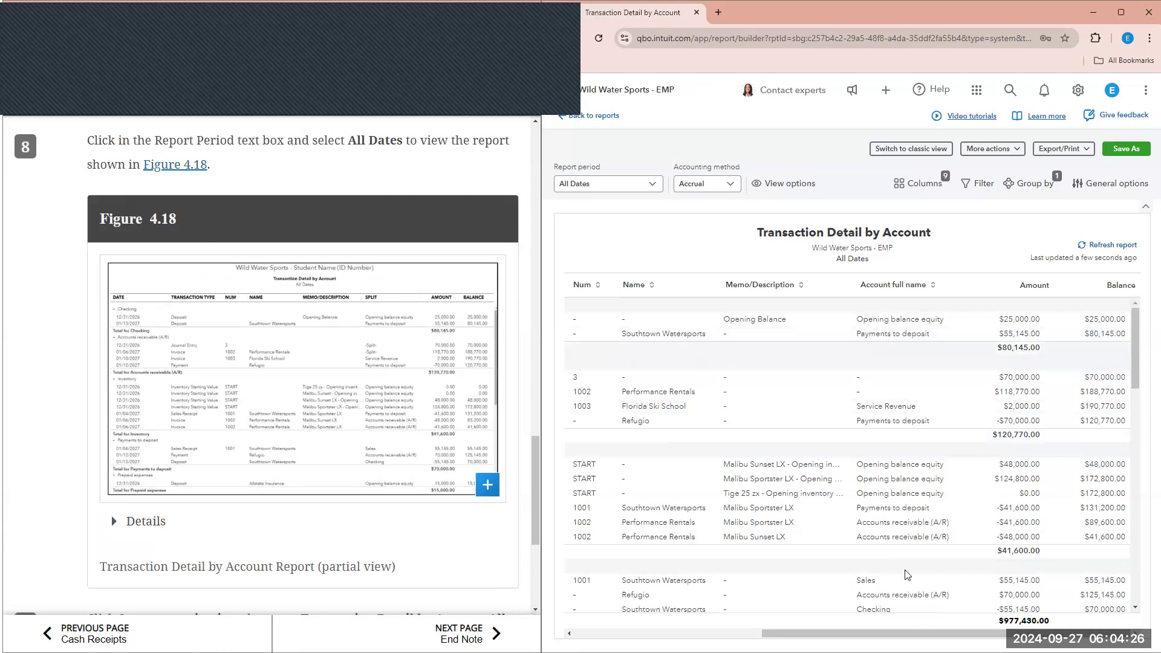
pyautogui.hscroll(-3, 907, 575)
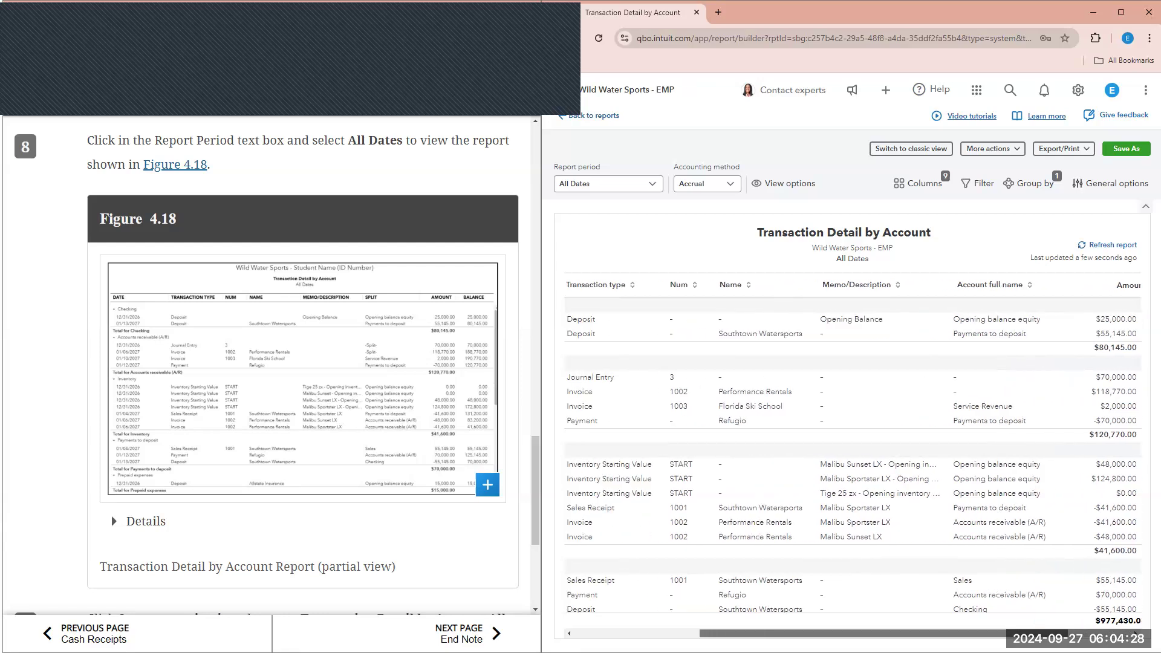
pyautogui.hscroll(-3, 852, 460)
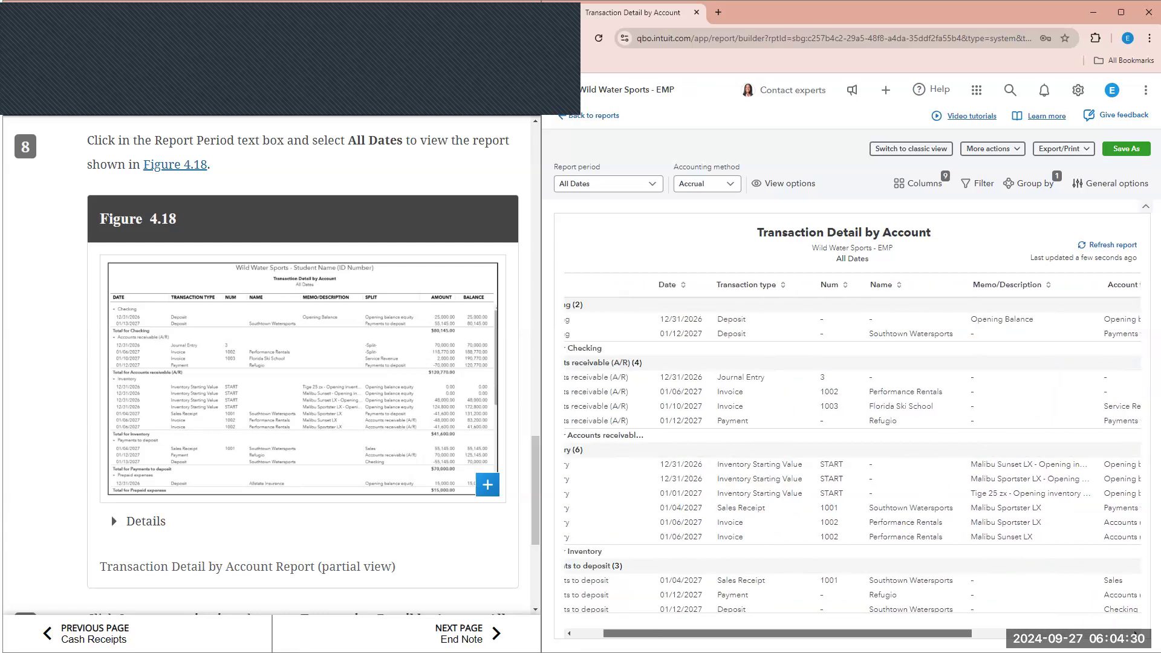
pyautogui.click(412, 333)
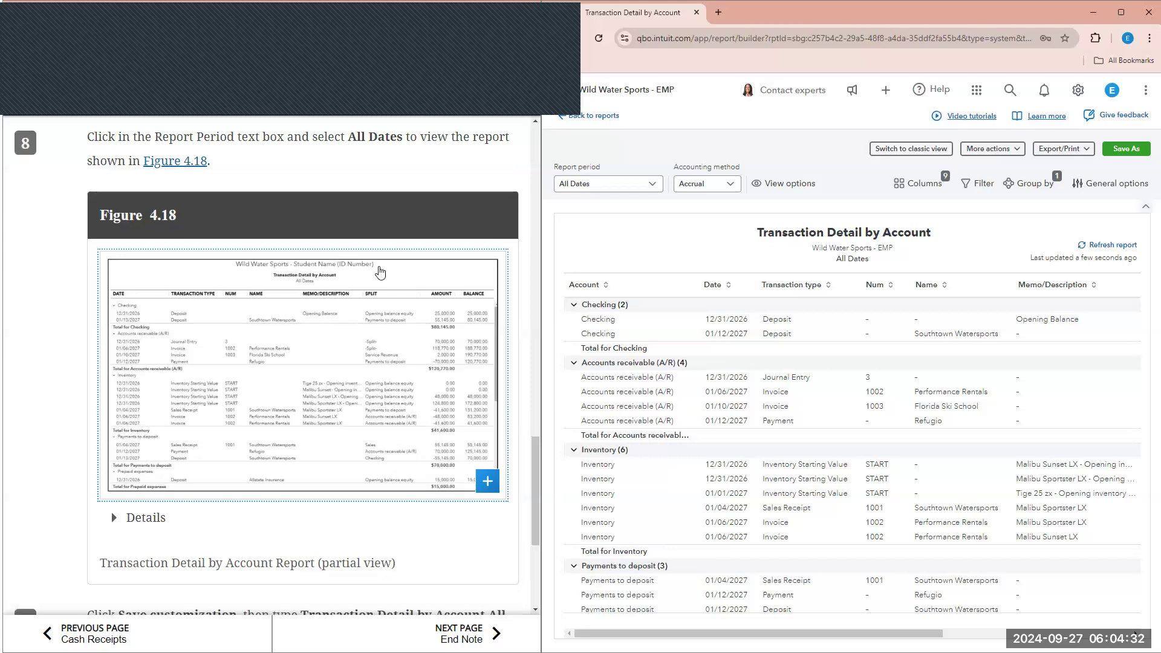
pyautogui.scroll(-1, 323, 281)
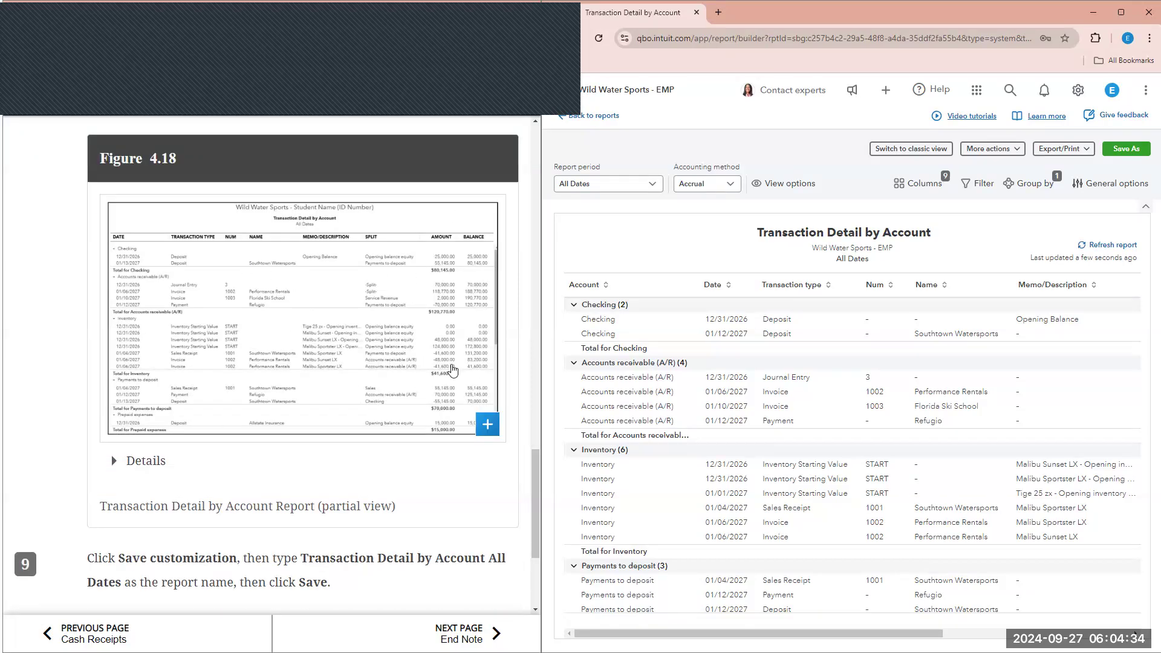
pyautogui.scroll(-2, 409, 503)
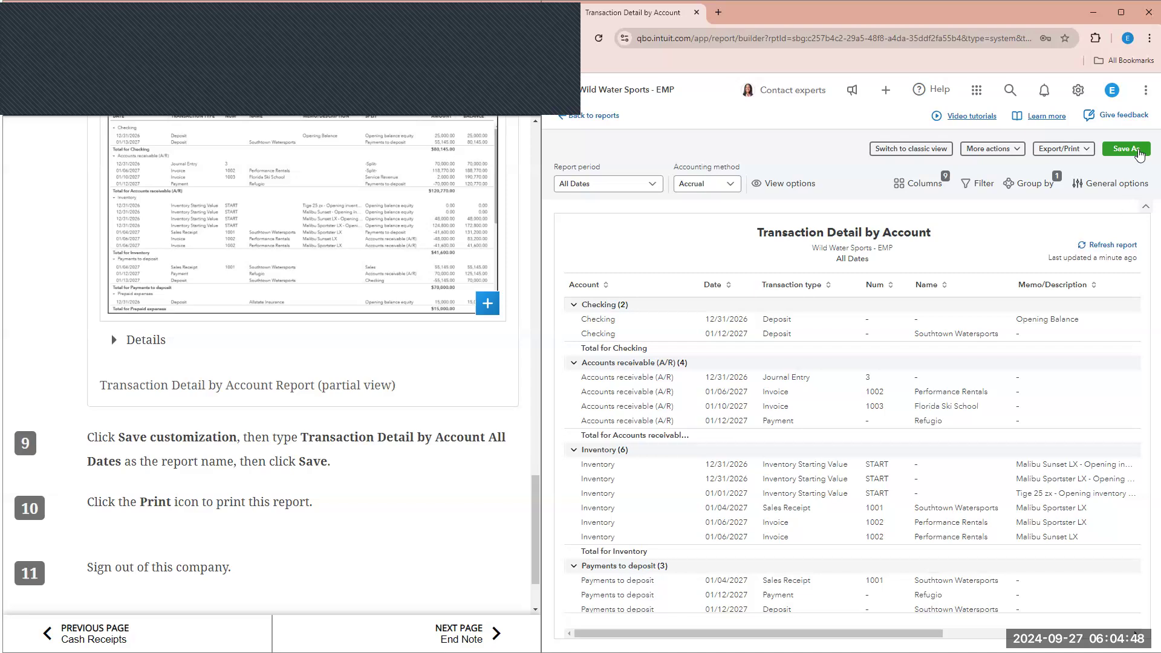
# - Open and dismiss the Save As prompt, then browse More actions and Export/Print options
pyautogui.click(1139, 152)
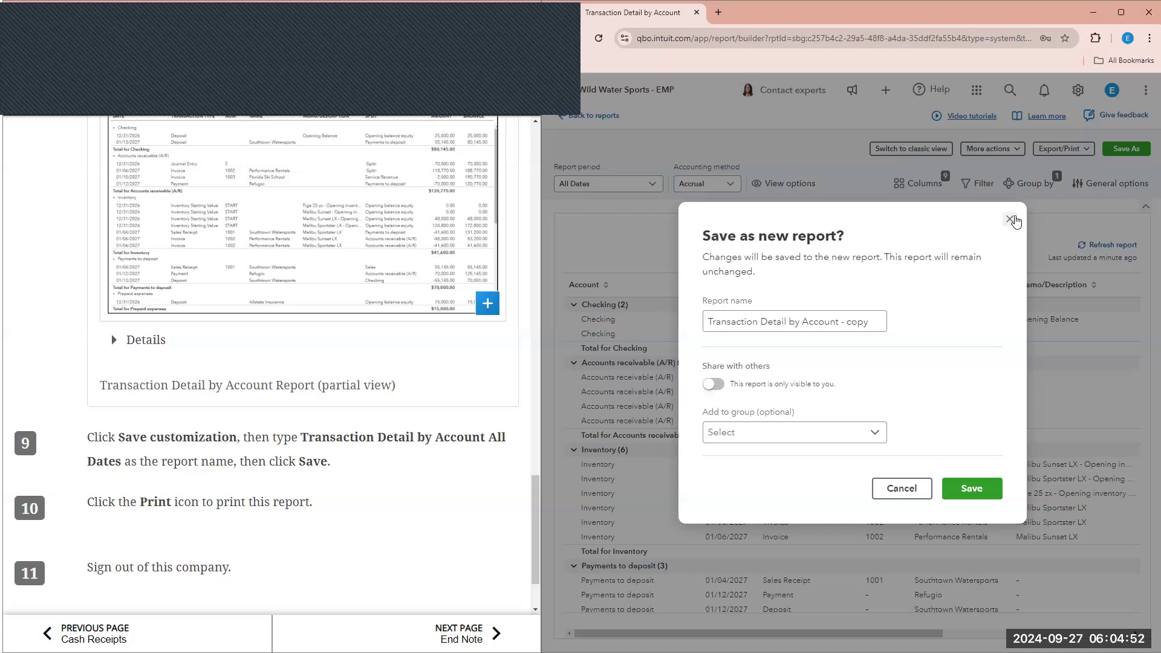
pyautogui.click(823, 436)
pyautogui.click(823, 436)
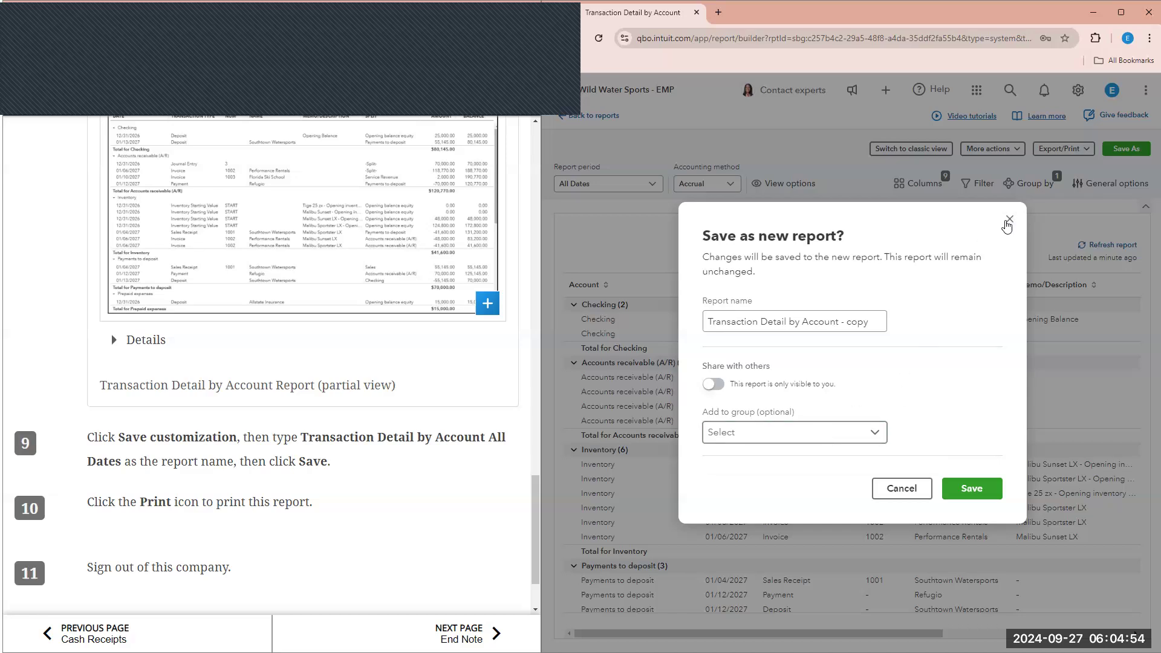
pyautogui.click(1007, 223)
pyautogui.click(975, 153)
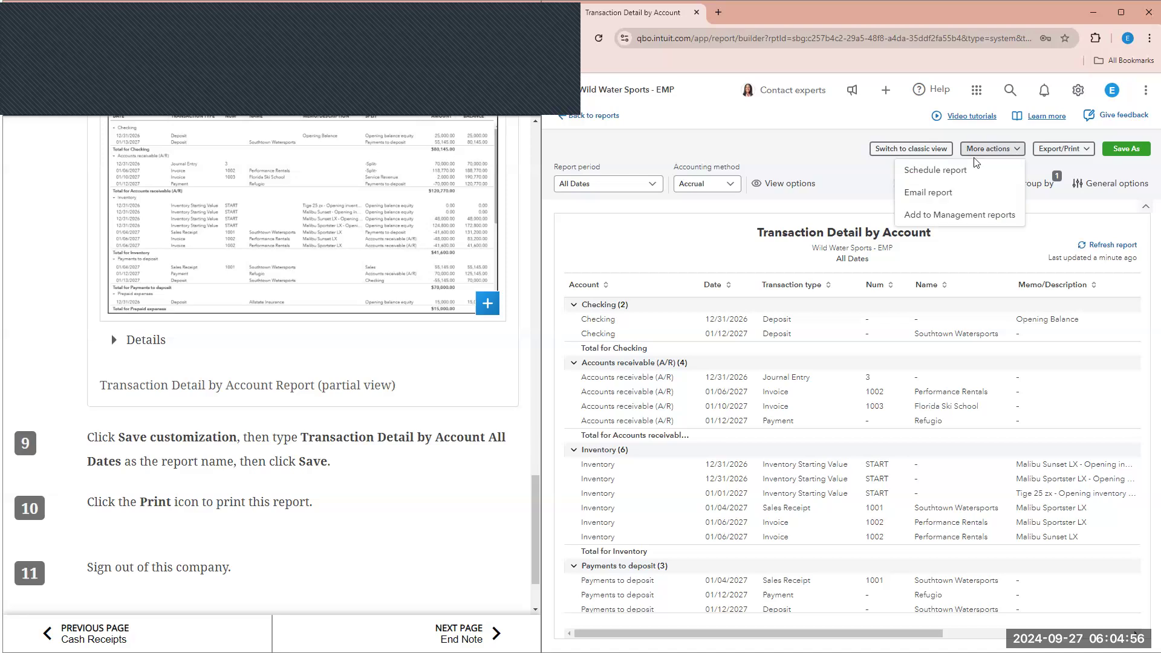
pyautogui.click(1066, 151)
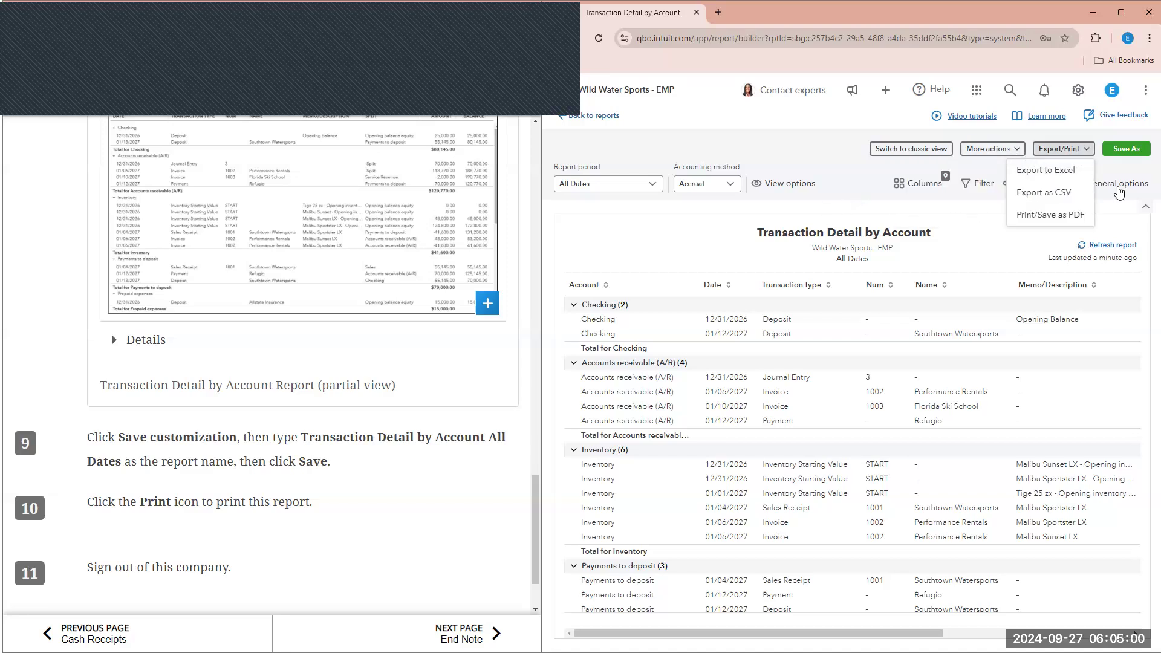
pyautogui.click(1116, 188)
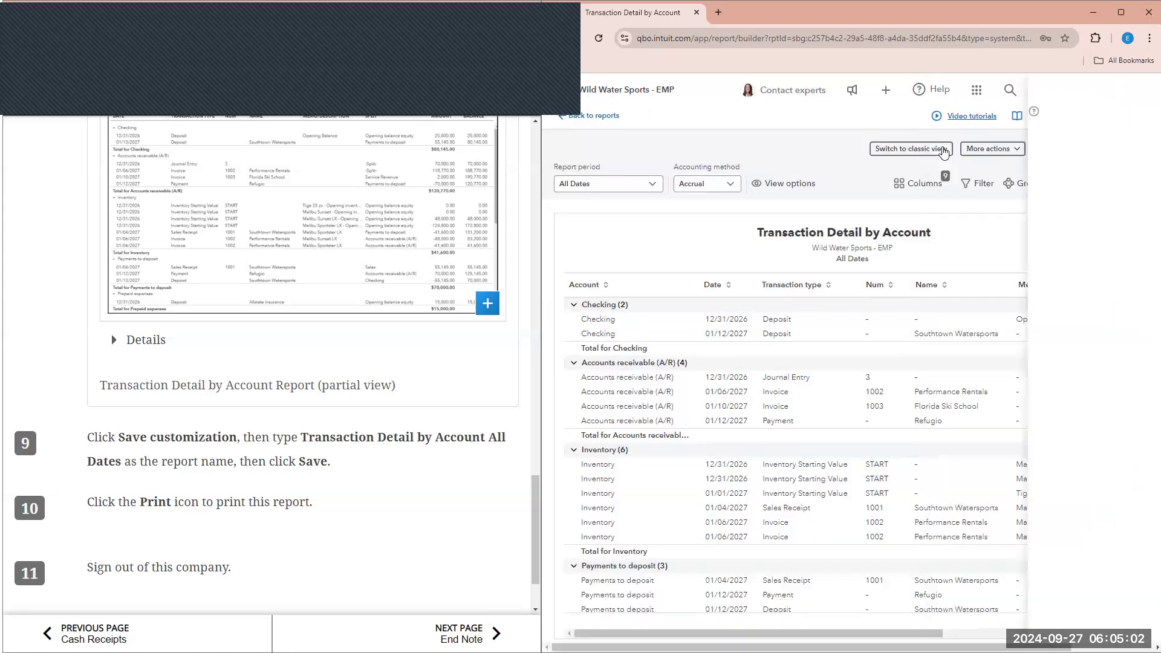
# - Switch the Transaction Detail by Account report to the classic view
pyautogui.click(941, 149)
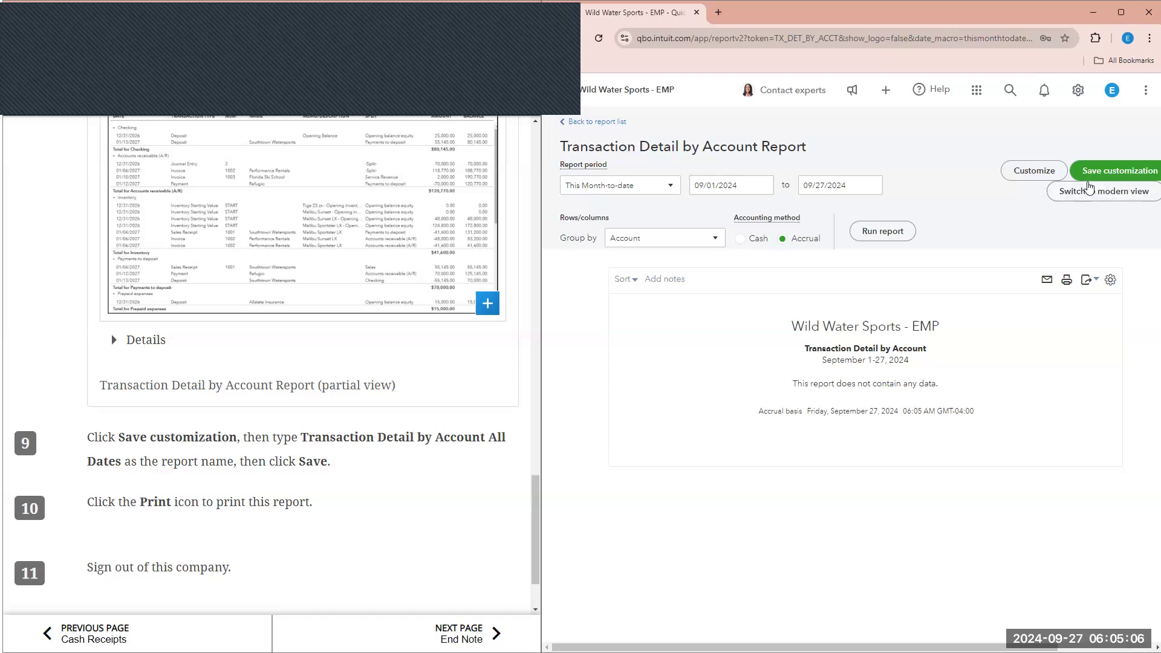
pyautogui.click(1116, 192)
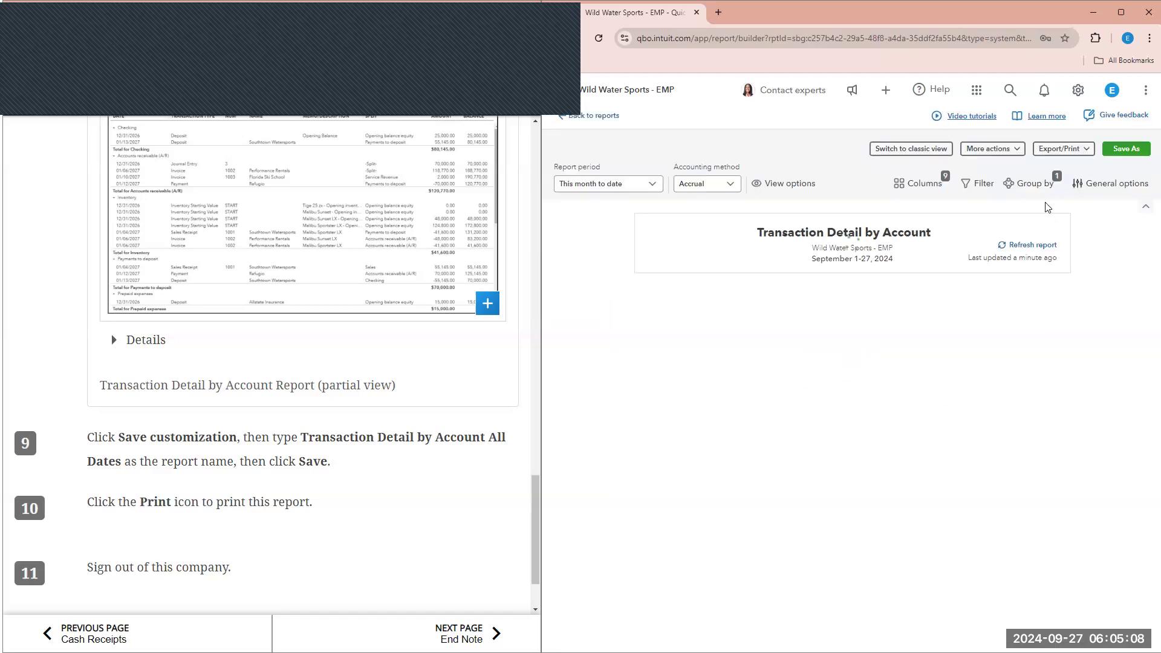
pyautogui.click(942, 151)
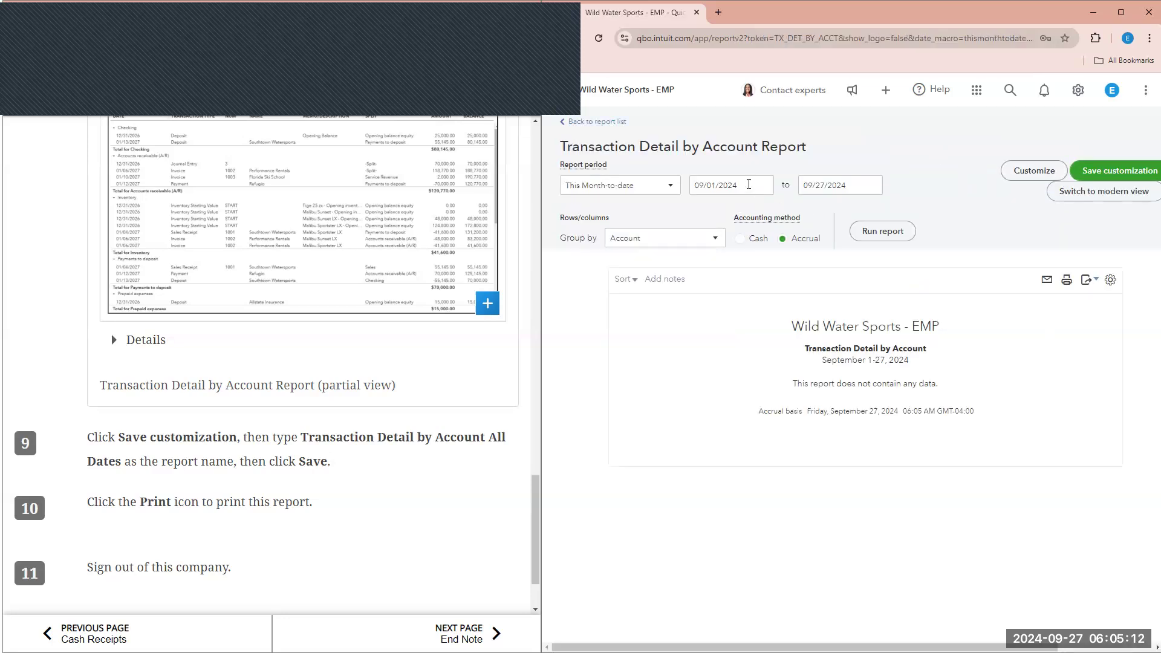
# - Set the report period to All Dates and rerun it, glancing at Customize without changes
pyautogui.click(643, 185)
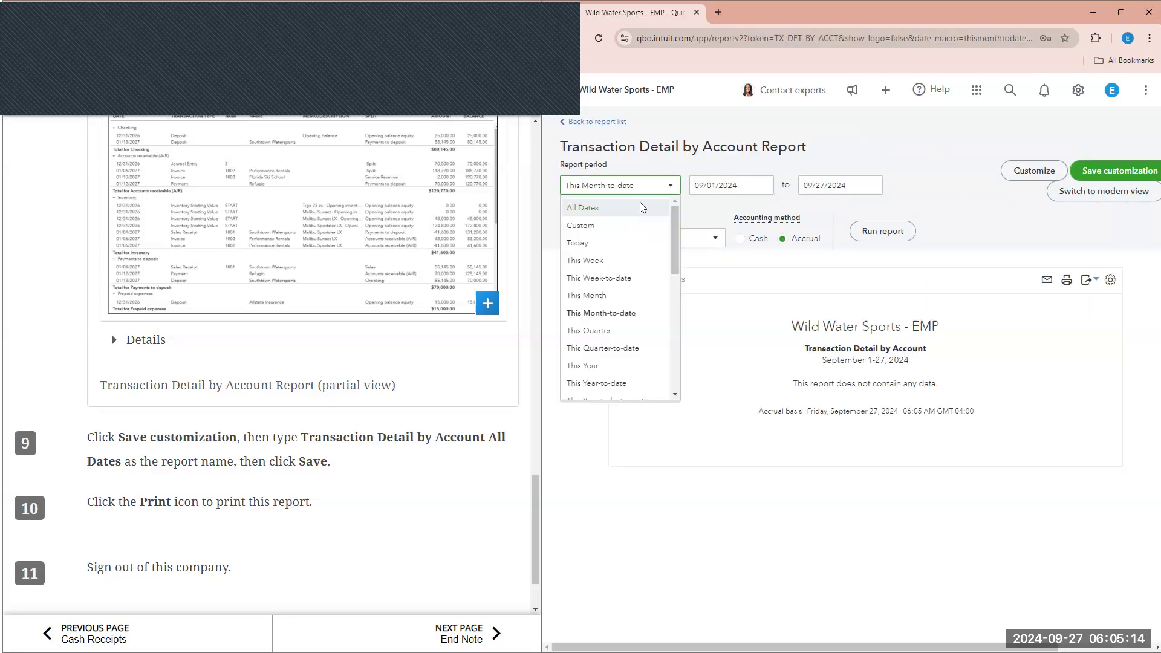
pyautogui.click(643, 207)
pyautogui.click(883, 224)
pyautogui.scroll(-1, 756, 402)
pyautogui.scroll(1, 665, 397)
pyautogui.scroll(1, 423, 305)
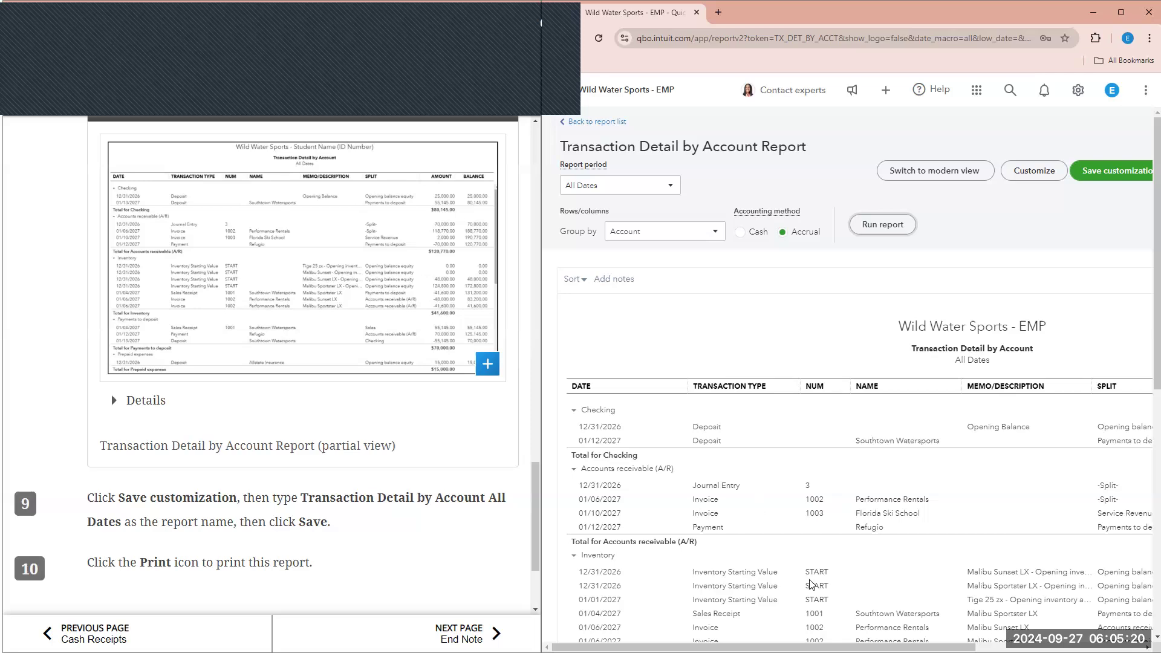
pyautogui.hscroll(3, 847, 515)
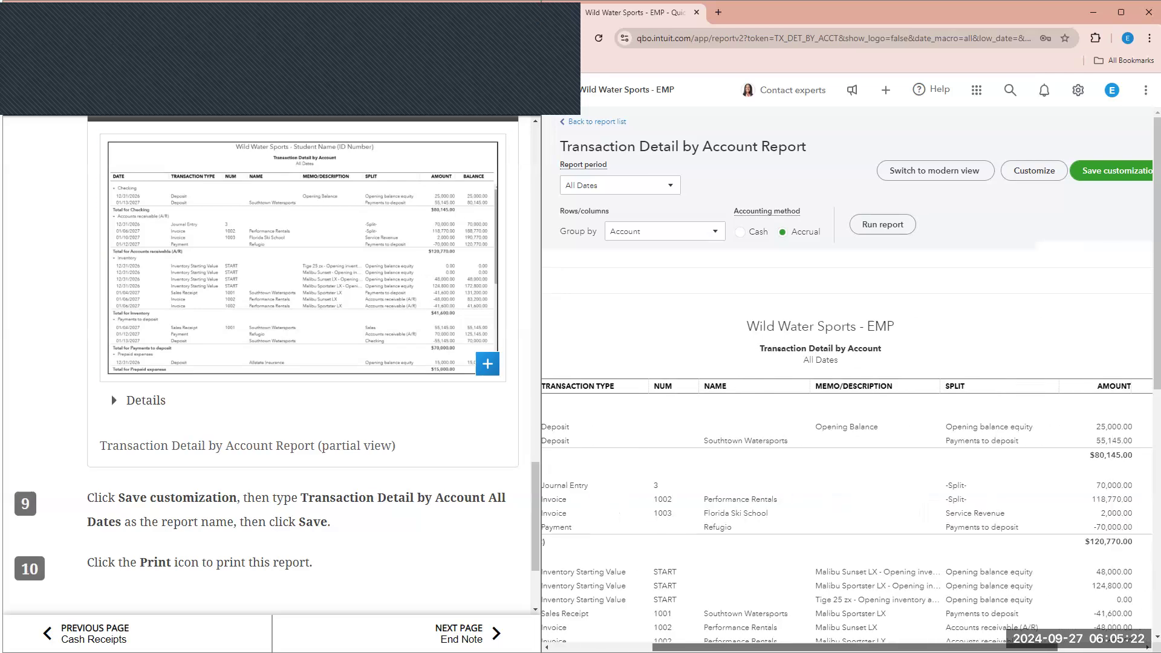
pyautogui.click(1024, 175)
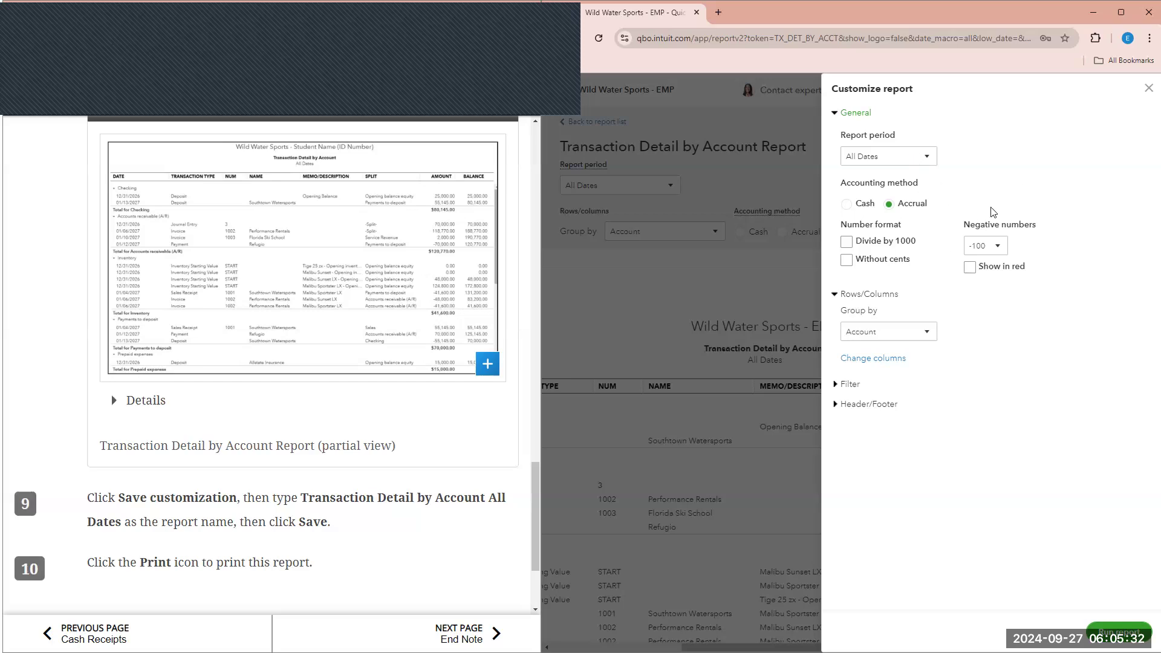
pyautogui.click(1147, 105)
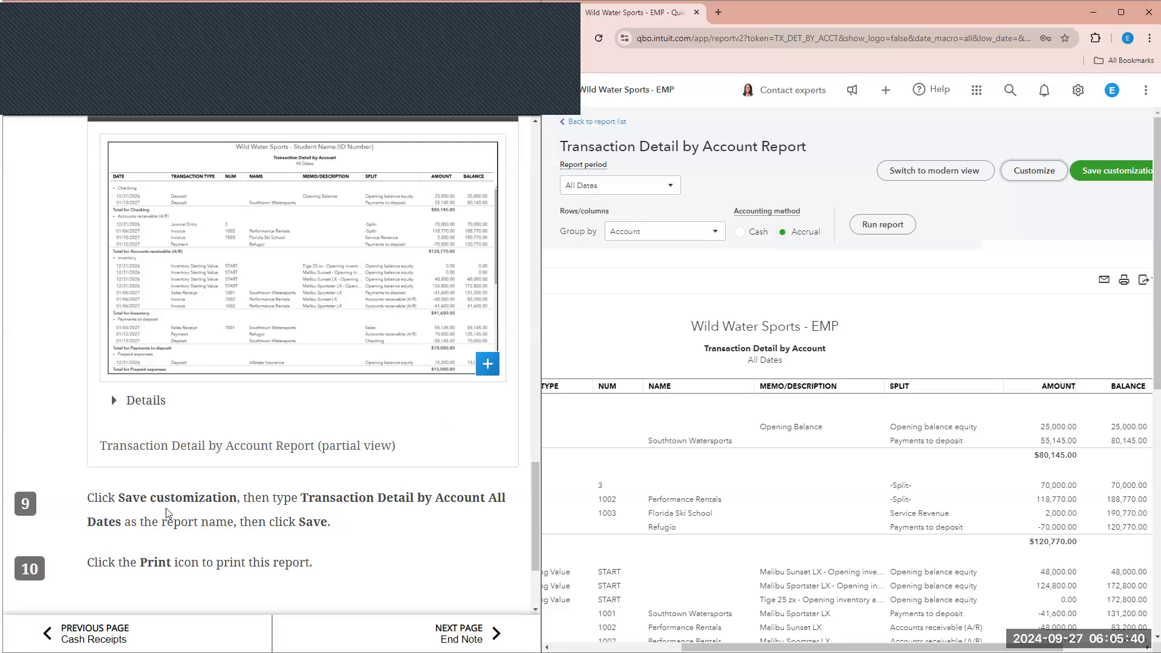
# - Save the customization under the name 'Transaction Detail by Account All Dates'
pyautogui.click(1107, 171)
pyautogui.click(1073, 228)
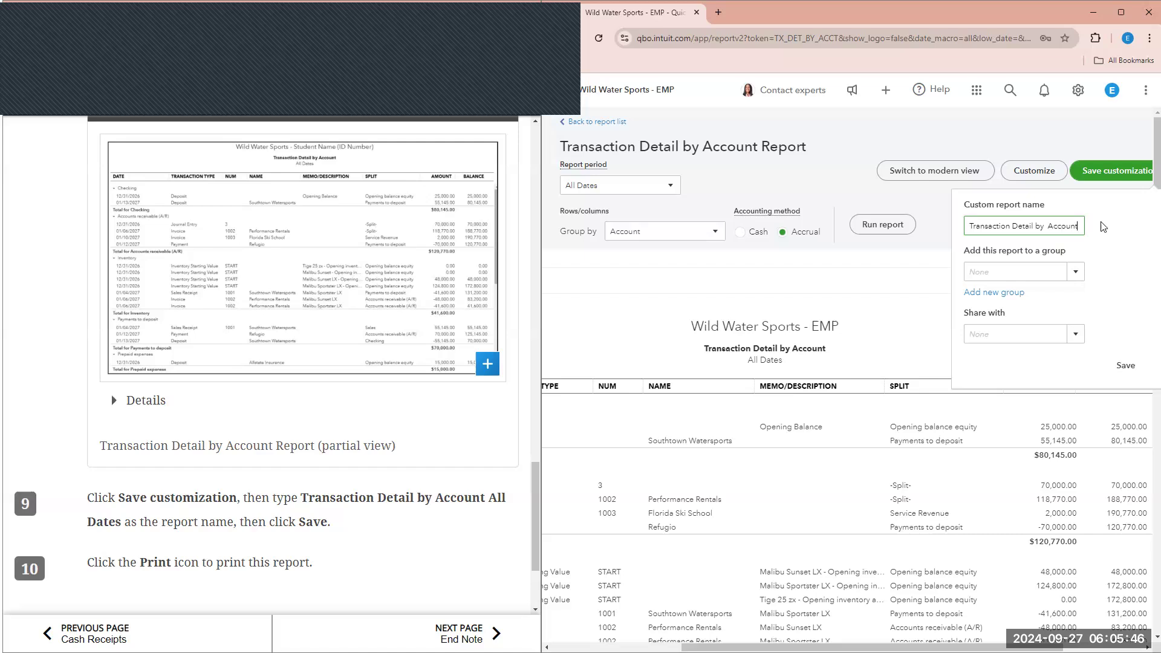
pyautogui.write('All Dates')
pyautogui.click(1125, 365)
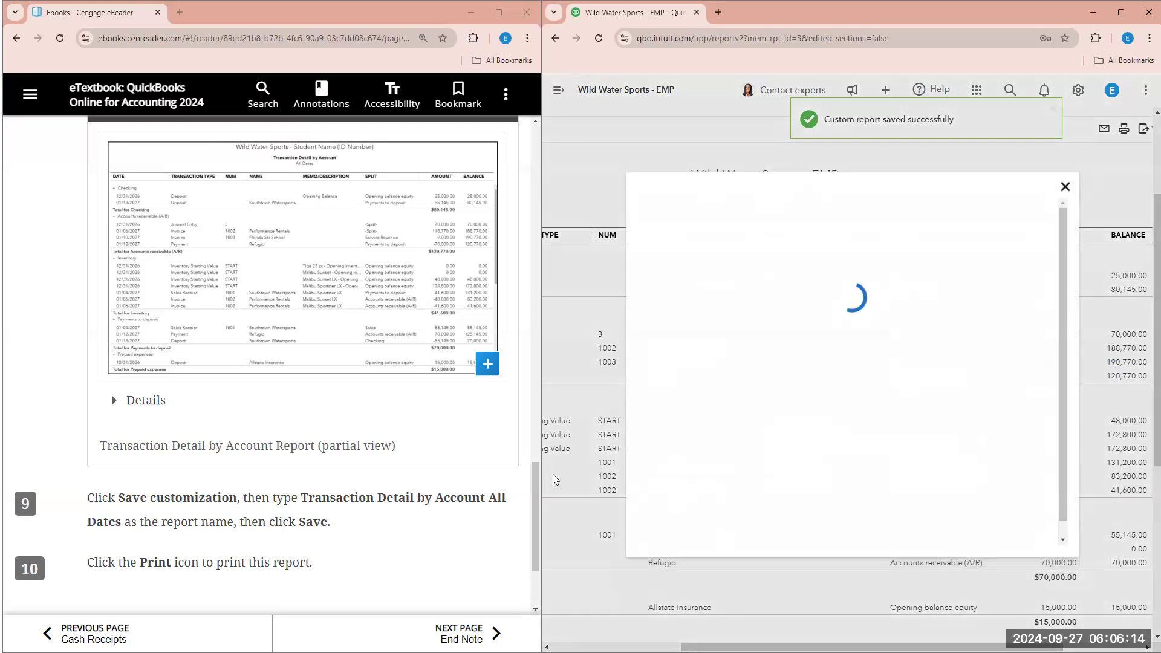
# - Dismiss the pop-up, view and close the print preview, then turn to the textbook's End Note page
pyautogui.click(1065, 167)
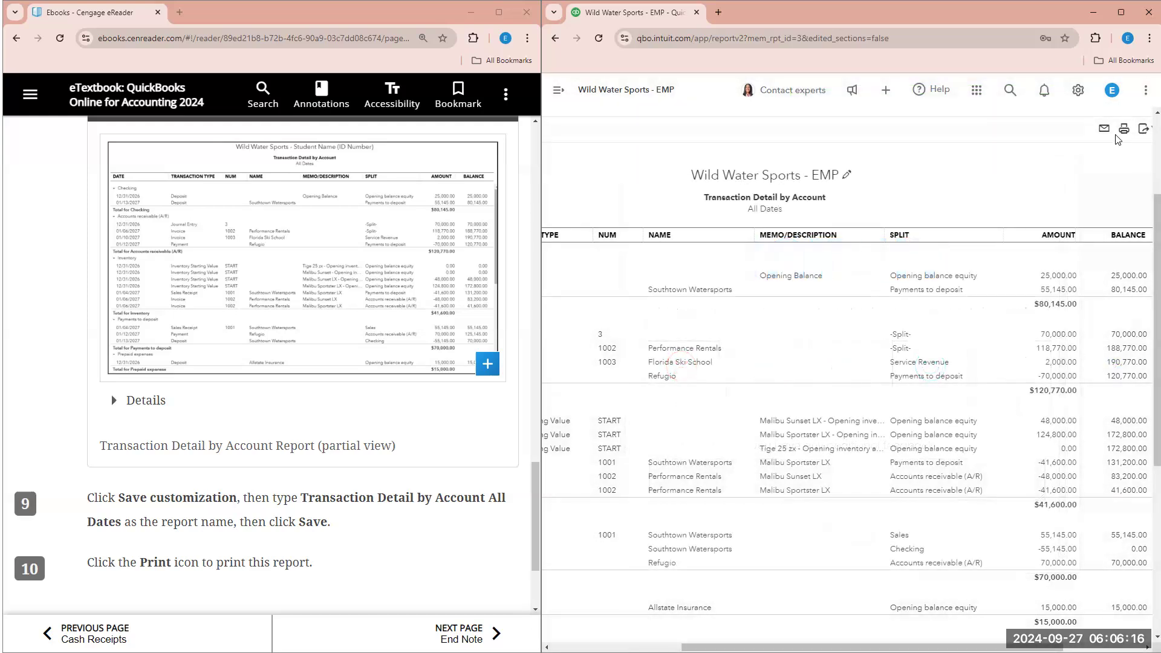
pyautogui.click(1124, 130)
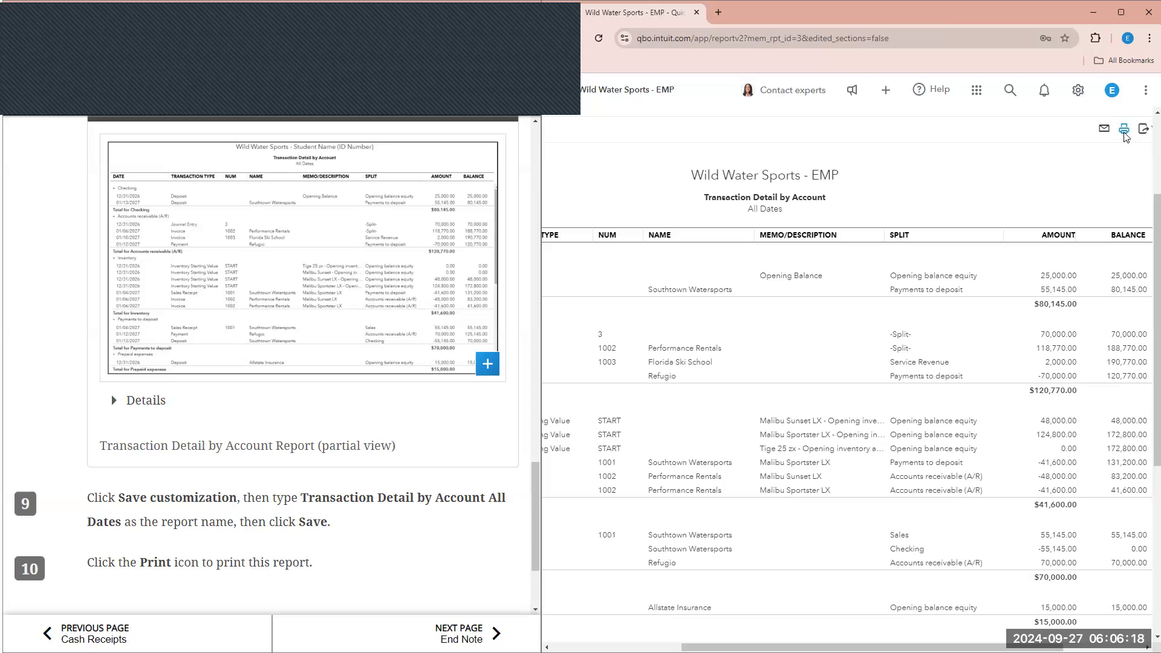
pyautogui.scroll(-3, 319, 393)
pyautogui.scroll(-6, 938, 393)
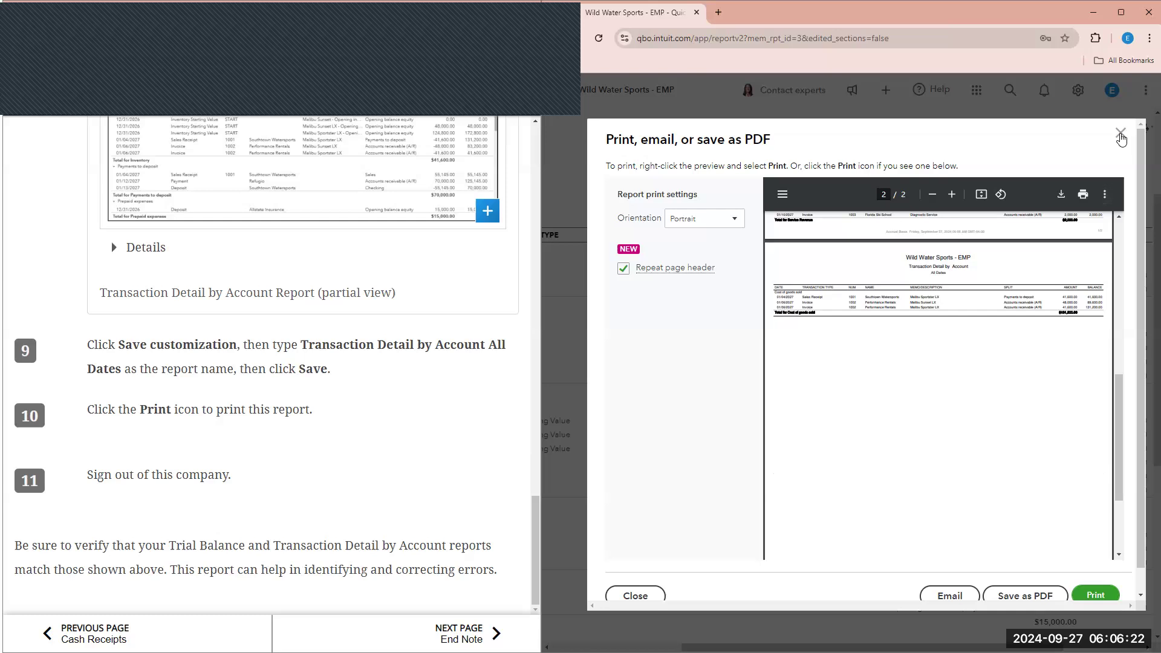
pyautogui.click(1121, 132)
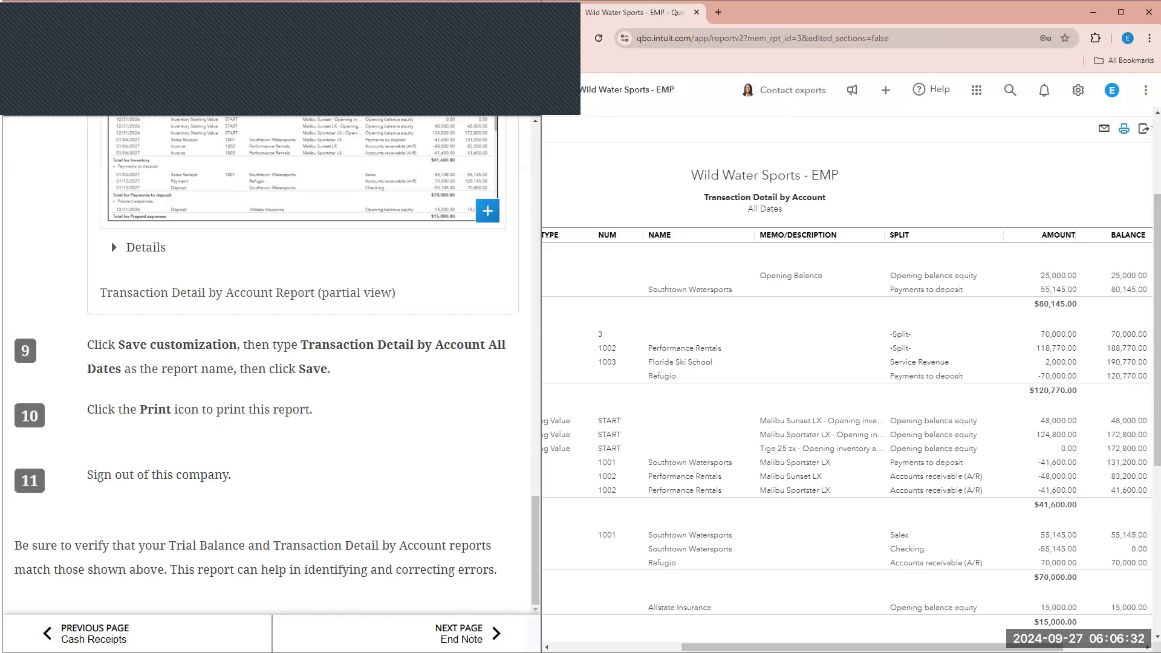
pyautogui.click(463, 634)
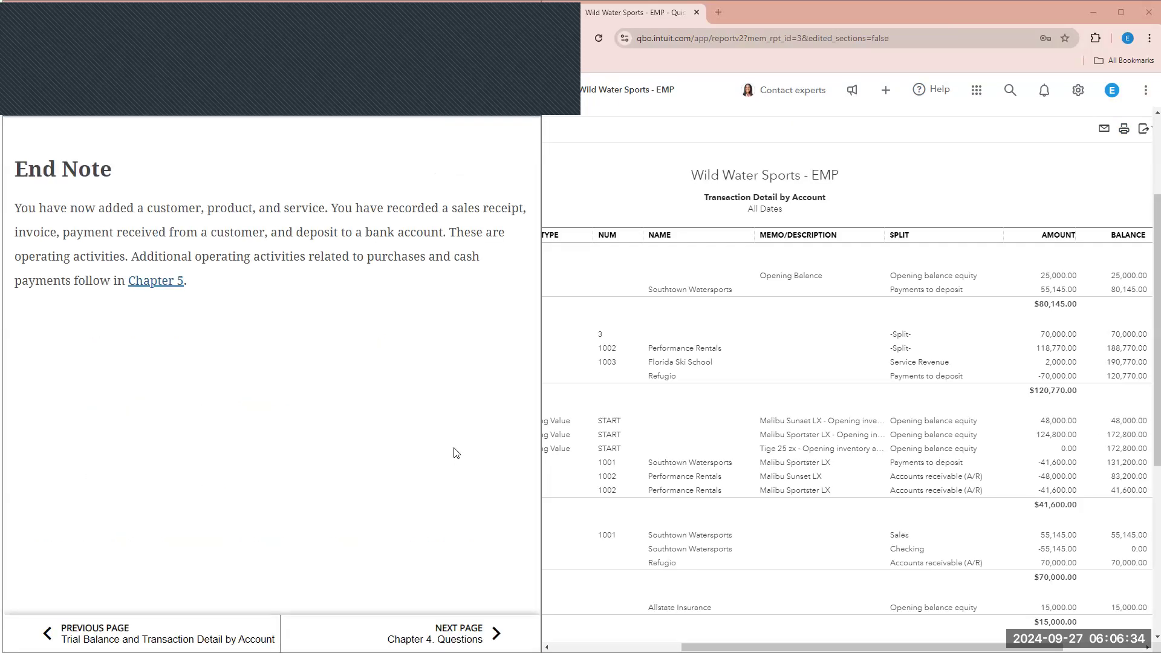